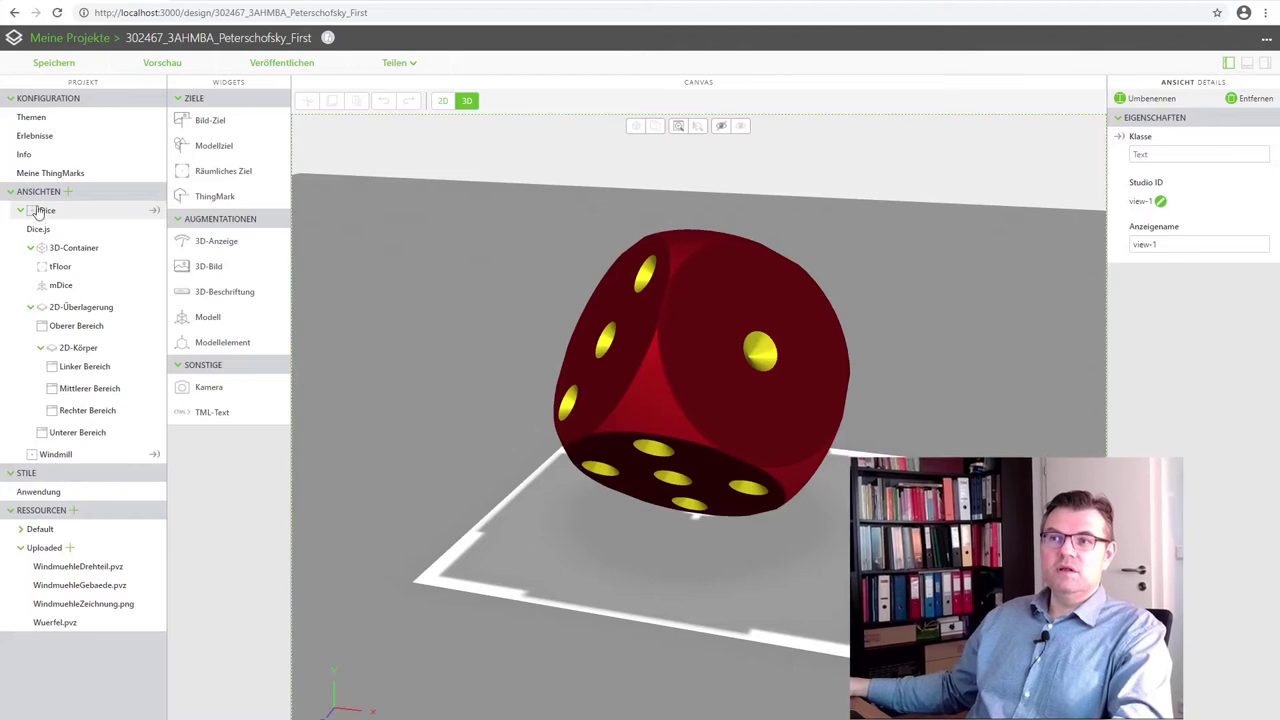
Open the Windmill view and inspect its 2D layout and the windmill model in the 3D scene
click(56, 455)
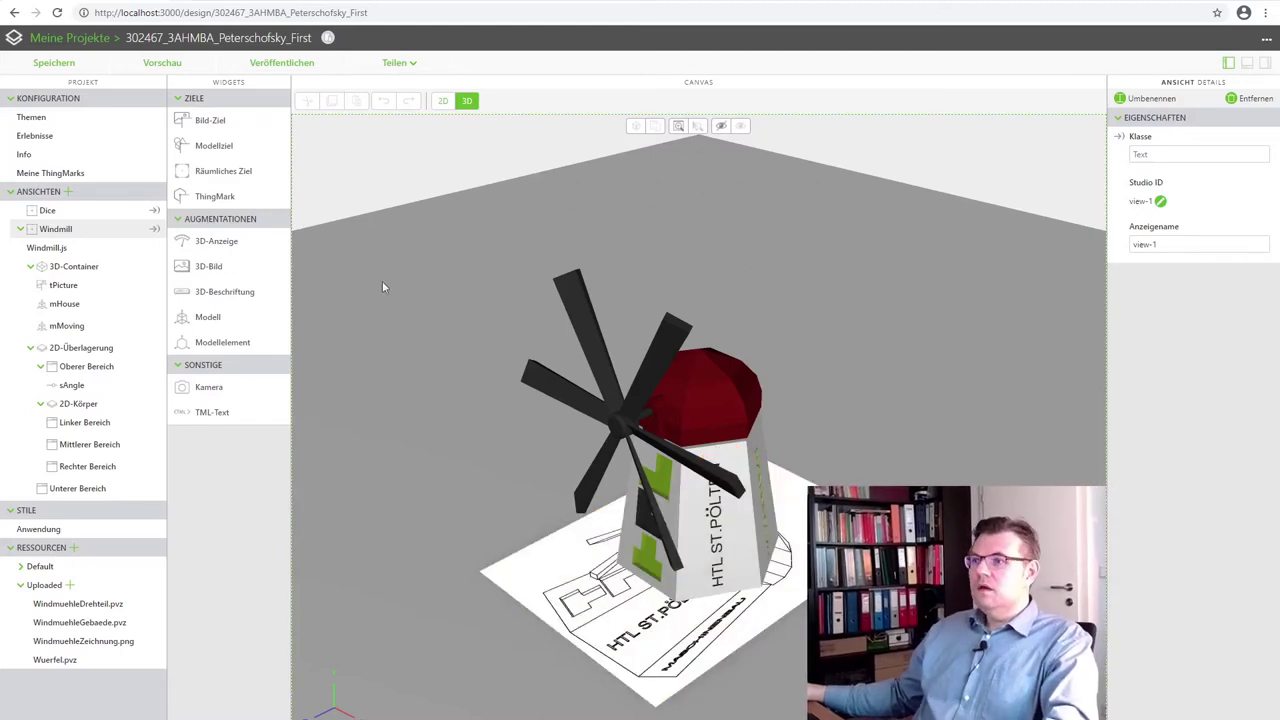
click(443, 101)
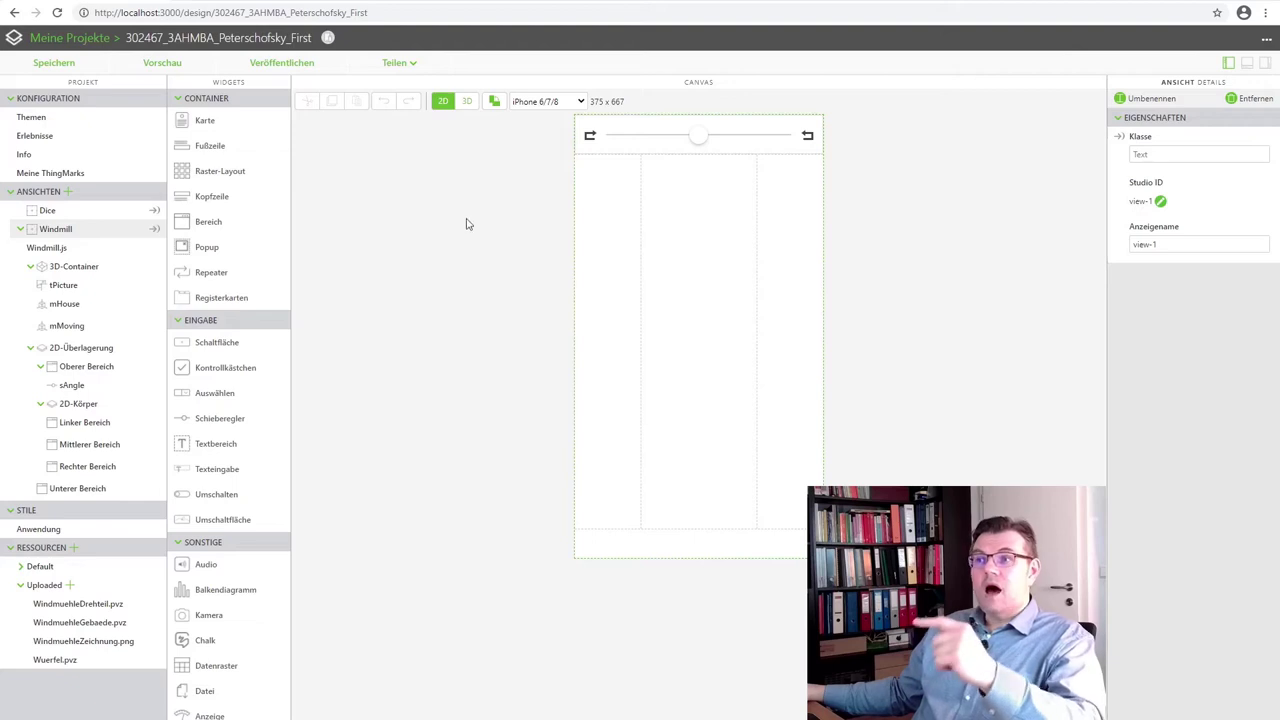
click(466, 101)
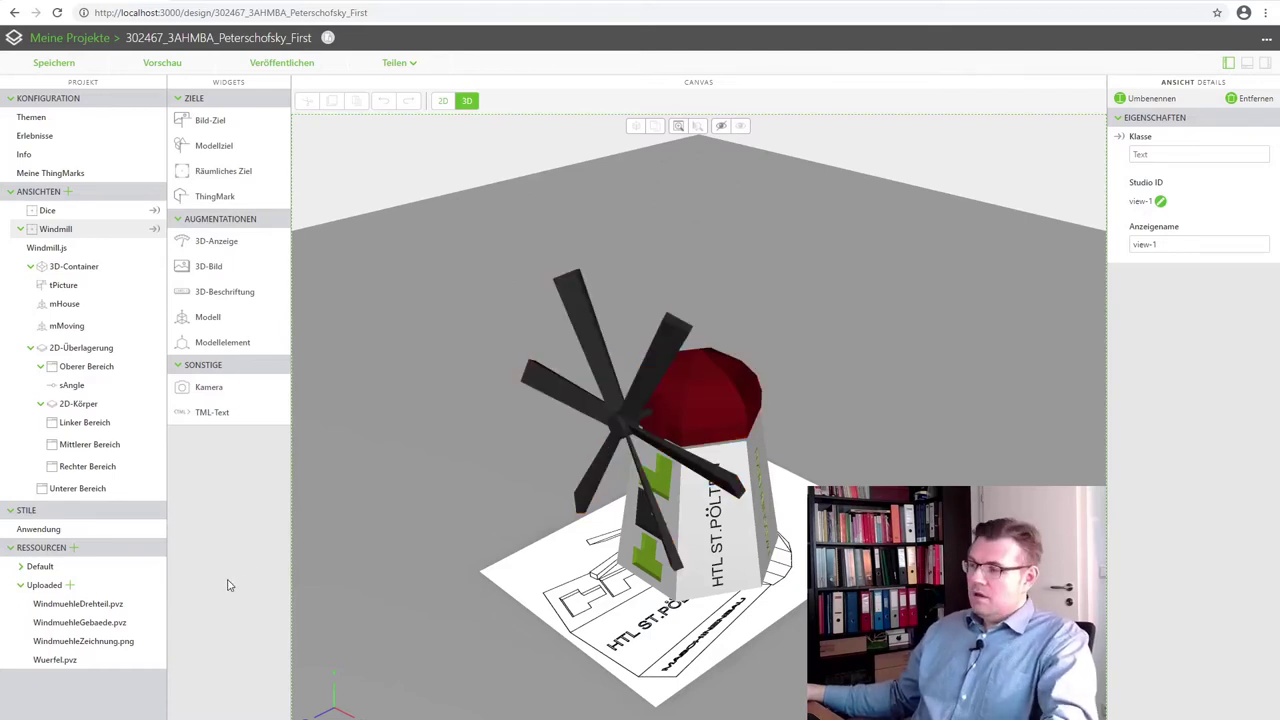
click(616, 422)
click(485, 495)
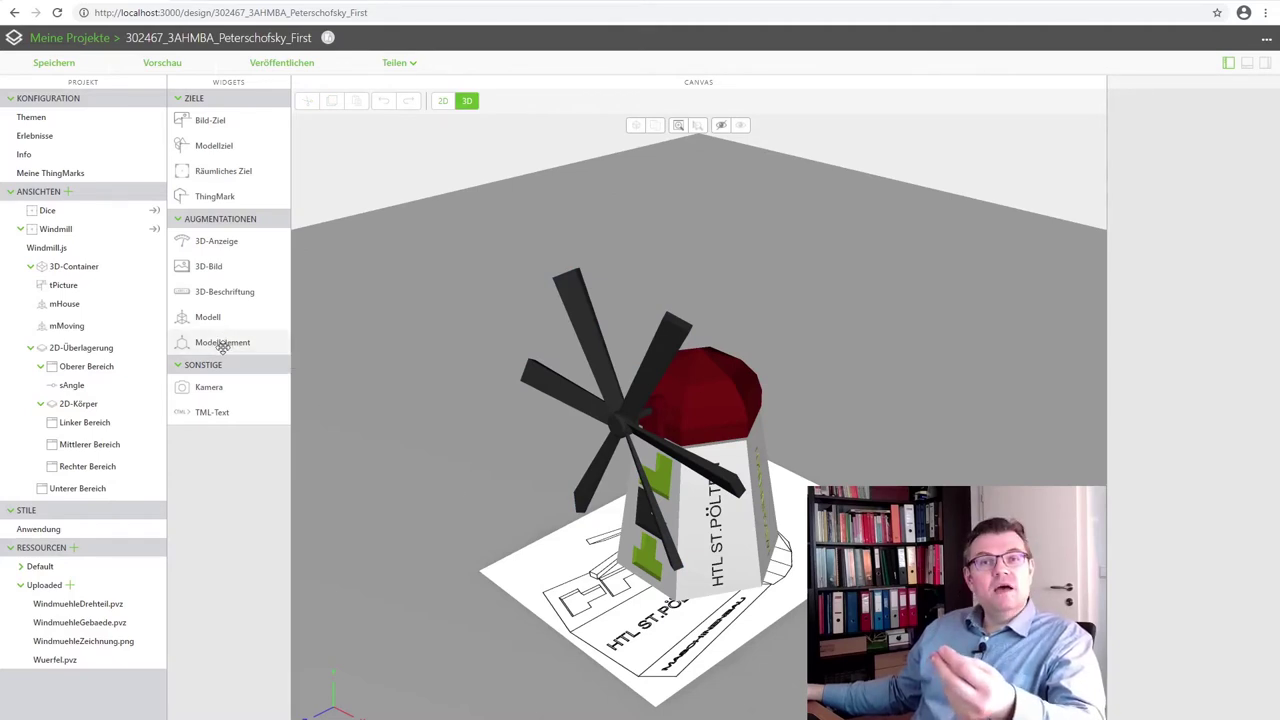
Add a Modellelement for the windmill's rotor in the mMoving model and select it
drag(221, 345, 618, 425)
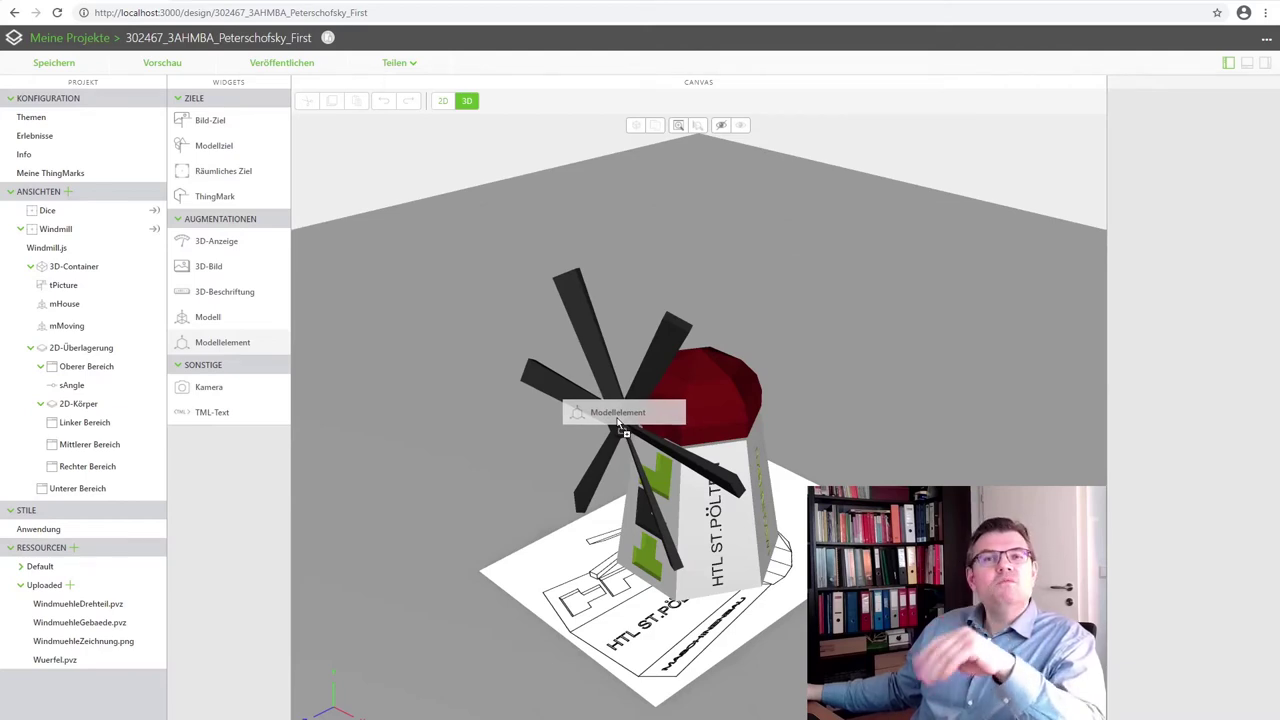
drag(621, 427, 616, 417)
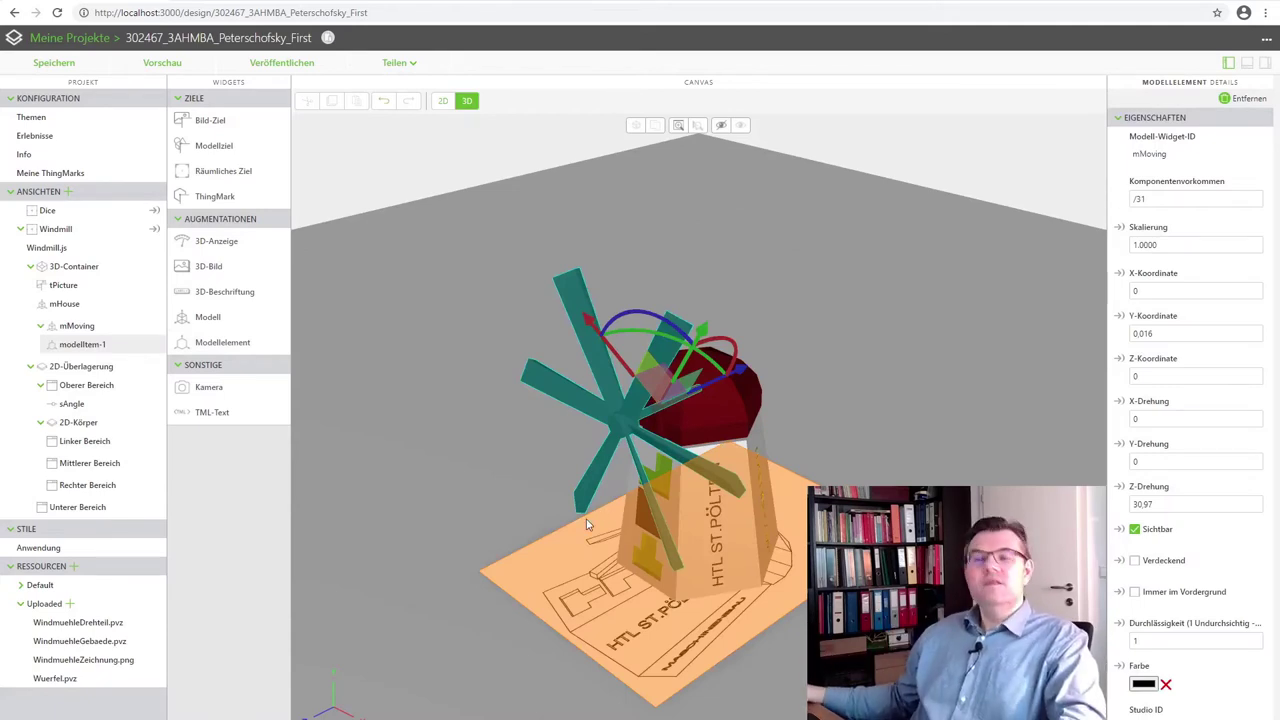
click(86, 345)
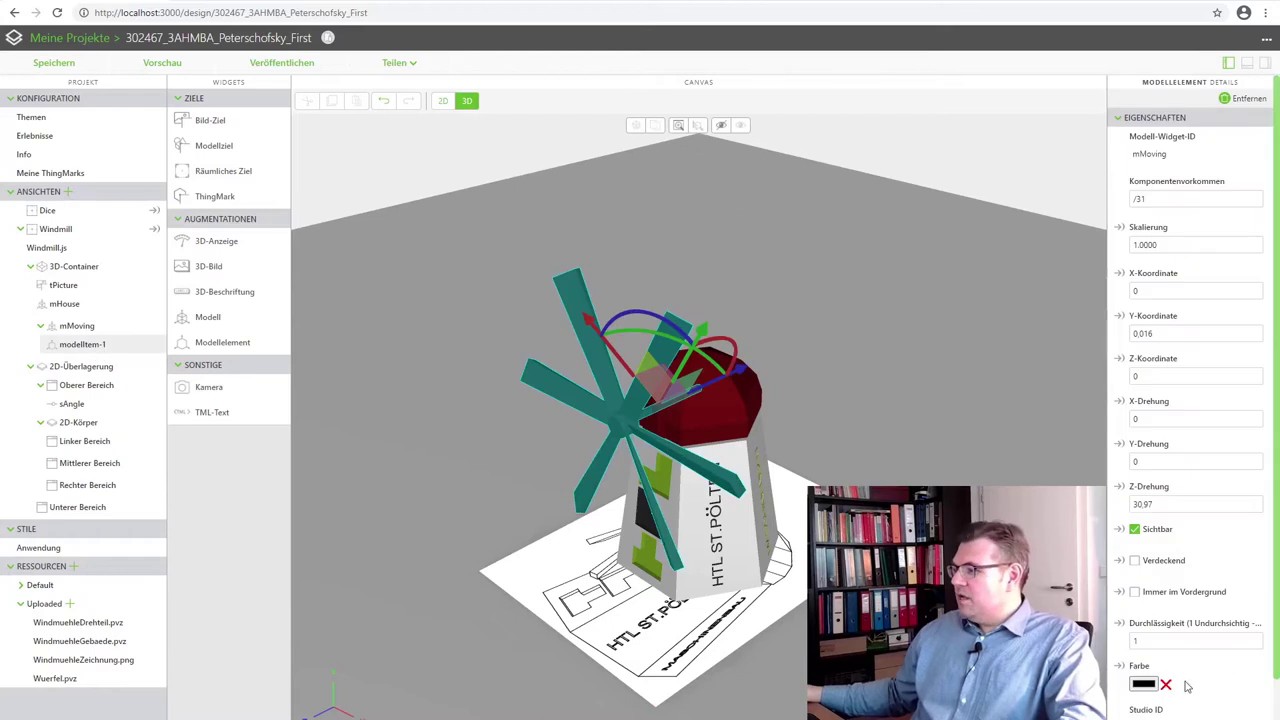
Set the new model element's Studio ID to miRotor
scroll(1187, 686, down, 1)
click(1184, 652)
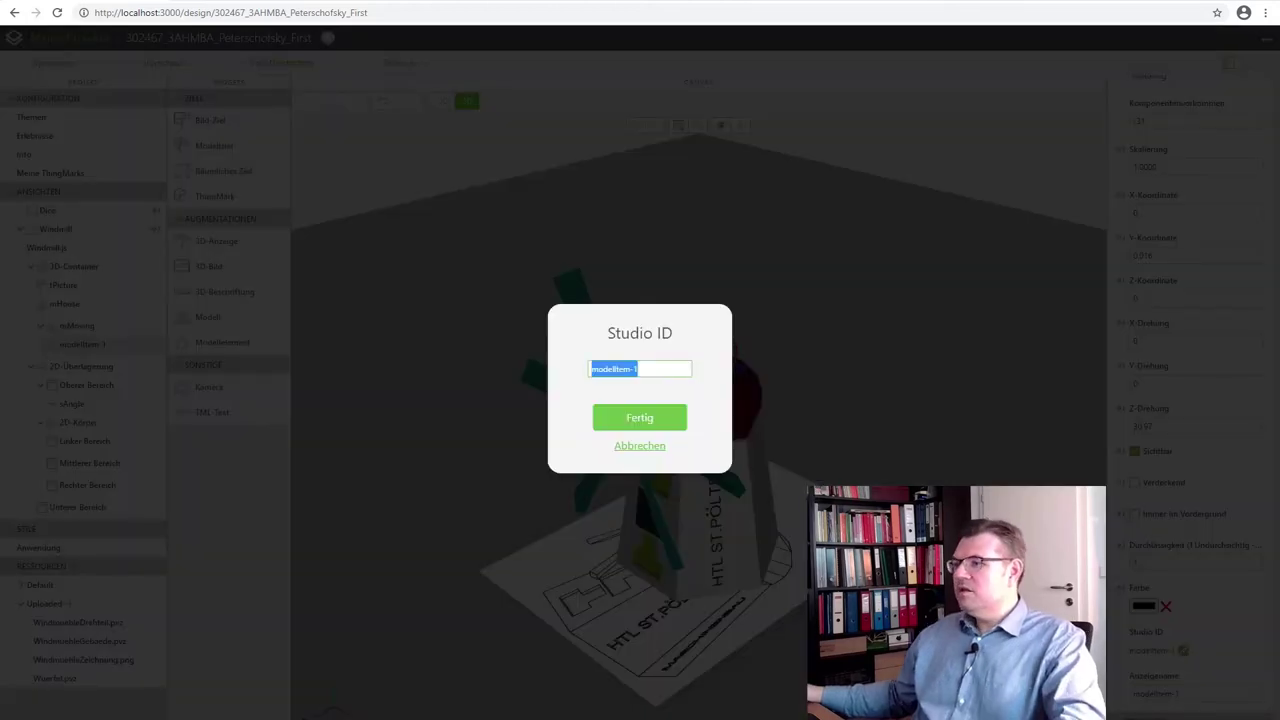
text(miRotor)
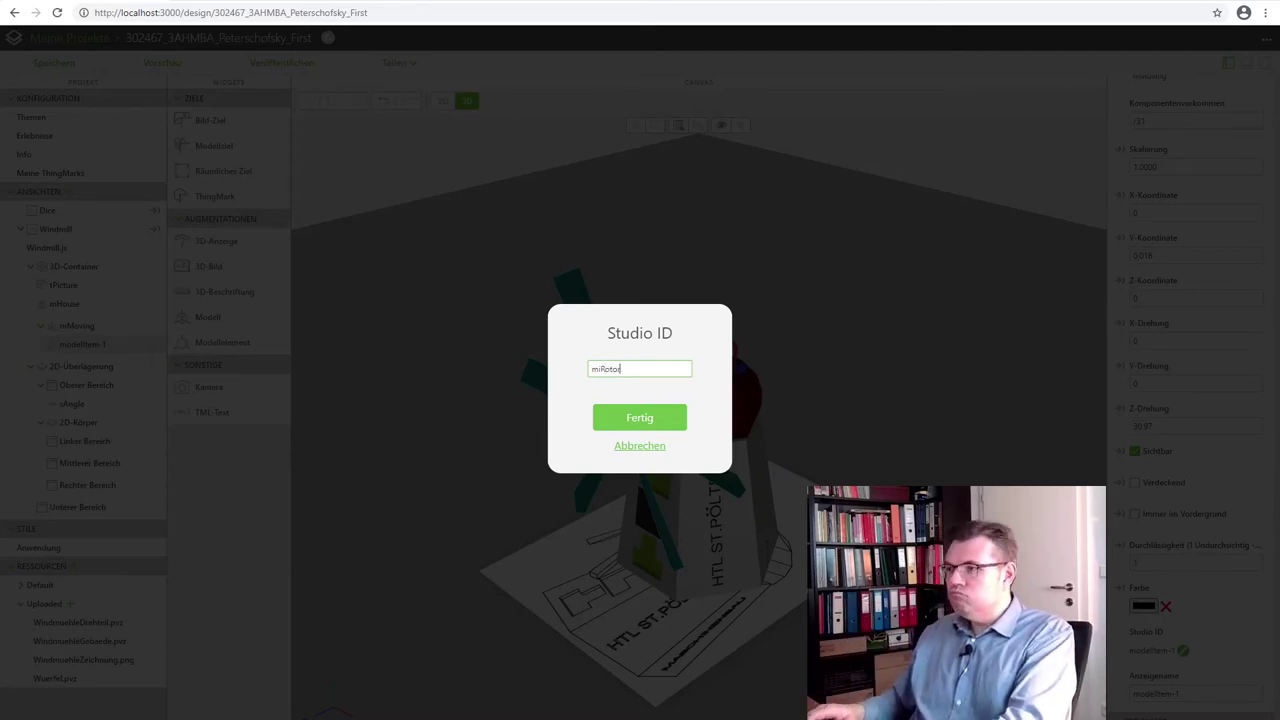
key(Return)
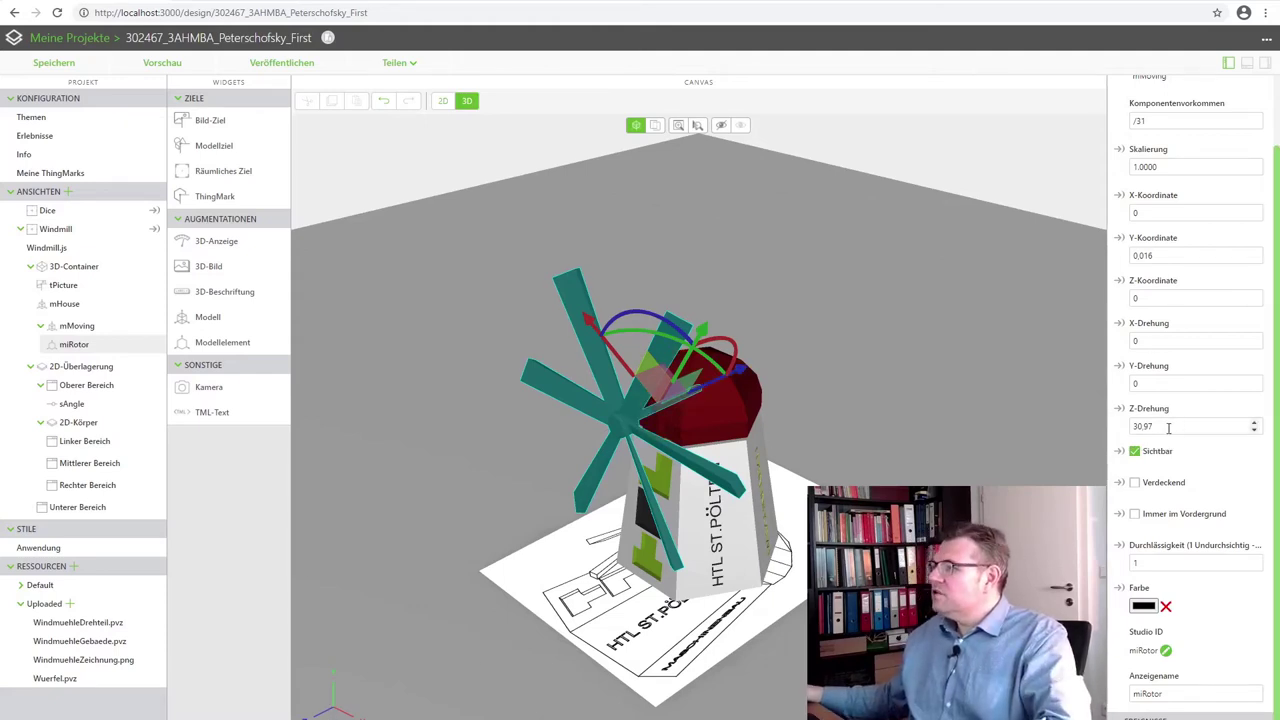
Try several Z-Drehung angles on miRotor, including 10, and leave the rotation at 20
click(1254, 424)
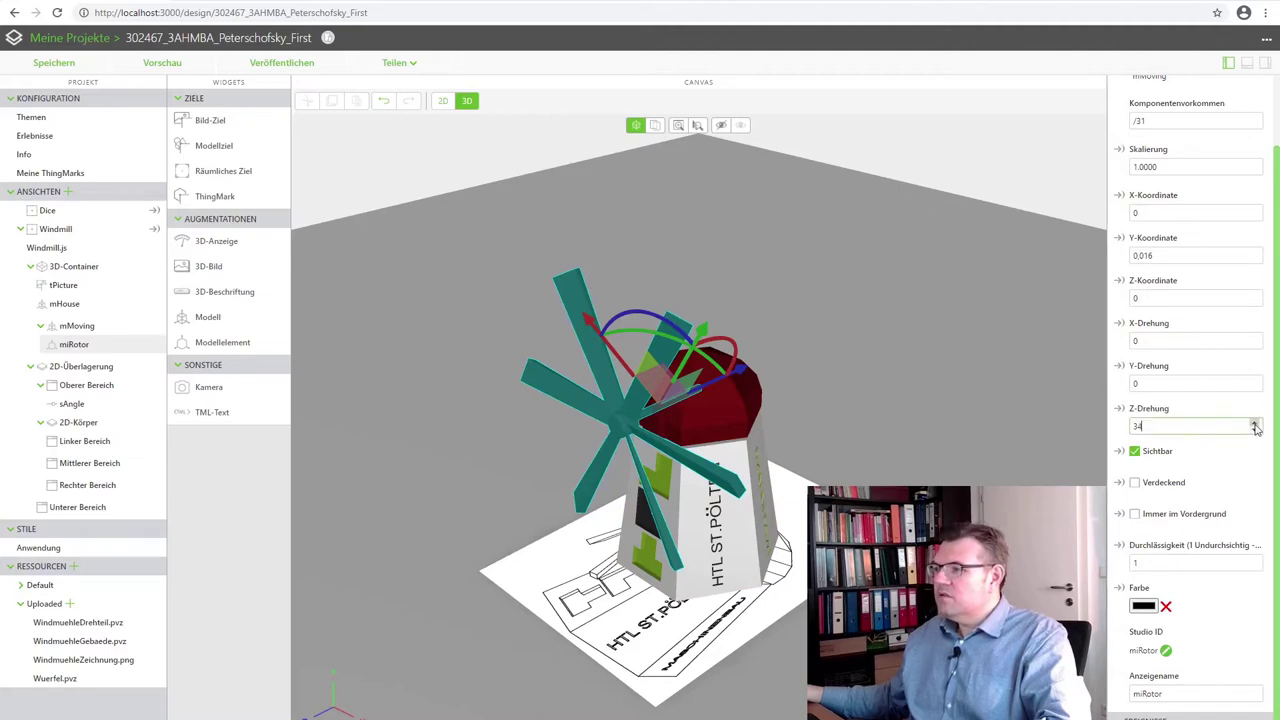
click(1254, 424)
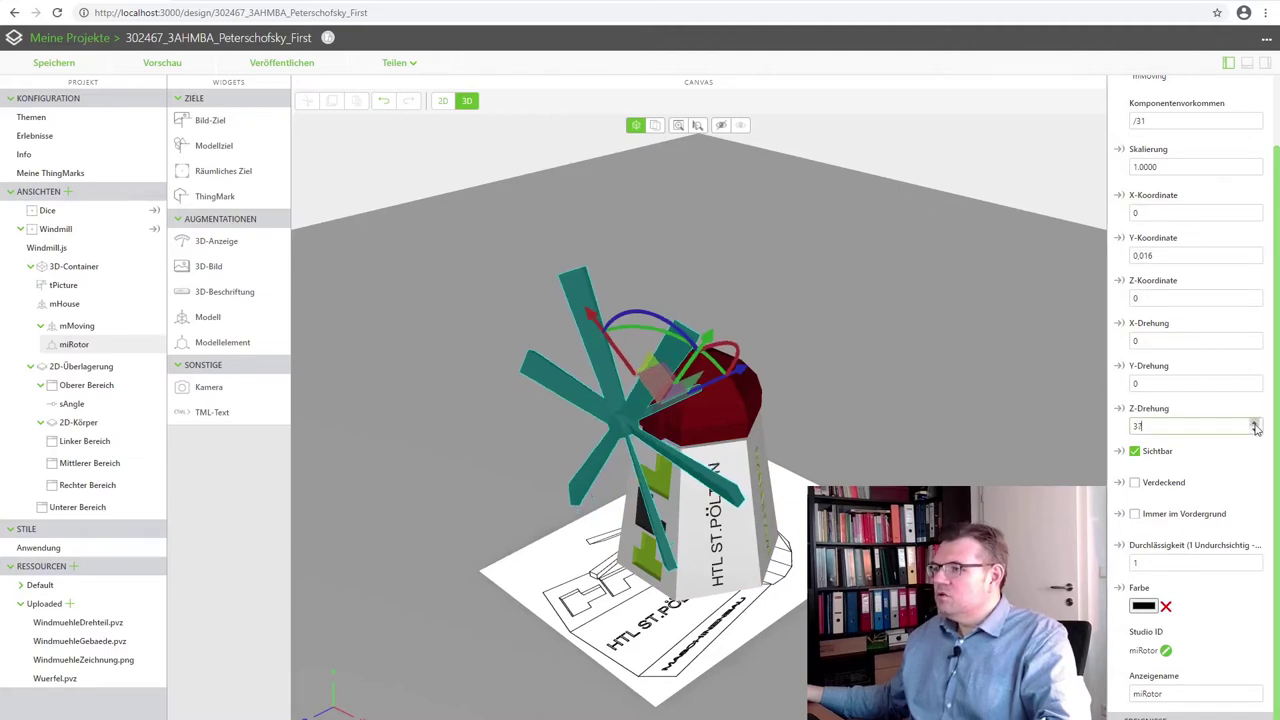
click(1254, 424)
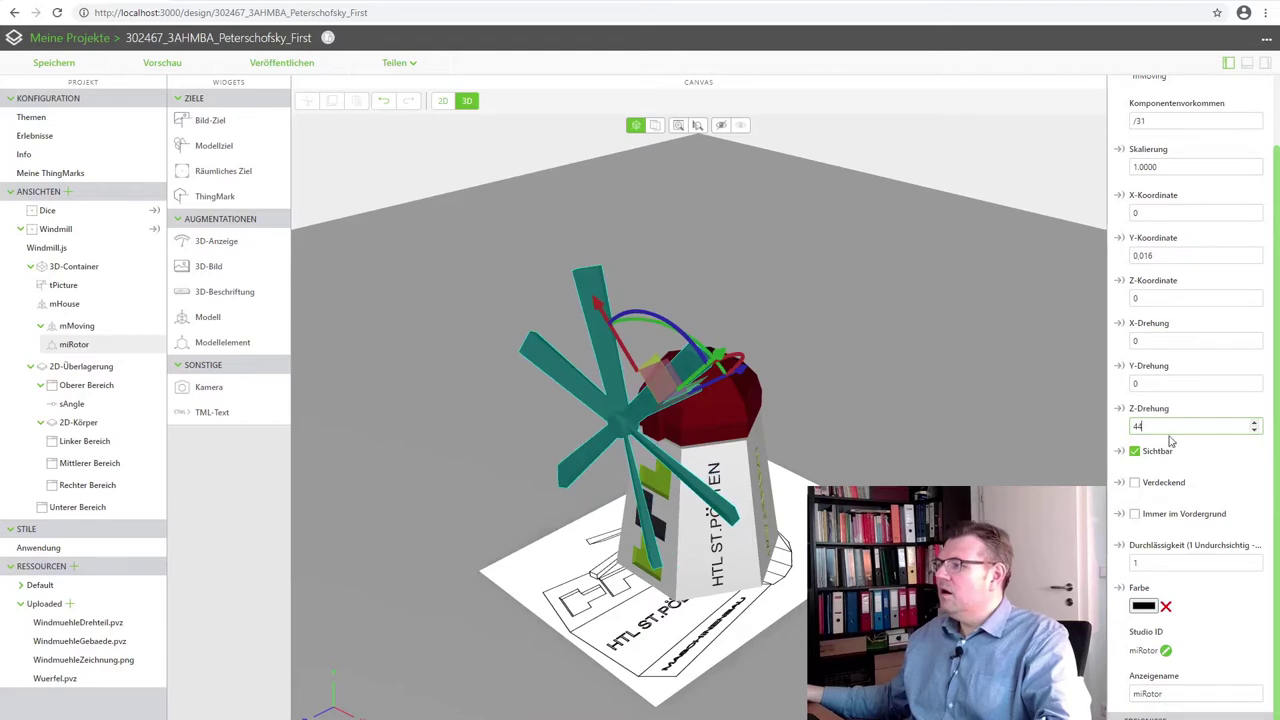
text(10)
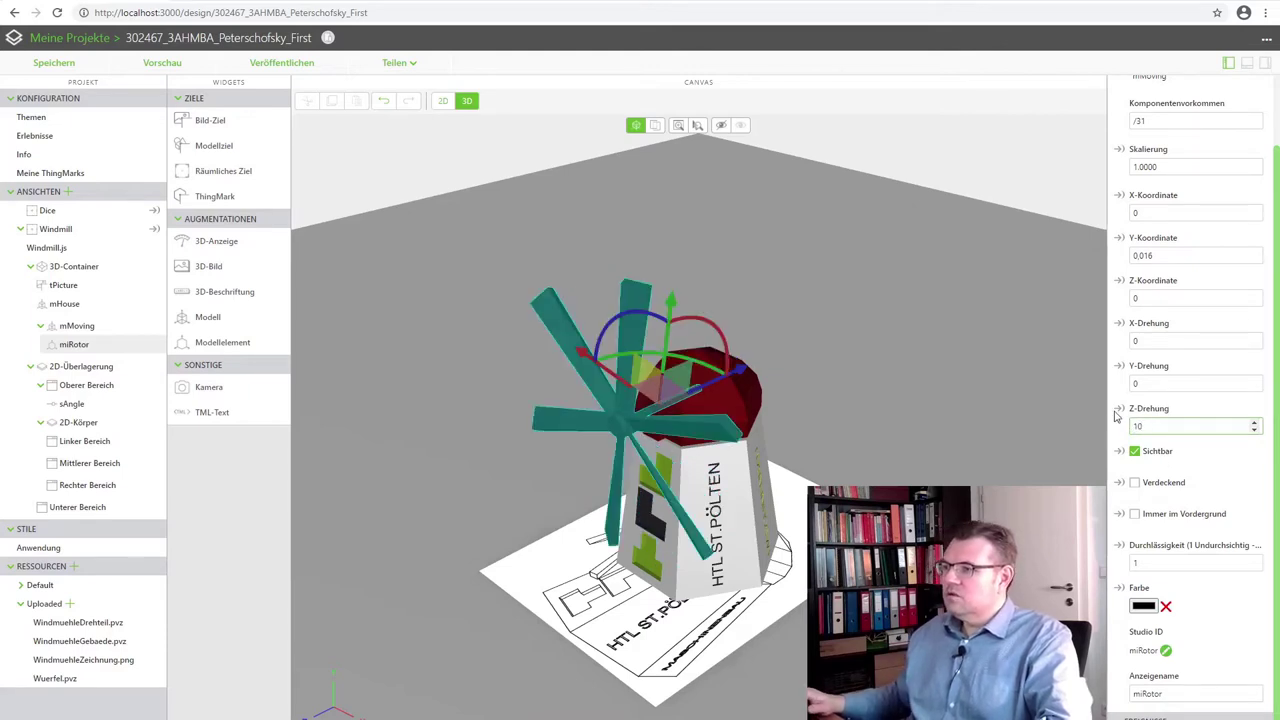
key(BackSpace)
key(BackSpace)
text(20)
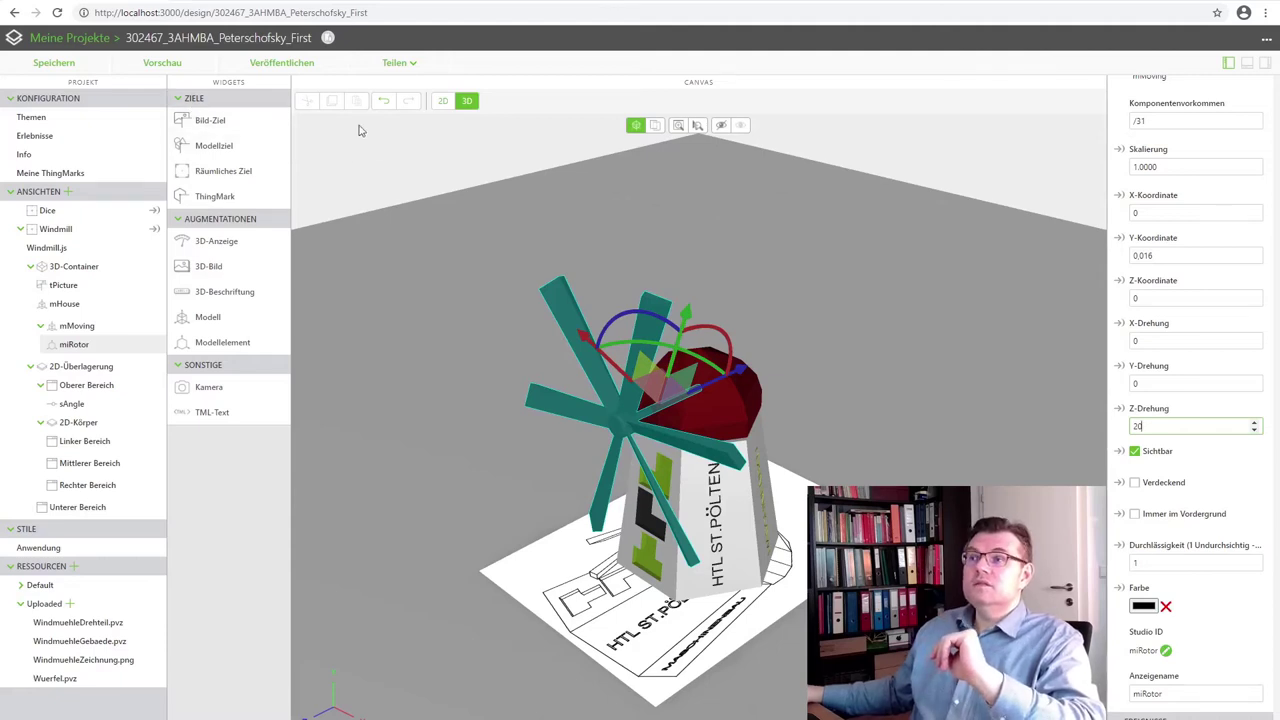
Add a slider to the Unterer Bereich of the 2D layout with a maximum of 360 and a value of 180
click(443, 102)
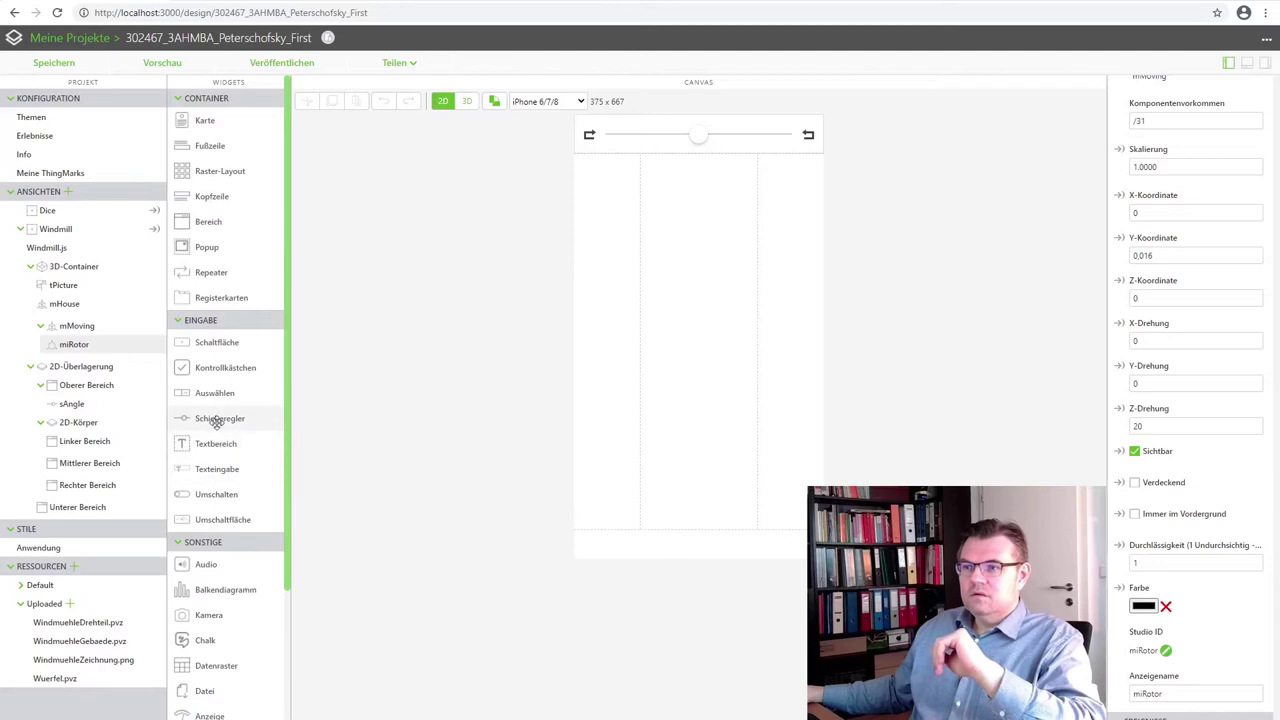
drag(216, 419, 720, 556)
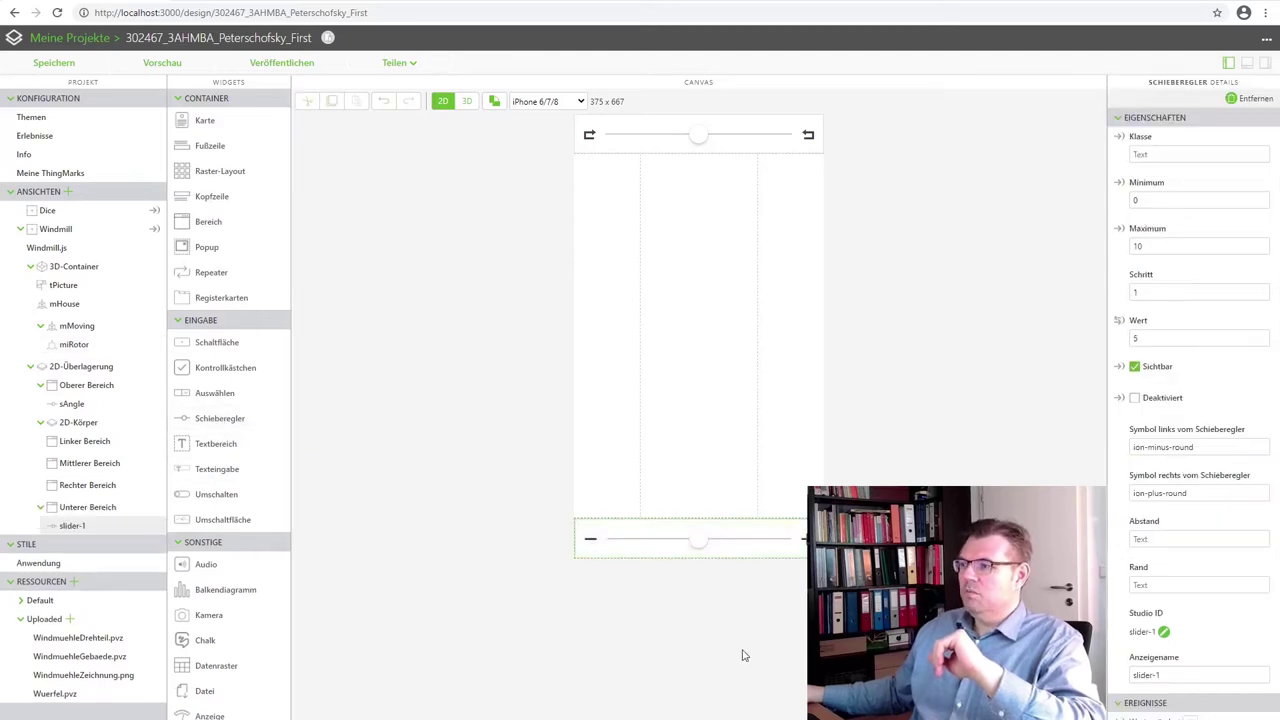
double_click(1148, 198)
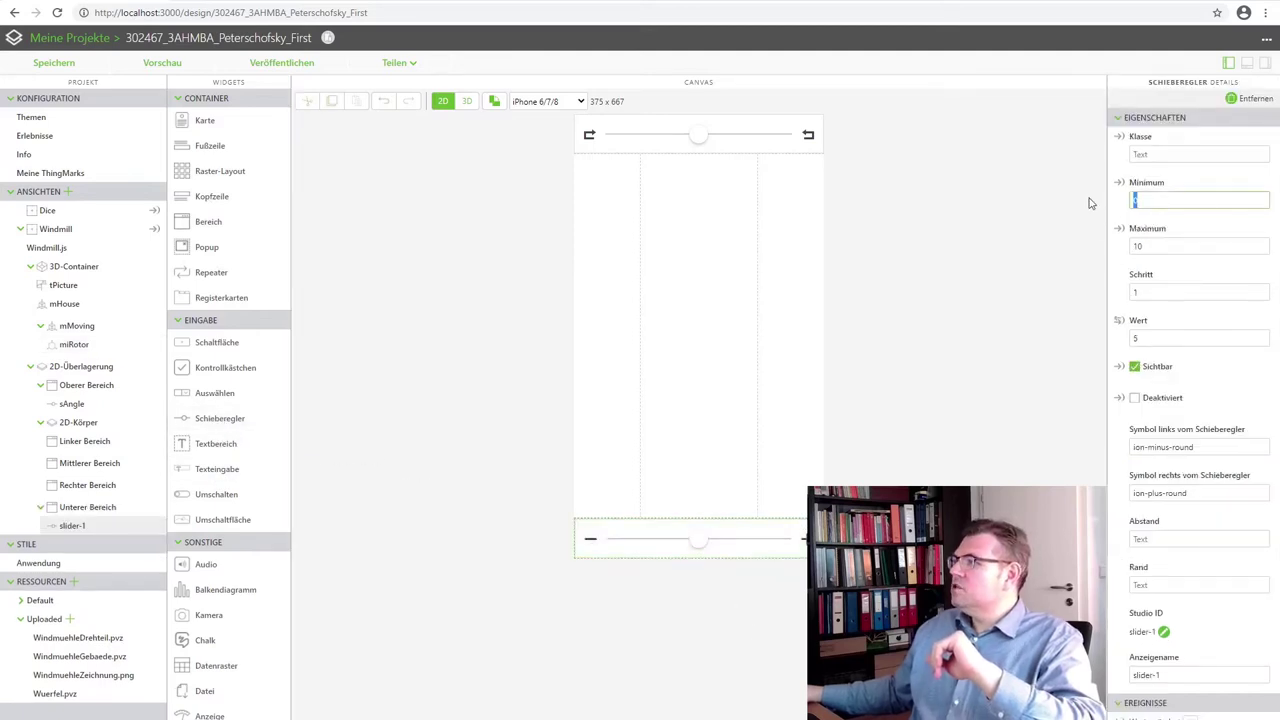
double_click(1154, 248)
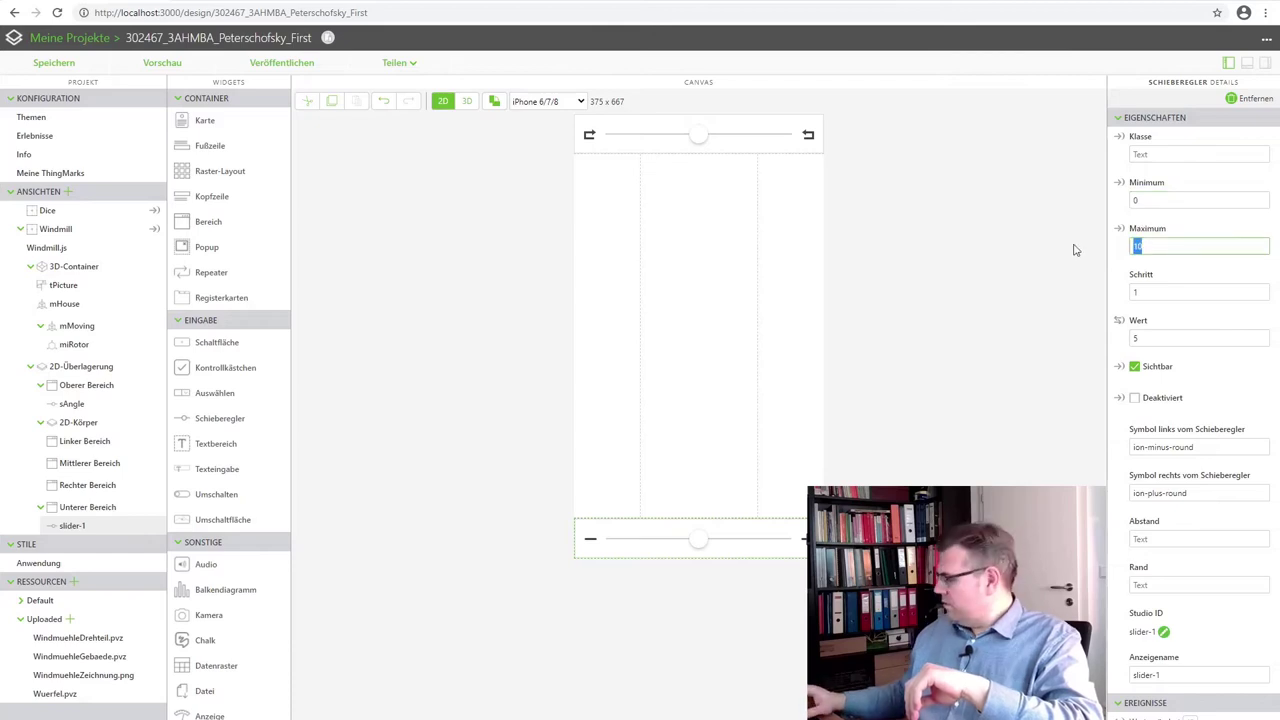
text(360)
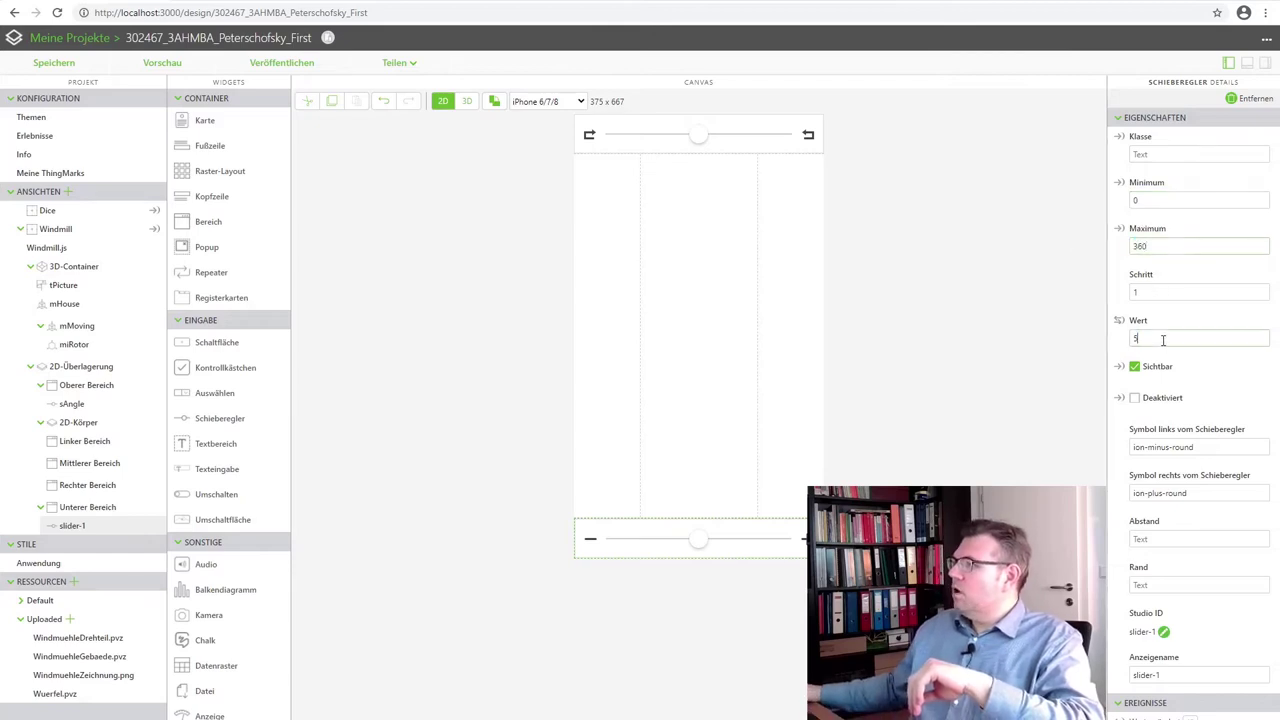
text(180)
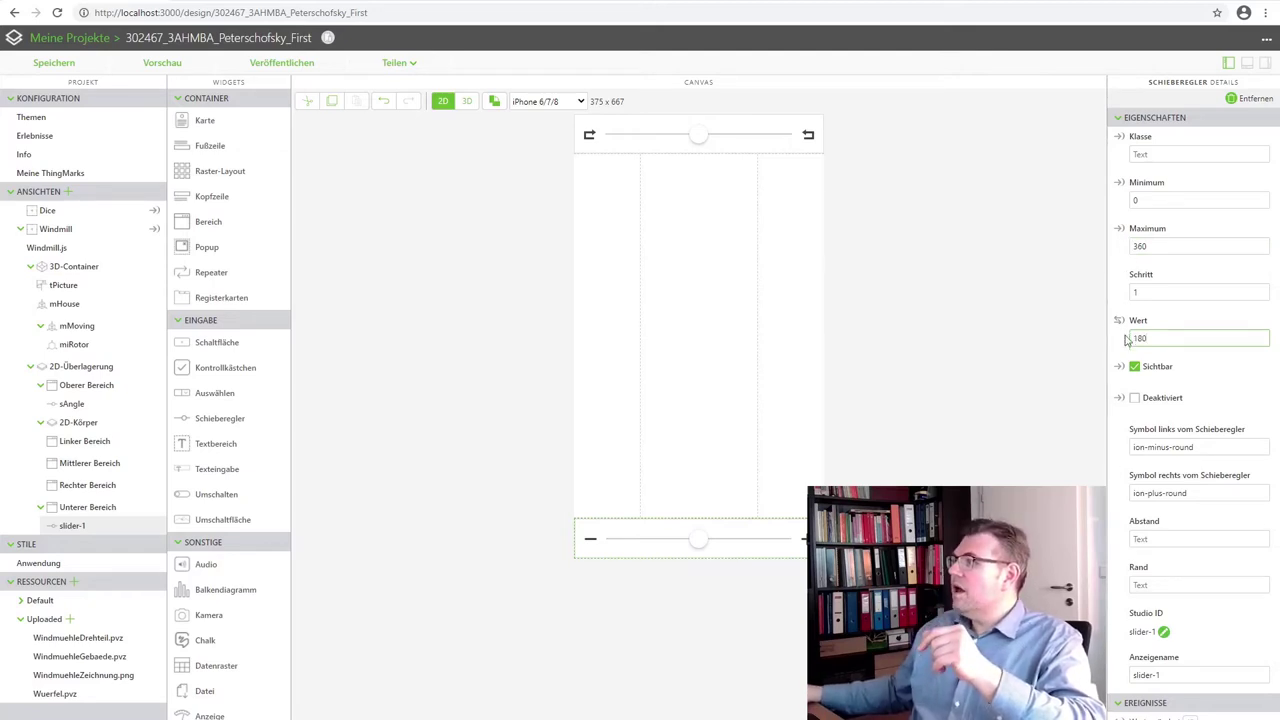
Bind the new slider's value to the Z-Drehung property of miRotor
drag(1119, 320, 72, 344)
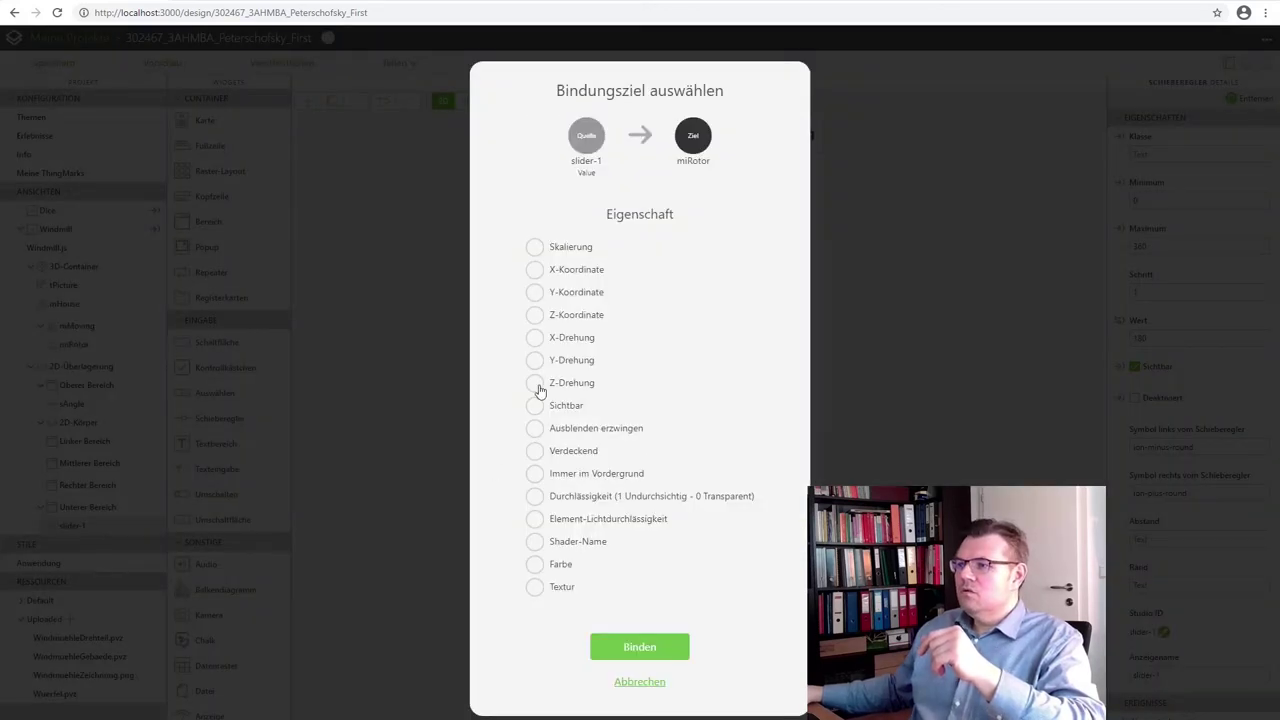
click(535, 383)
click(648, 650)
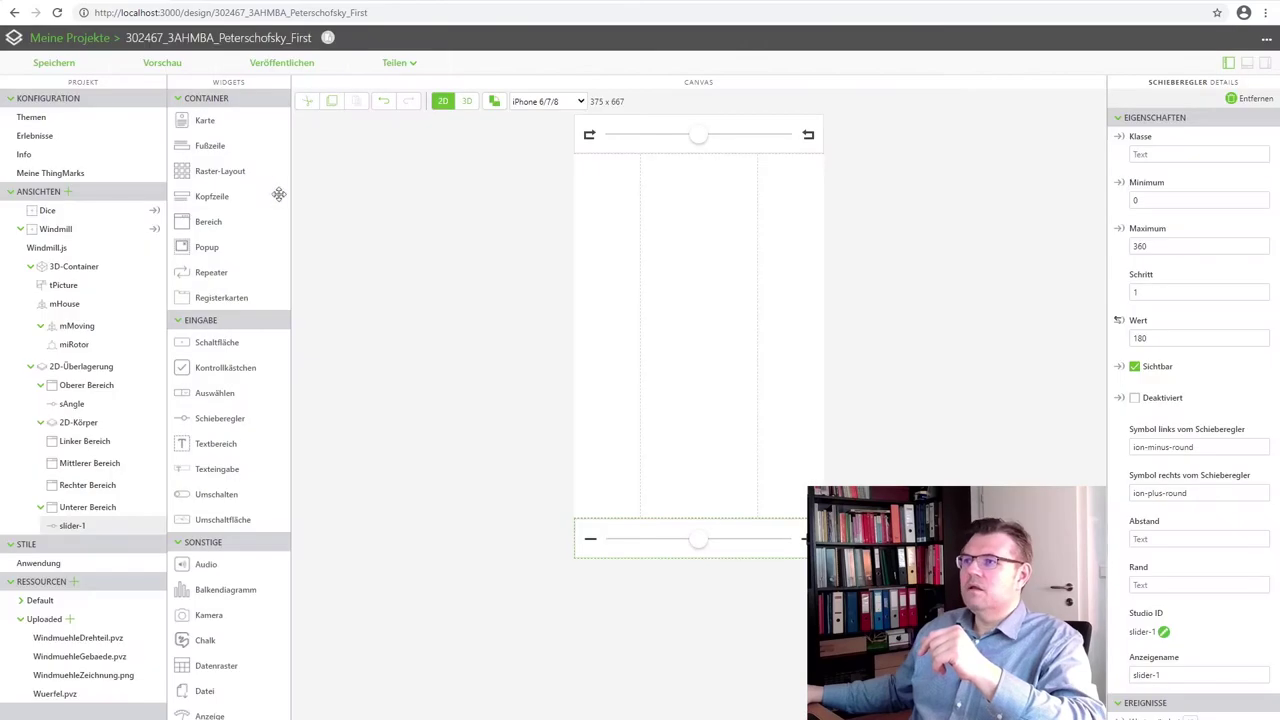
Preview the Windmill experience and test how both sliders rotate the windmill head and the rotor
click(177, 63)
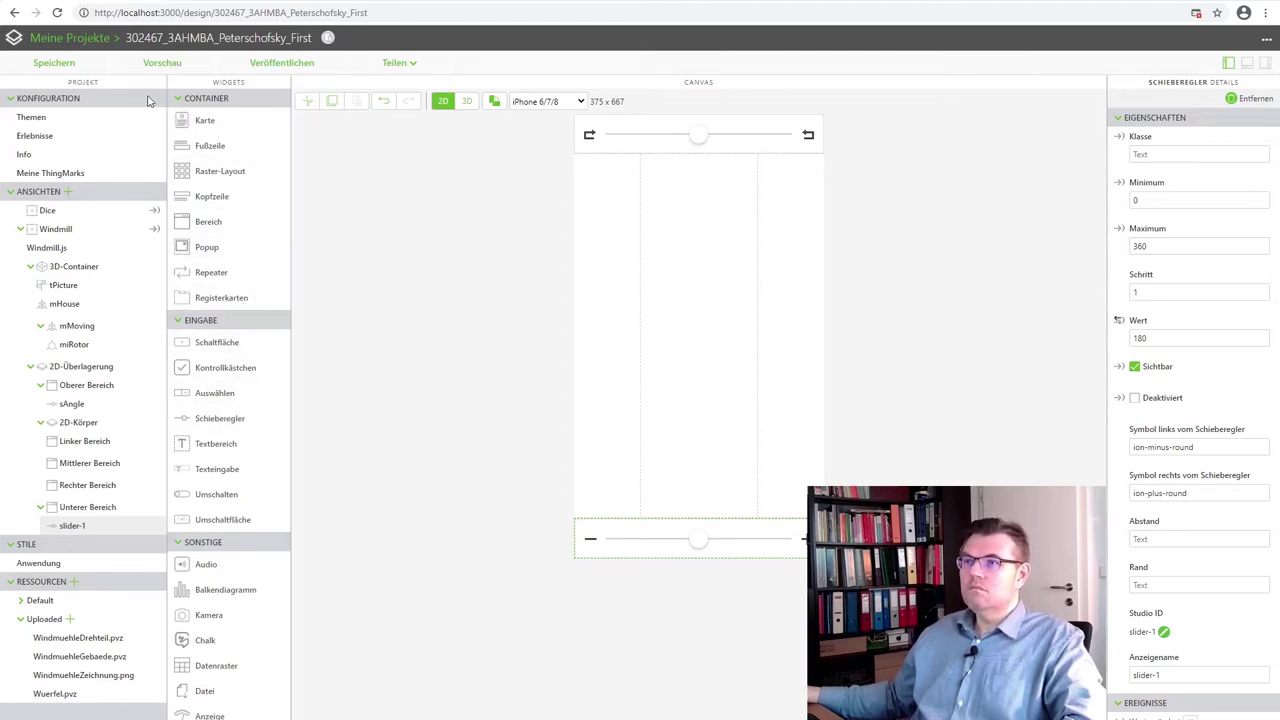
click(166, 64)
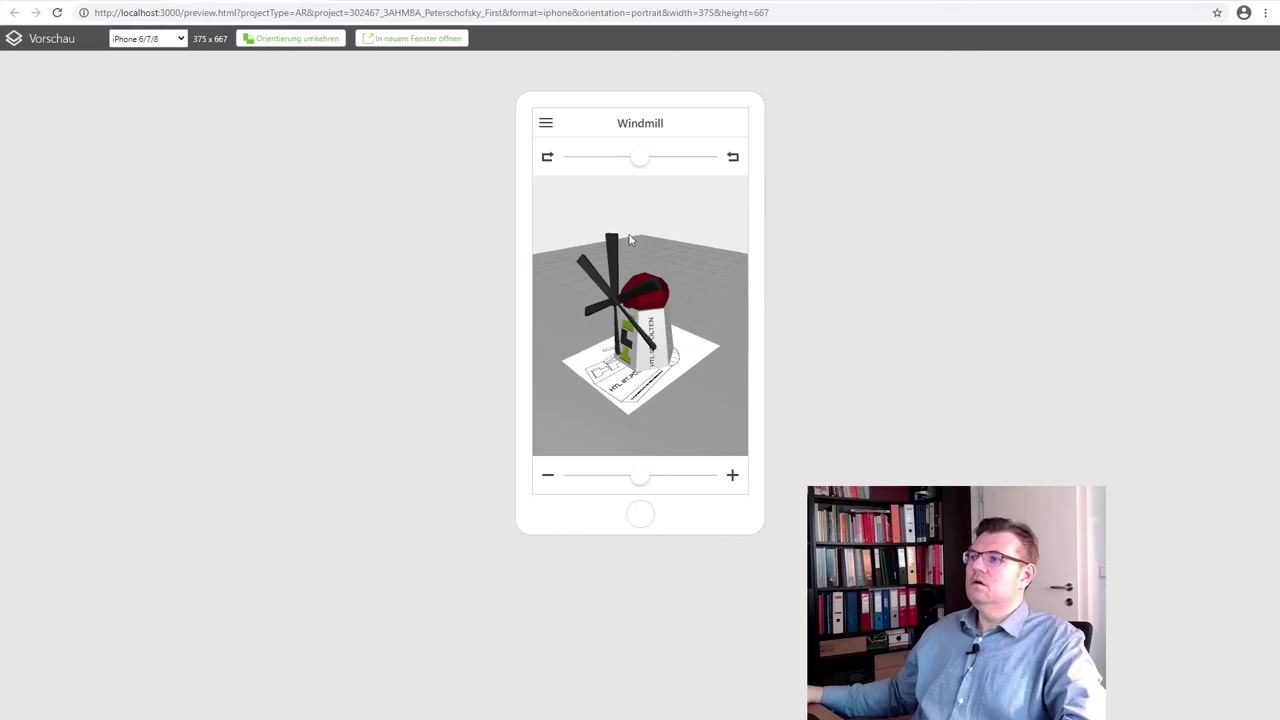
mouse_move(640, 160)
mouse_down()
mouse_move(680, 166)
mouse_move(623, 171)
mouse_move(673, 177)
mouse_move(659, 177)
mouse_up()
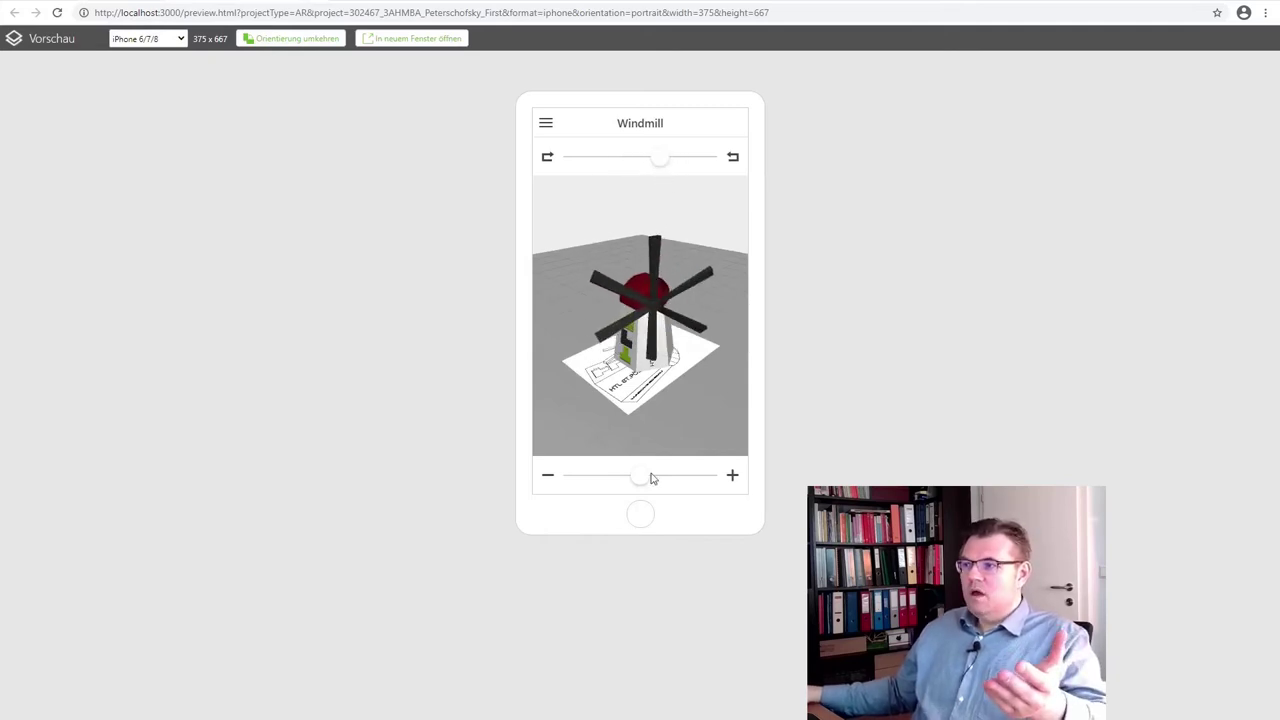
drag(650, 478, 680, 489)
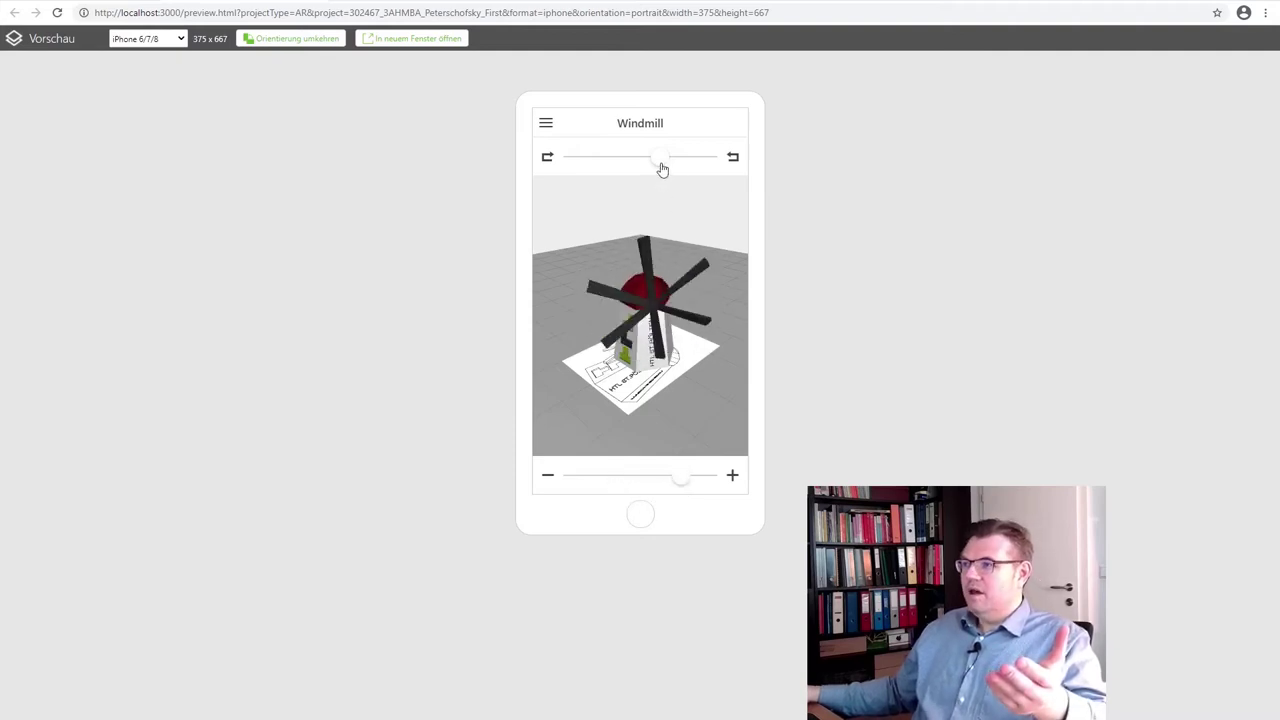
drag(661, 169, 628, 169)
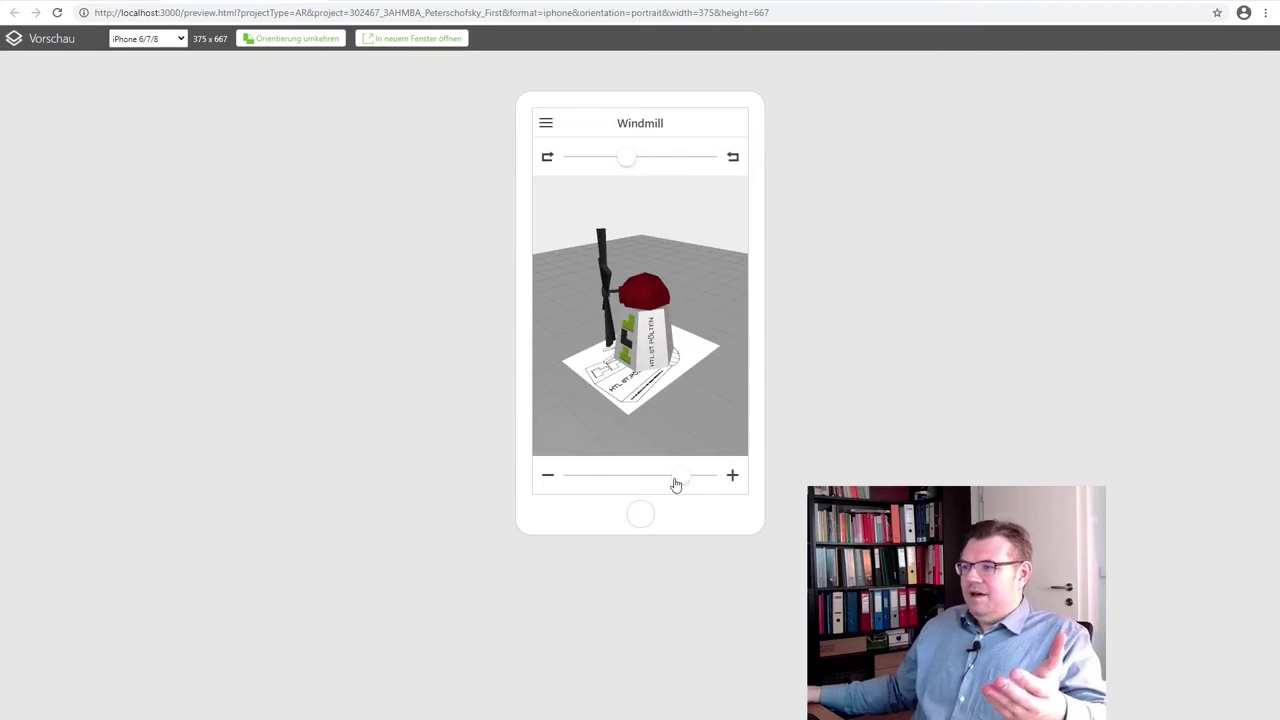
mouse_move(676, 485)
mouse_down()
mouse_move(631, 483)
mouse_move(662, 483)
mouse_up()
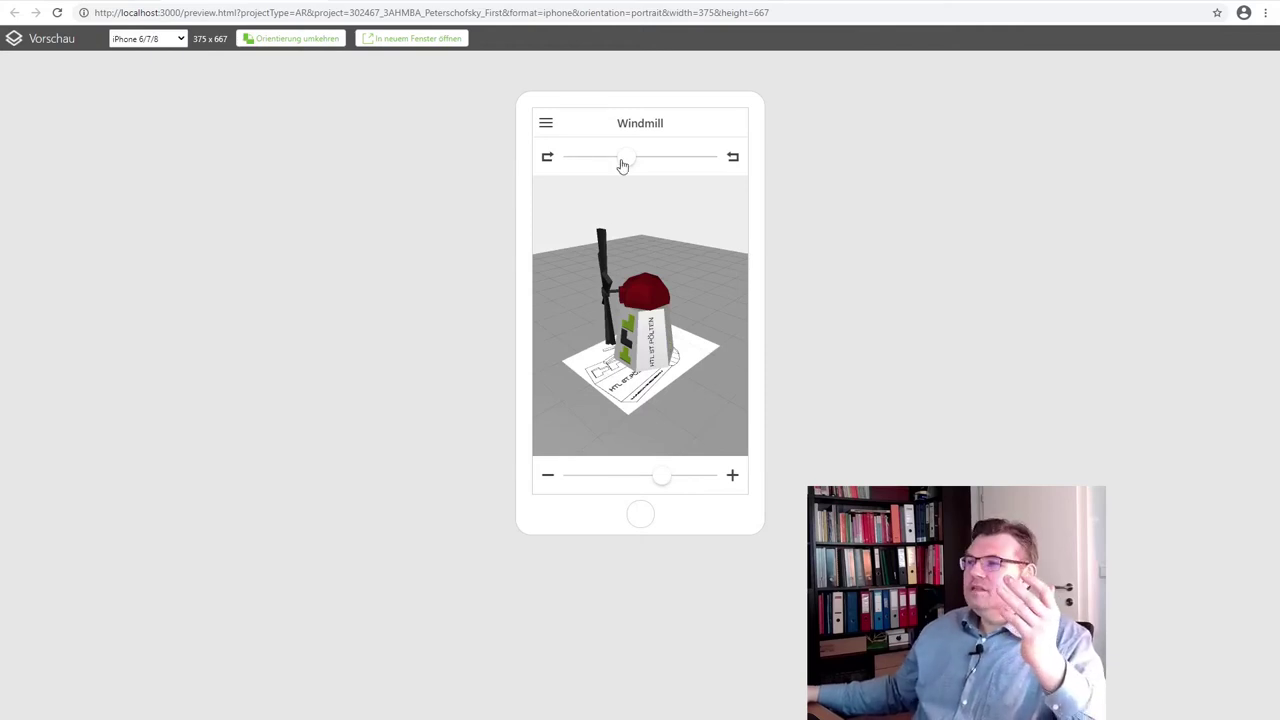
drag(623, 160, 649, 161)
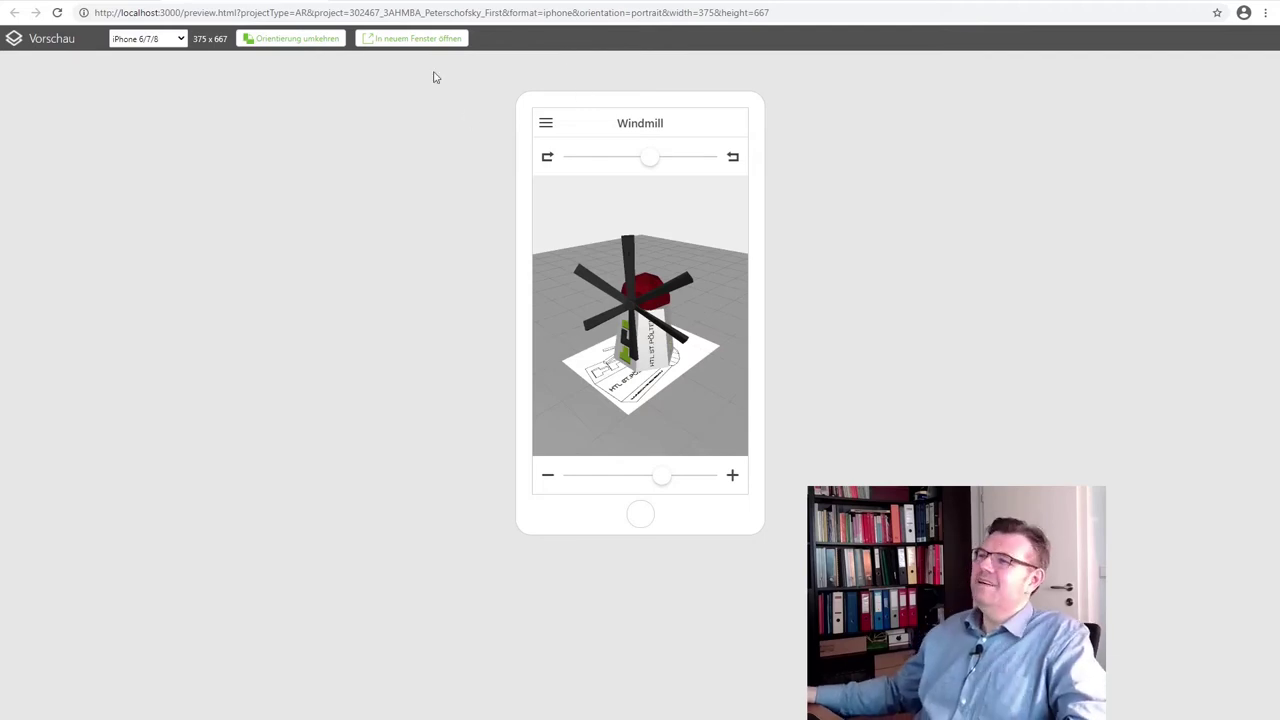
Close the preview and remove the slider from the Unterer Bereich
key(ctrl+w)
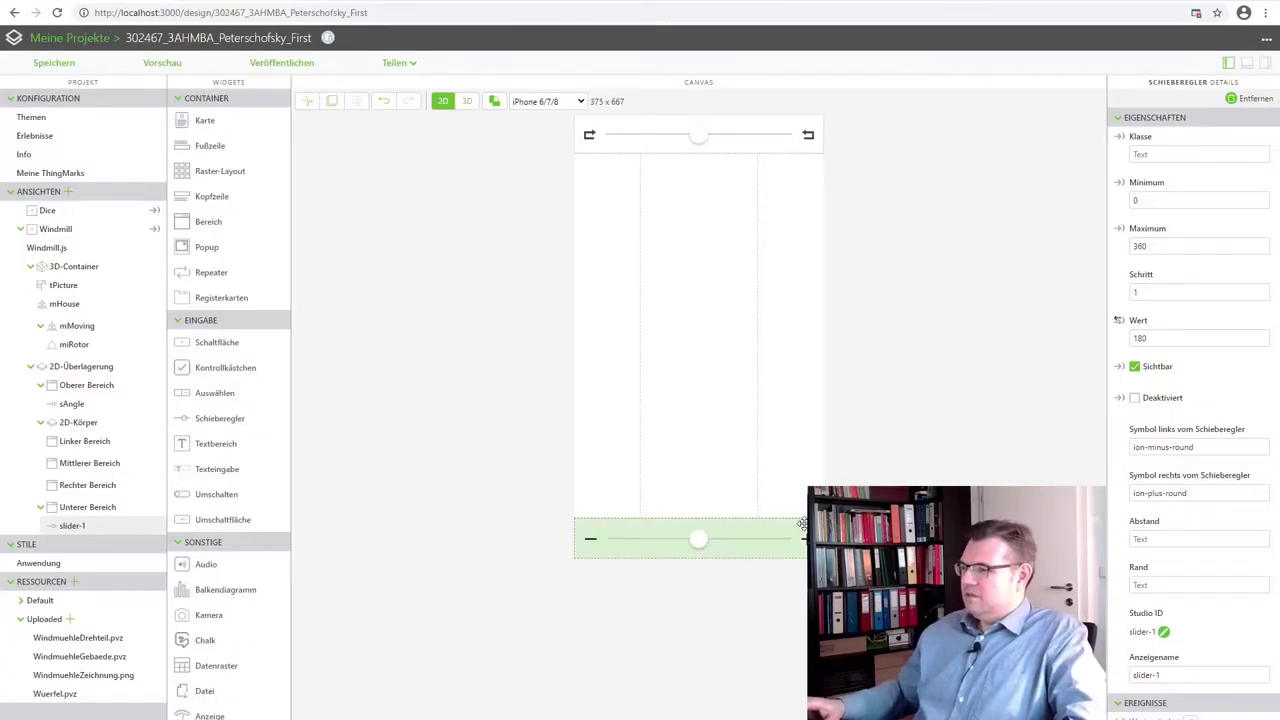
click(1250, 100)
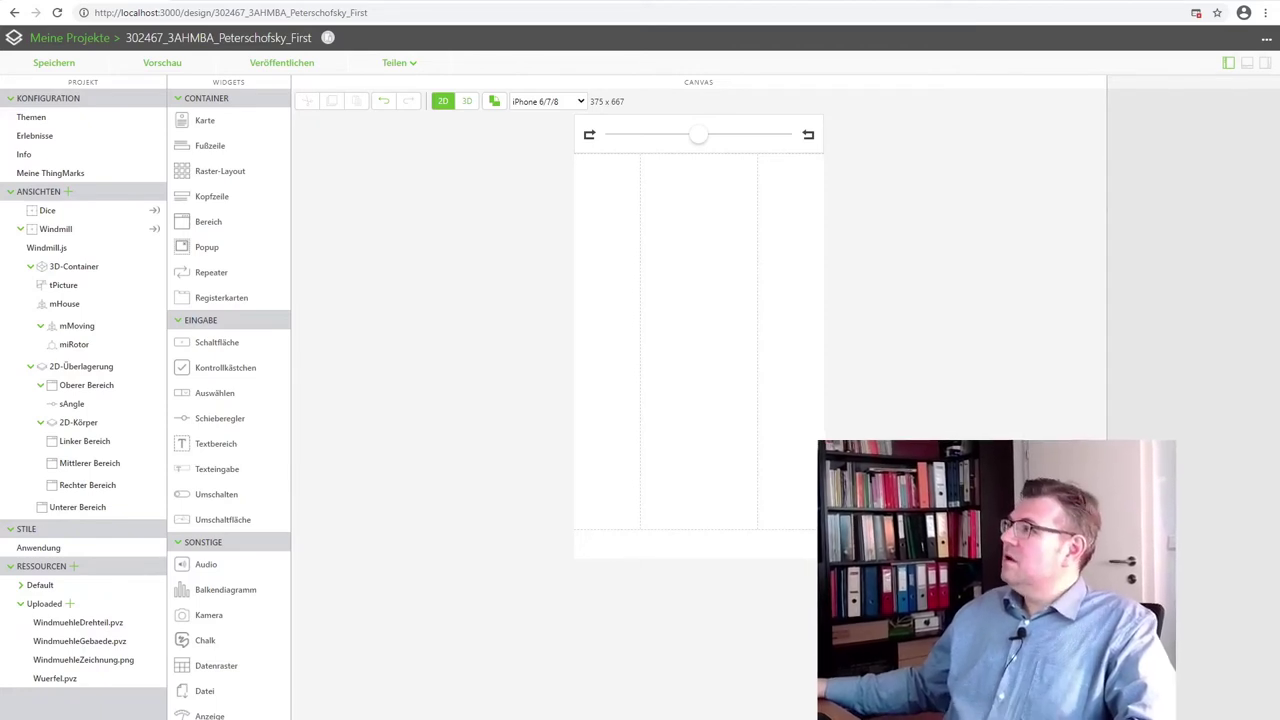
Display the project's data area with application parameters and external data, together with the bindings area
click(1265, 66)
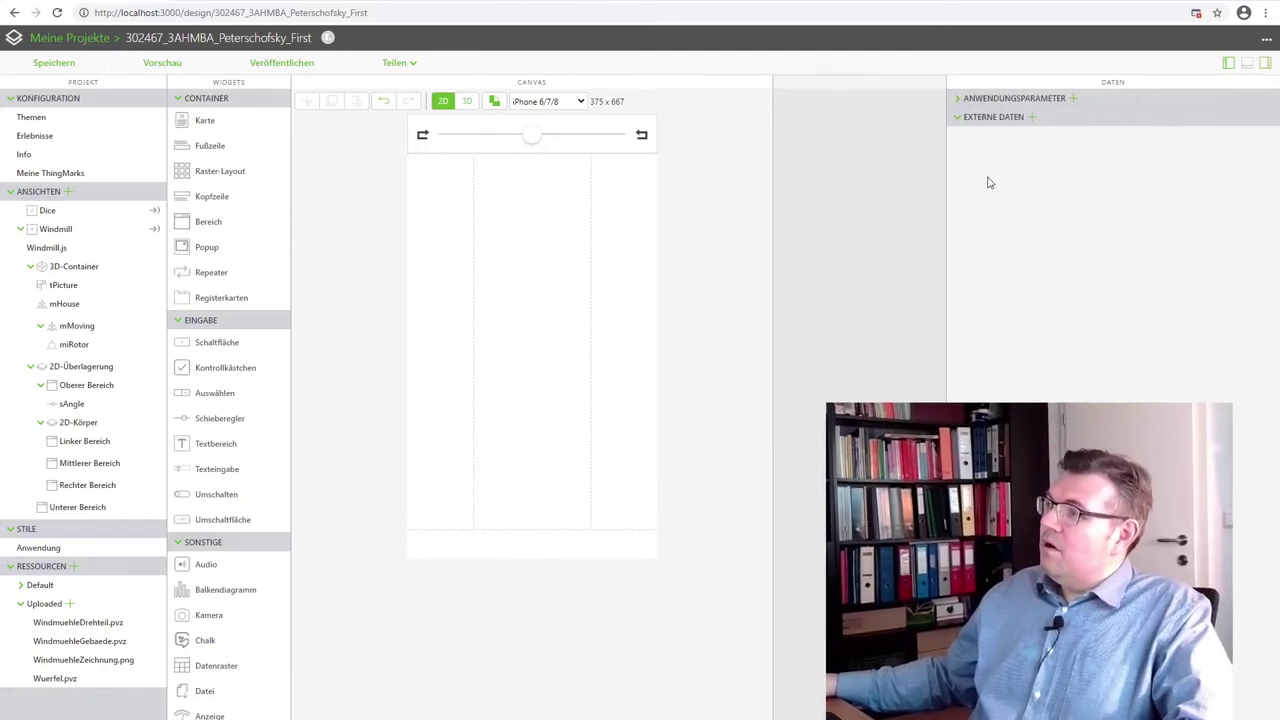
click(1265, 63)
click(1265, 63)
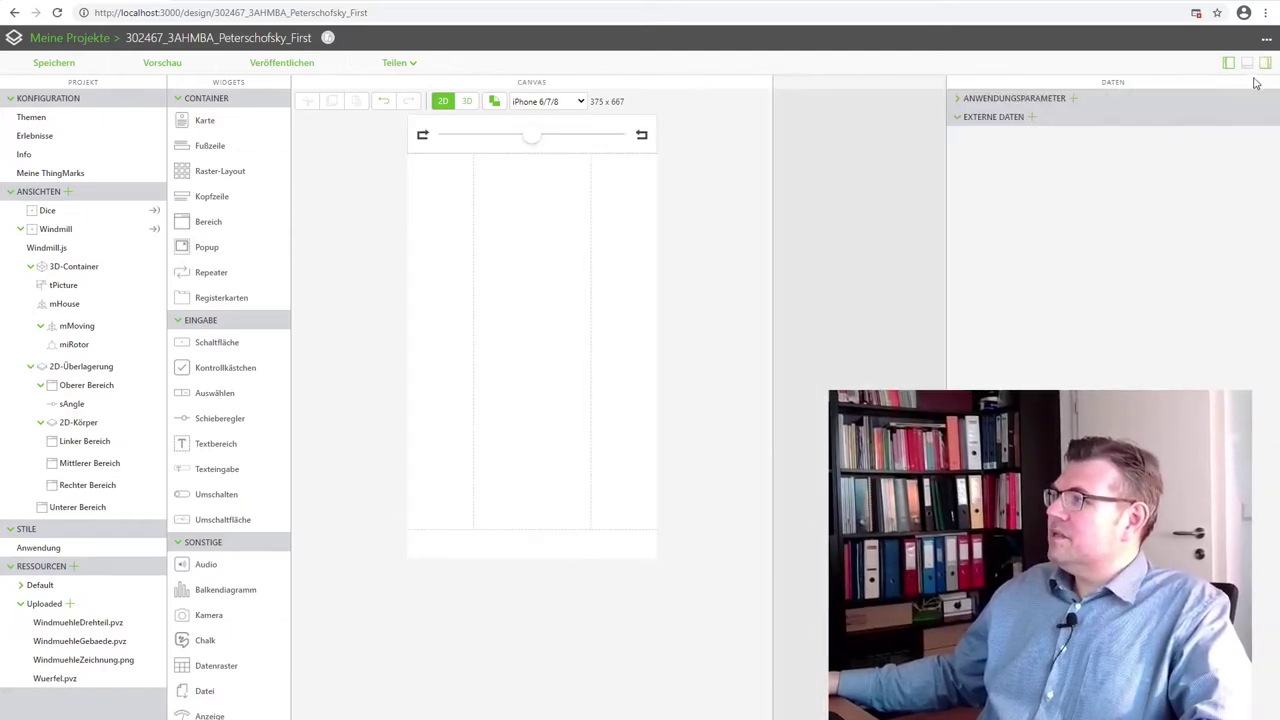
click(1247, 63)
click(1247, 65)
click(1247, 65)
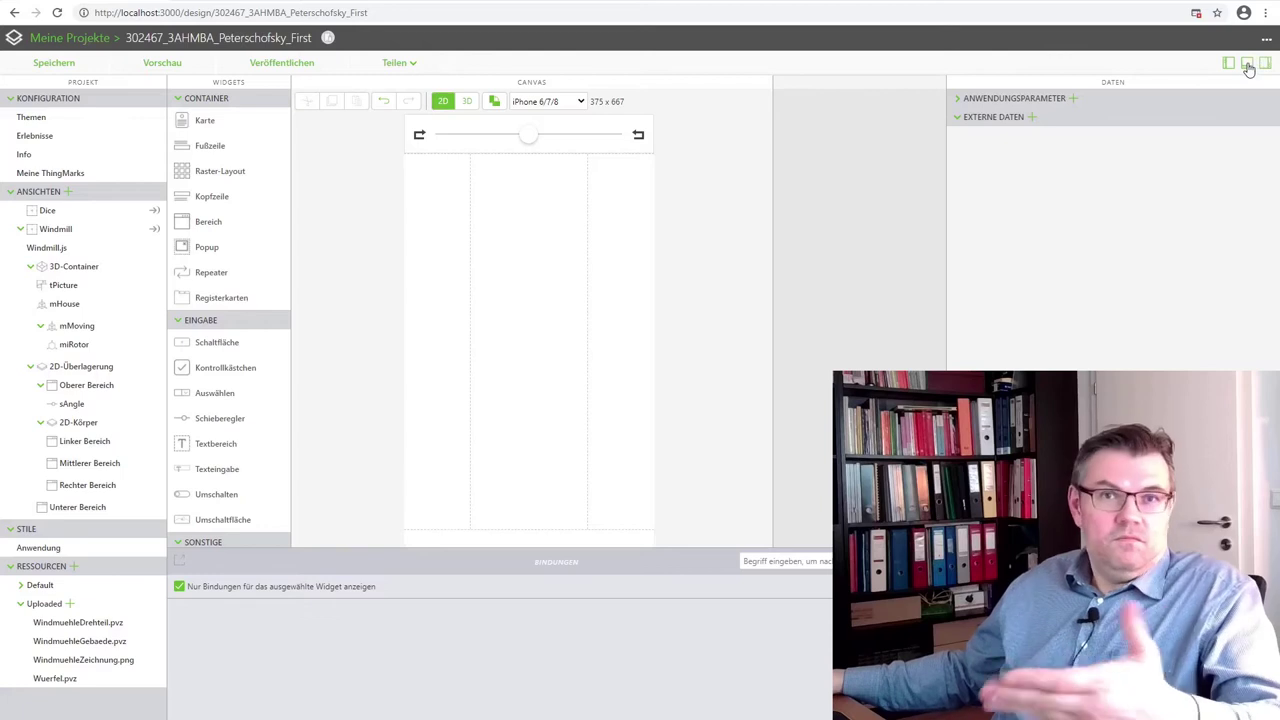
Hide and restore the data area and the project area in turn
click(1265, 64)
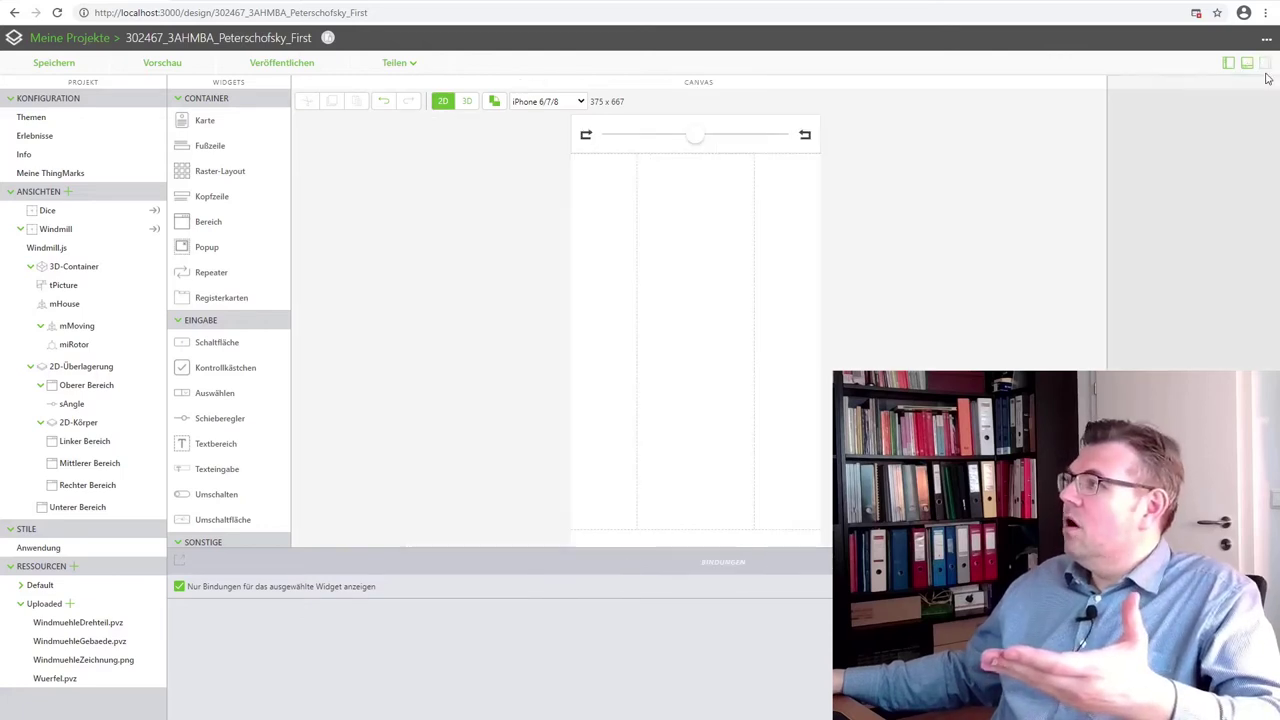
click(1265, 64)
click(1229, 64)
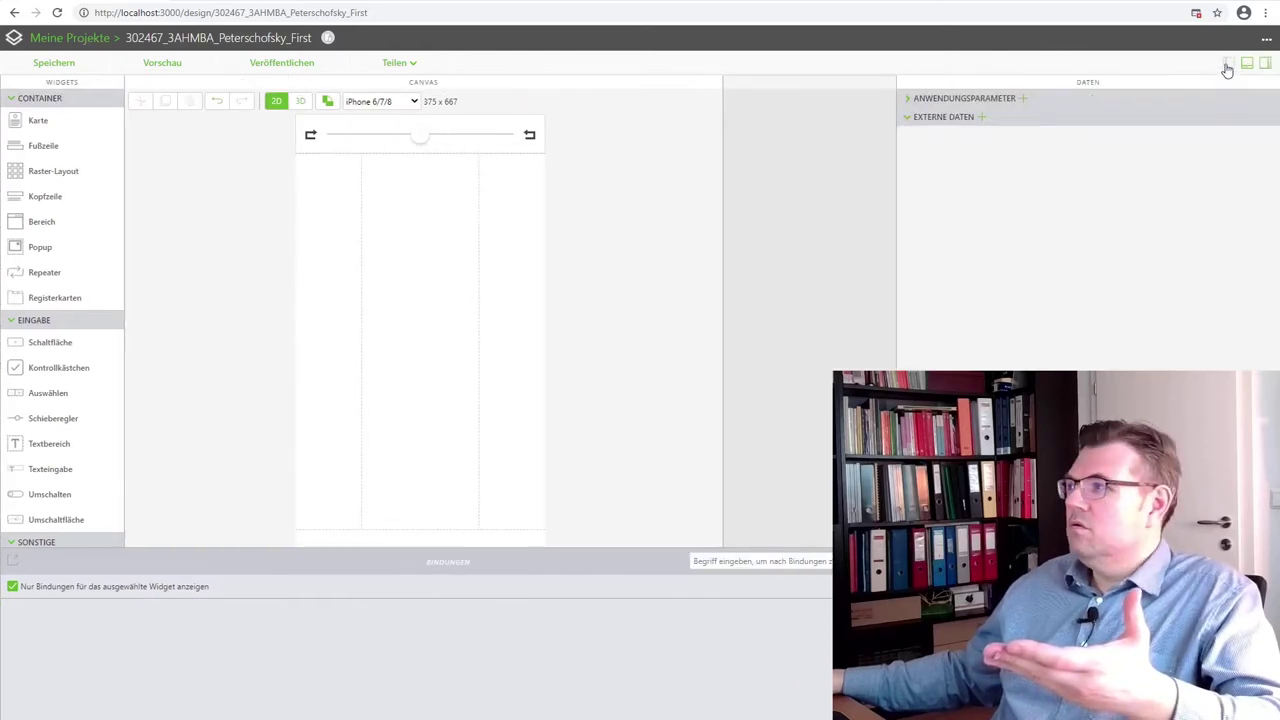
click(1229, 64)
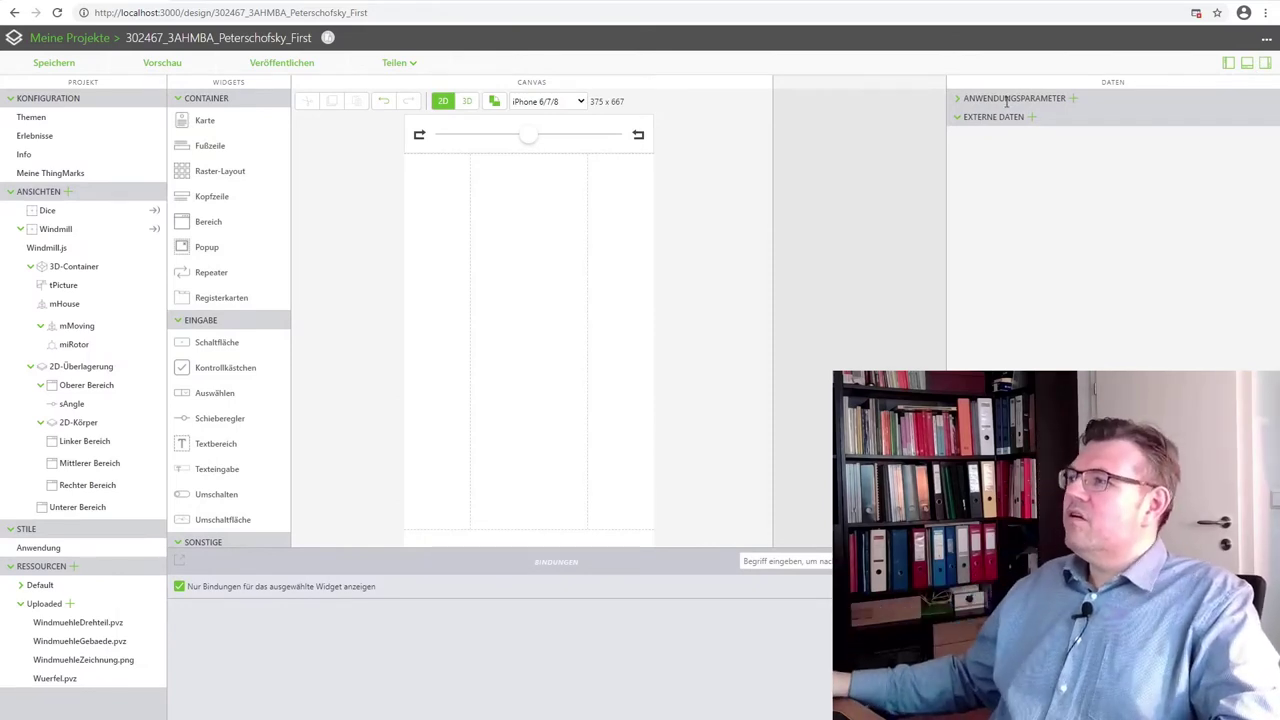
Expand the application parameters and add a new one named apAngle
click(957, 99)
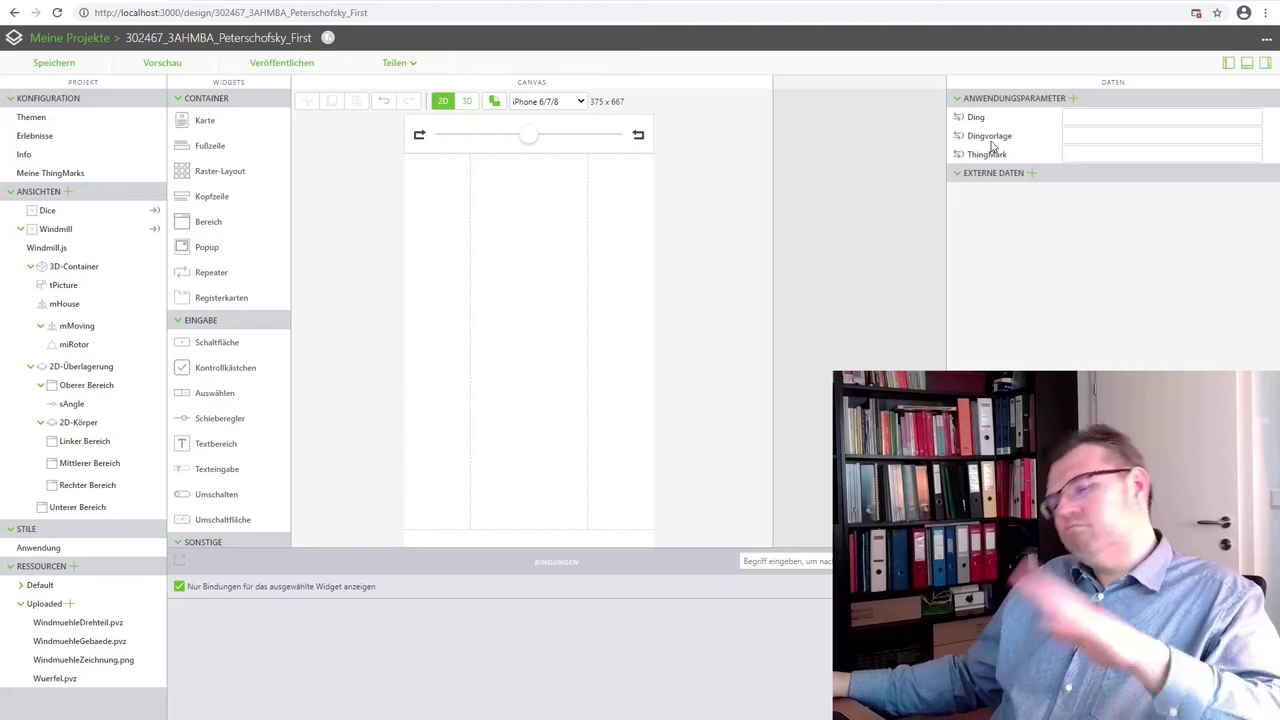
click(1073, 99)
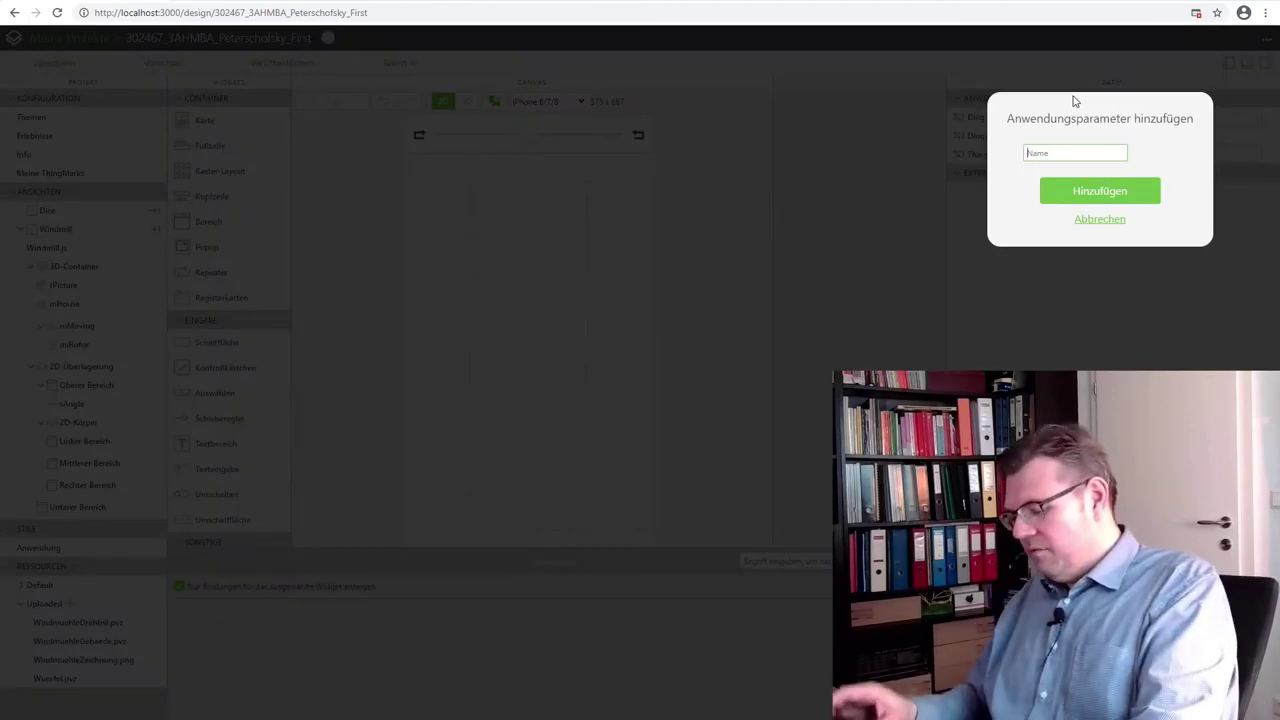
text(a)
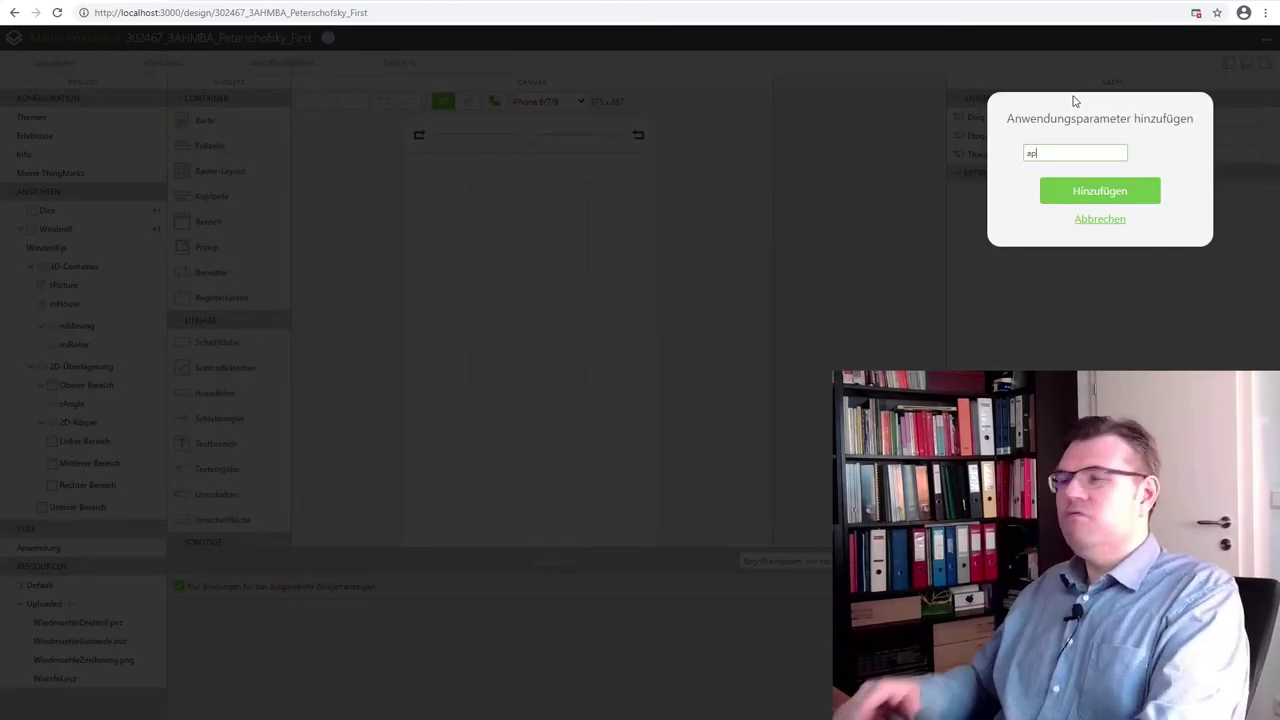
text(p)
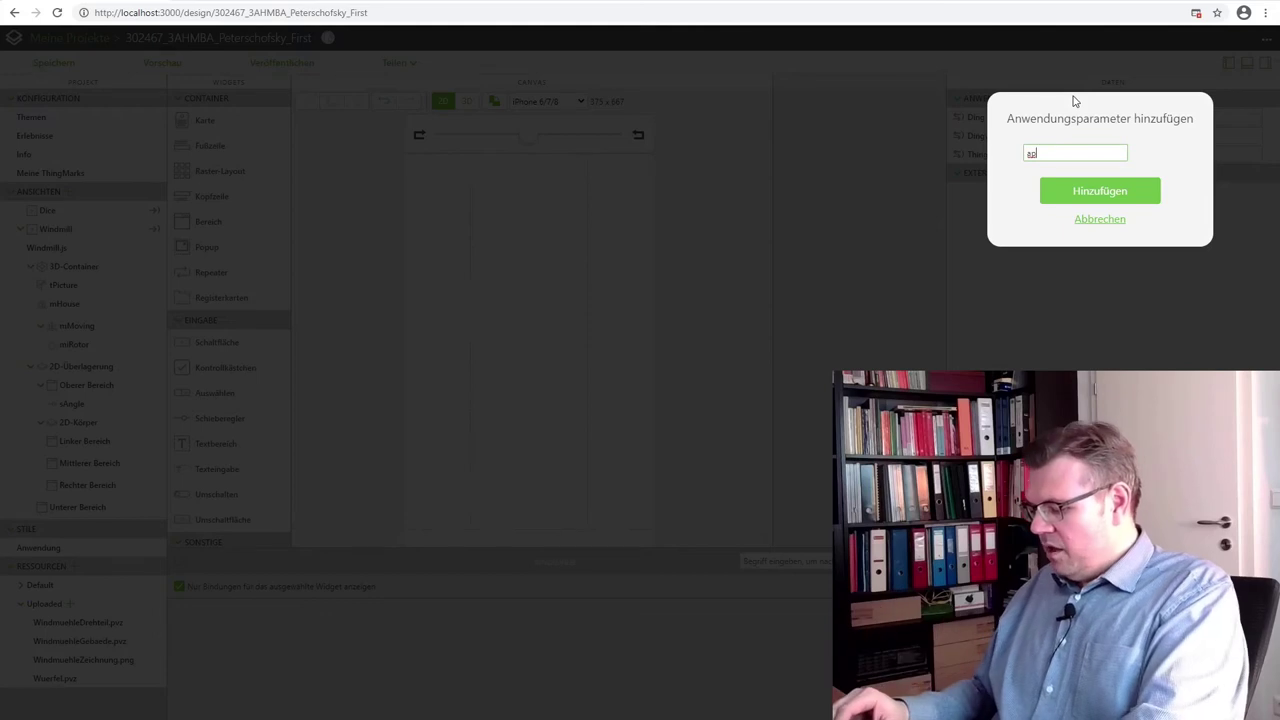
text(Angle)
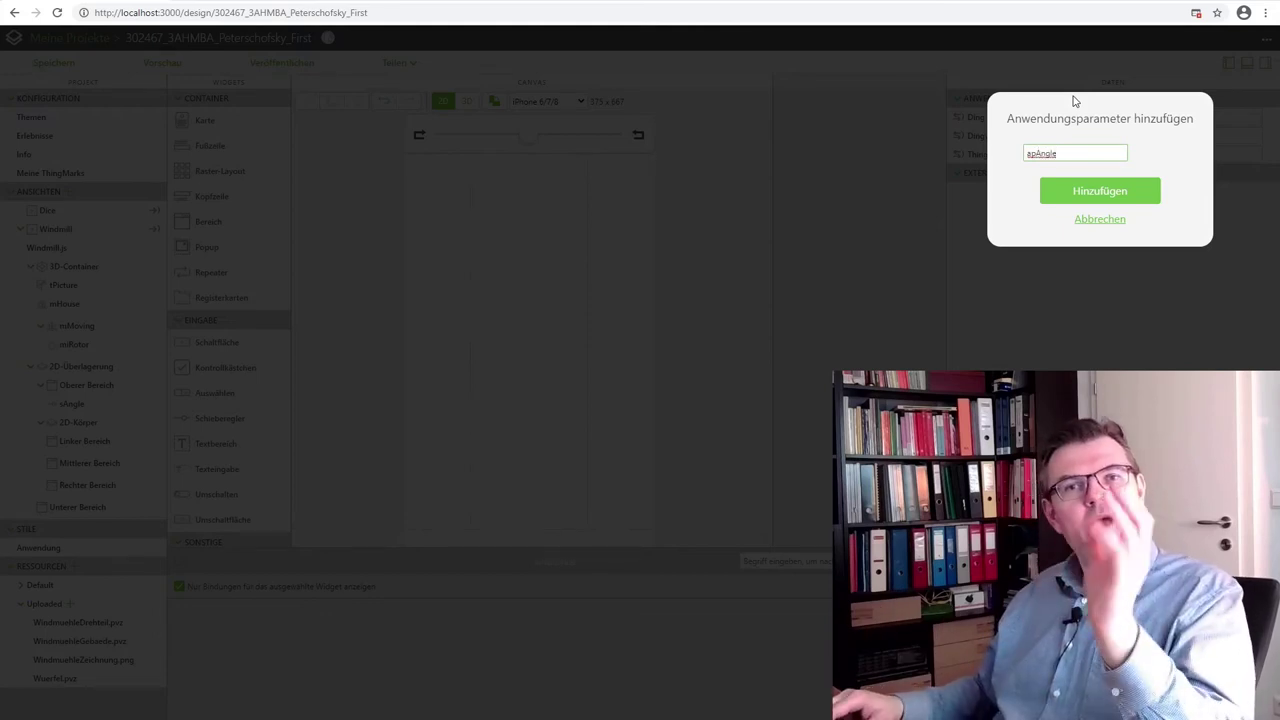
click(1094, 193)
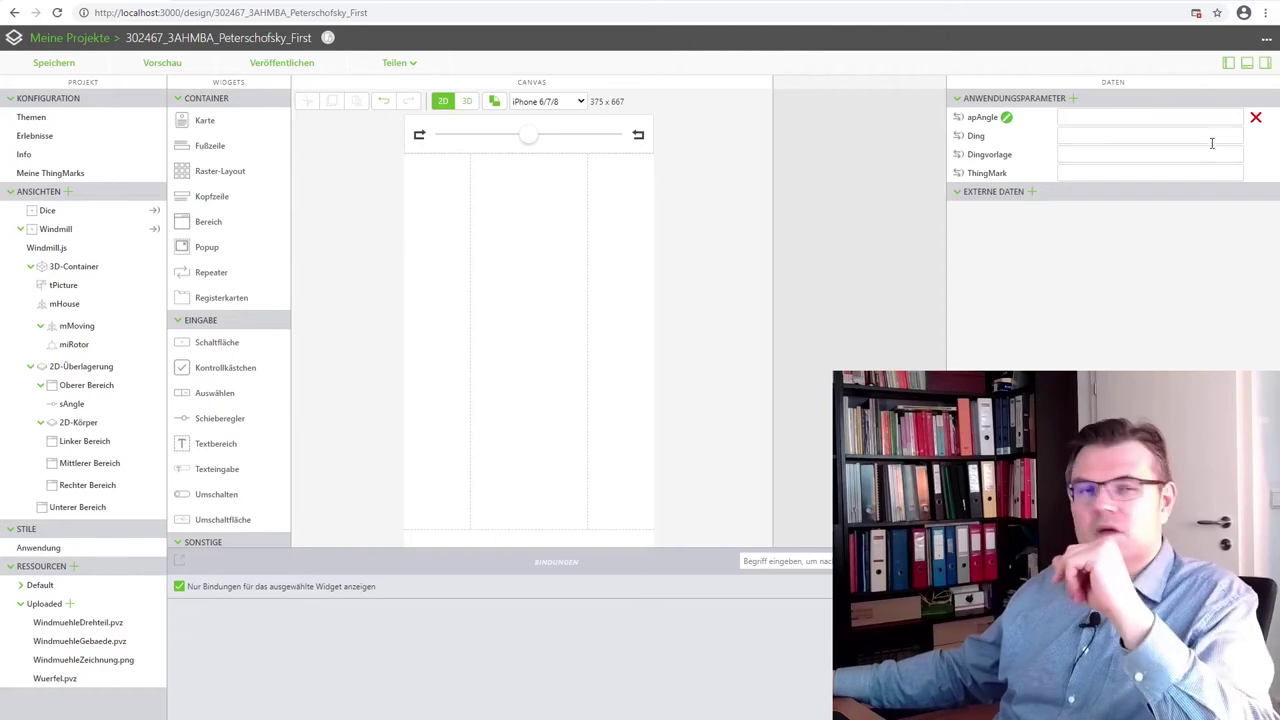
Add a second application parameter named apWind
click(1073, 98)
text(ap)
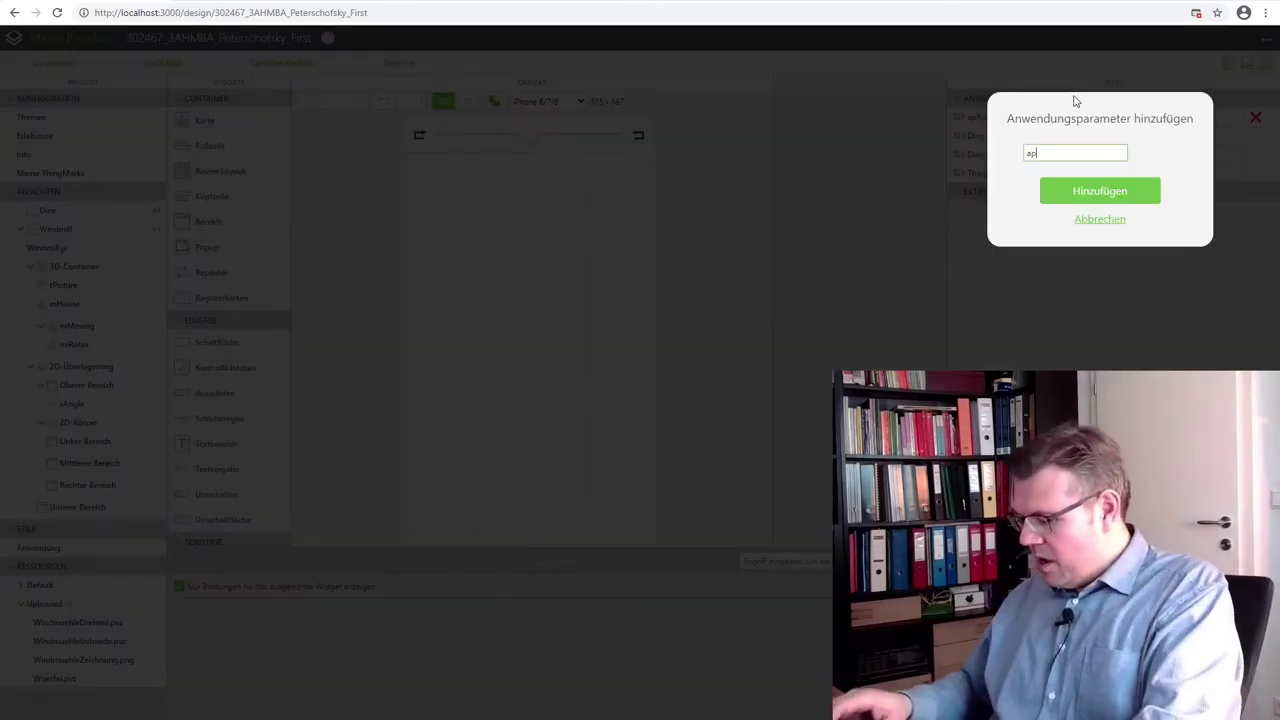
text(Wind)
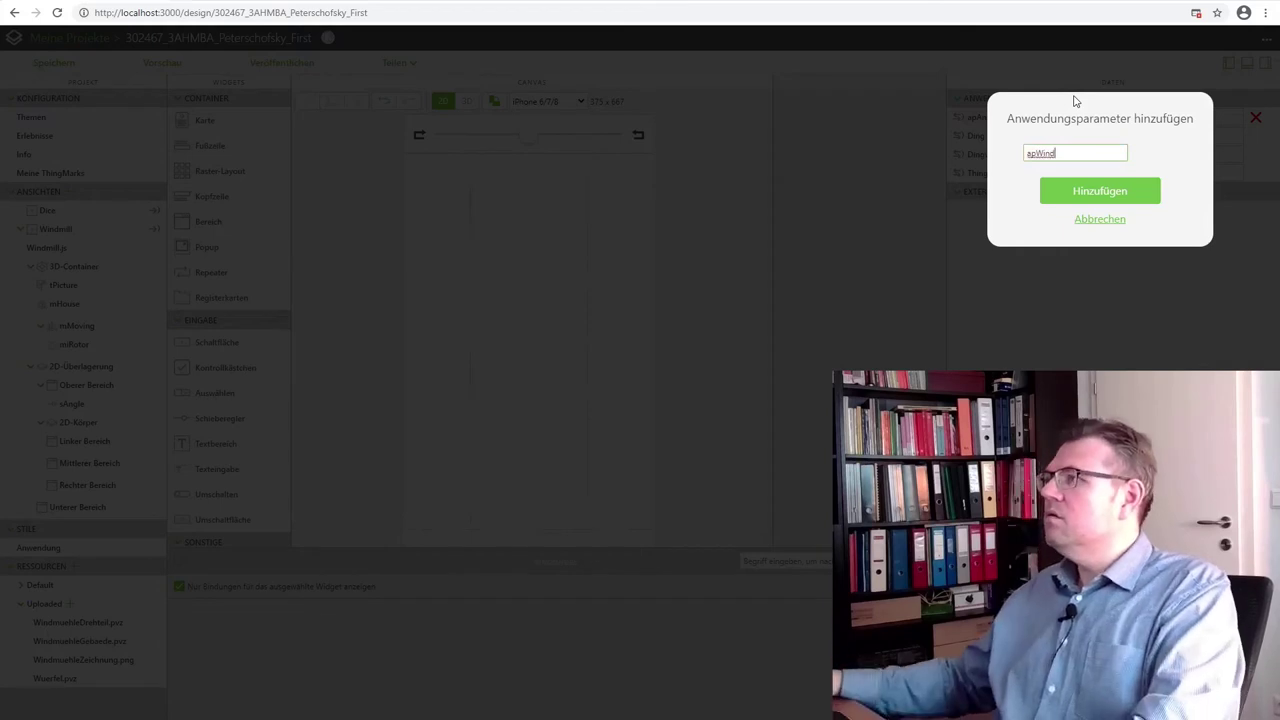
click(1096, 198)
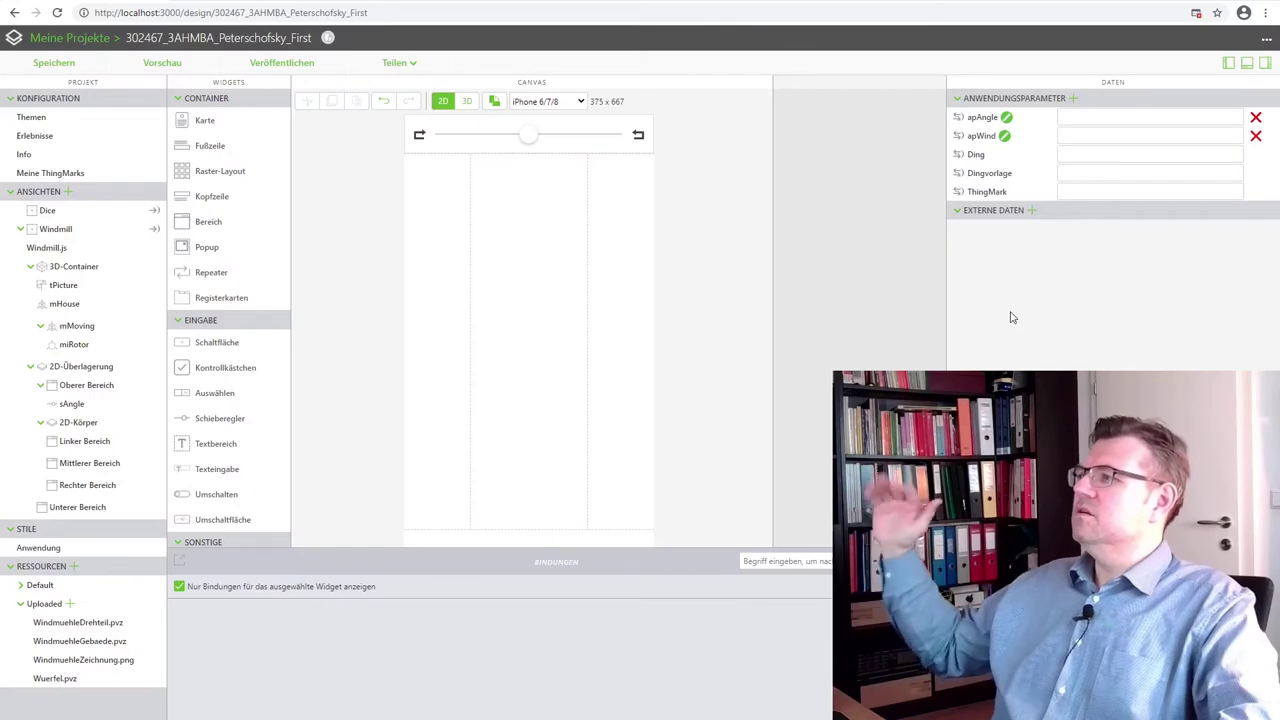
Set the value of apWind to 2 and the value of apAngle to 0
click(1082, 137)
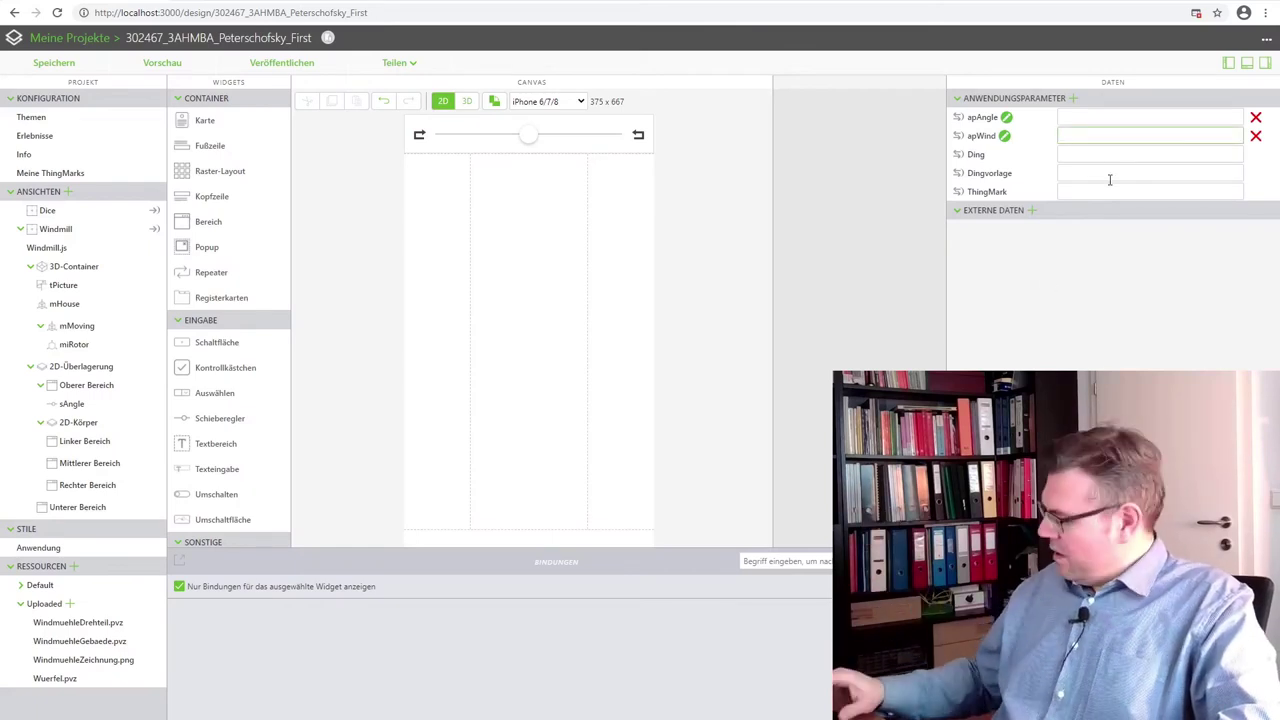
click(1080, 121)
drag(1074, 136, 1050, 142)
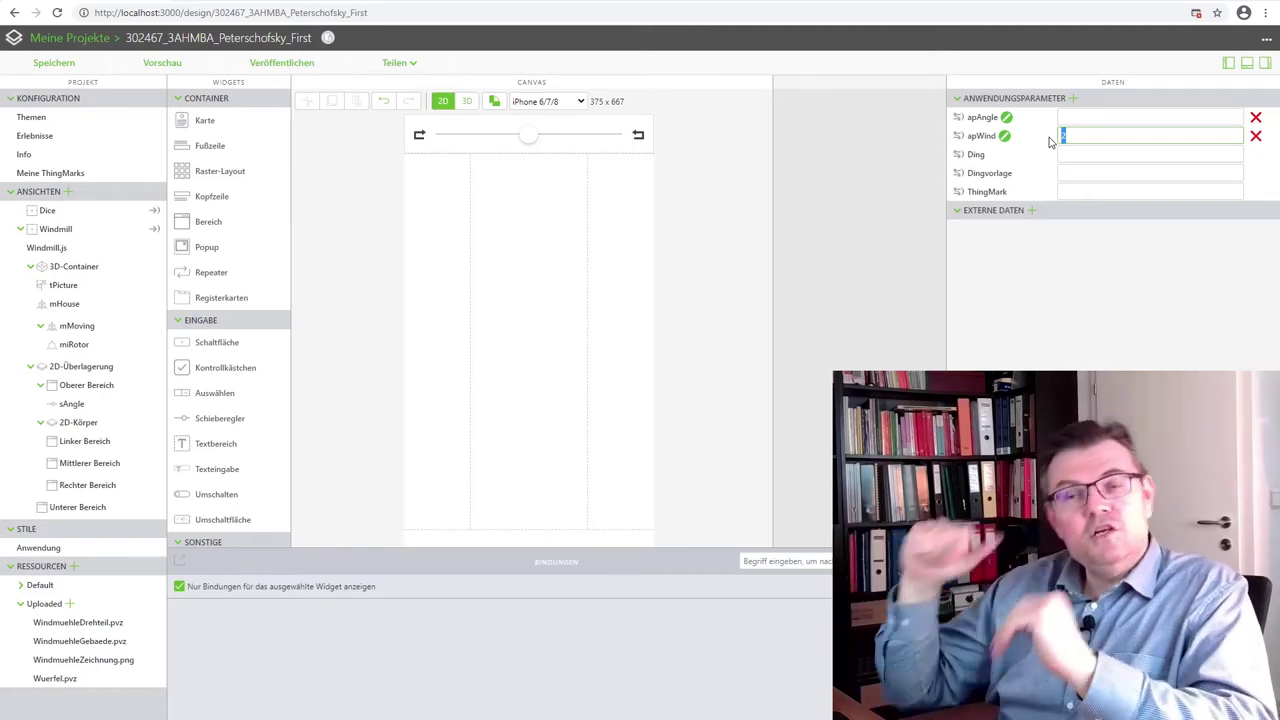
click(1072, 120)
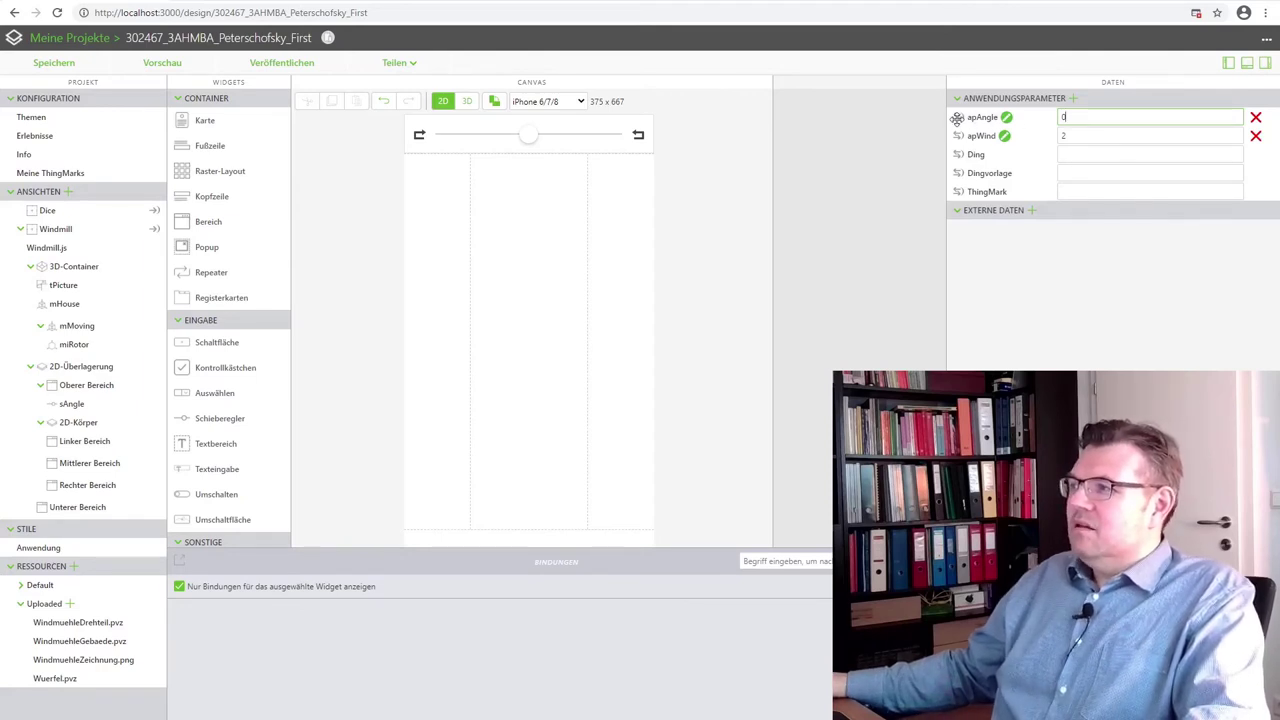
Bind the application parameter apAngle to the Z-Drehung property of miRotor
drag(956, 118, 74, 346)
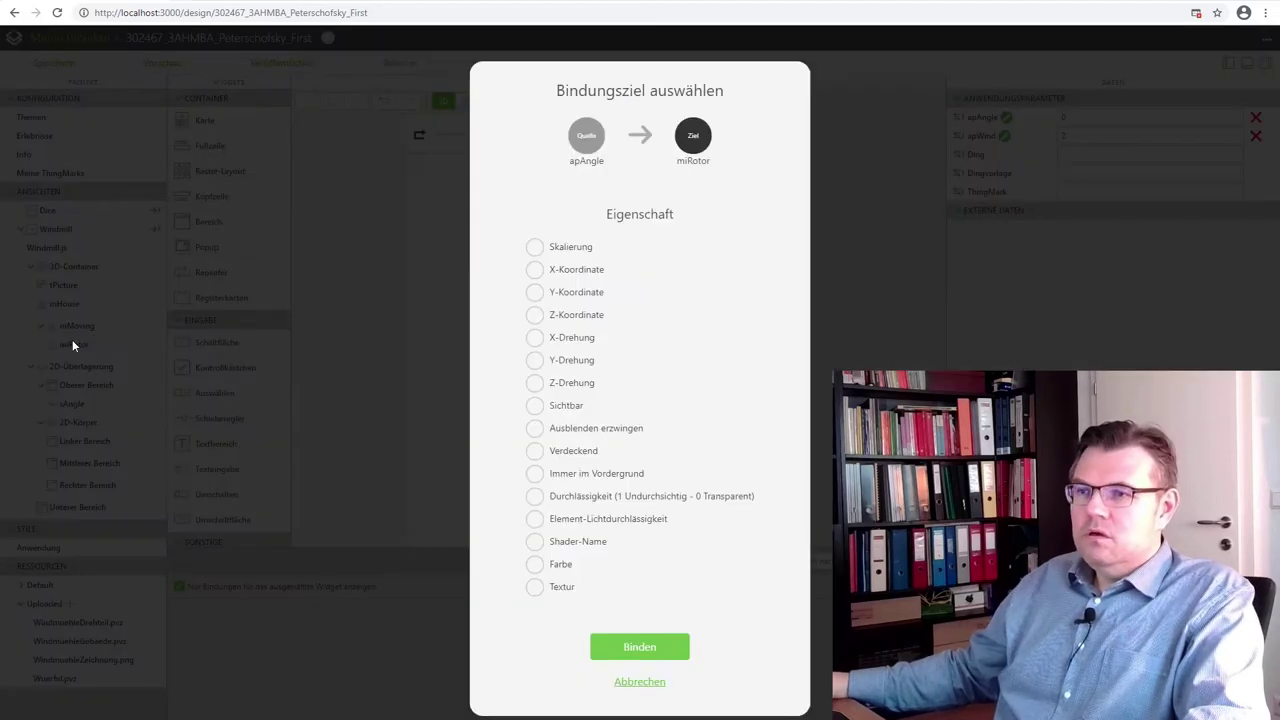
click(535, 385)
click(646, 648)
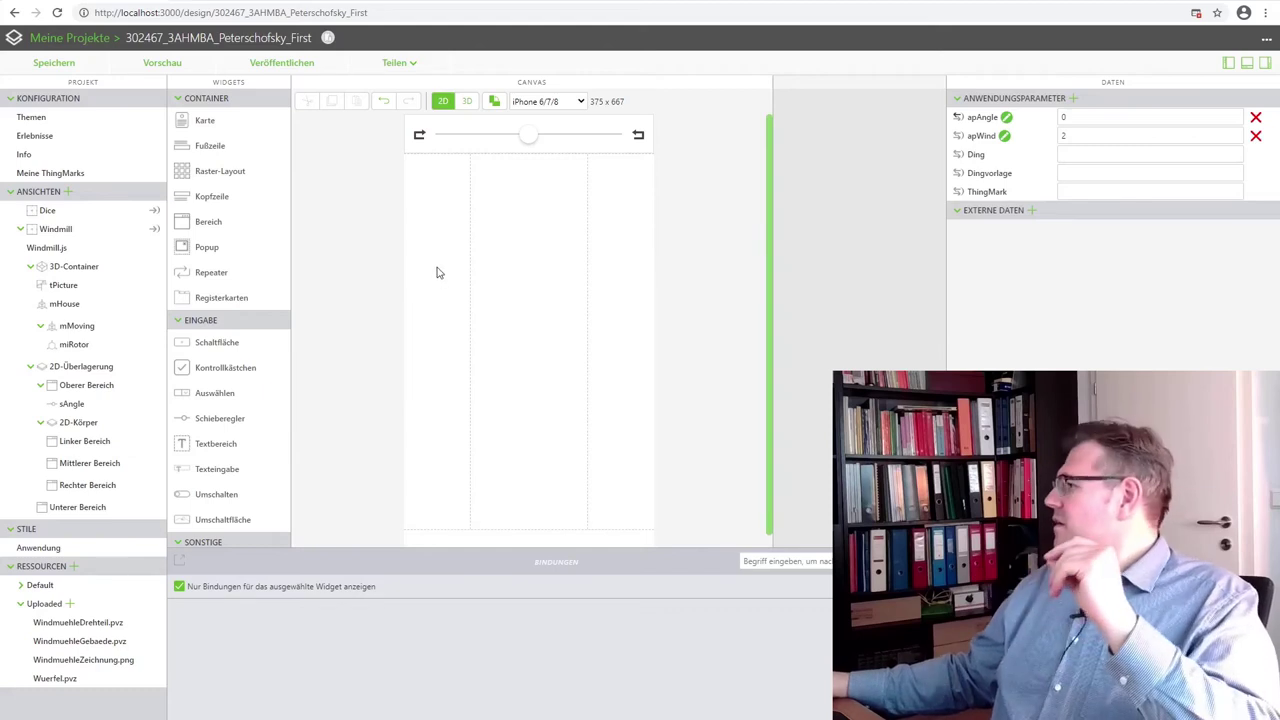
Open the Windmill.js script of the Windmill view and insert a new line below the comment
click(44, 249)
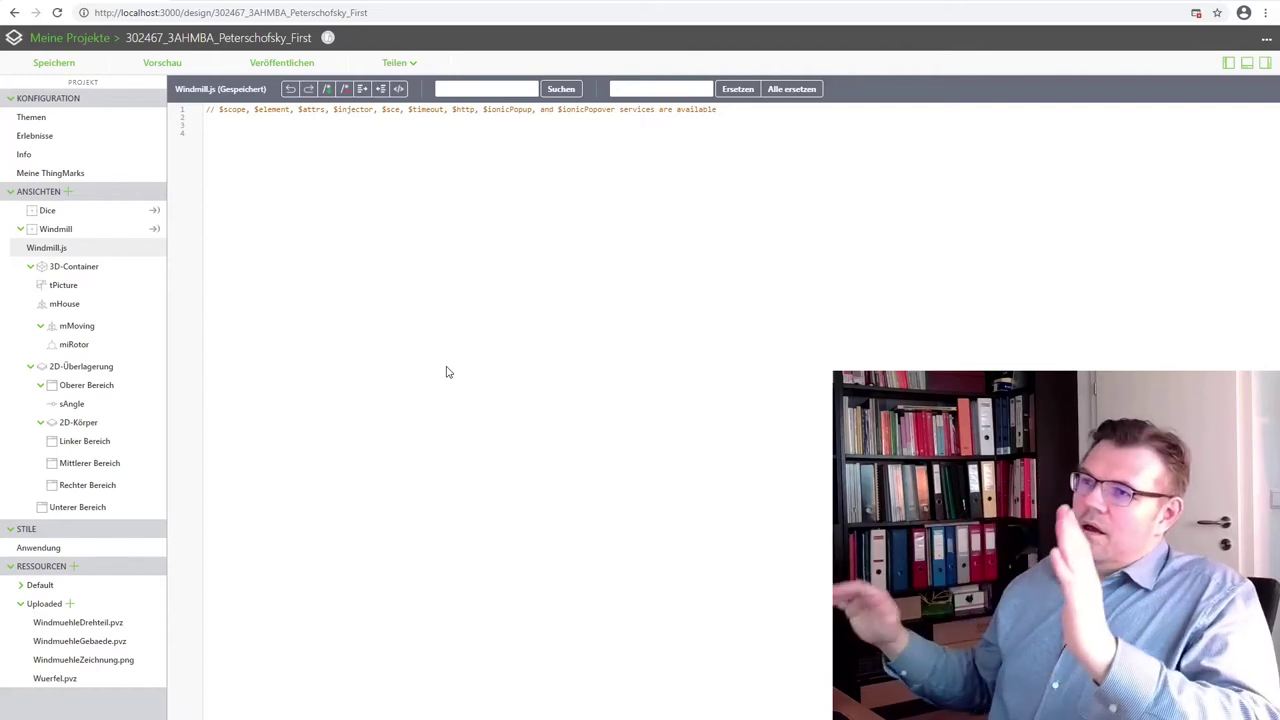
click(204, 126)
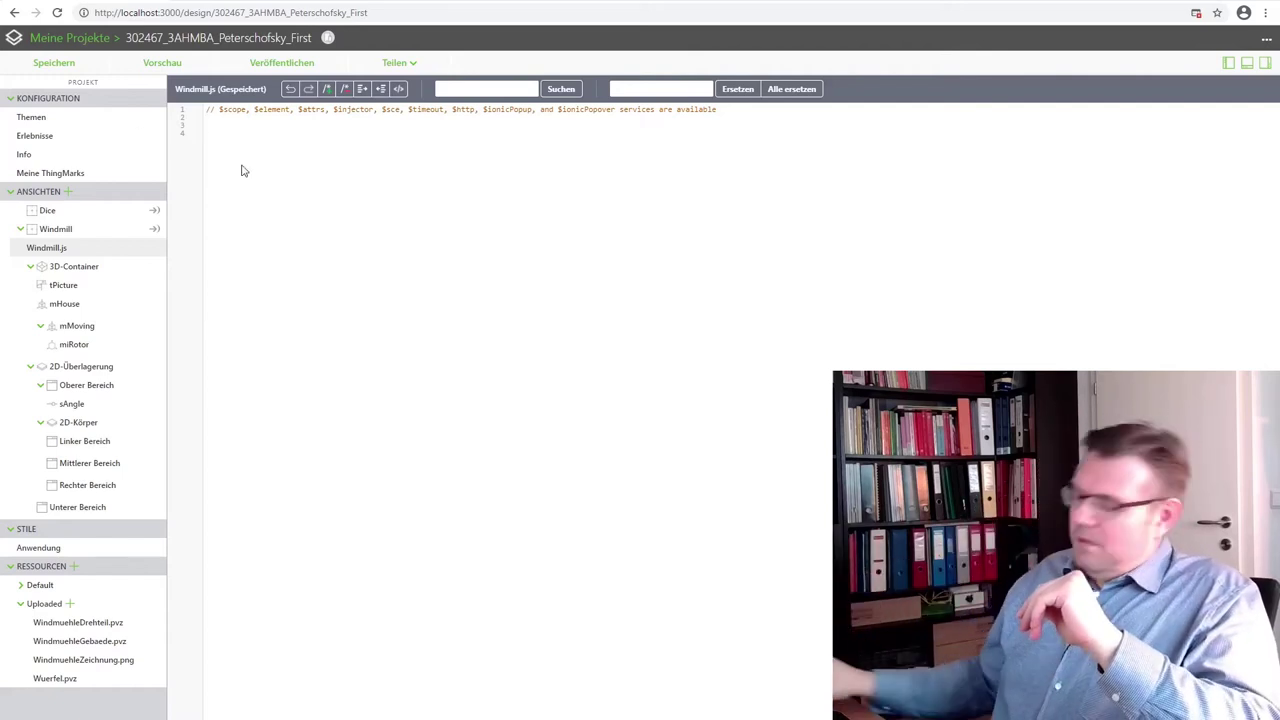
key(Return)
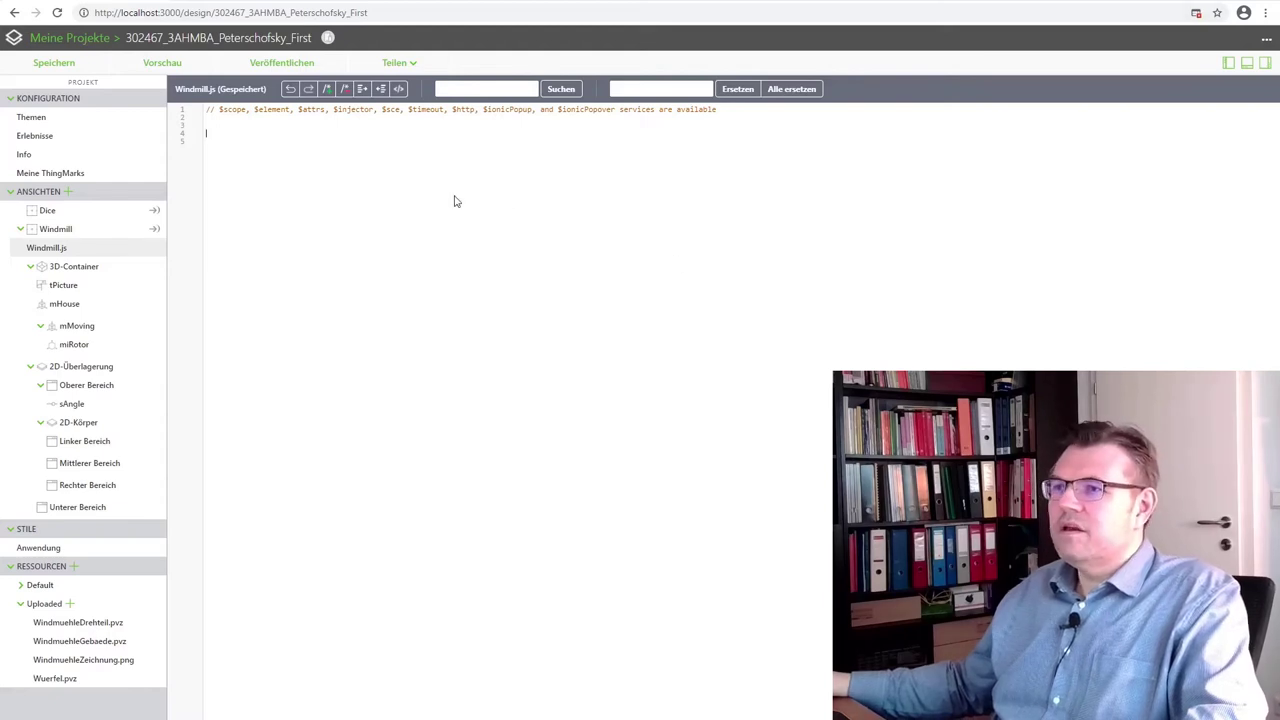
key(ctrl+plus)
key(ctrl+plus)
key(ctrl+plus)
key(ctrl+minus)
key(ctrl+minus)
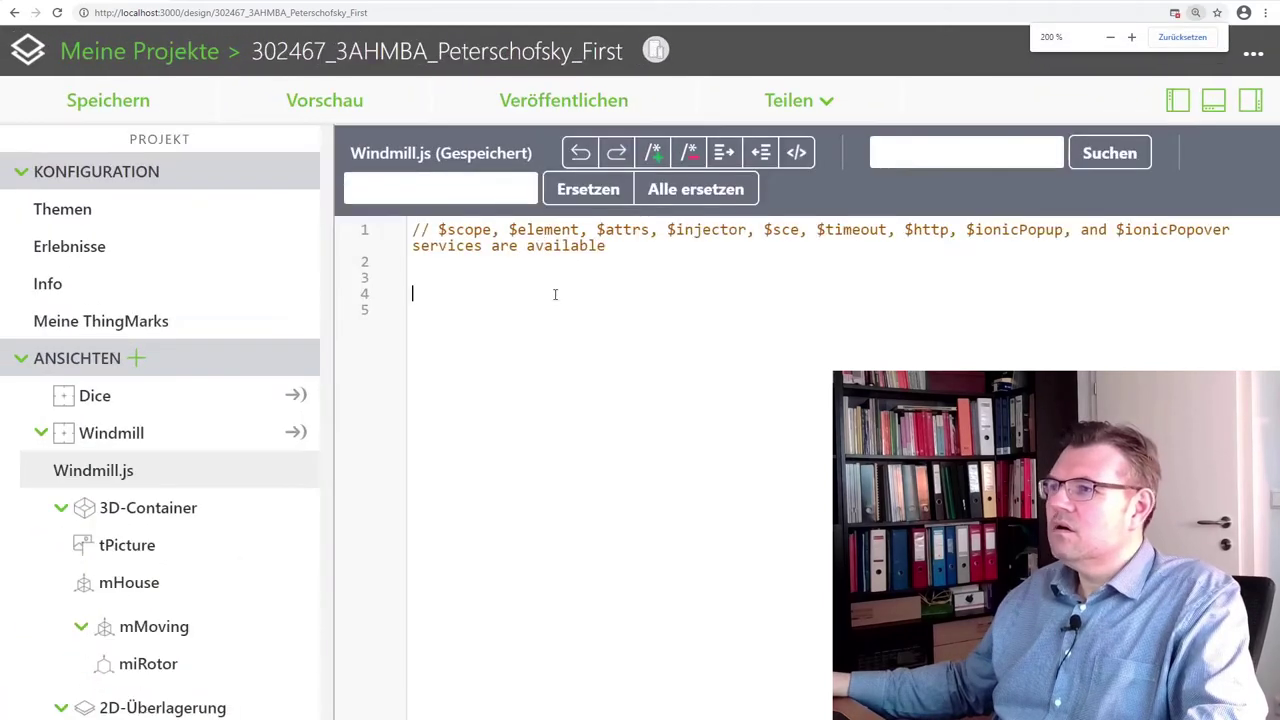
key(ctrl+plus)
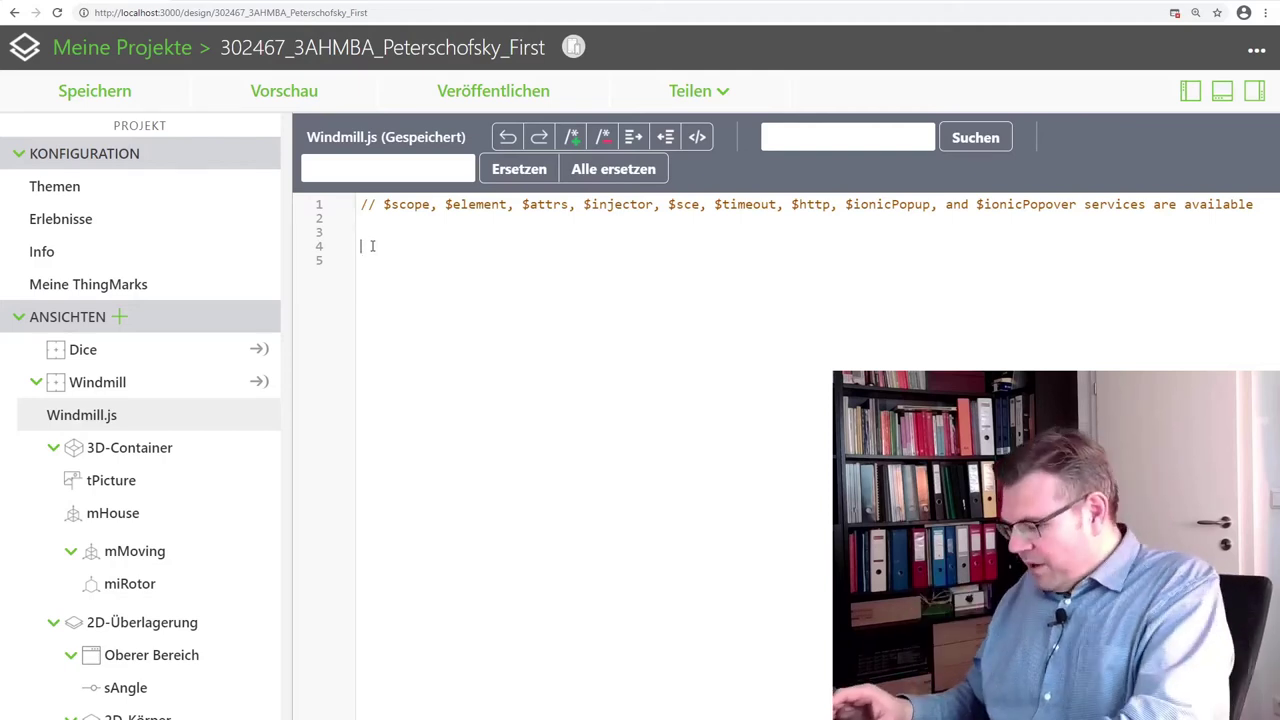
Define an empty function in Windmill.js as $scope.spinRotor = function() { }, with a blank line between the braces
text($scope.)
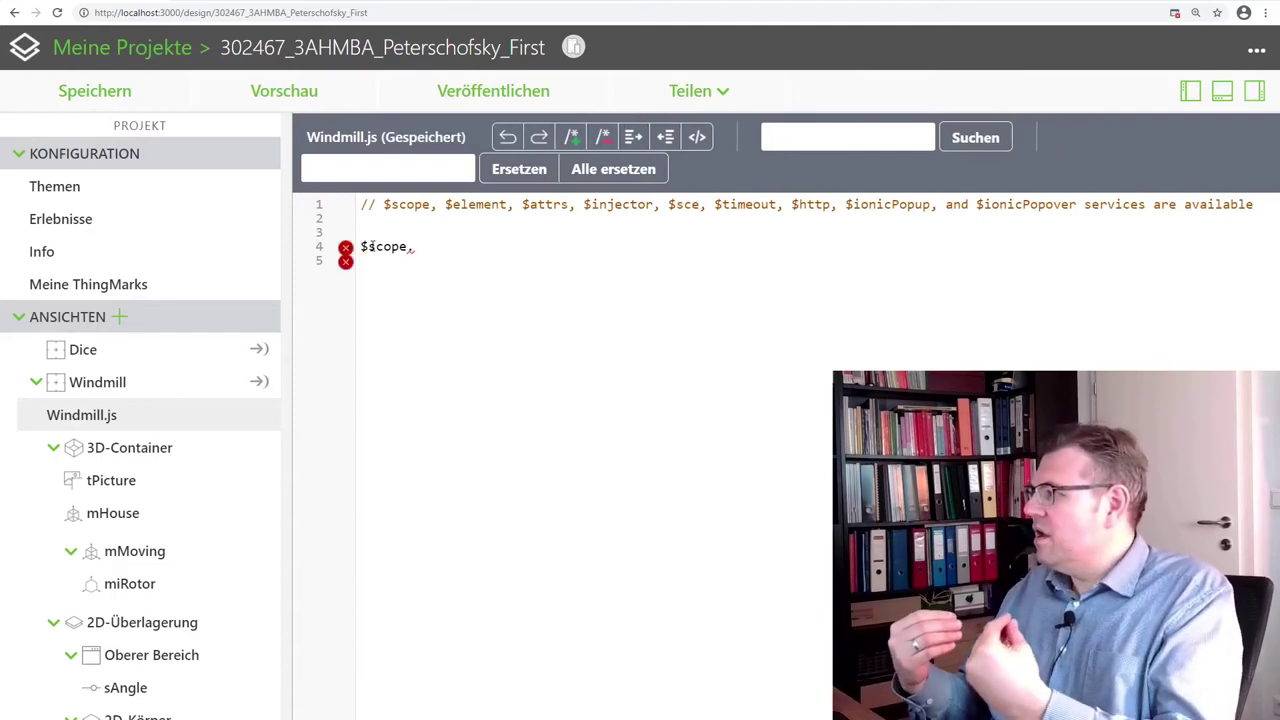
text(spinRotor)
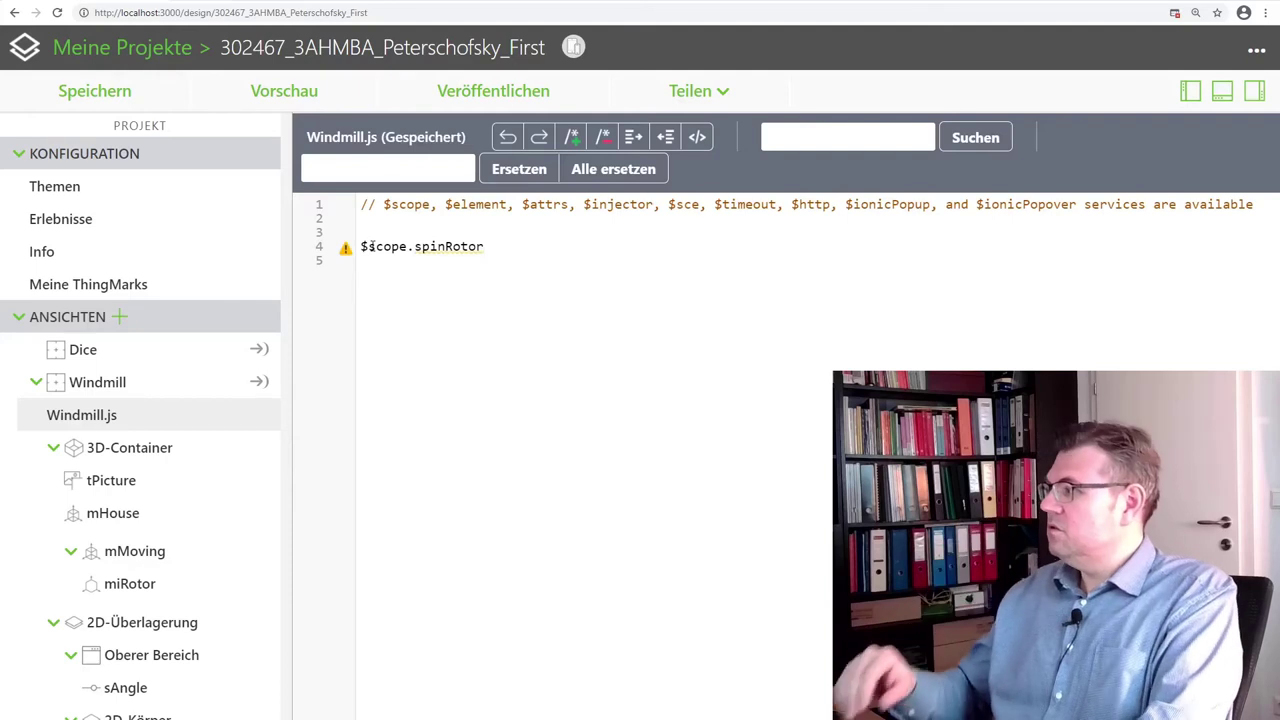
text(= )
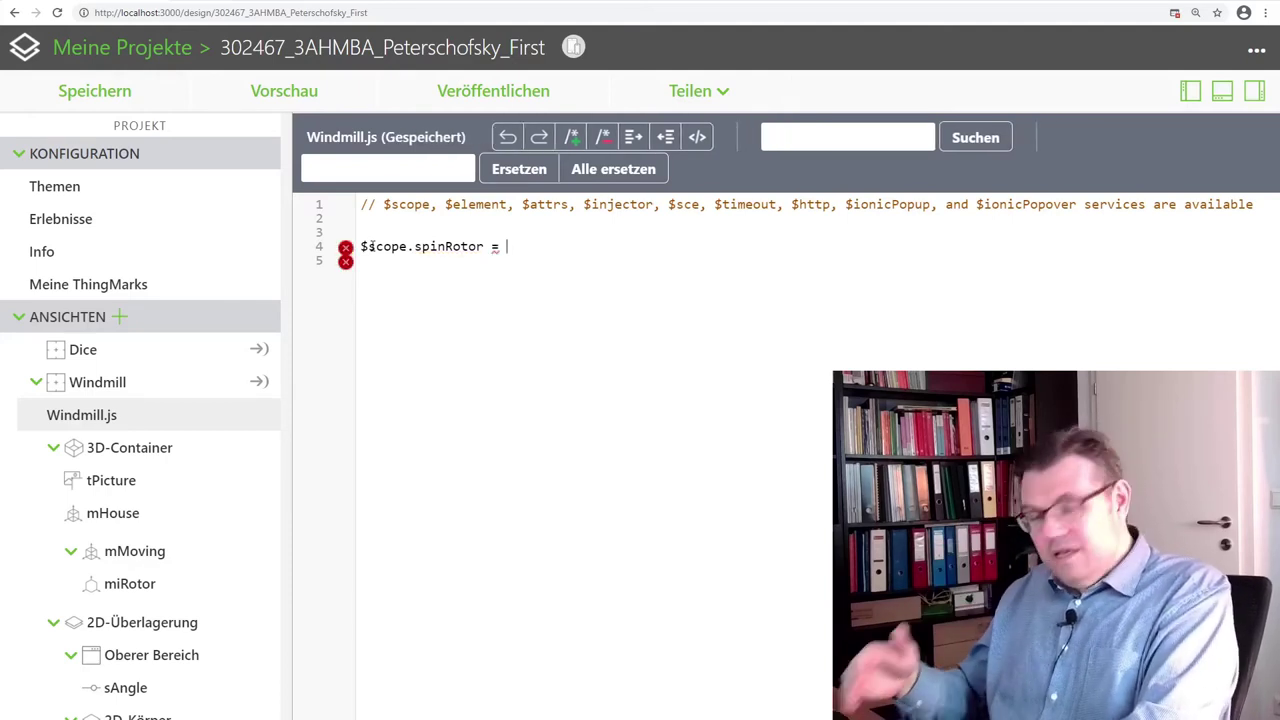
text(function)
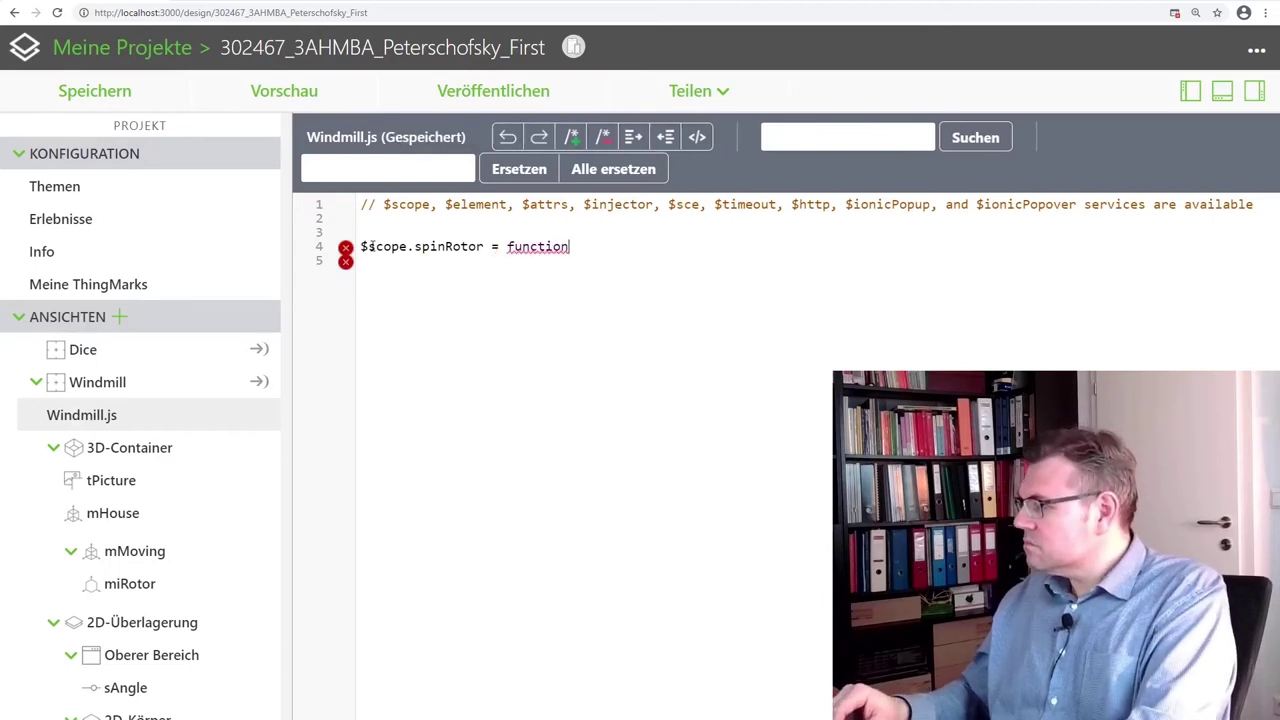
text(() {)
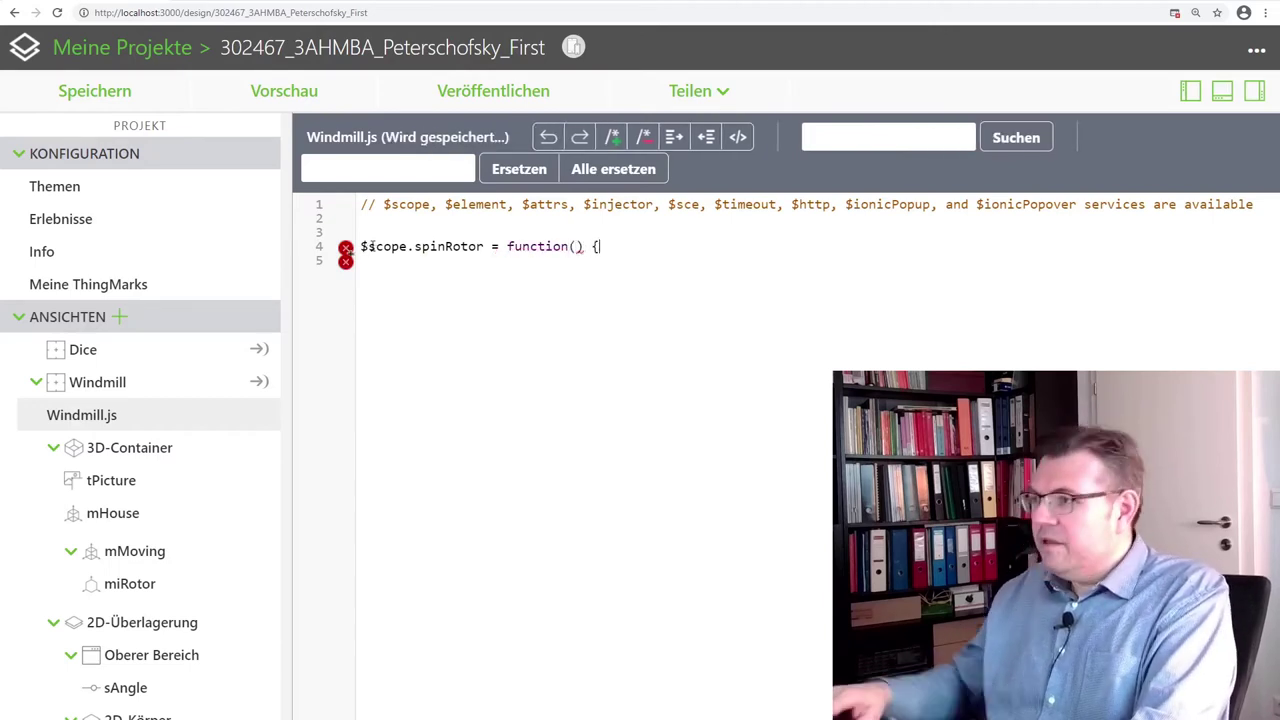
key(Return)
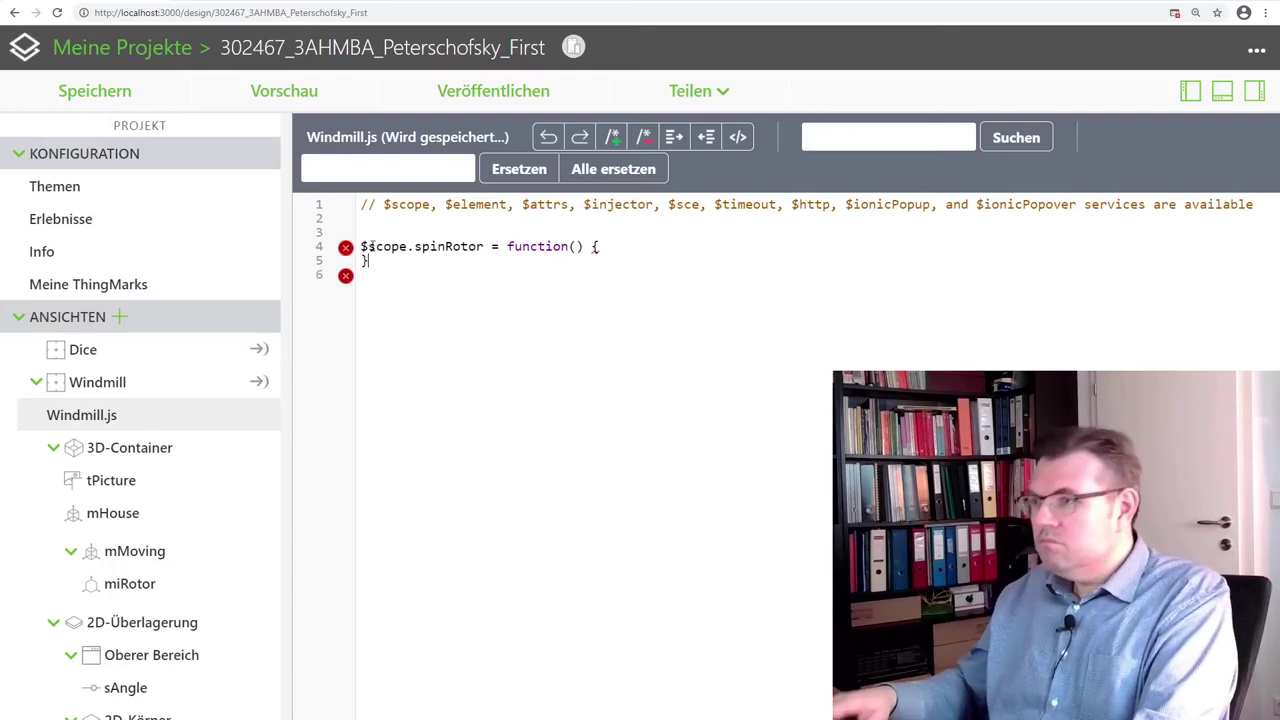
key(Return)
text(})
key(Up)
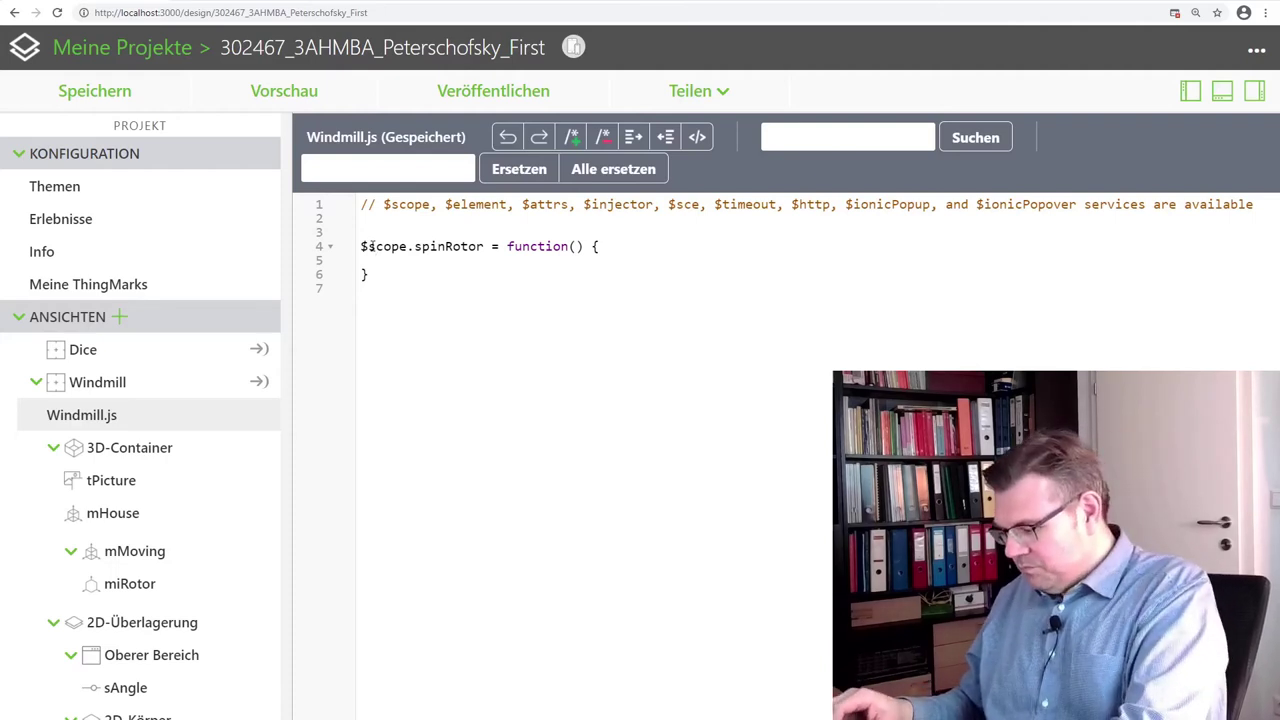
Start the statement inside the spinRotor function with the reference $scope.app.params. on the blank line
text($scope)
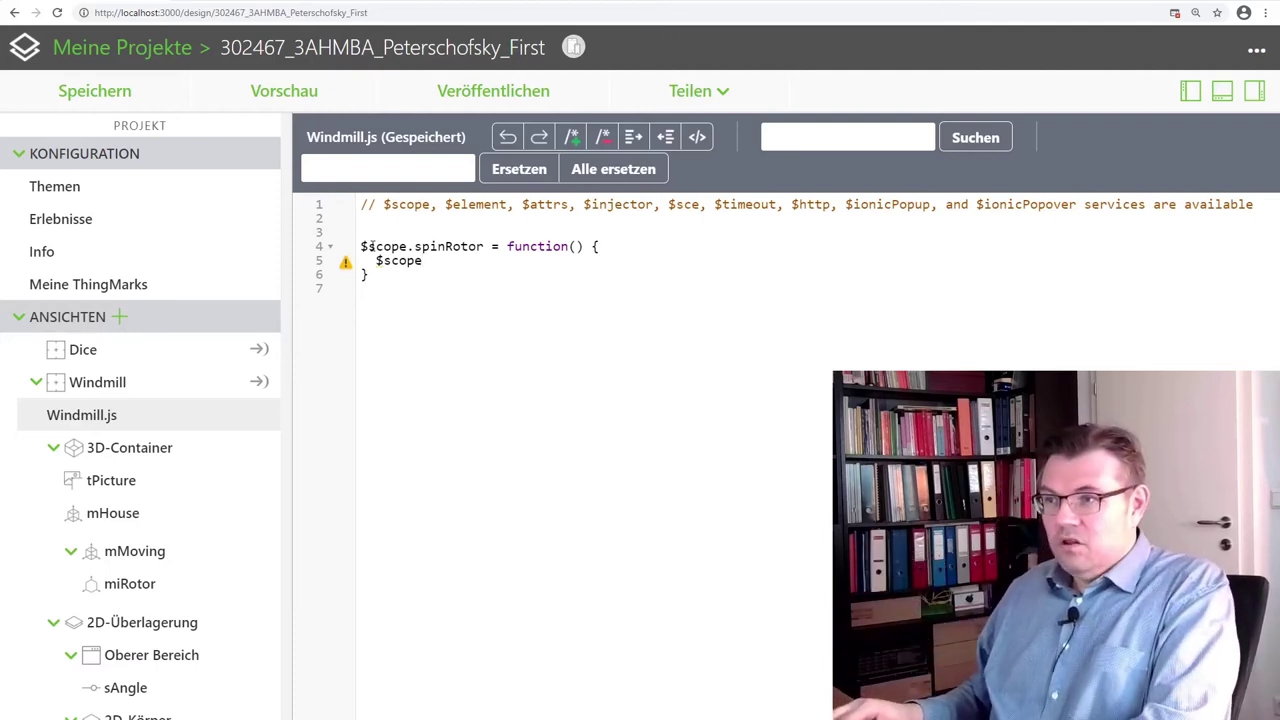
text(.)
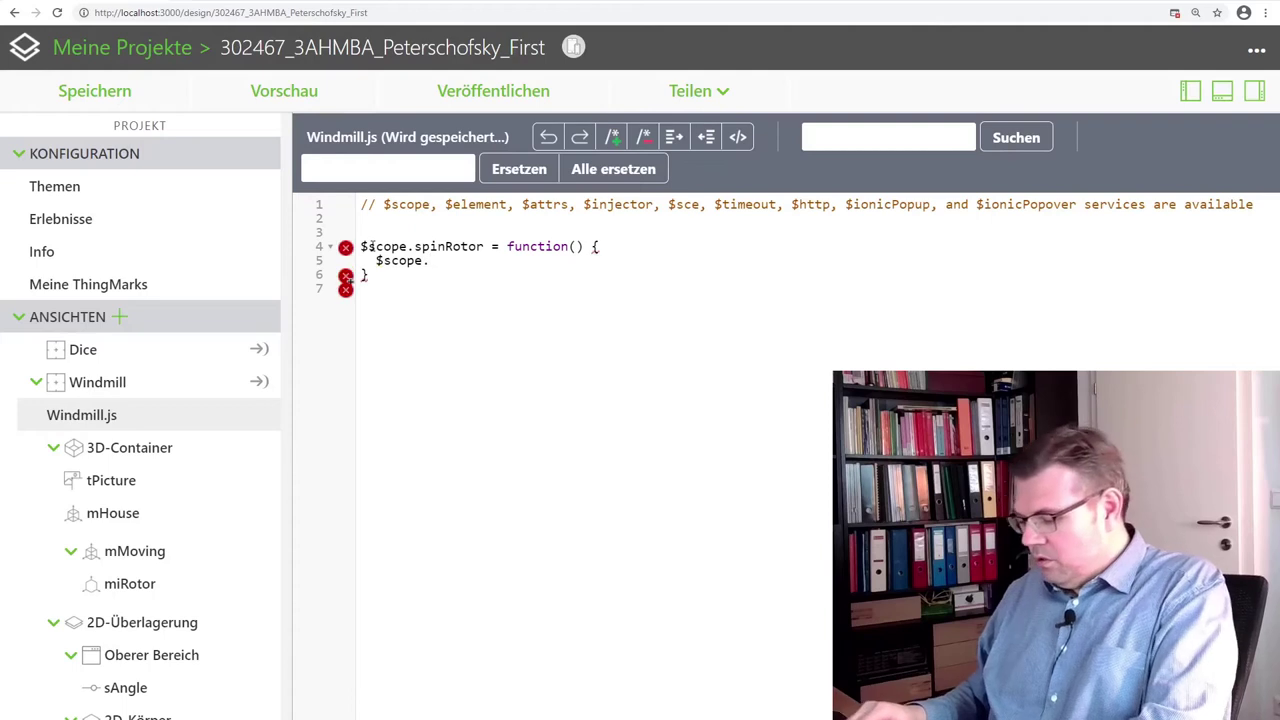
text(app.ö)
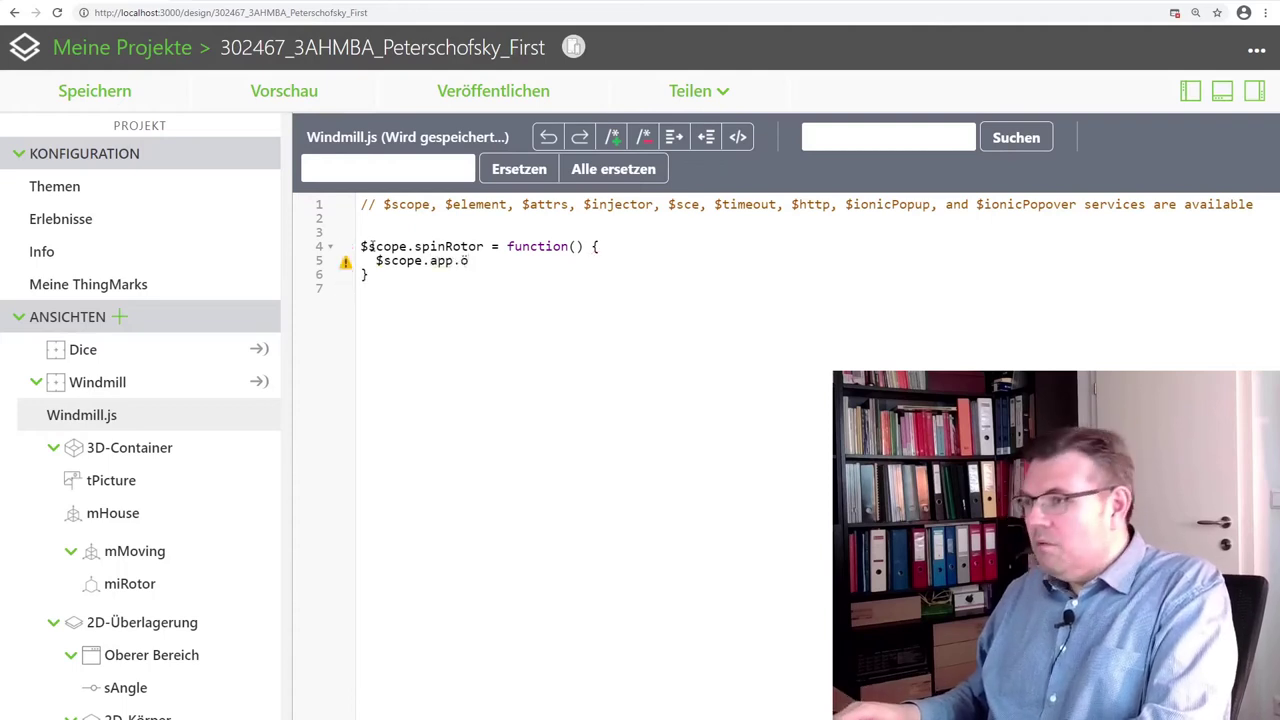
key(BackSpace)
text(params)
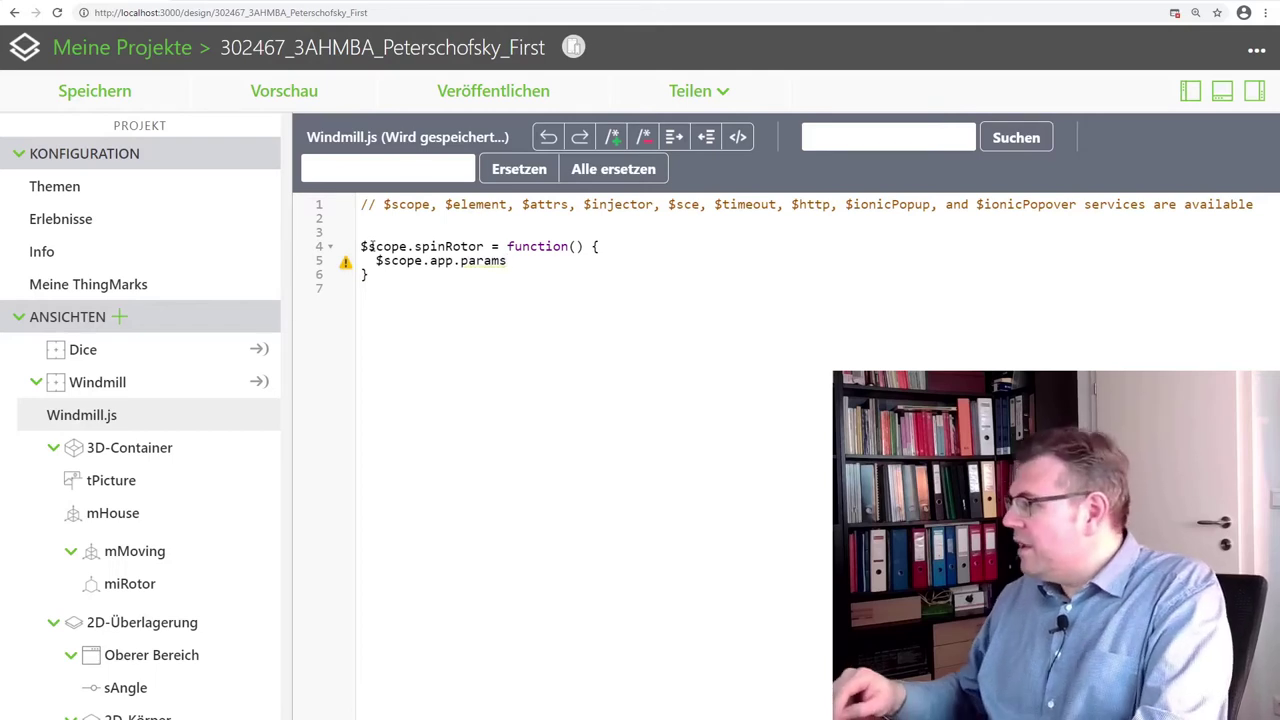
text(.)
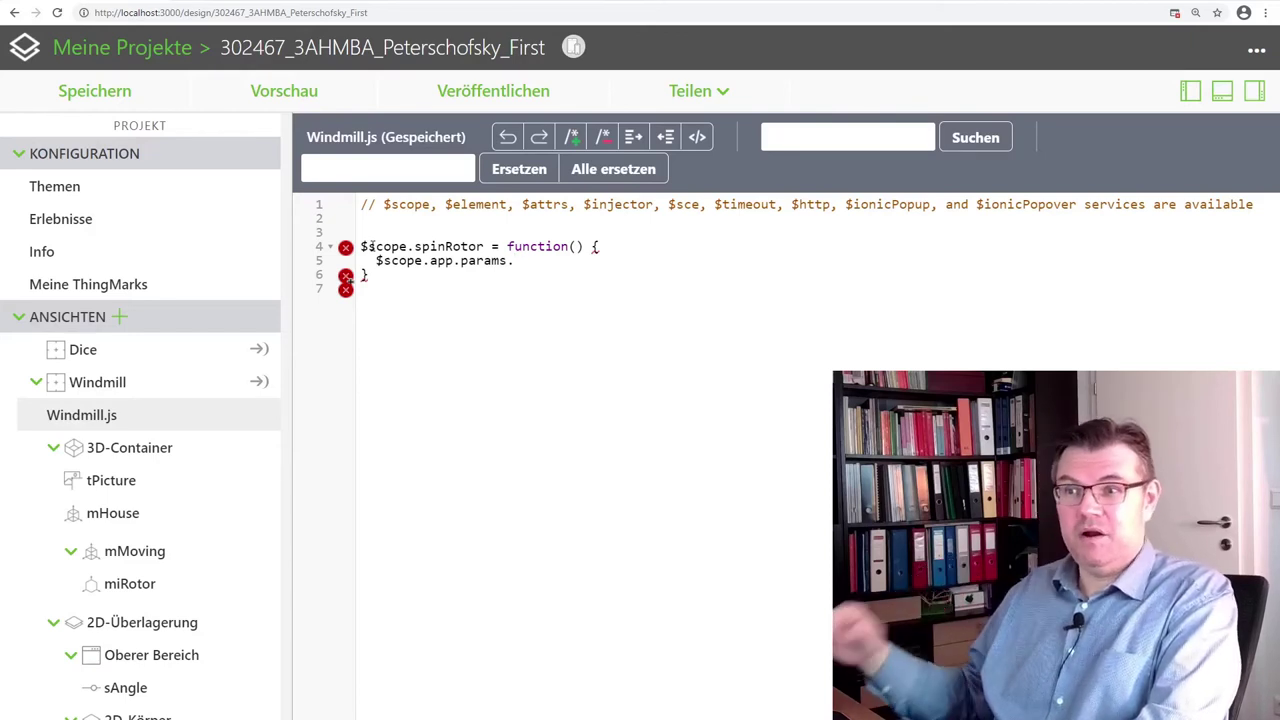
Check the names of the application parameters in the 3D-Container view and return to the Windmill.js script
click(135, 456)
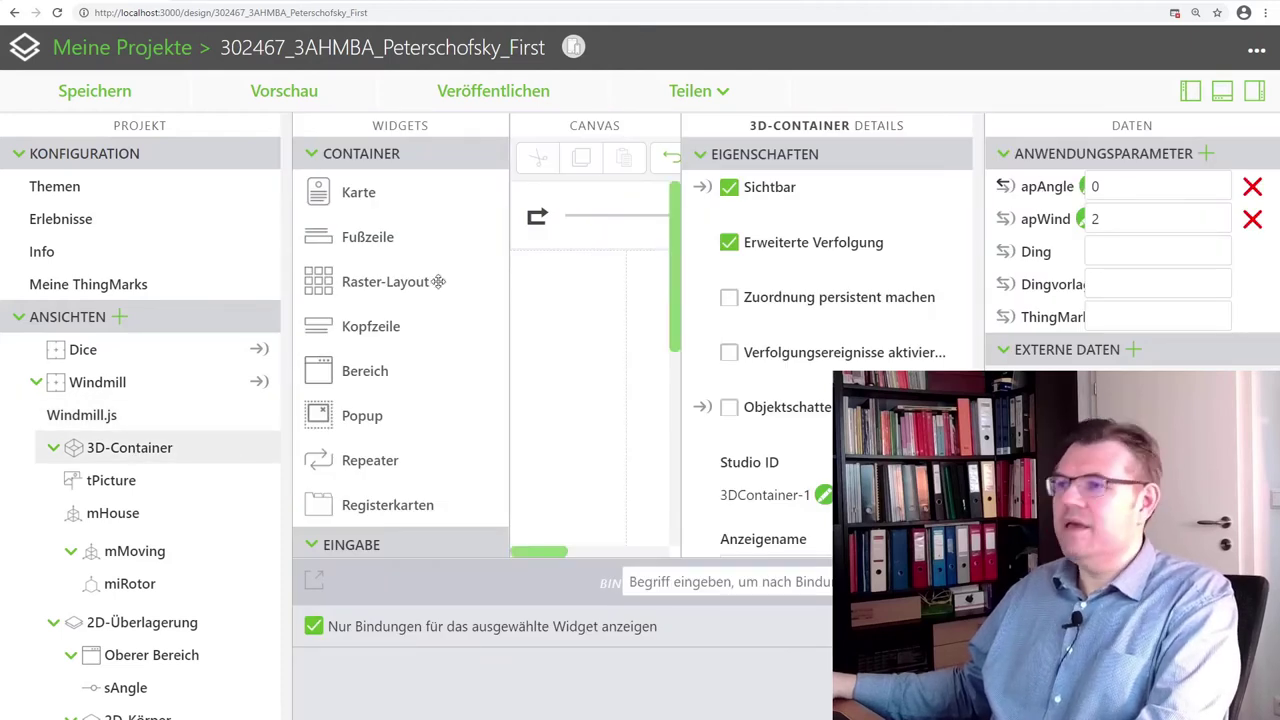
click(110, 417)
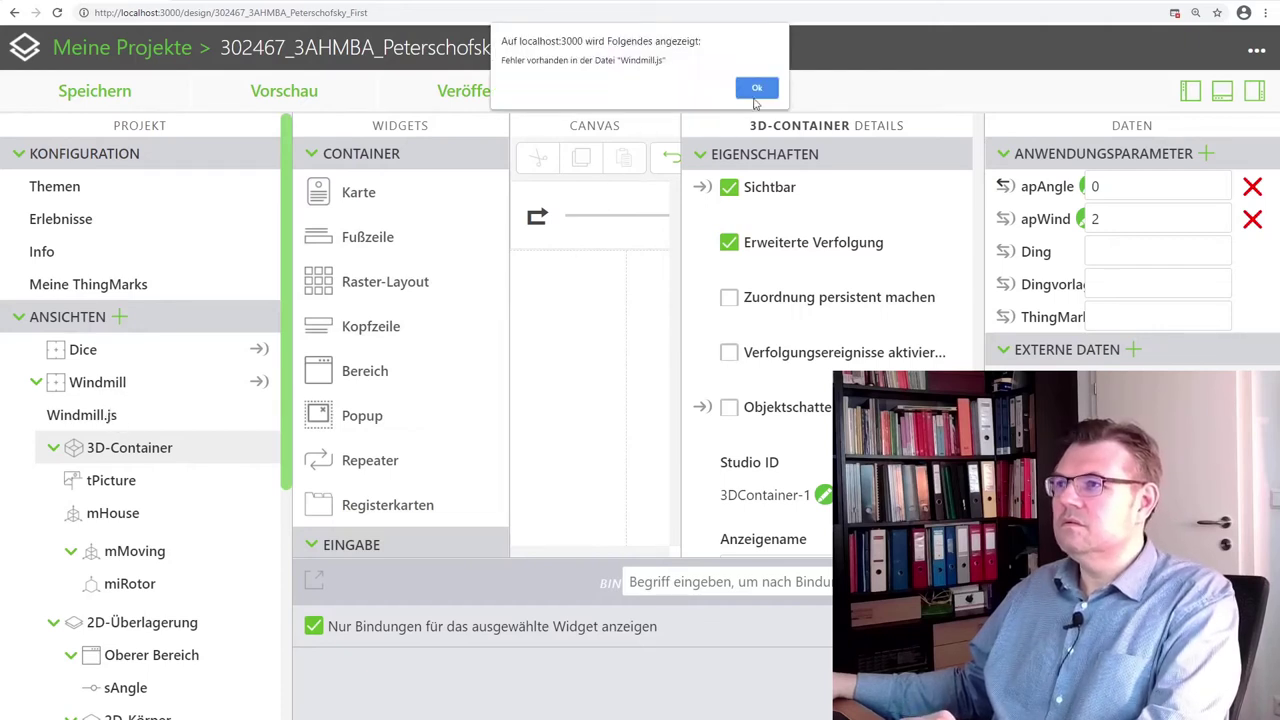
click(758, 91)
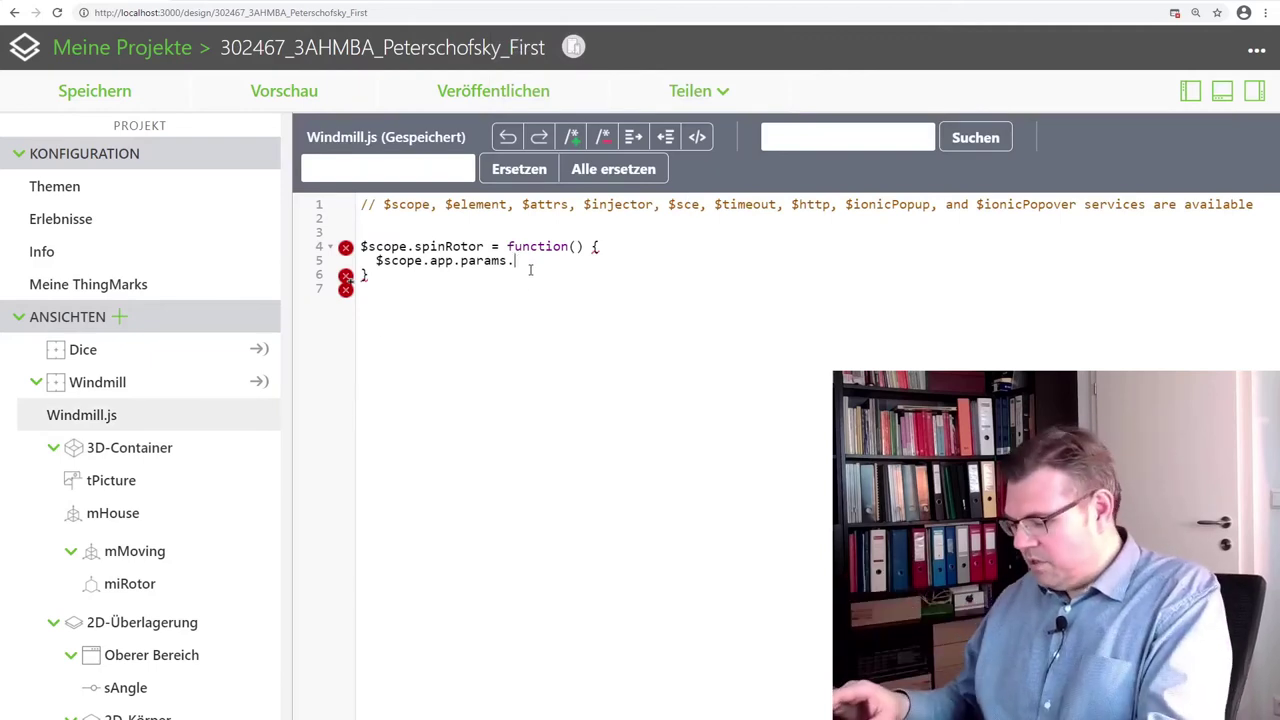
Complete the reference as apAngle and assign it $scope.app.params.apAngle followed by a minus operator
text(app)
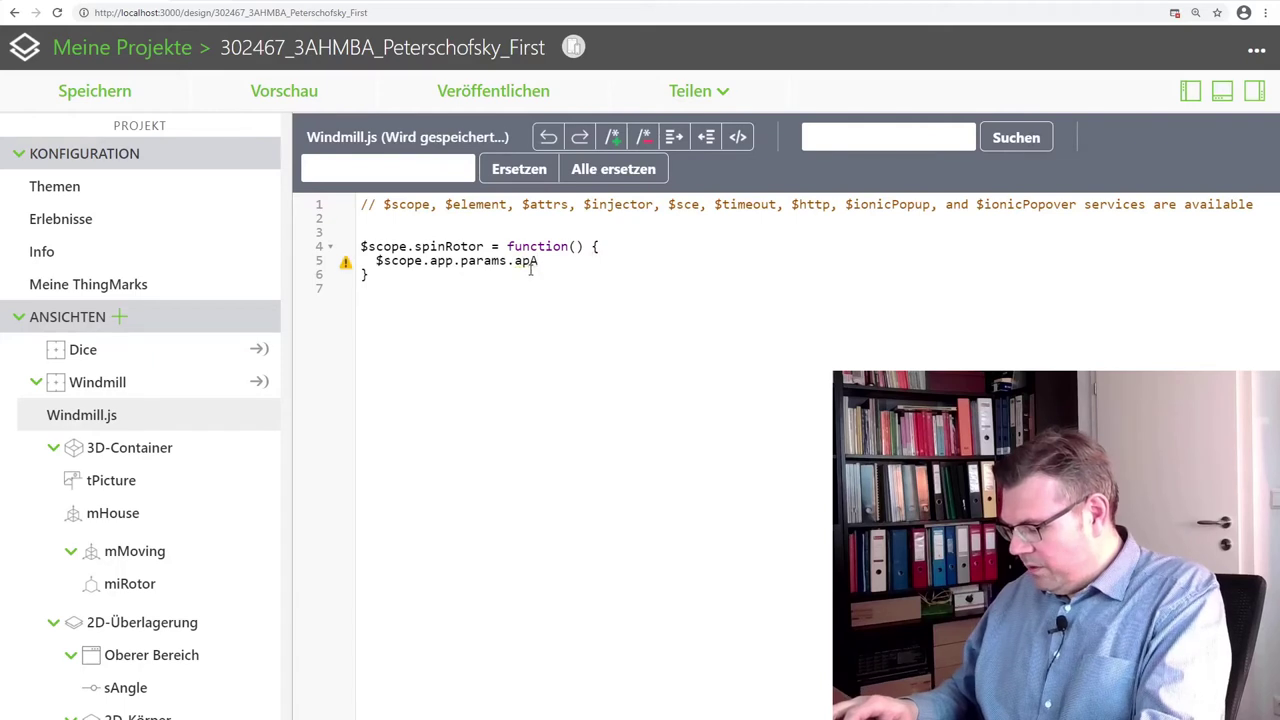
text(ngle =)
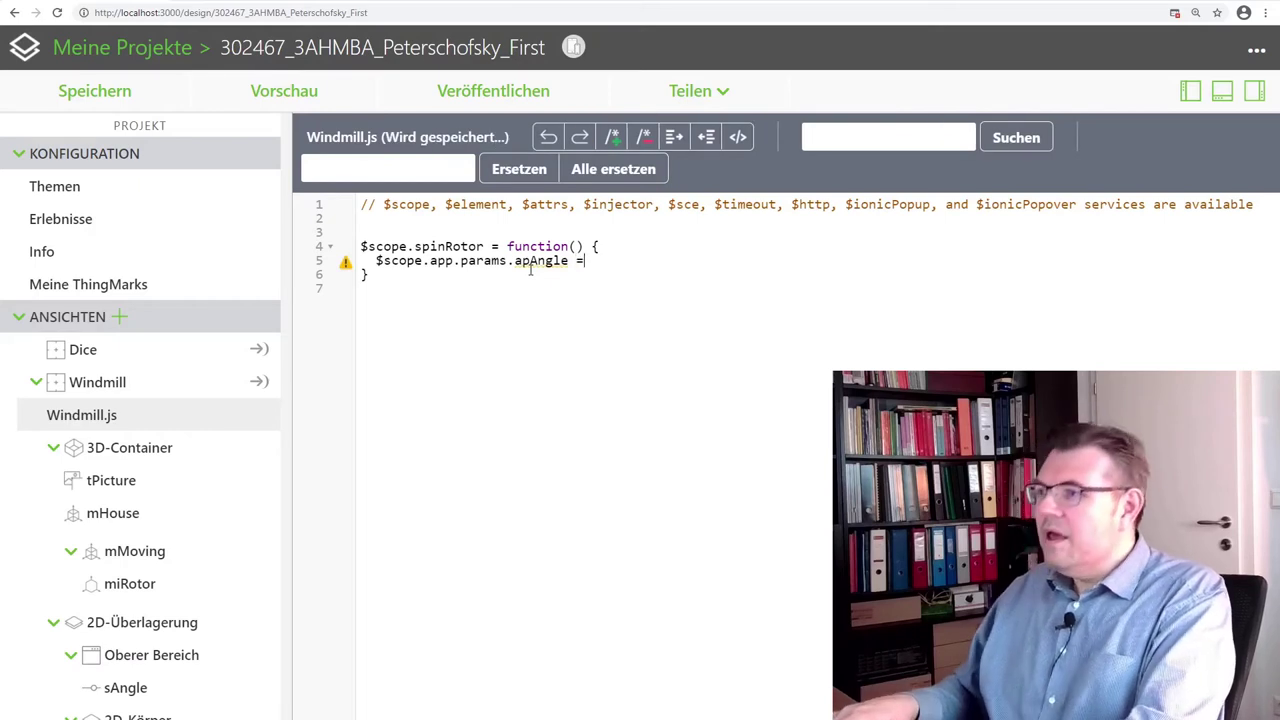
key(BackSpace)
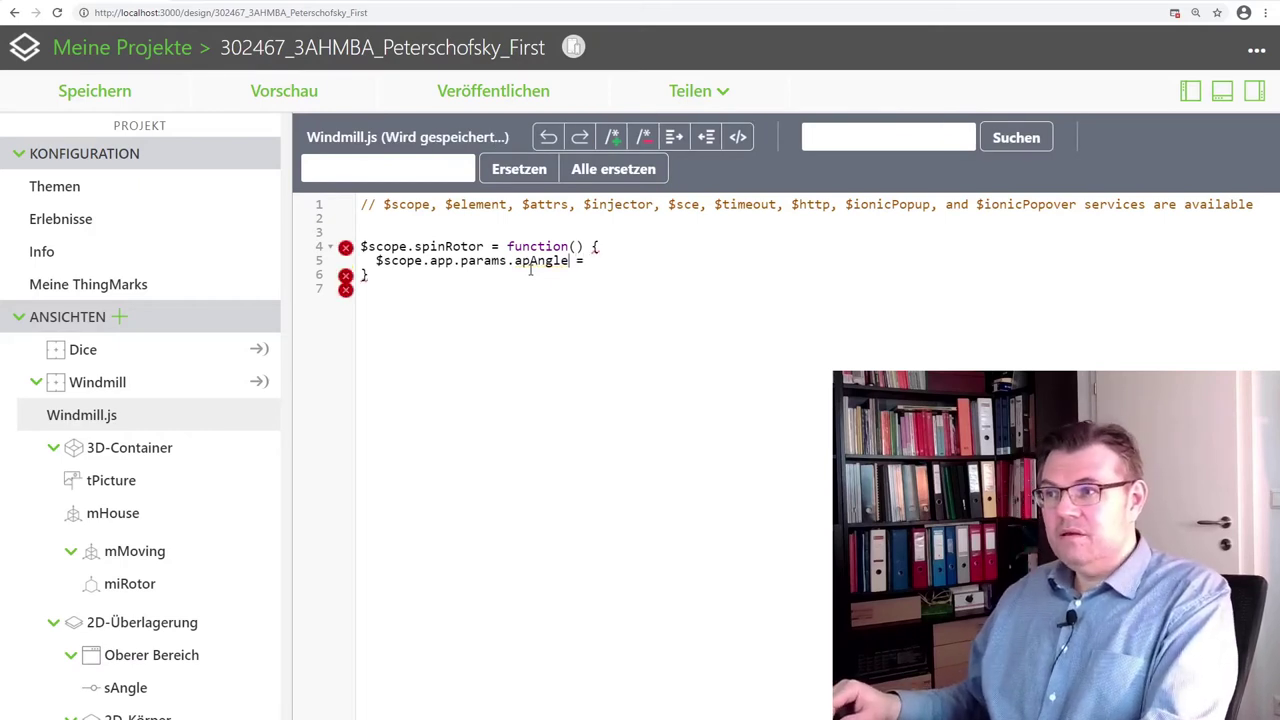
key(shift+Home)
key(ctrl+c)
key(End)
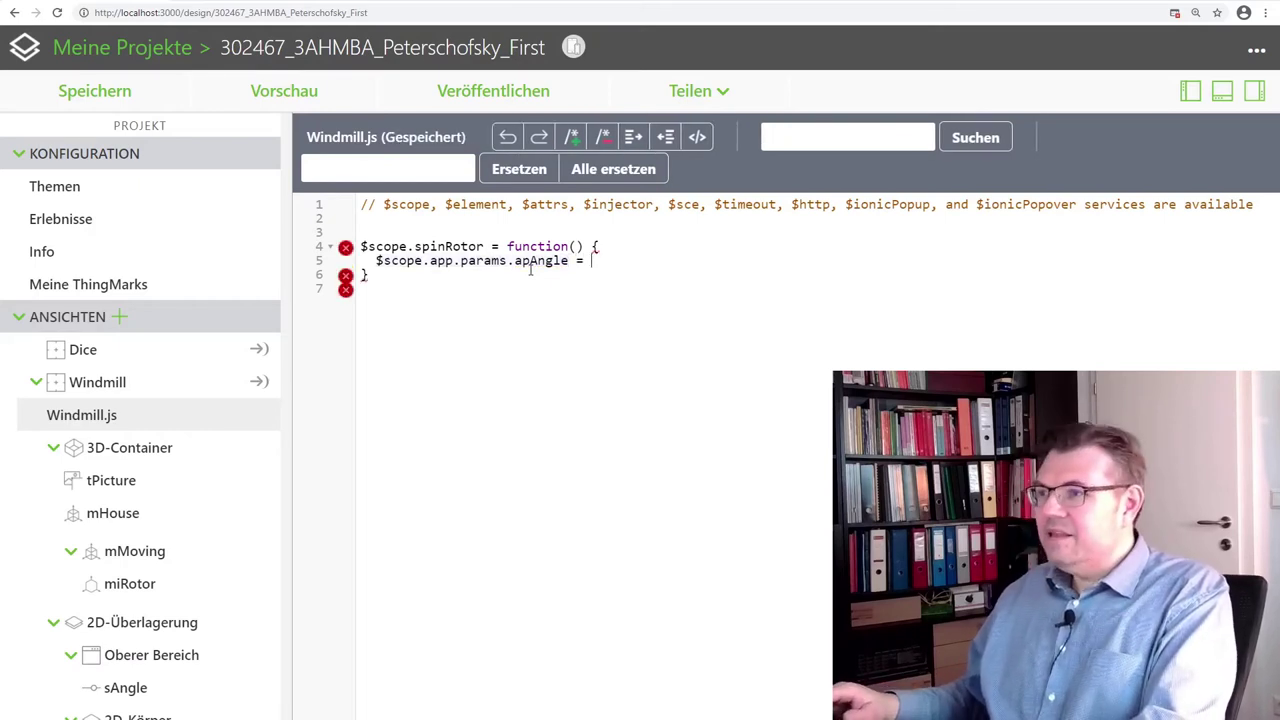
key(ctrl+v)
text(-)
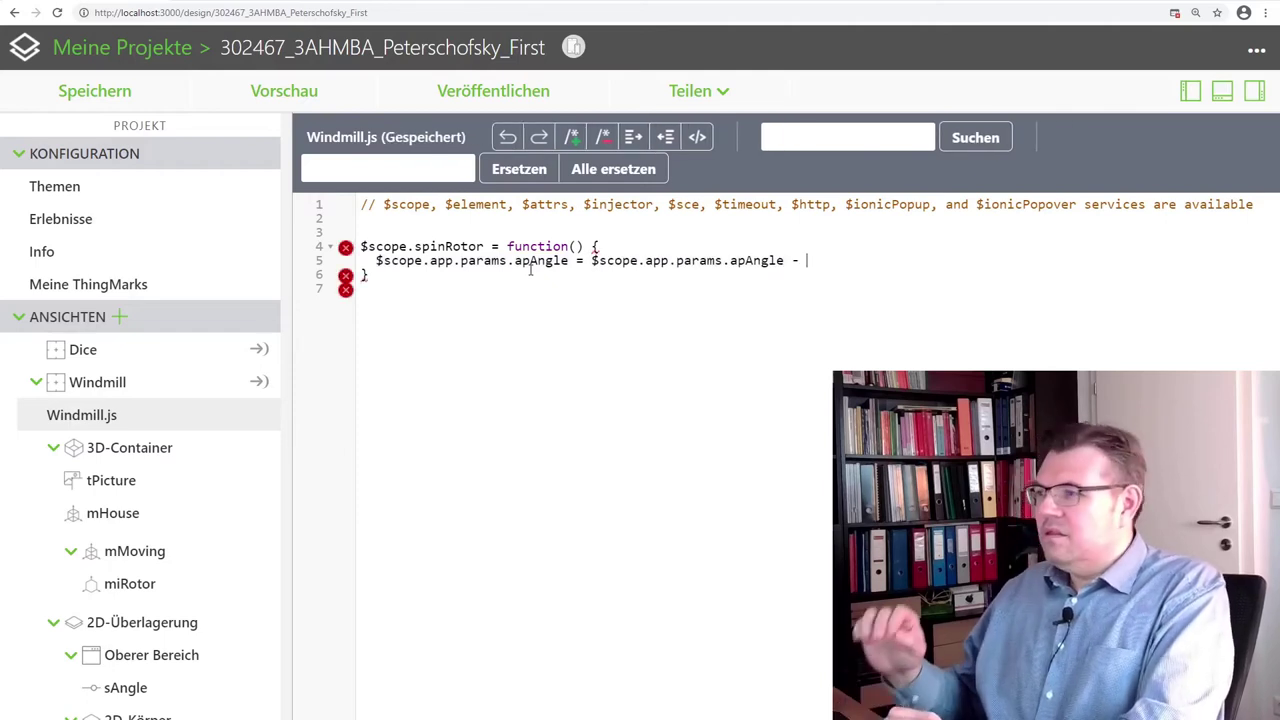
Finish the assignment by subtracting $scope.app.params.apWind and ending the line with a semicolon
text( $)
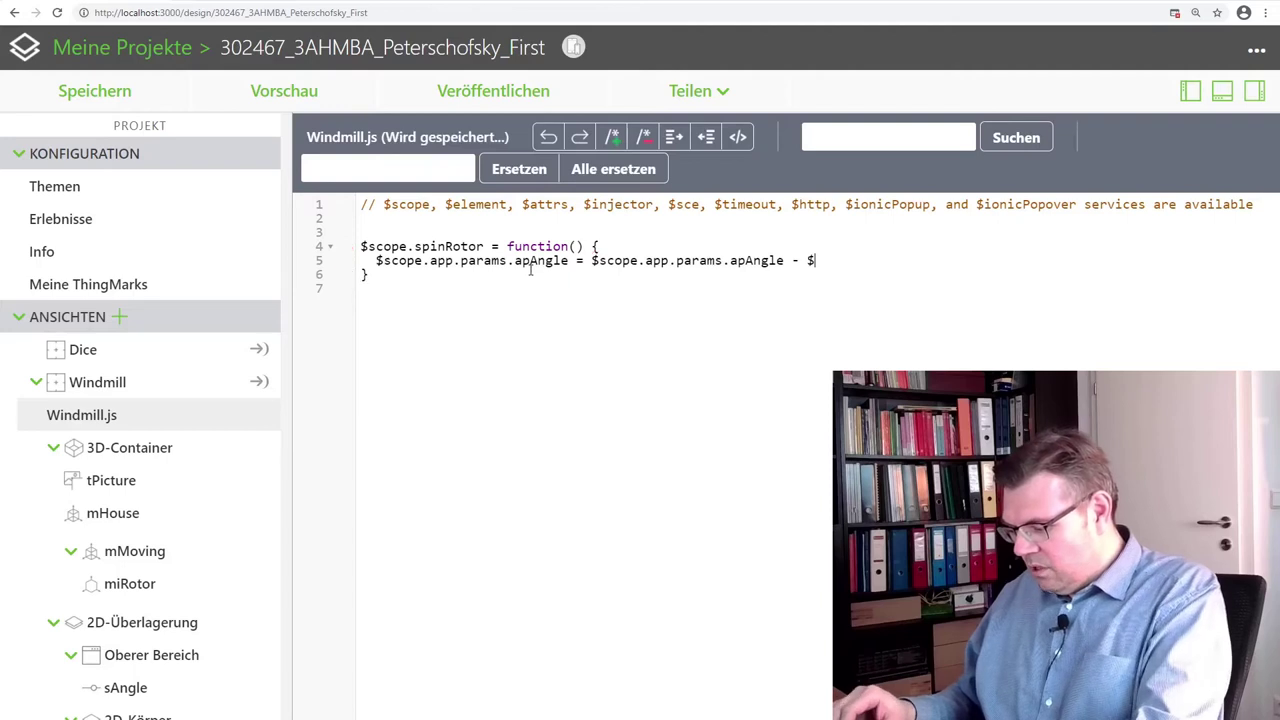
text(scope)
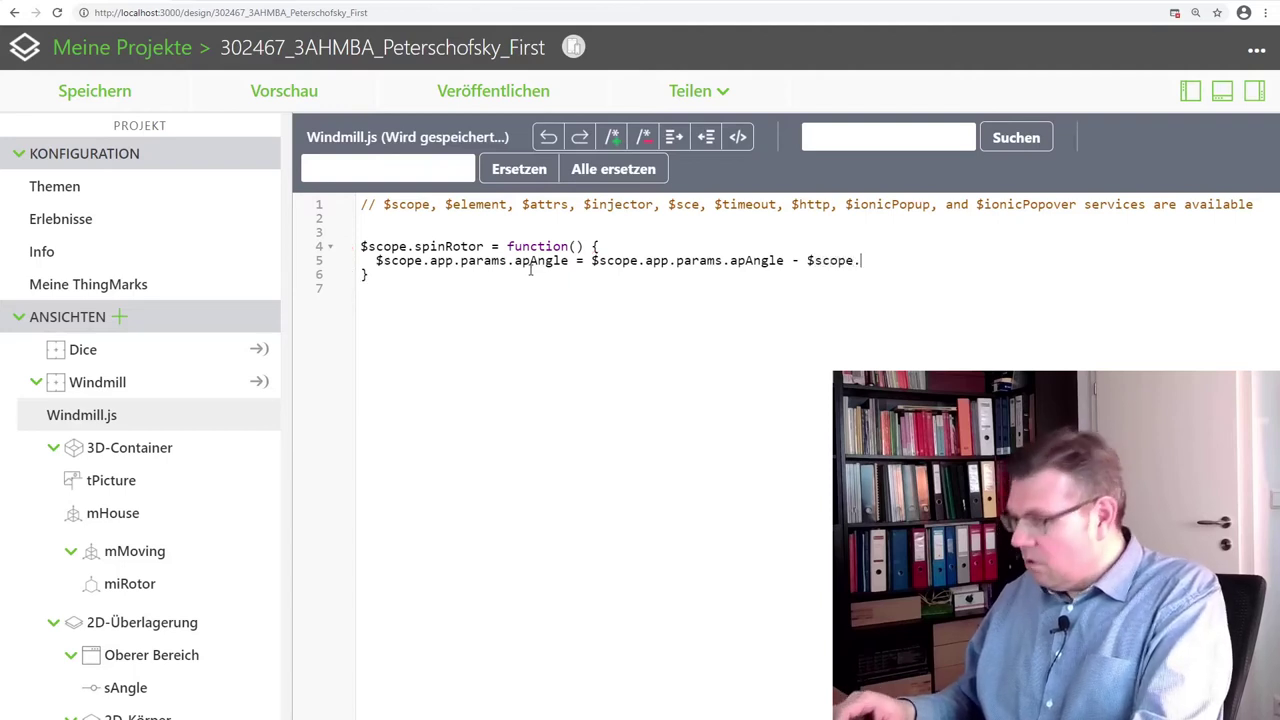
text(.app.param)
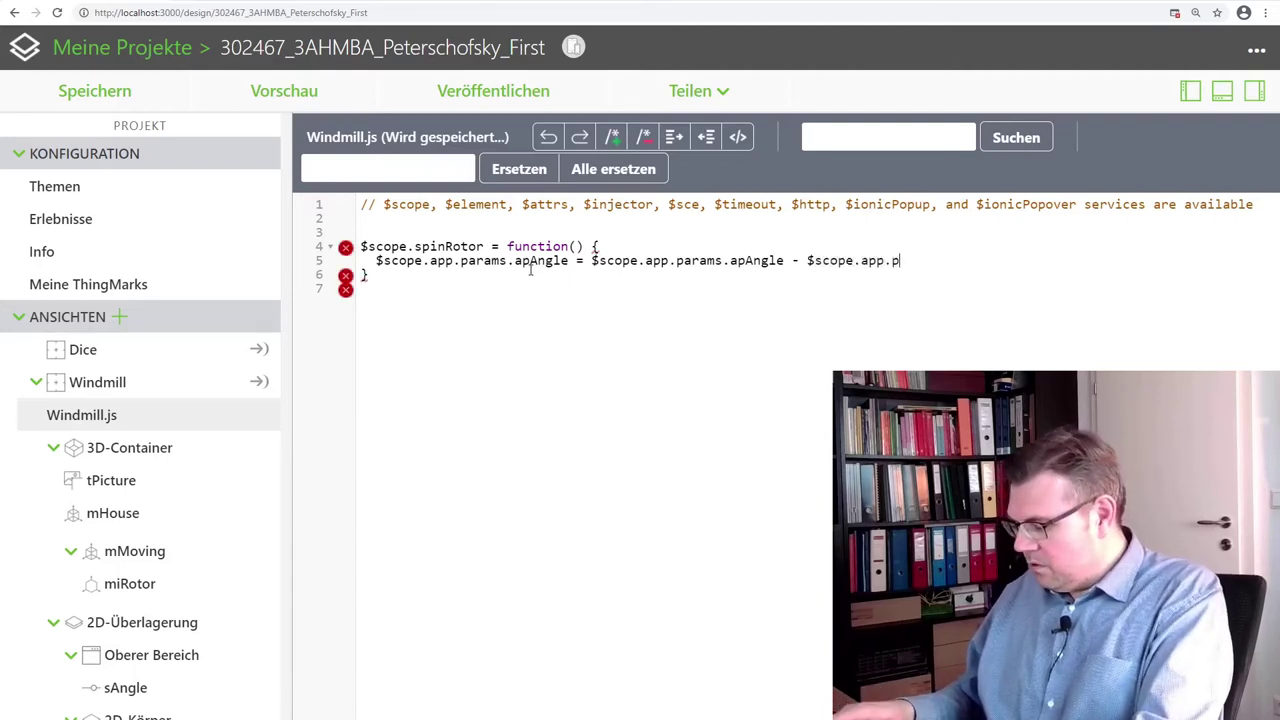
text(s.)
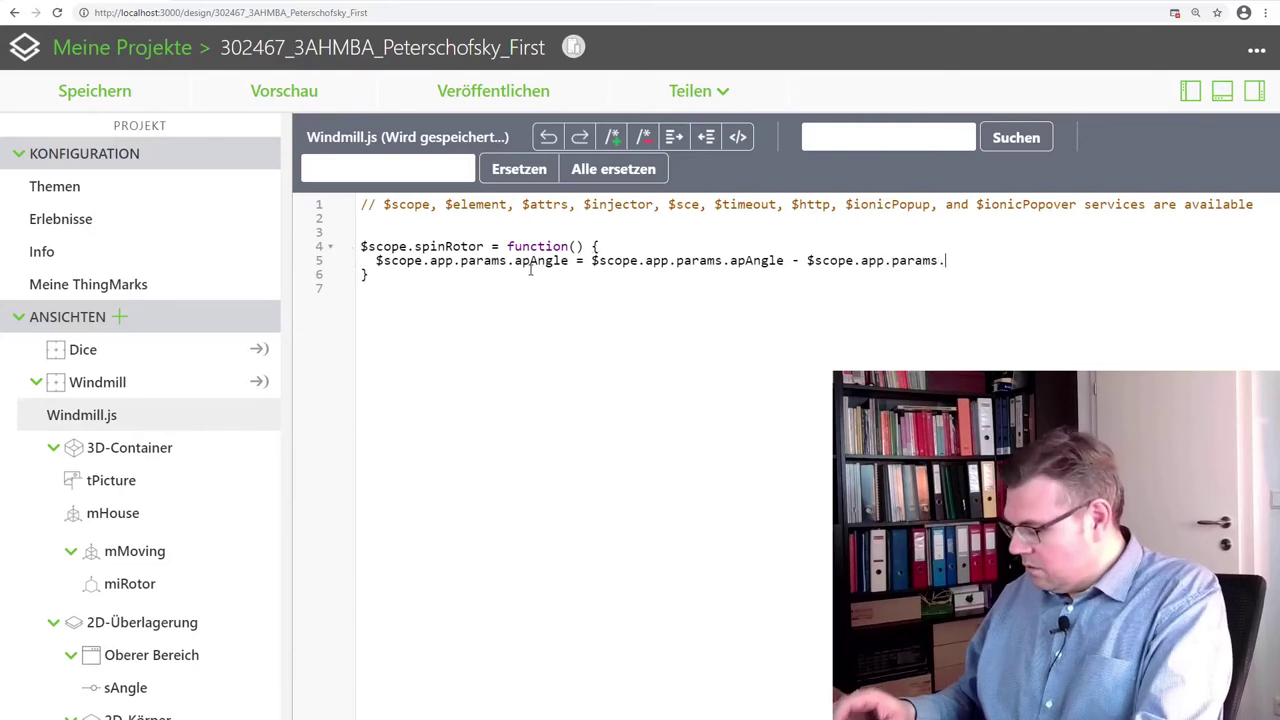
text(apWind;)
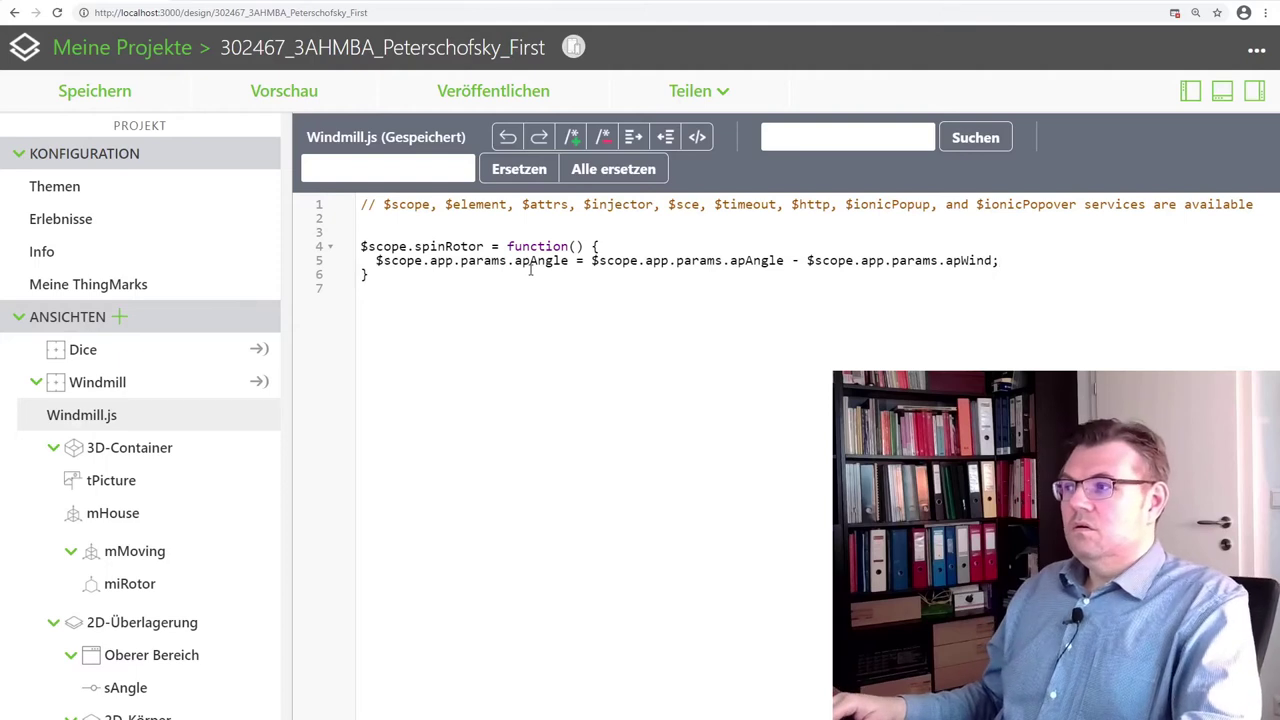
Add a second line to spinRotor by copying from the first: $scope.app.params.apAngle = $scope.app.params.apAngle % 360;
key(Return)
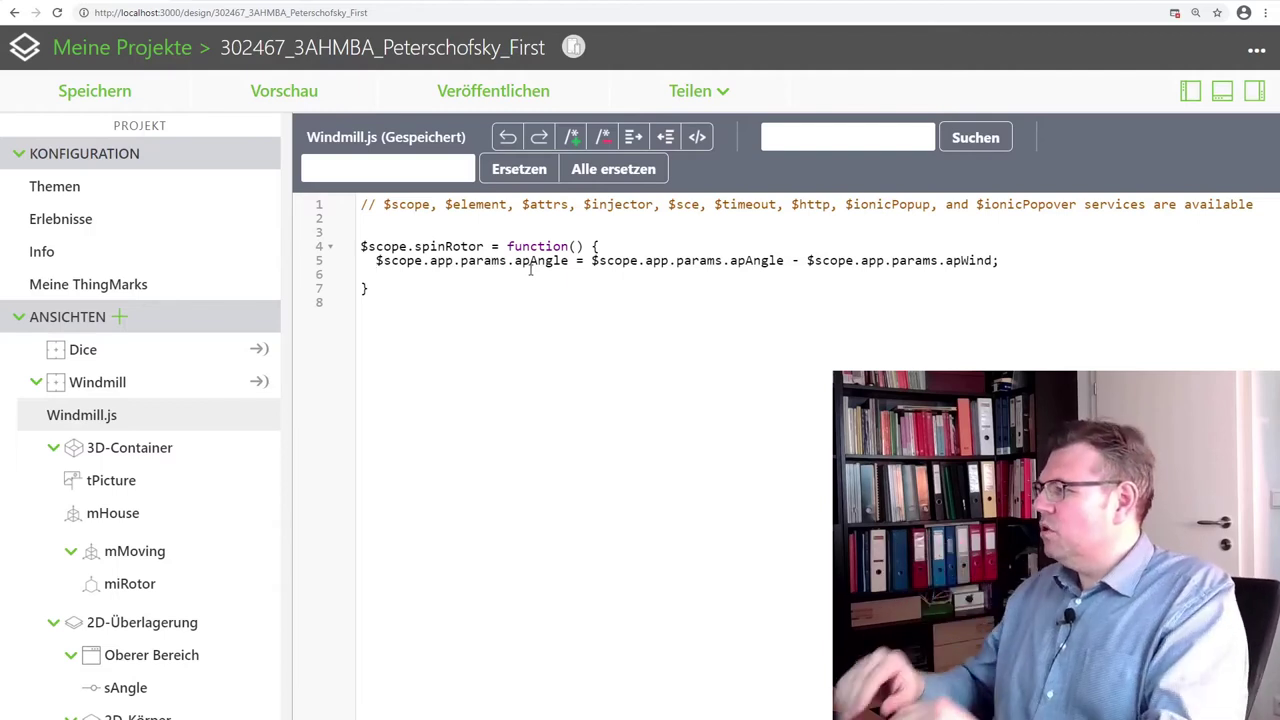
key(shift+Right)
key(shift+Right)
key(shift+Right)
key(shift+Right)
key(shift+Right)
key(shift+Right)
key(shift+Right)
key(shift+Right)
key(shift+Right)
key(shift+Right)
key(shift+Right)
key(shift+Right)
key(shift+Right)
key(shift+Right)
key(shift+Right)
key(shift+Right)
key(shift+Right)
key(shift+Right)
key(shift+Right)
key(shift+Right)
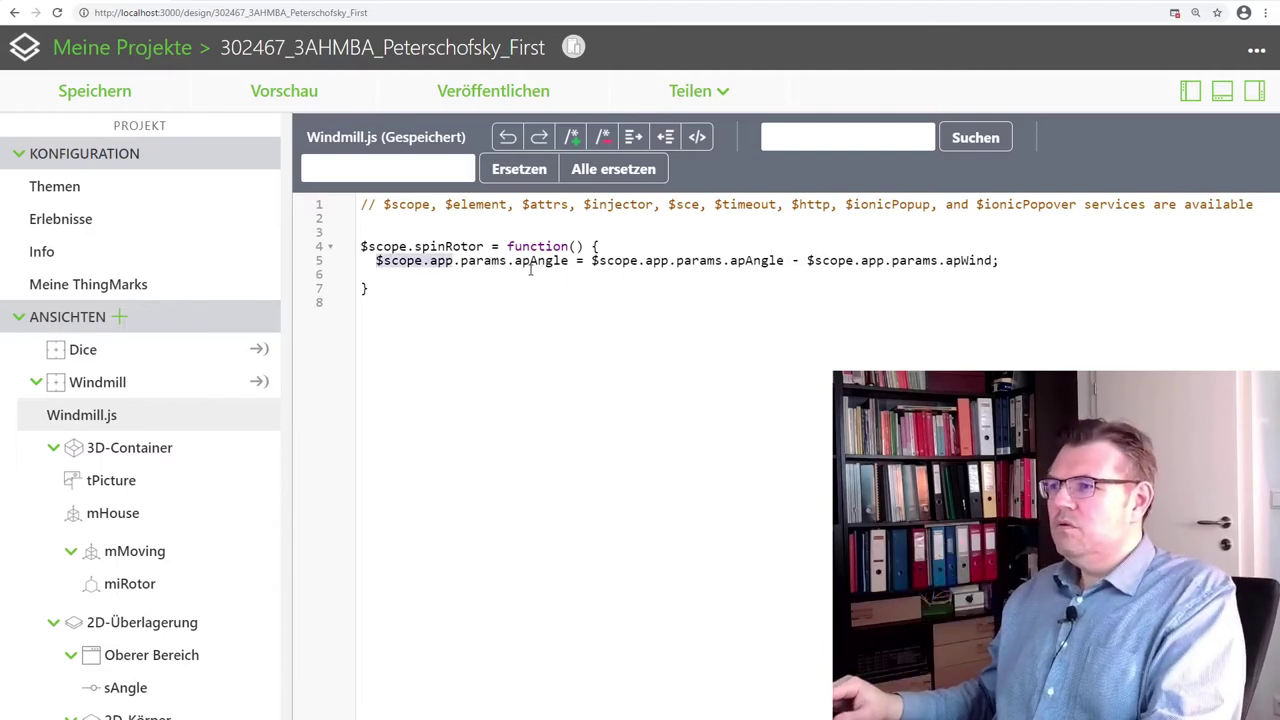
key(shift+Right)
key(shift+Right)
key(shift+Right)
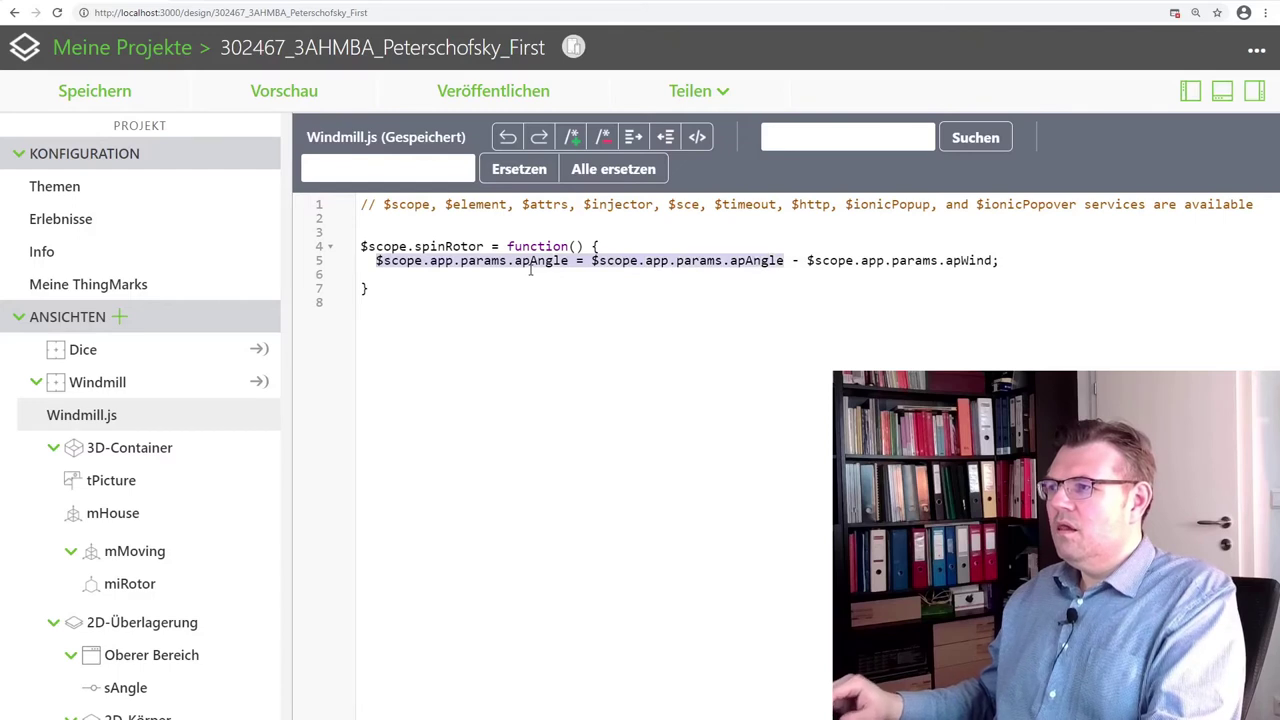
key(Right)
key(ctrl+v)
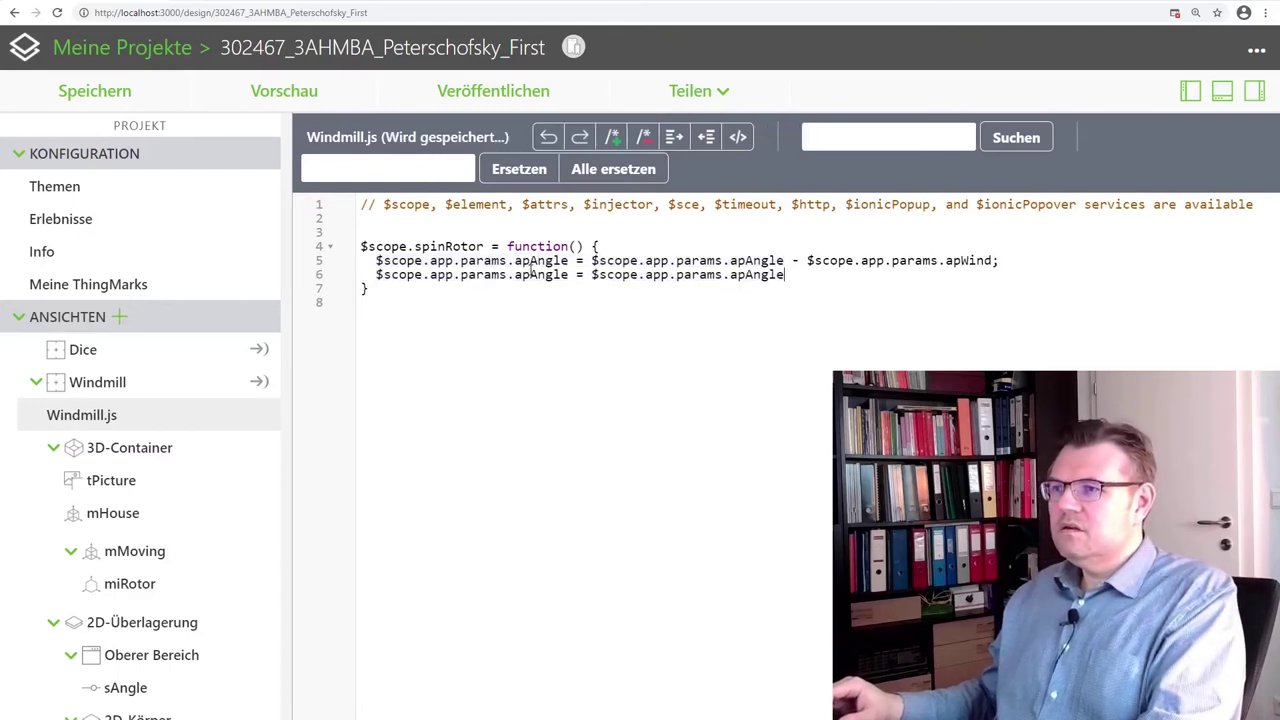
text(%)
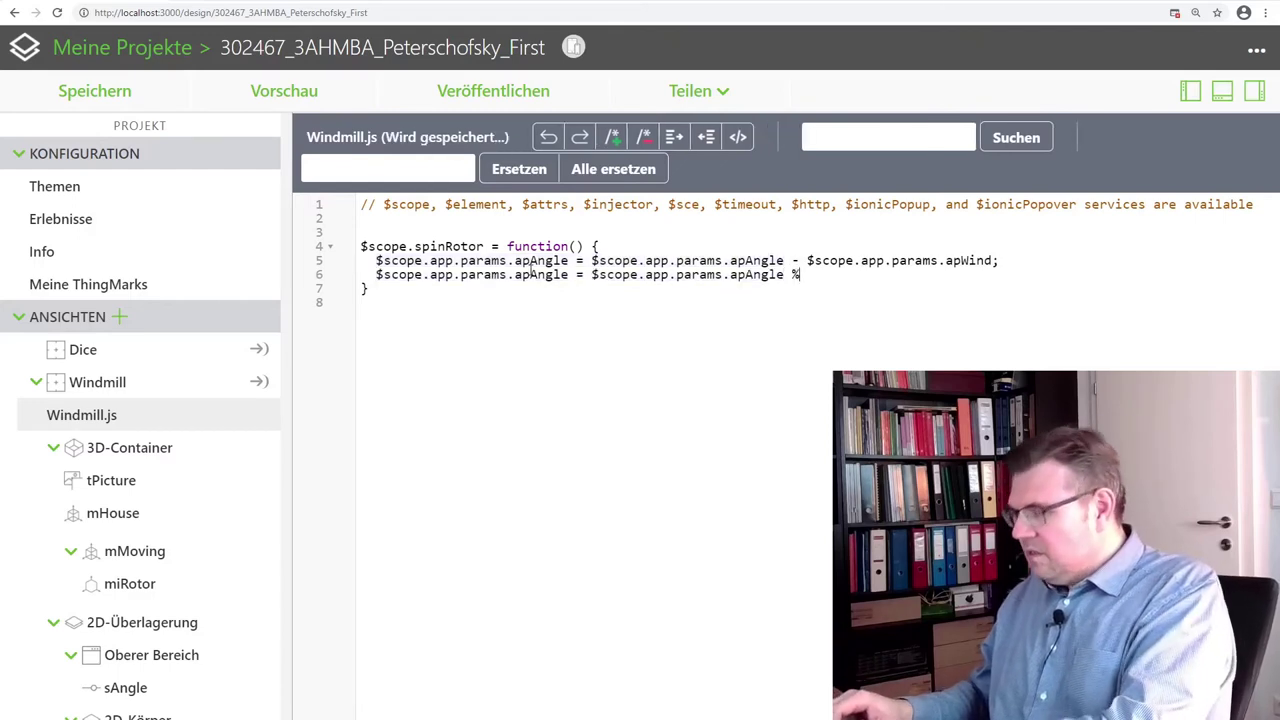
text( 360;)
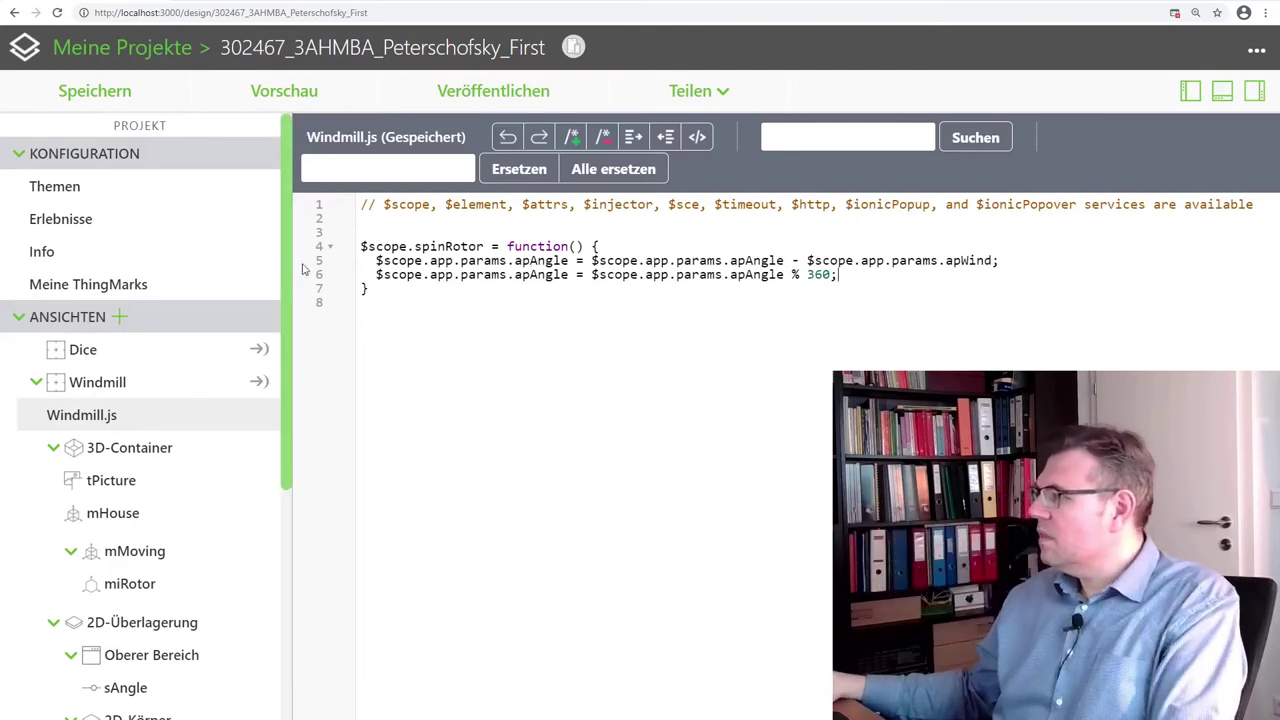
Leave a blank line below the spinRotor function and start a new definition named $scope.timerFuncSpin
click(425, 331)
key(Return)
key(Return)
key(Up)
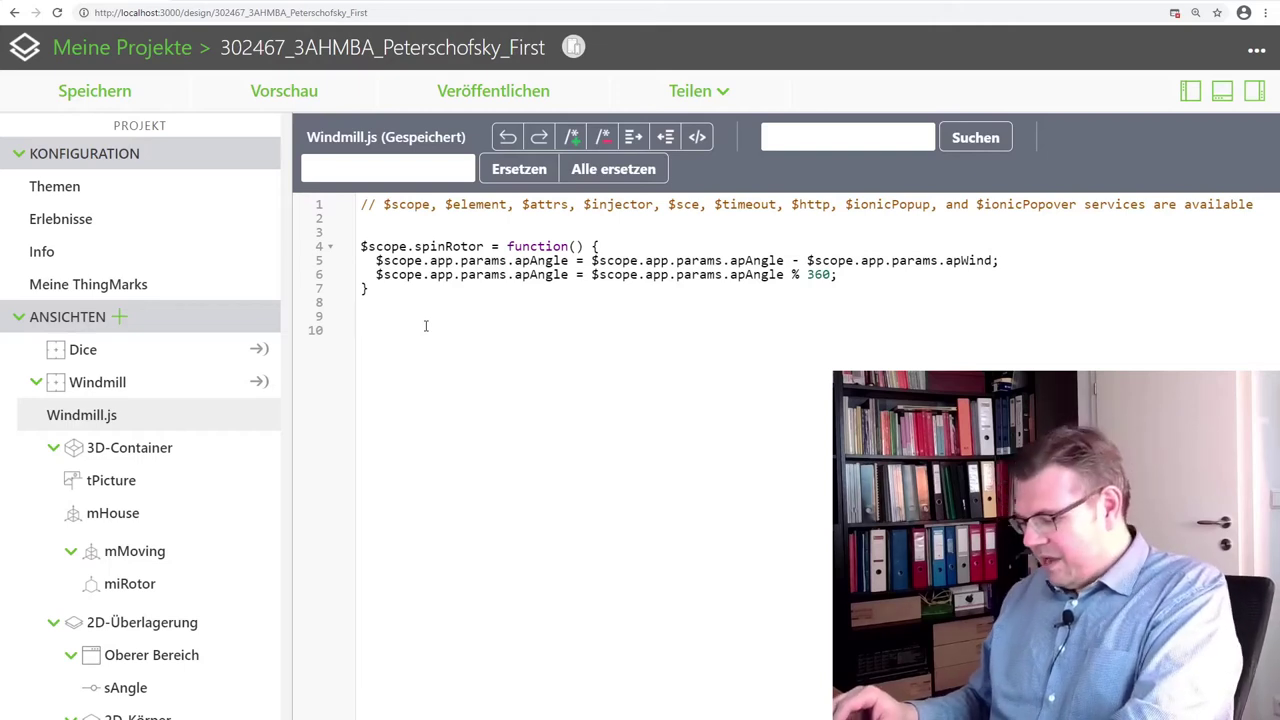
text($scope)
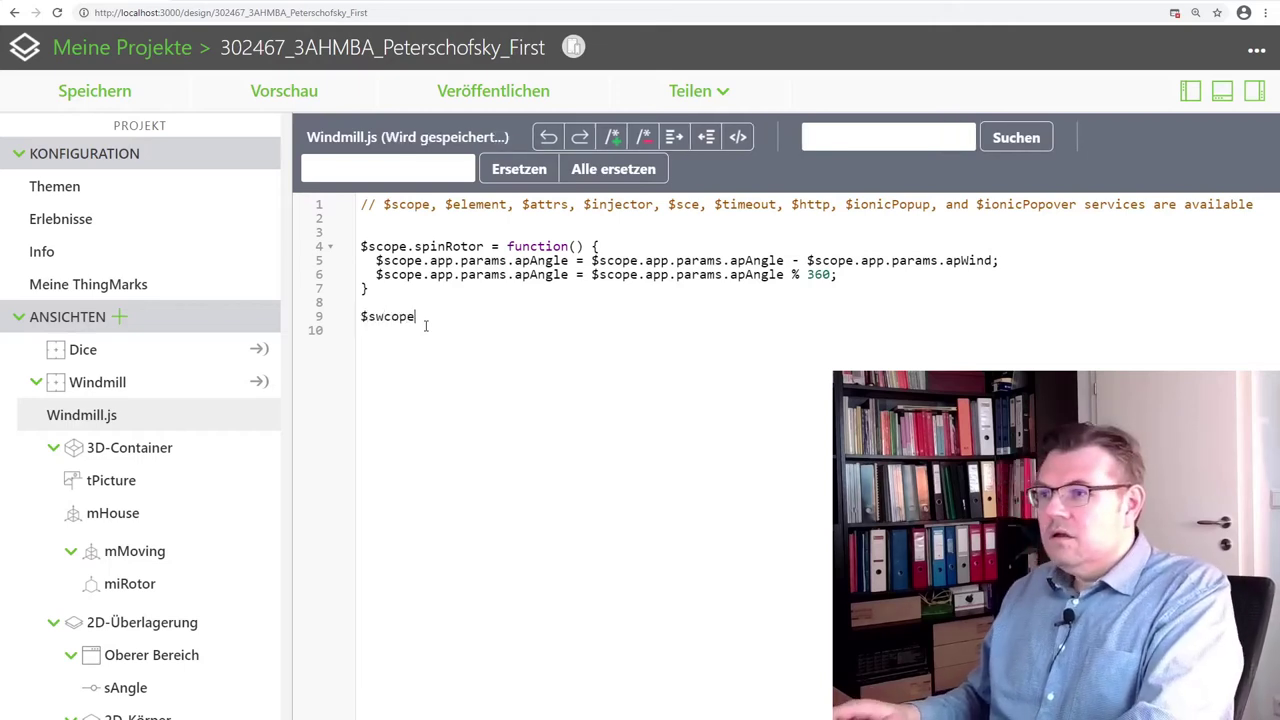
key(BackSpace)
key(BackSpace)
key(BackSpace)
key(BackSpace)
text(cope)
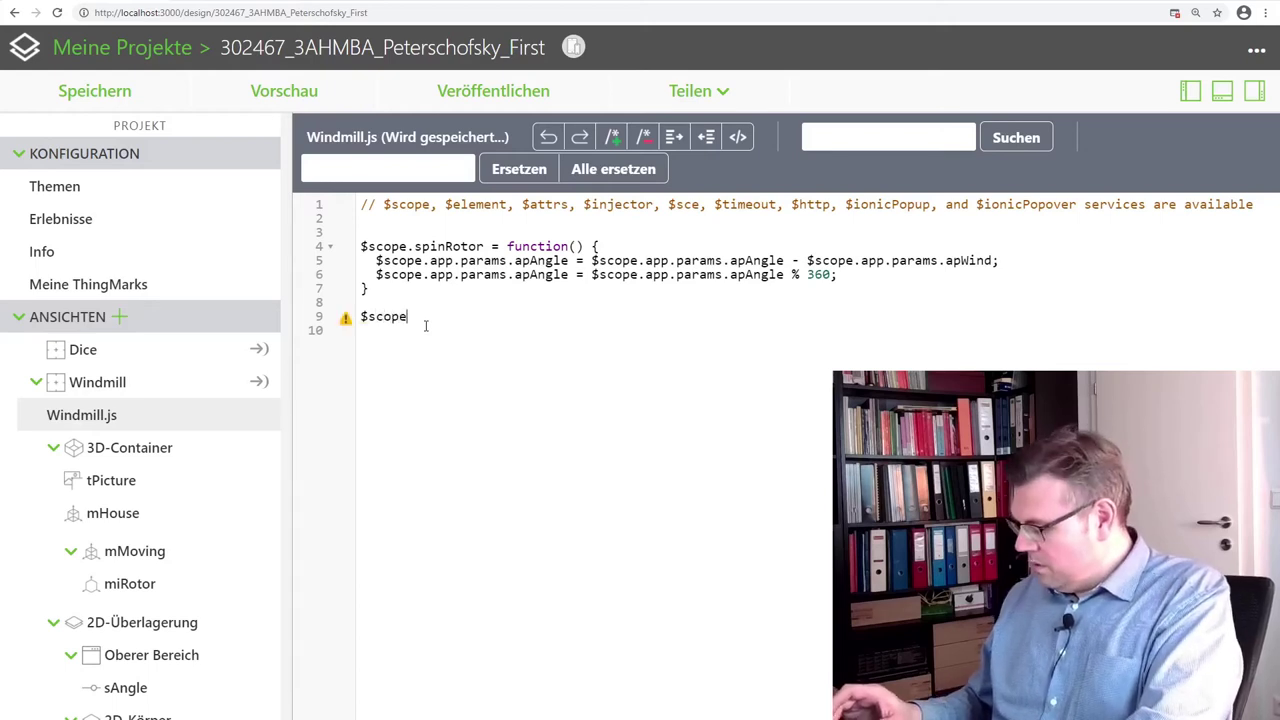
text(.timer)
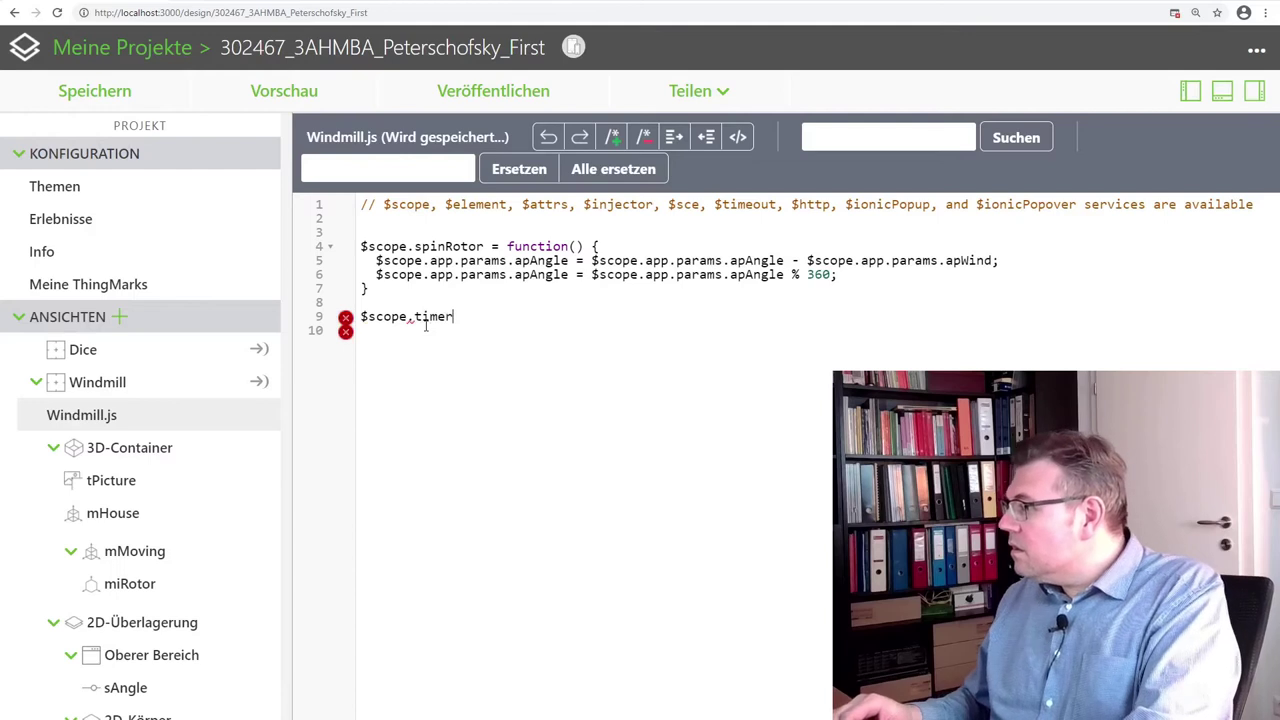
text(FuncSpin)
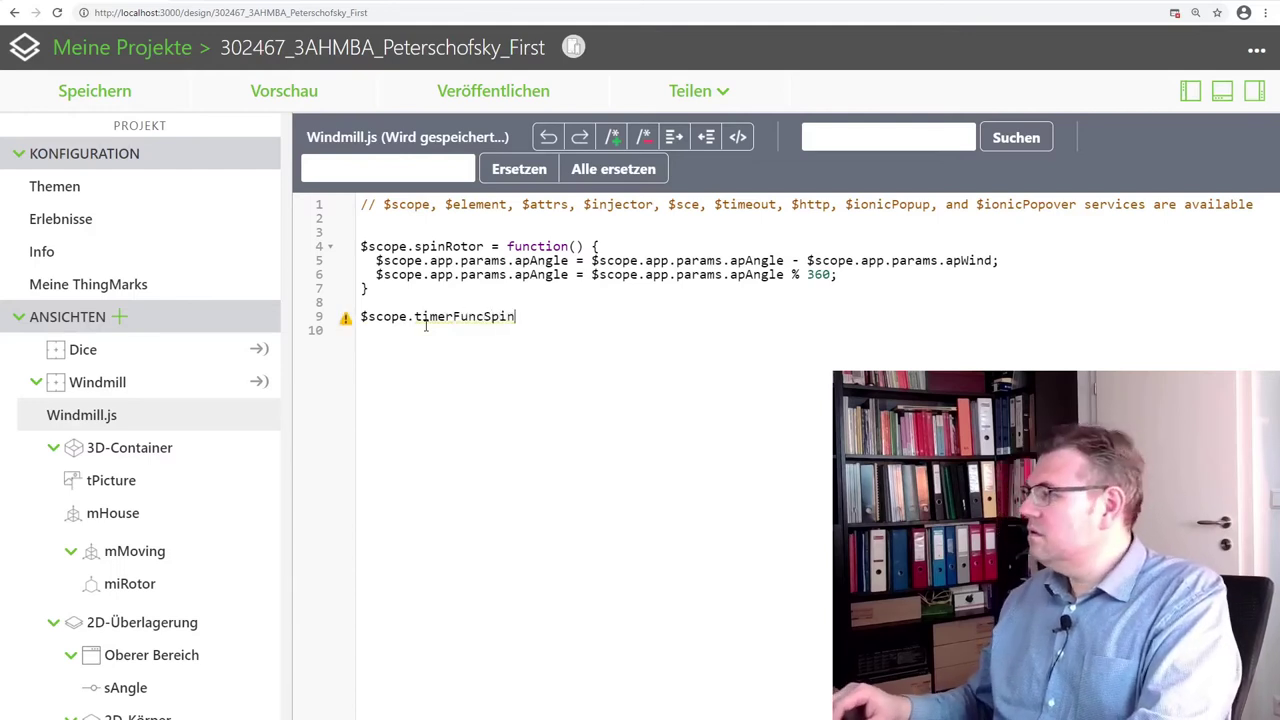
Complete timerFuncSpin as an empty function() { } with a blank line between the braces
text( = funct)
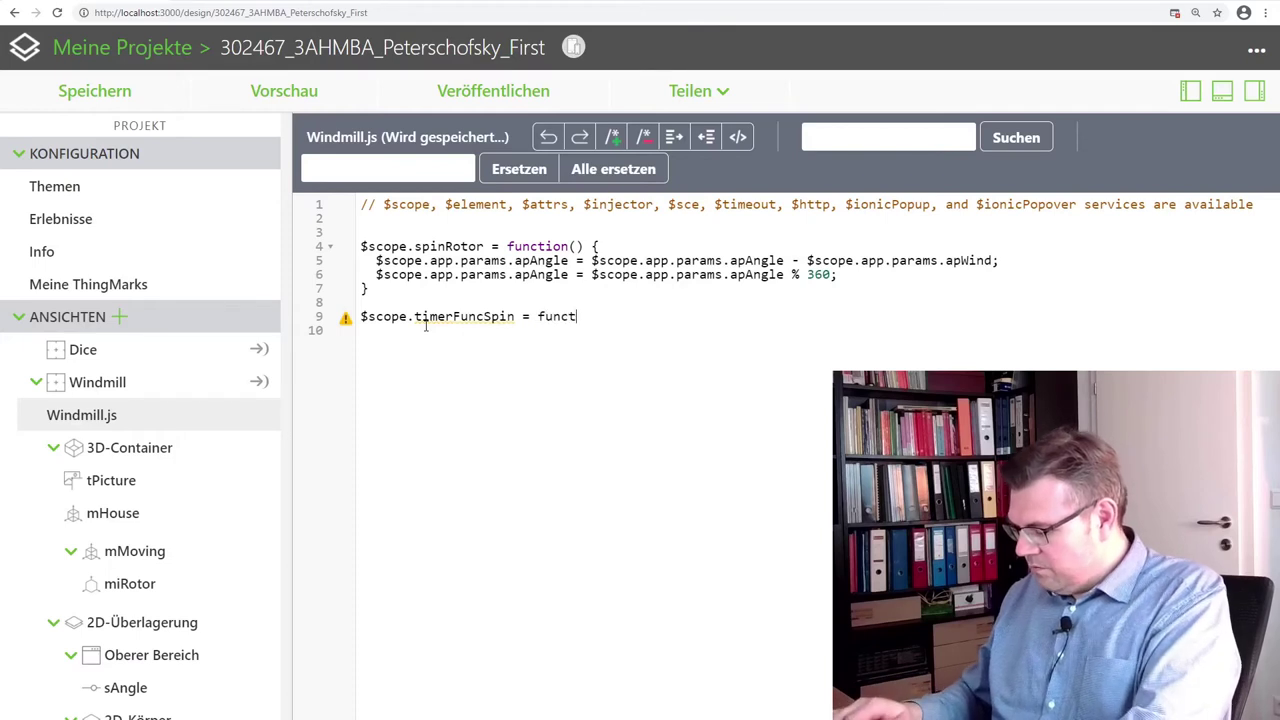
text(ion() {)
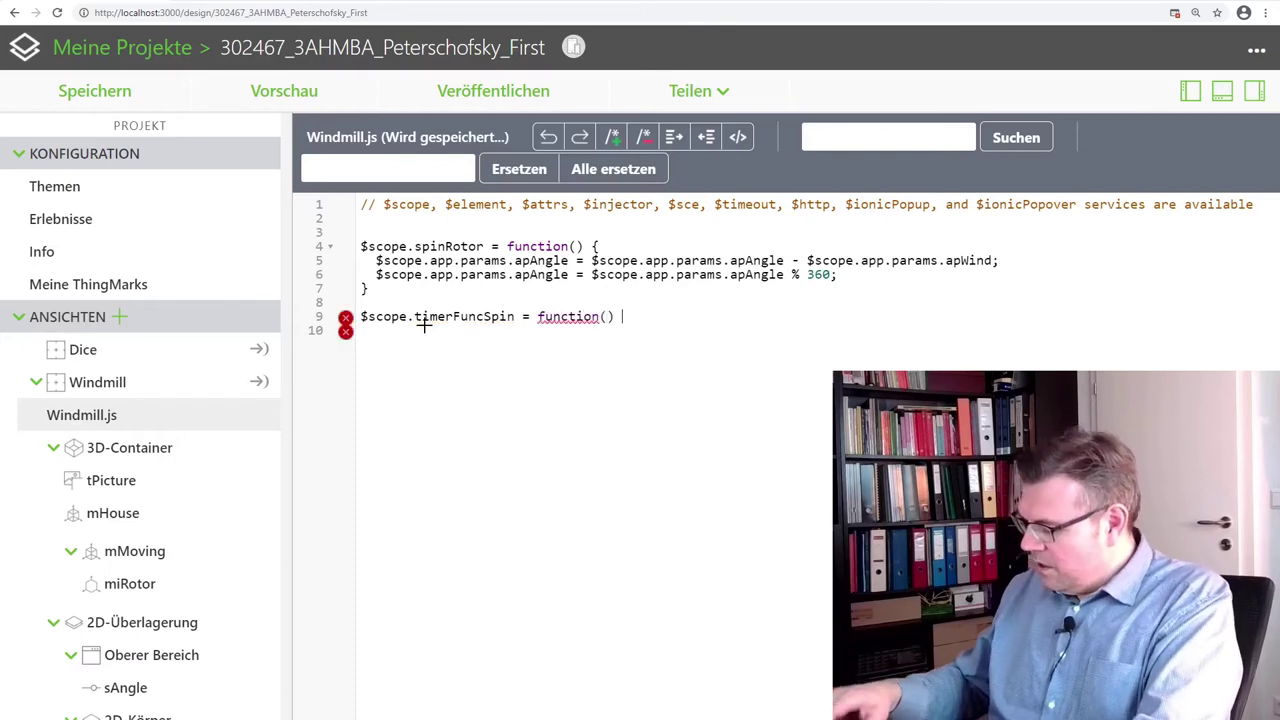
key(Return)
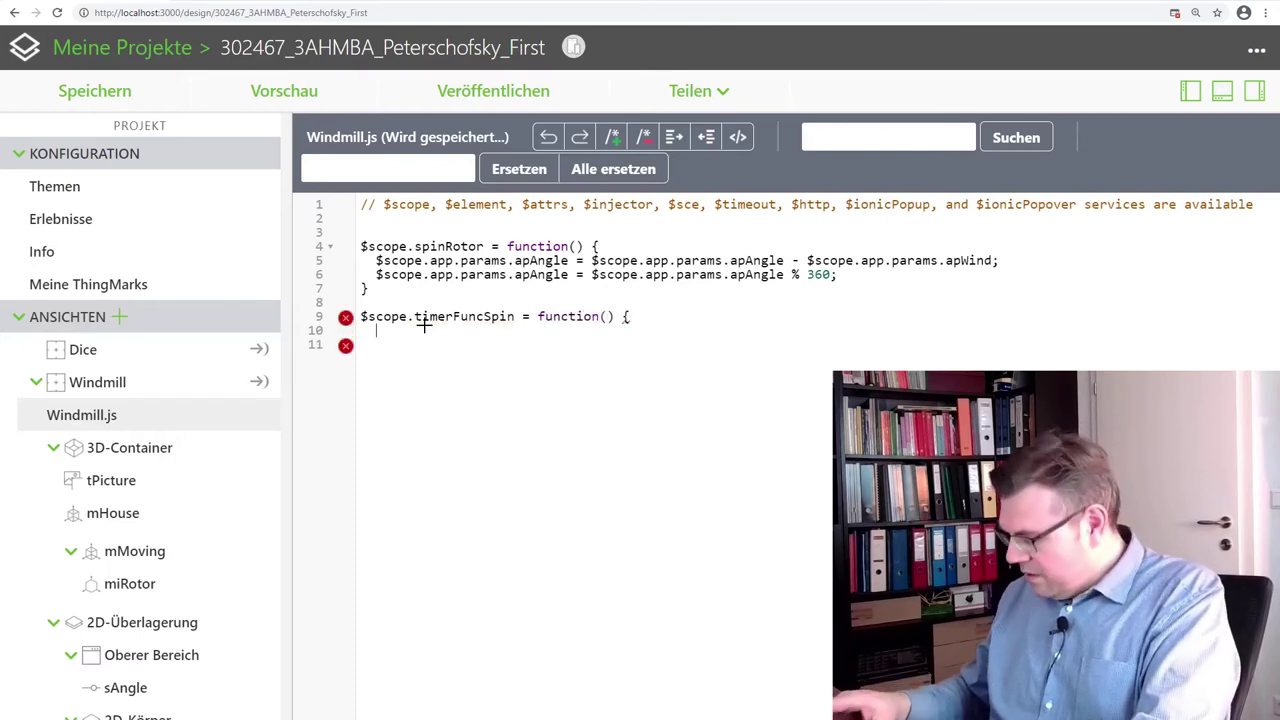
text(})
key(Up)
key(End)
key(Return)
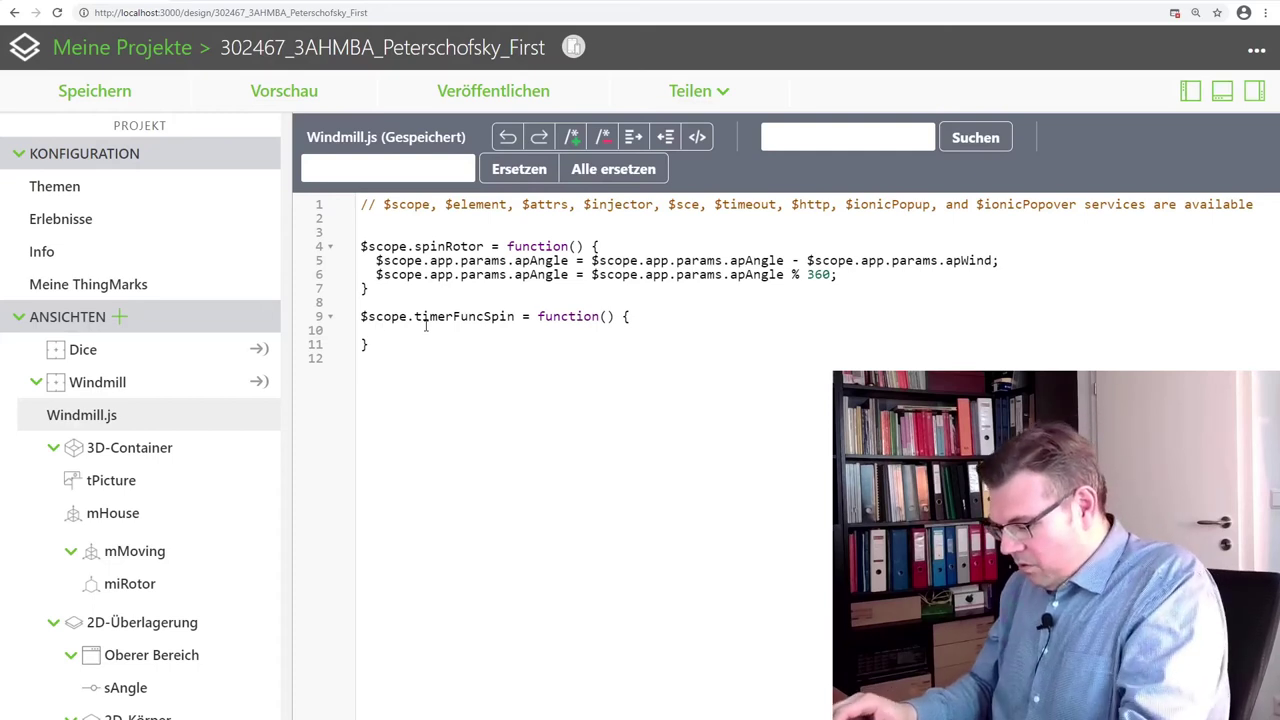
Add an indented $scope.$apply(); call on the blank line inside the timerFuncSpin function
key(Tab)
text($scope)
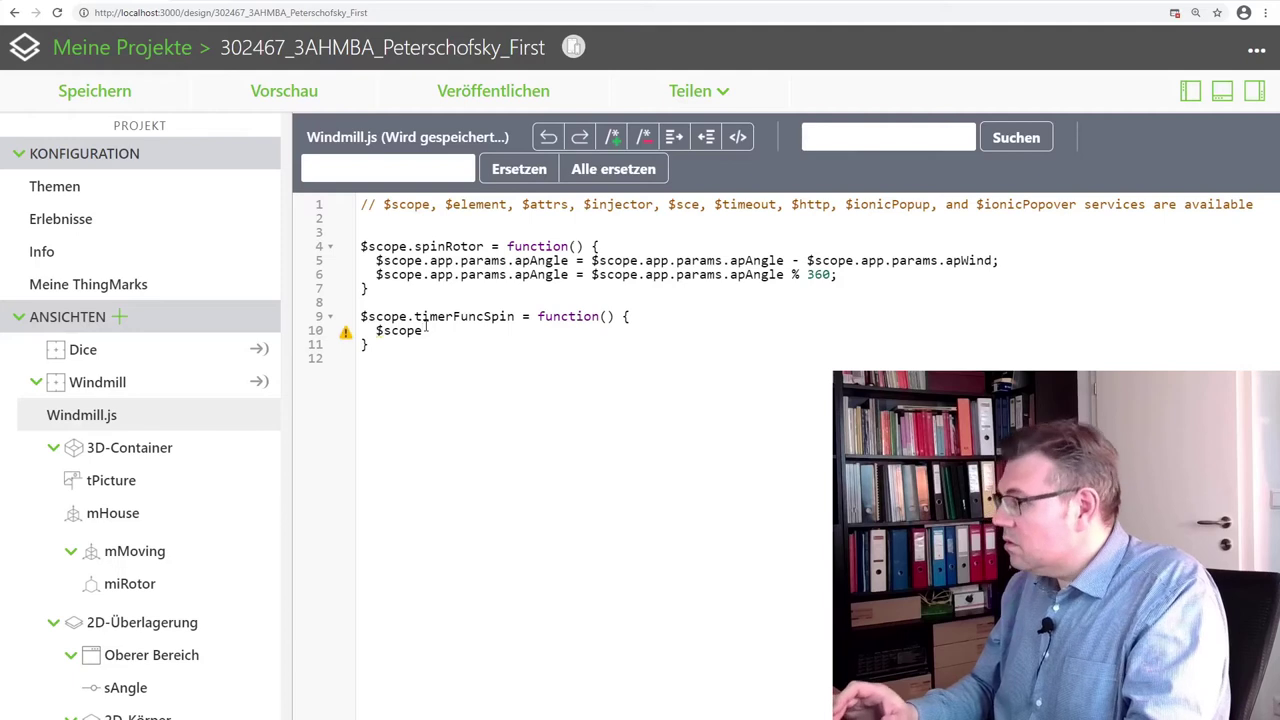
text(.)
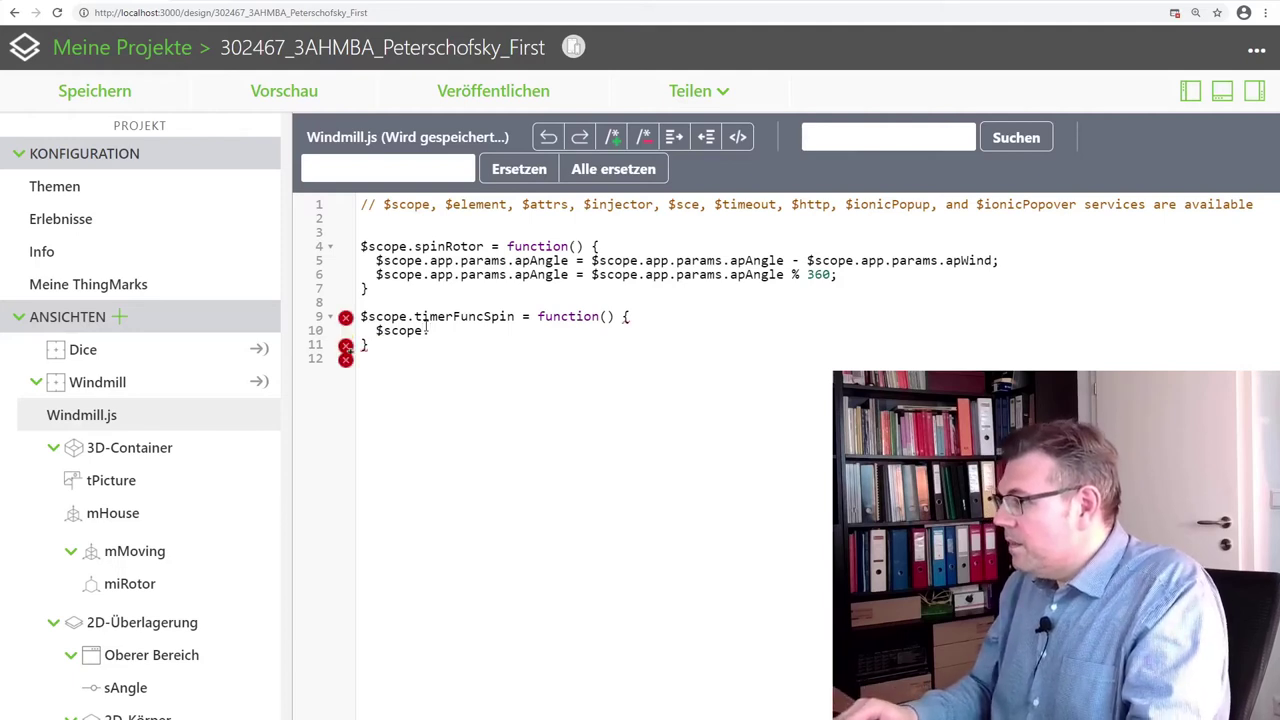
text($apply)
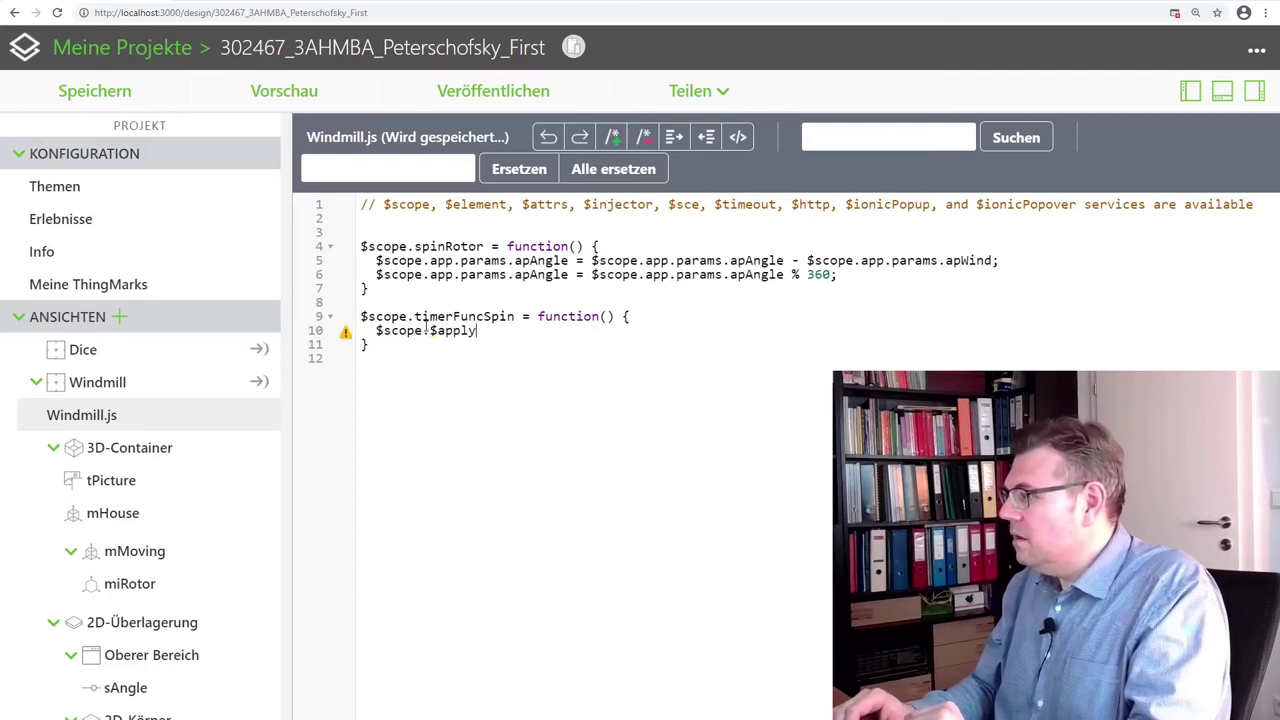
text(();)
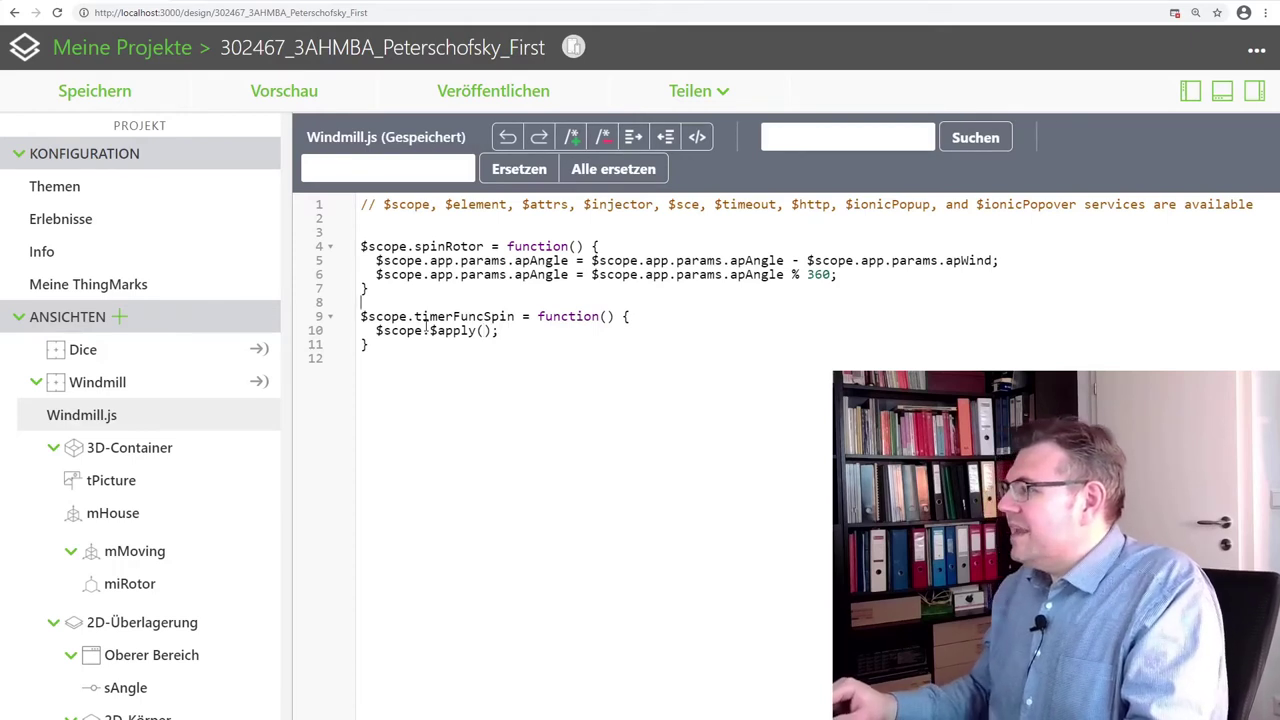
Pass $scope.spinRotor() as the argument of the $apply call, copying the name from the function definition above
key(Up)
key(Up)
key(shift+Home)
key(ctrl+c)
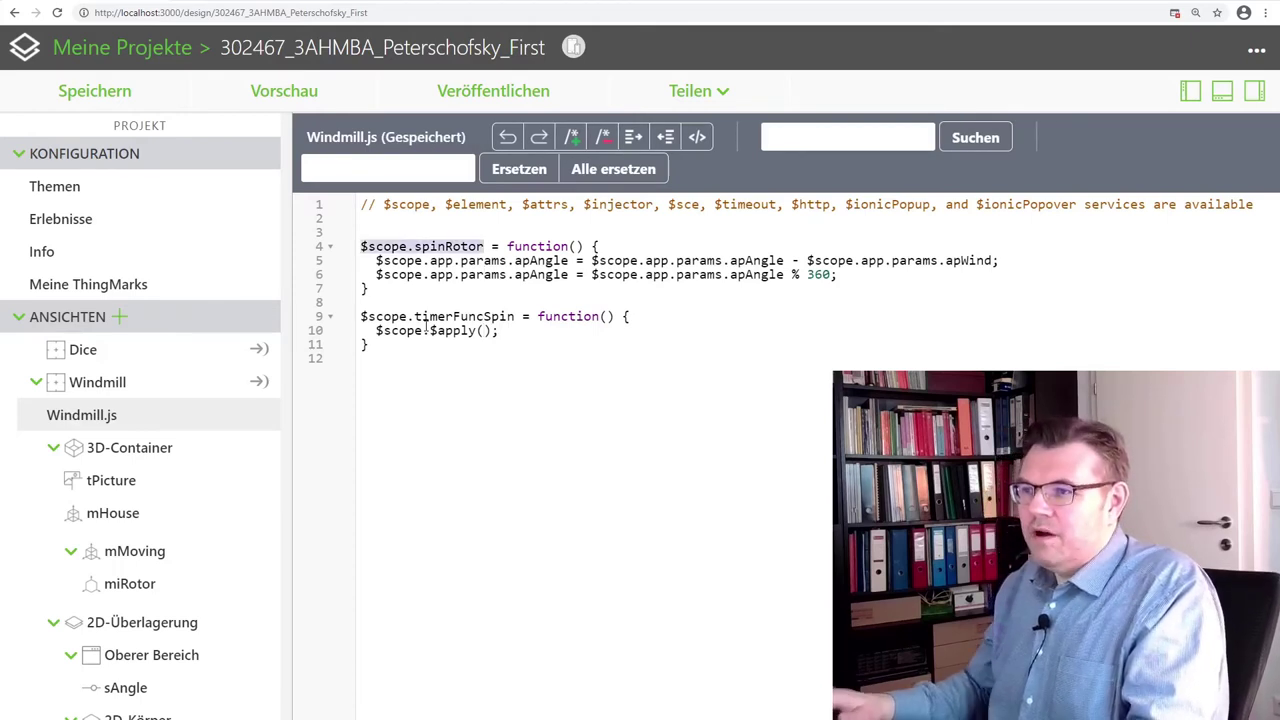
key(Right)
key(Down)
key(Down)
key(Down)
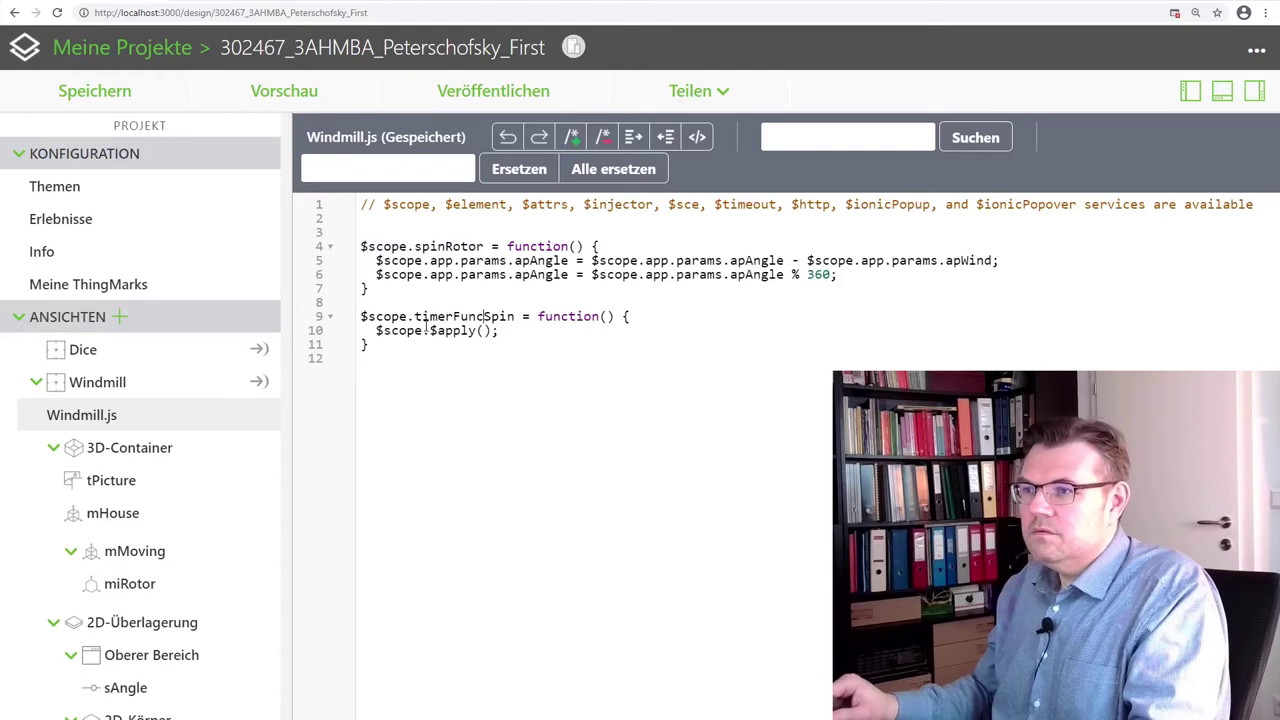
key(Down)
key(ctrl+v)
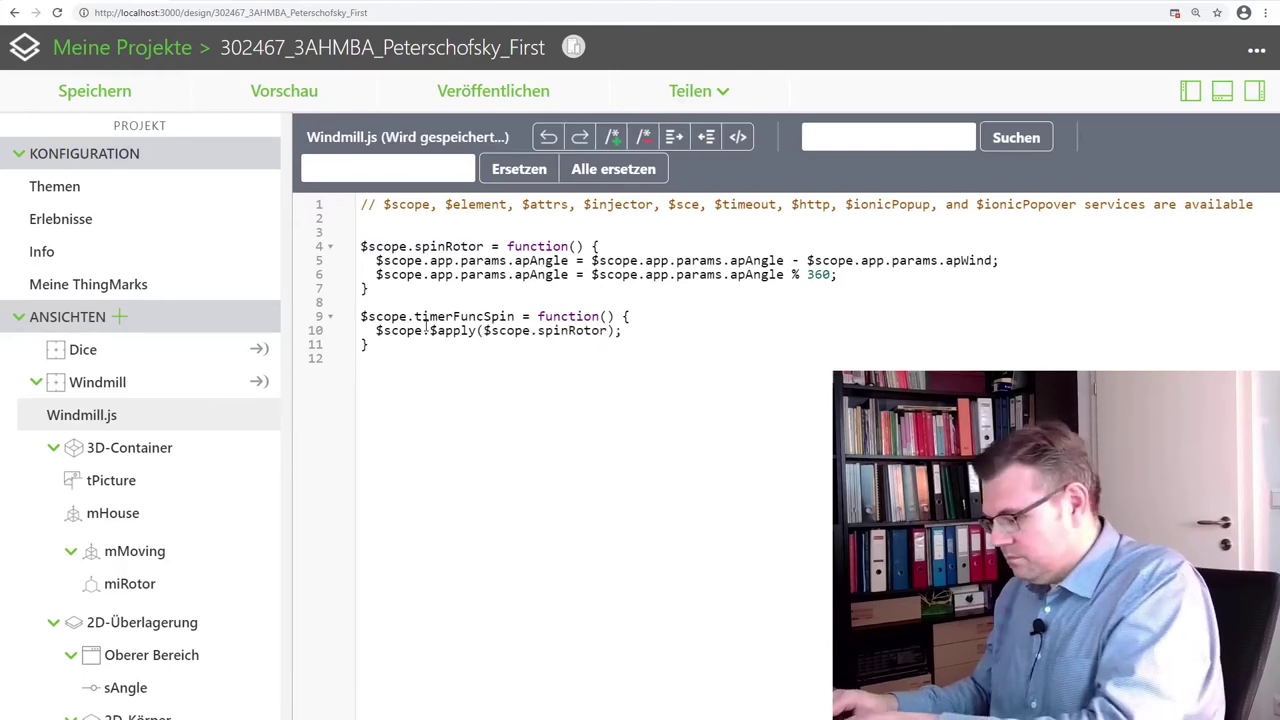
text(())
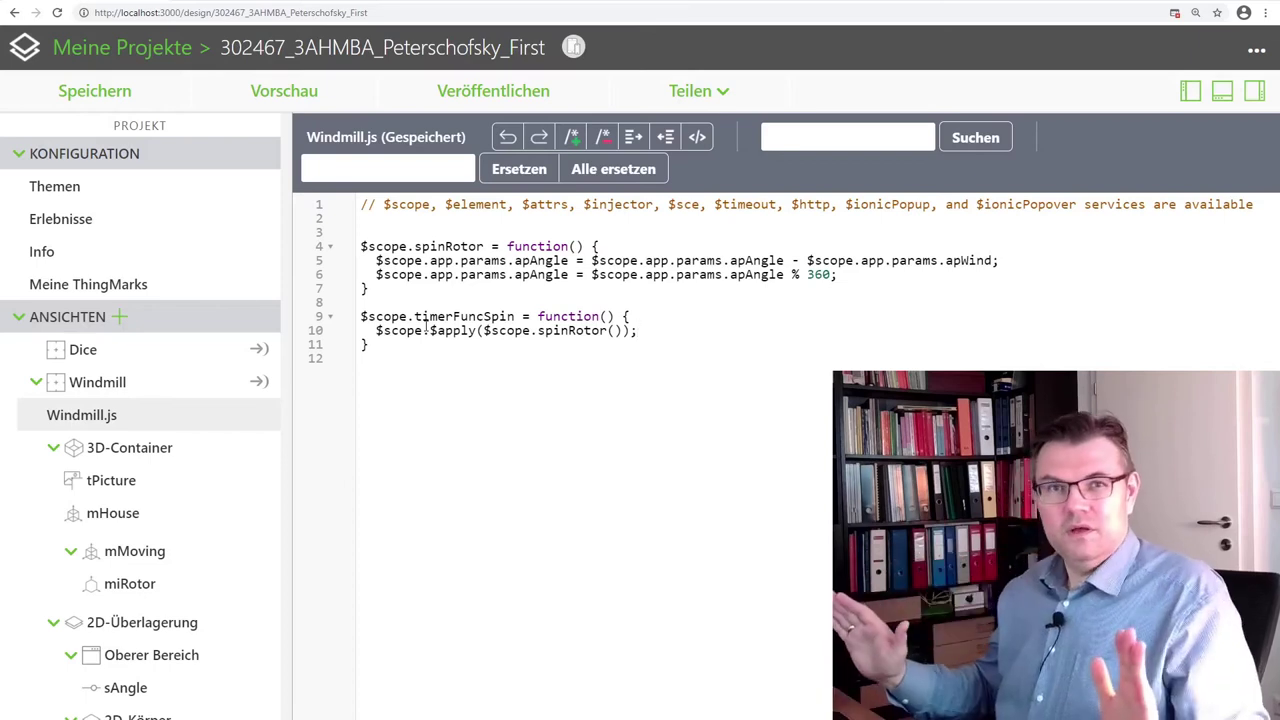
Insert a line above the $apply call with the condition if (!$scope.app.params.apAngle), copying the parameter reference from spinRotor
key(Up)
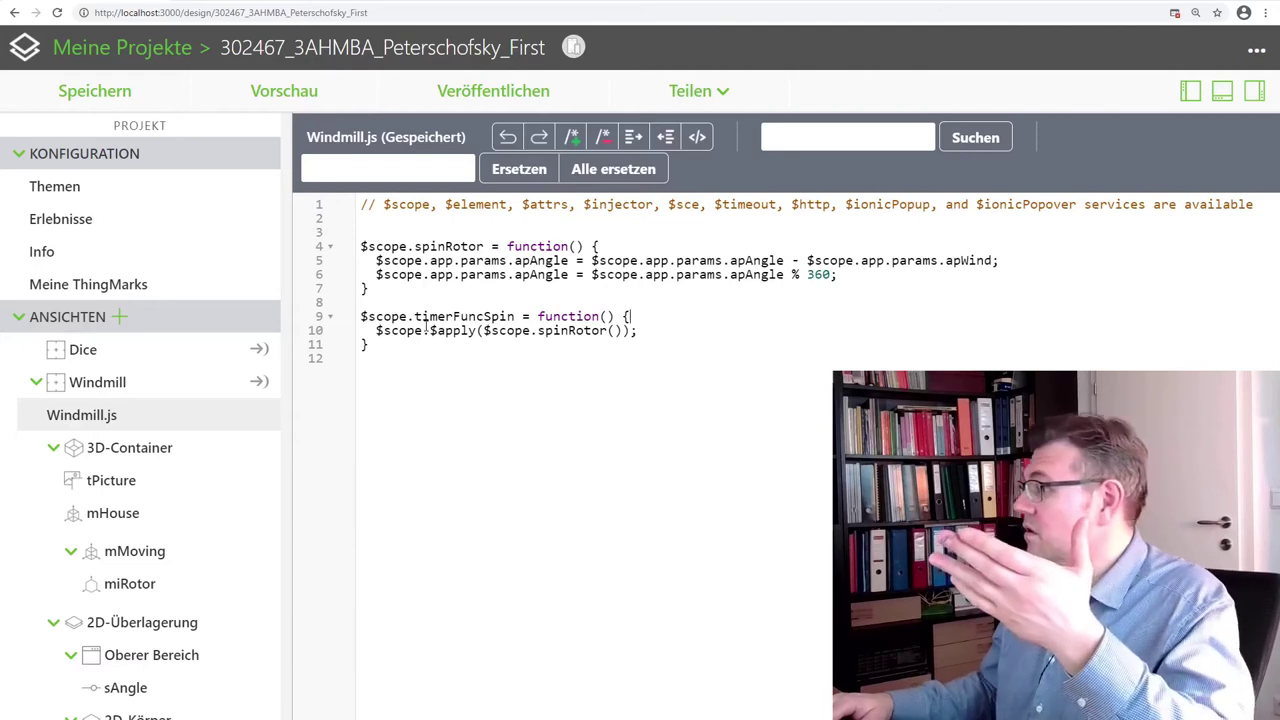
key(Return)
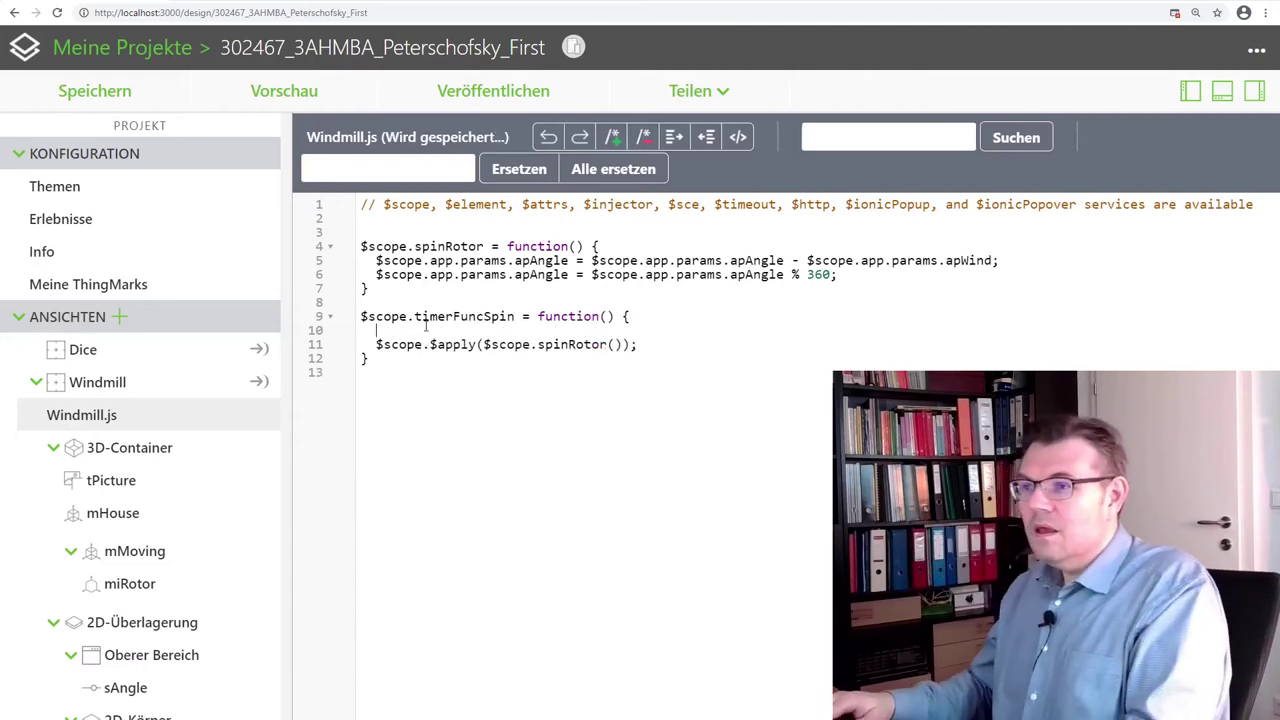
text(if ()
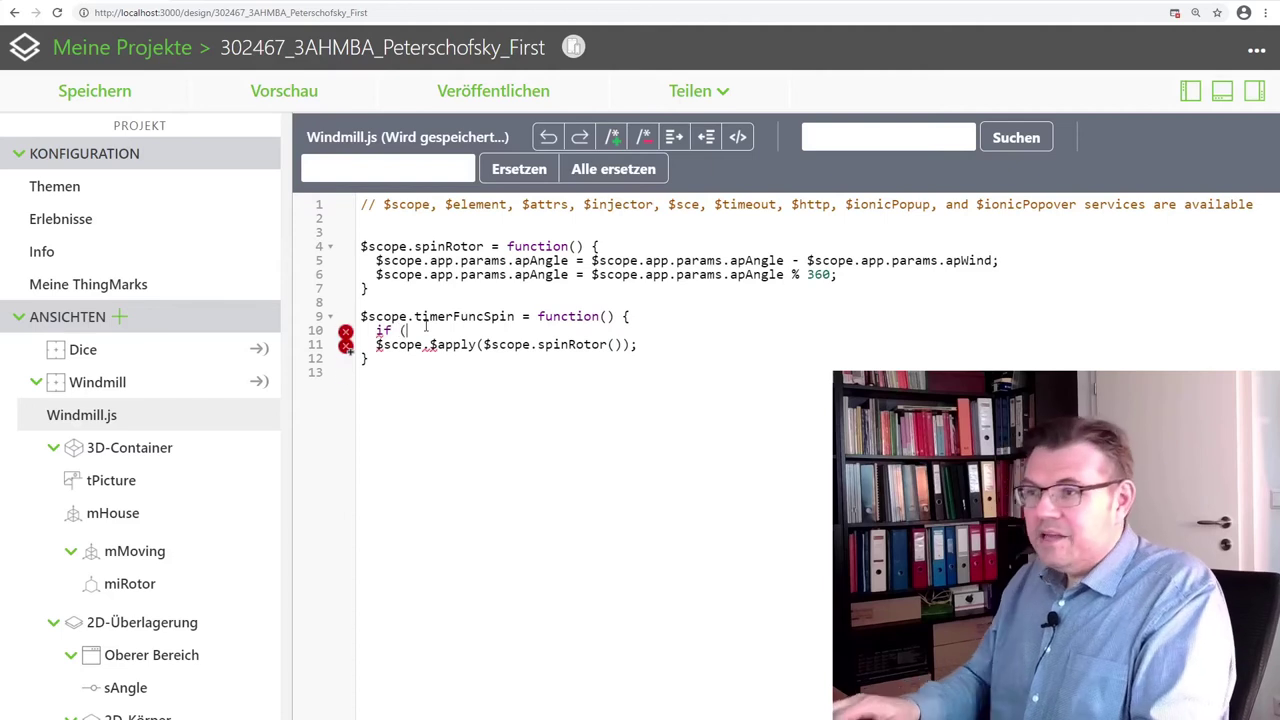
text(!)
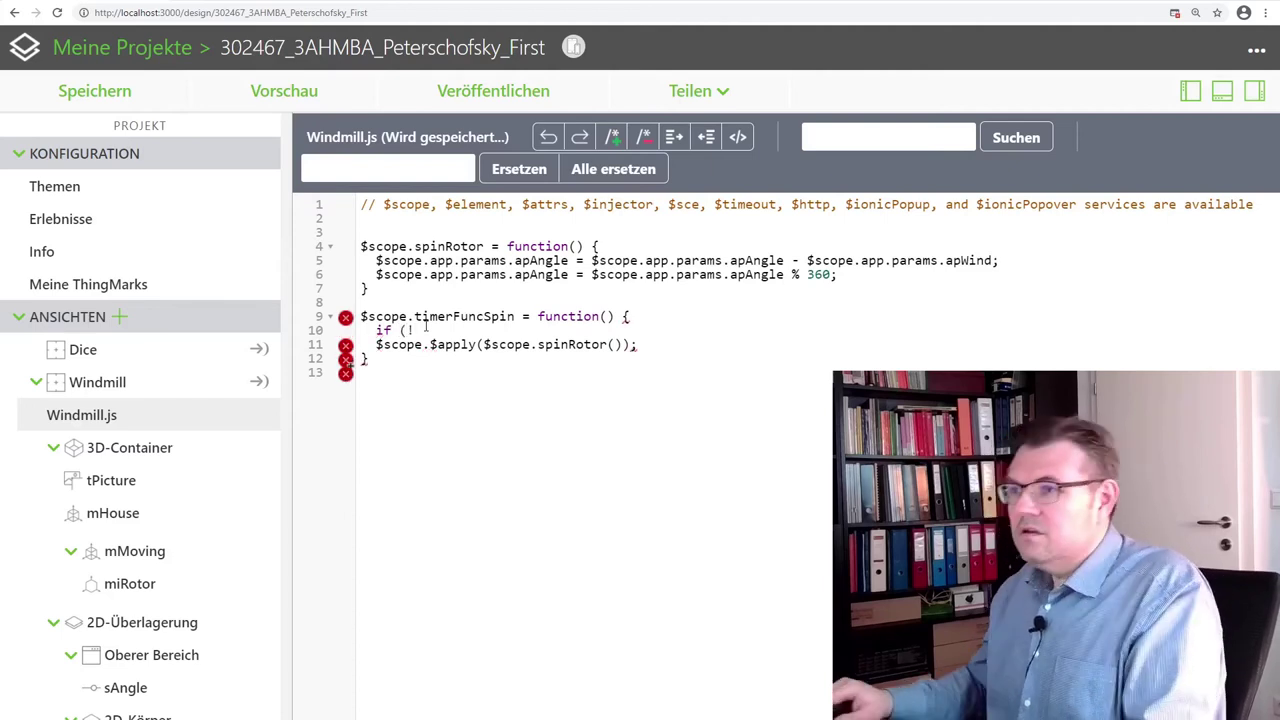
key(Up)
key(Up)
key(Up)
key(Up)
key(Up)
key(Left)
key(Left)
key(Left)
key(Left)
key(Left)
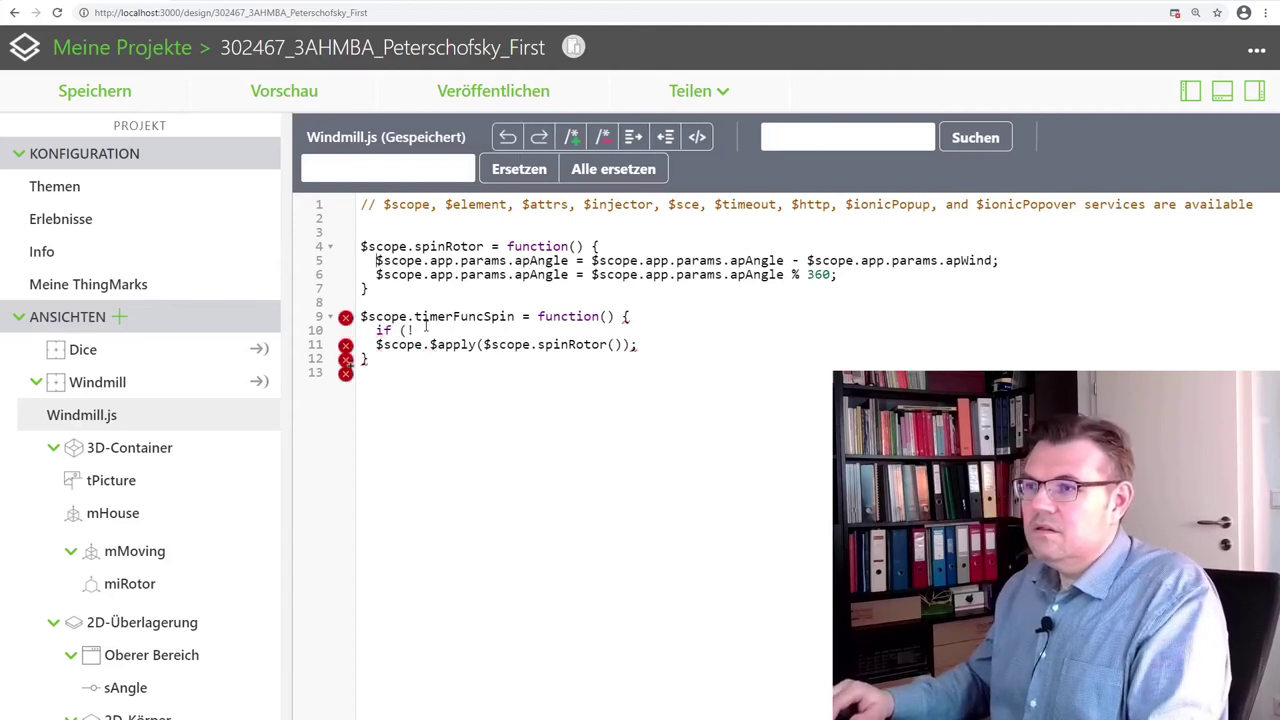
key(shift+Right)
key(shift+Right)
key(shift+Right)
key(shift+Right)
key(shift+Right)
key(shift+Right)
key(shift+Right)
key(shift+Right)
key(shift+Right)
key(shift+Right)
key(shift+Right)
key(shift+Right)
key(shift+Right)
key(shift+Right)
key(shift+Right)
key(shift+Right)
key(shift+Right)
key(shift+Right)
key(shift+Right)
key(shift+Right)
key(ctrl+c)
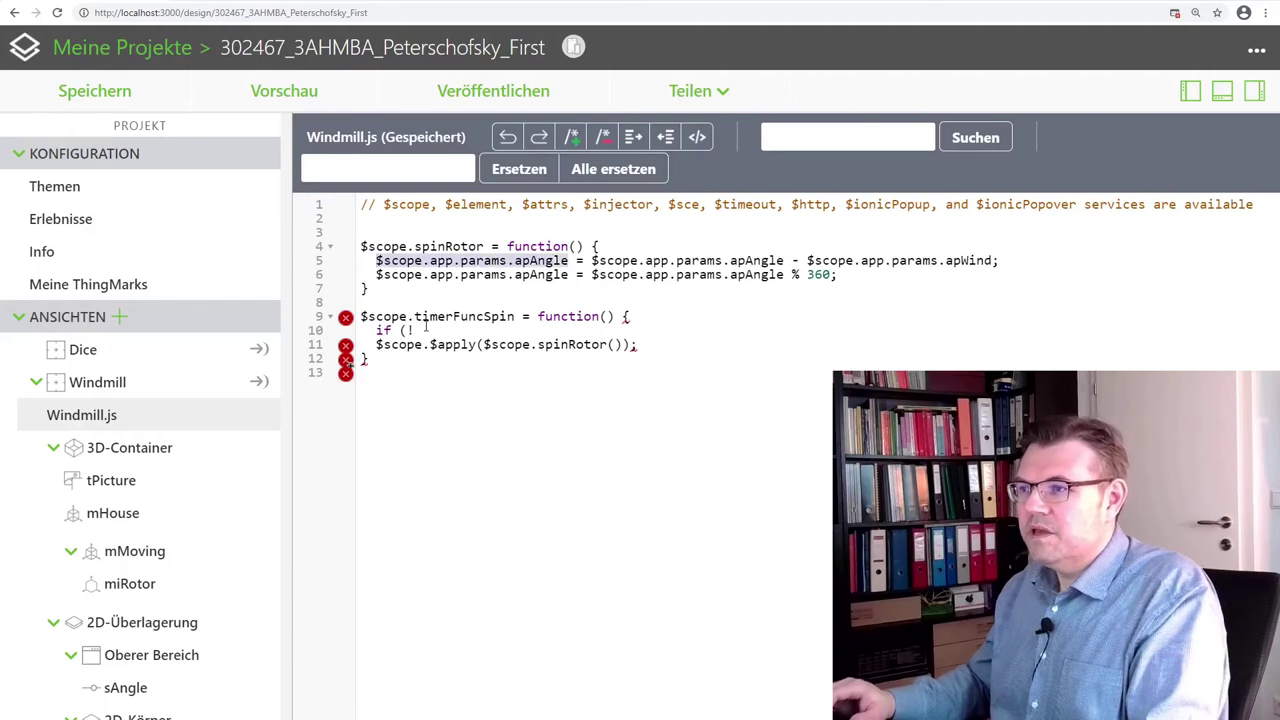
key(Right)
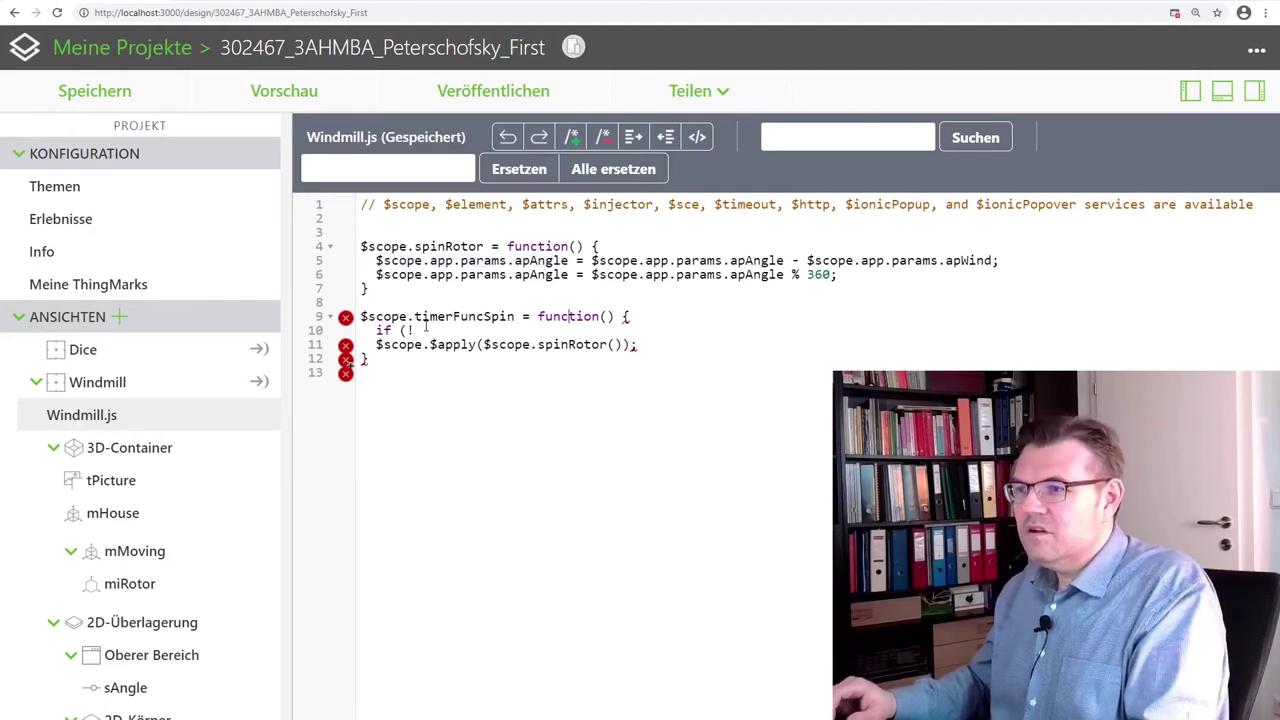
key(ctrl+v)
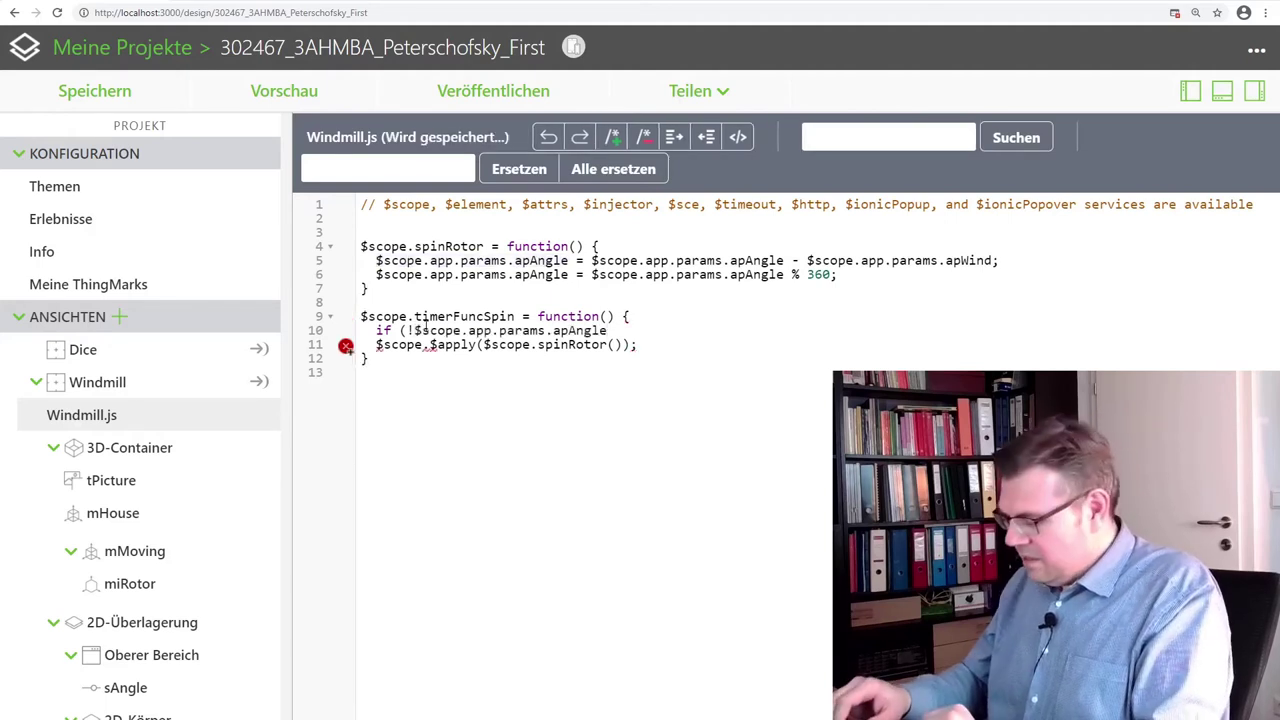
text())
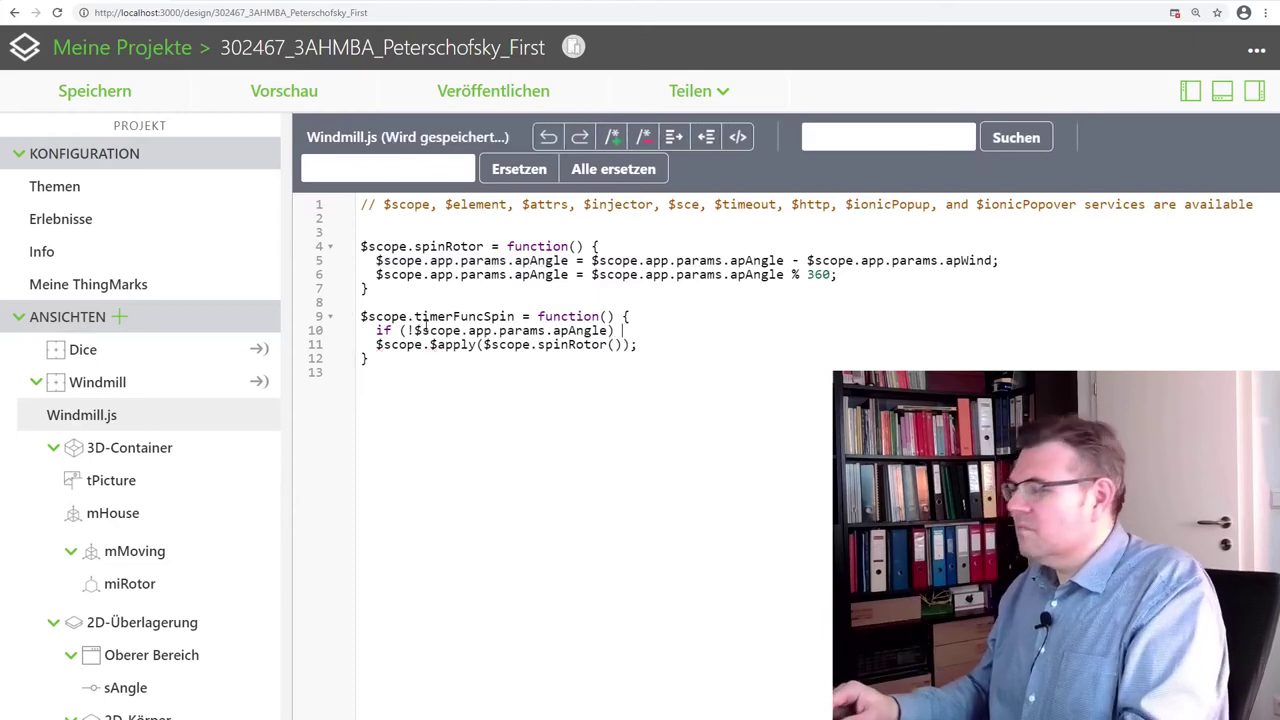
Complete the if line with the assignment $scope.app.params.apAngle = 0;
key(ctrl+v)
text(= )
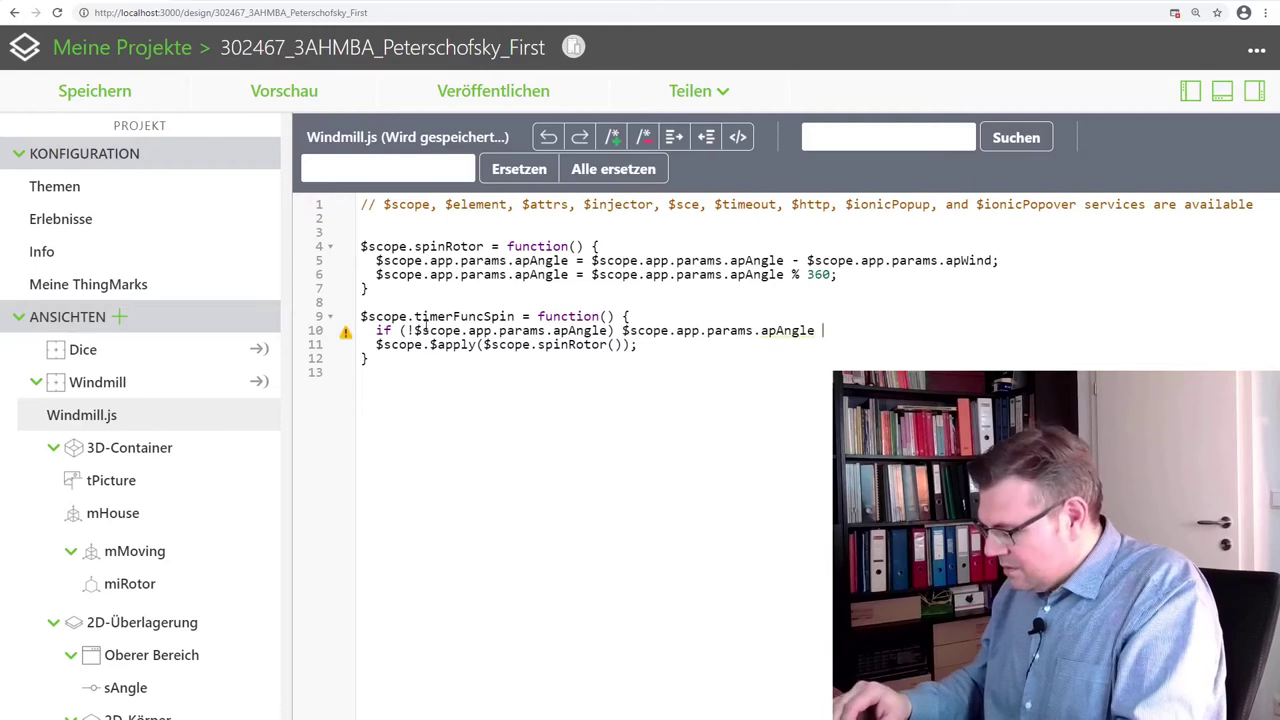
text(0)
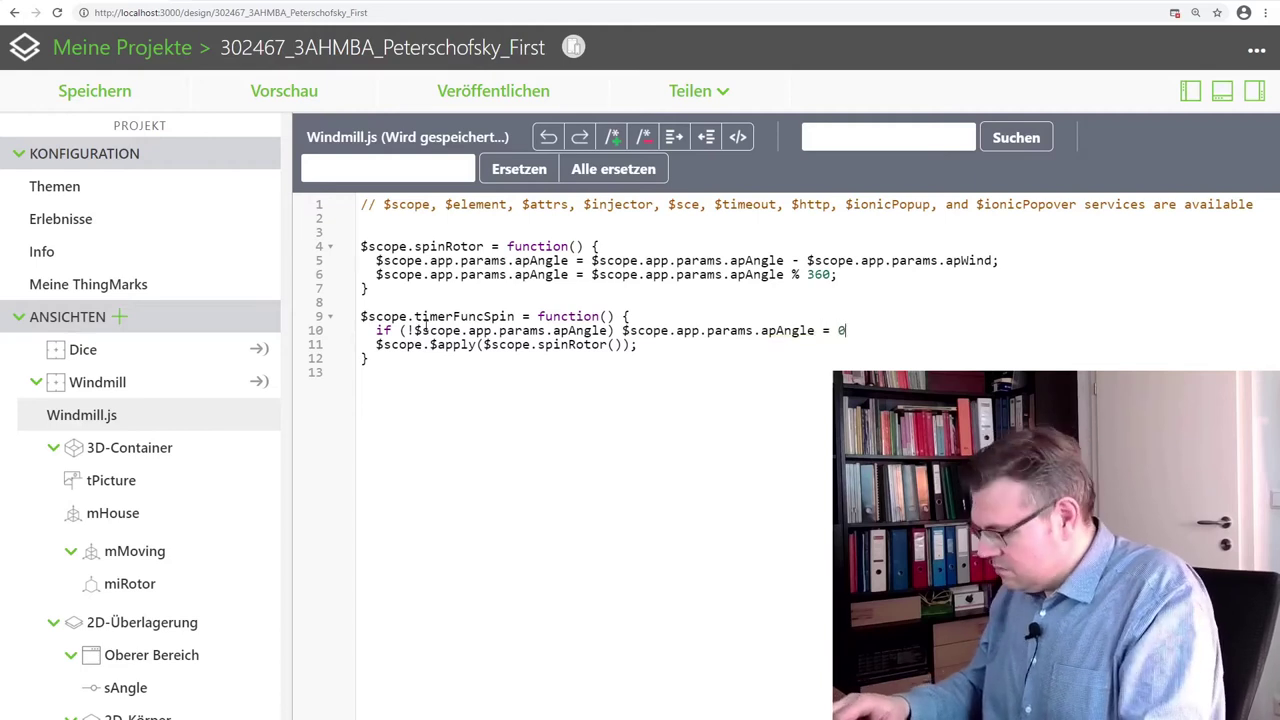
text(;)
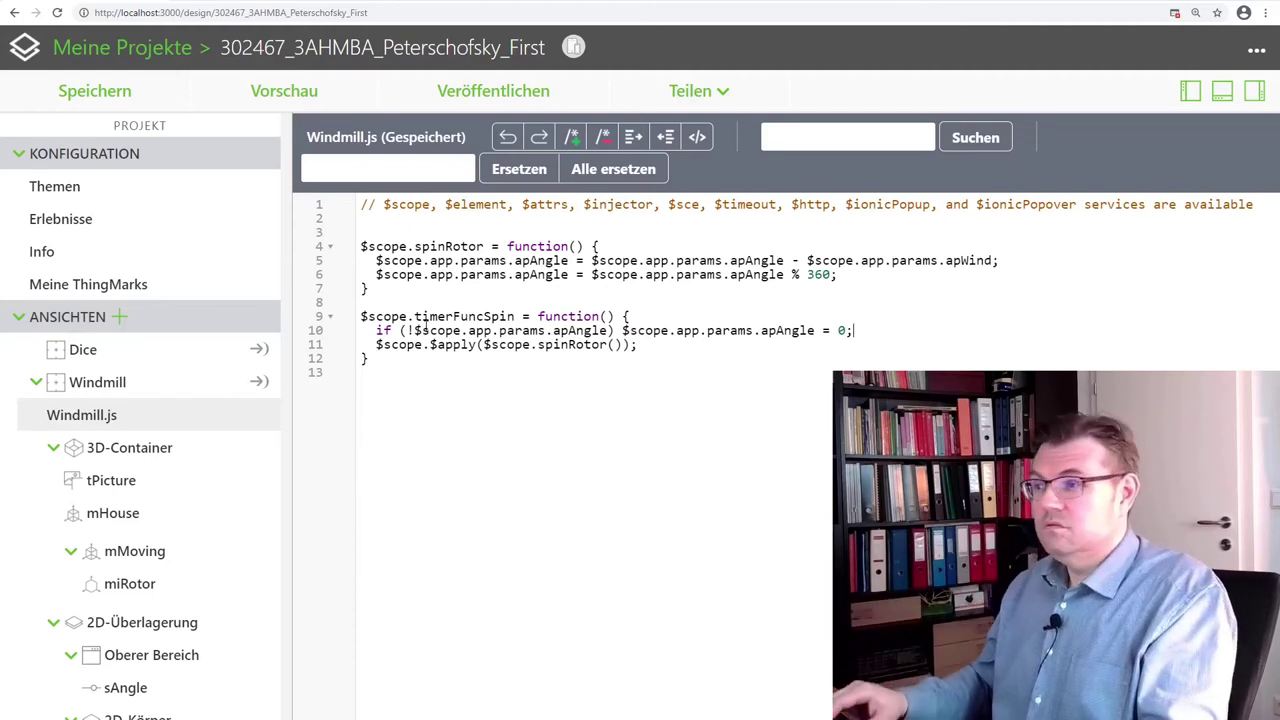
Duplicate the apAngle if statement onto a new line directly below it in timerFuncSpin
key(shift+Home)
key(ctrl+c)
key(End)
key(Return)
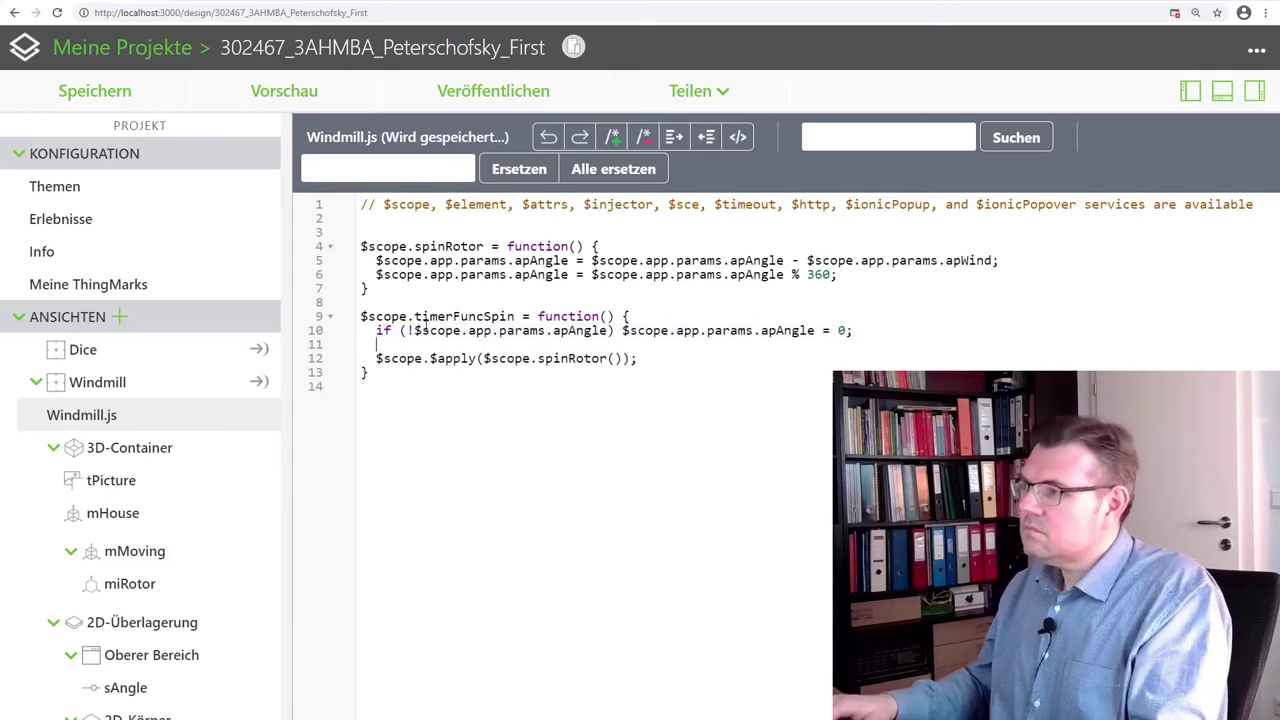
key(ctrl+v)
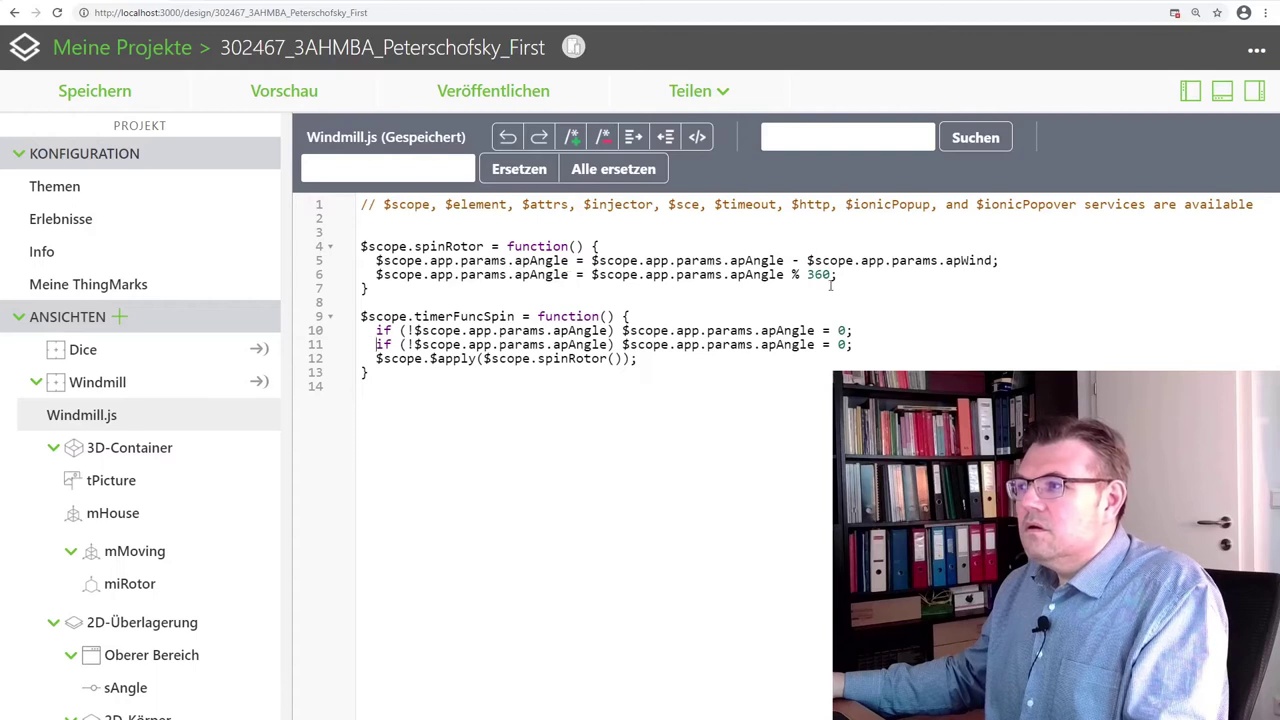
Replace both apAngle references in the duplicated if line with $scope.app.params.apWind, copied from spinRotor
drag(807, 260, 993, 260)
key(ctrl+c)
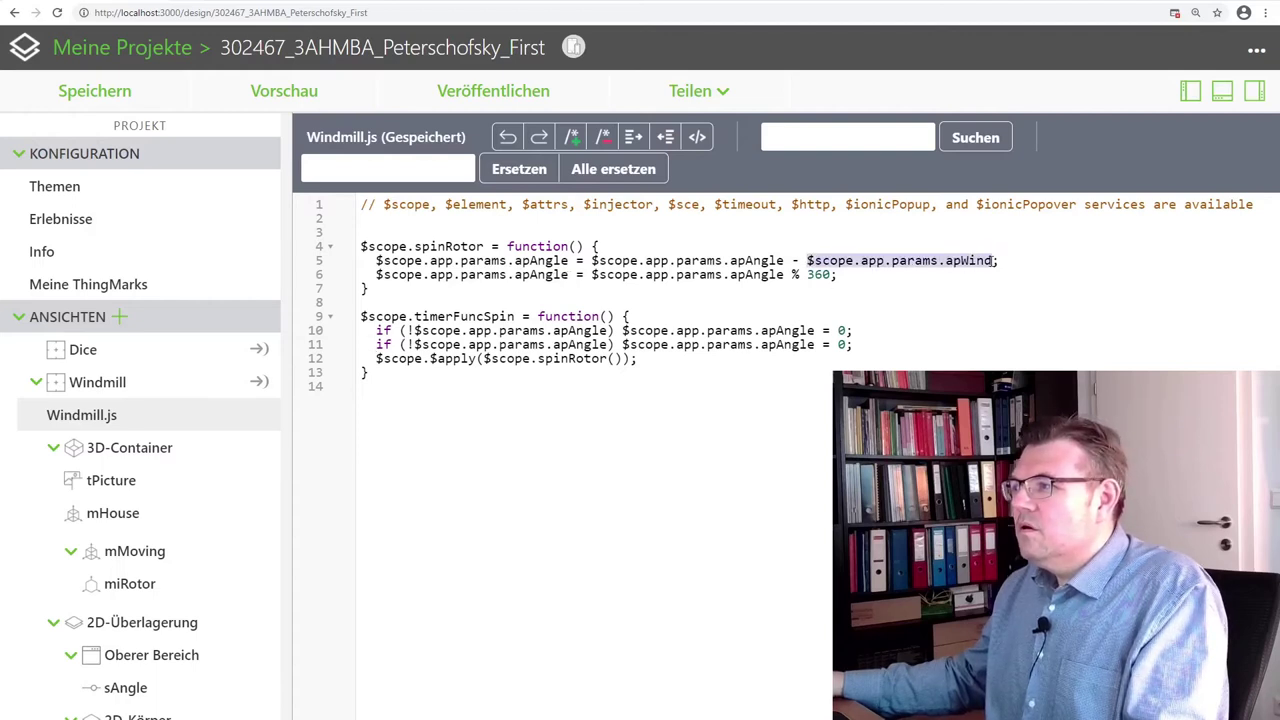
drag(610, 345, 414, 345)
key(ctrl+v)
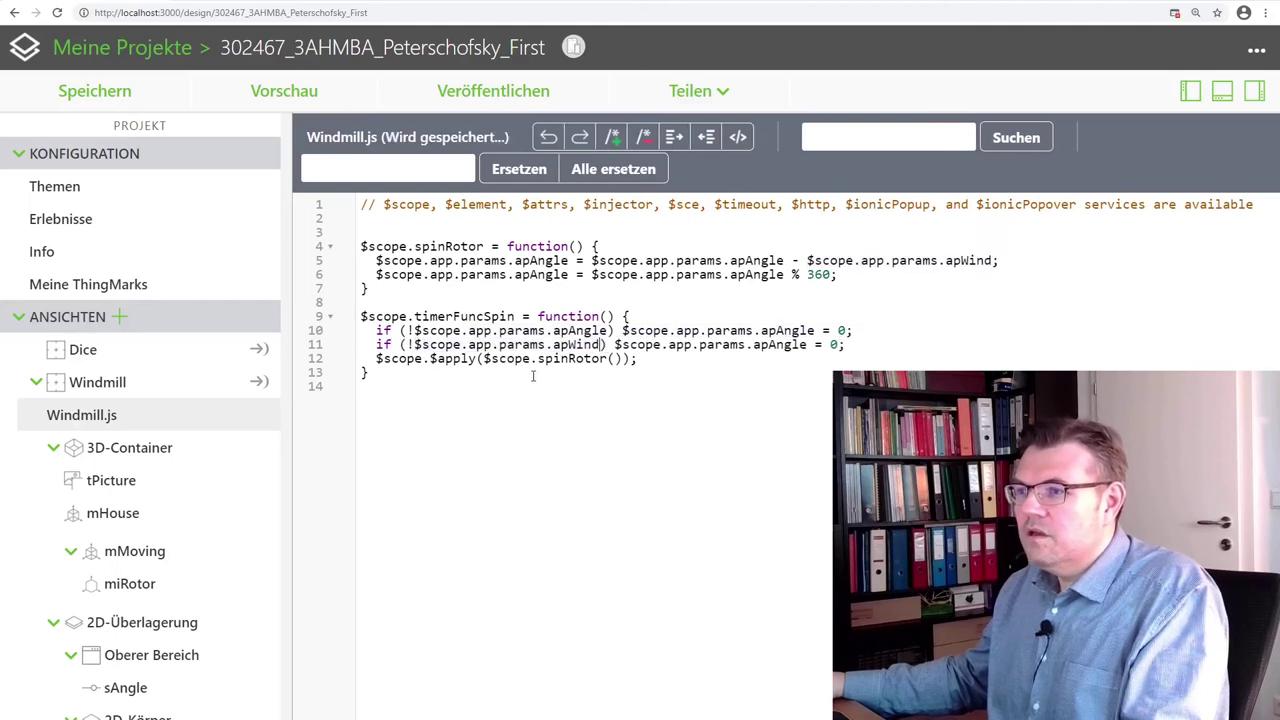
drag(614, 345, 805, 345)
key(ctrl+v)
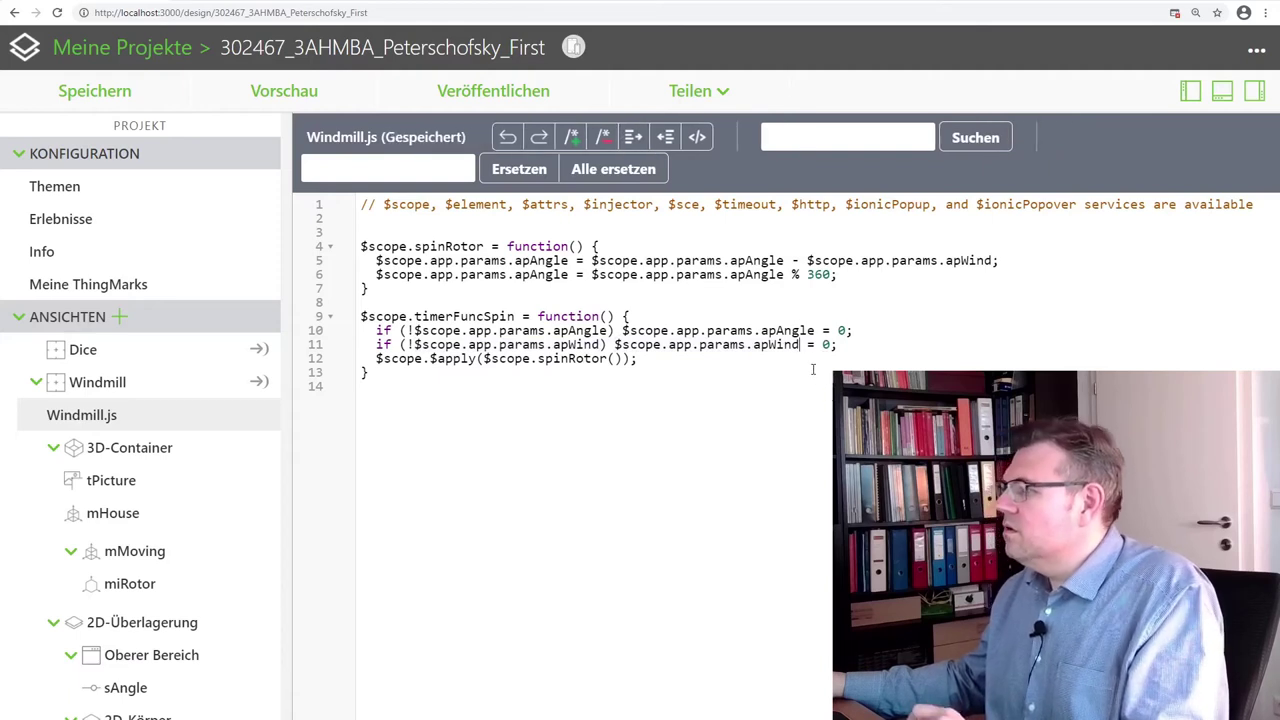
click(825, 344)
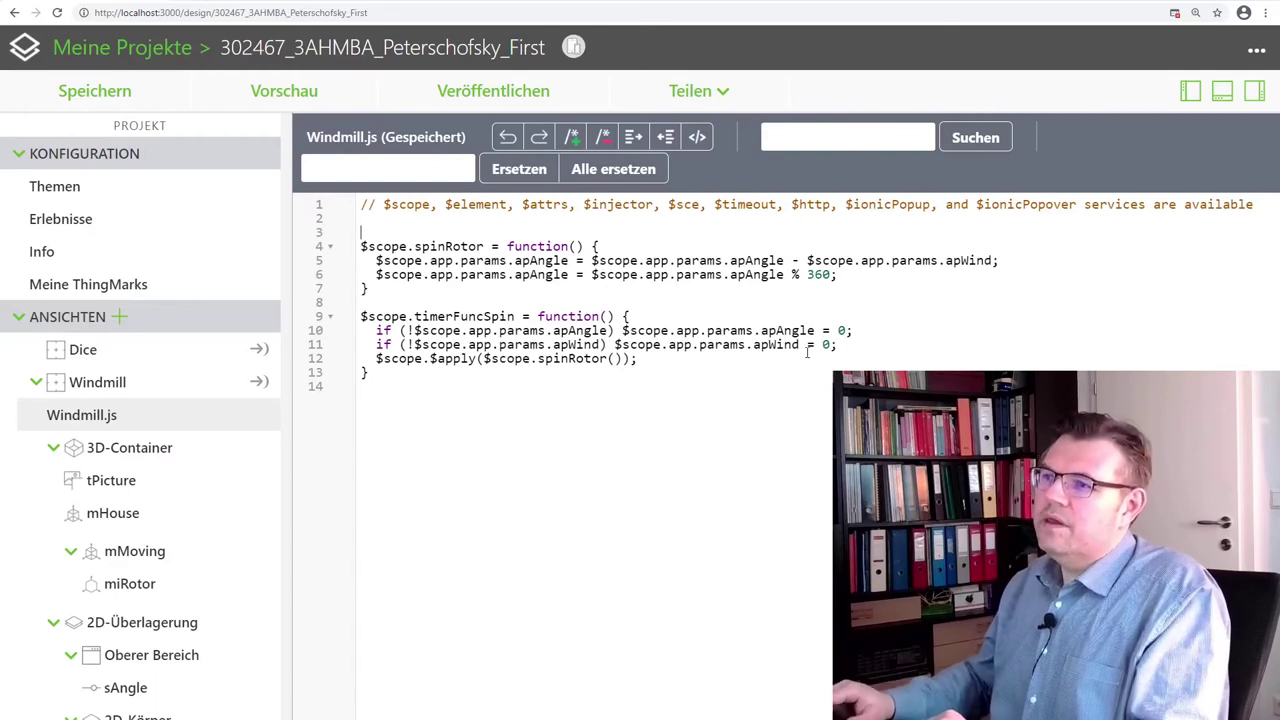
Declare var angleIncrement = 1; above the spinRotor function, leaving a blank line between them
key(Return)
key(Up)
text(var)
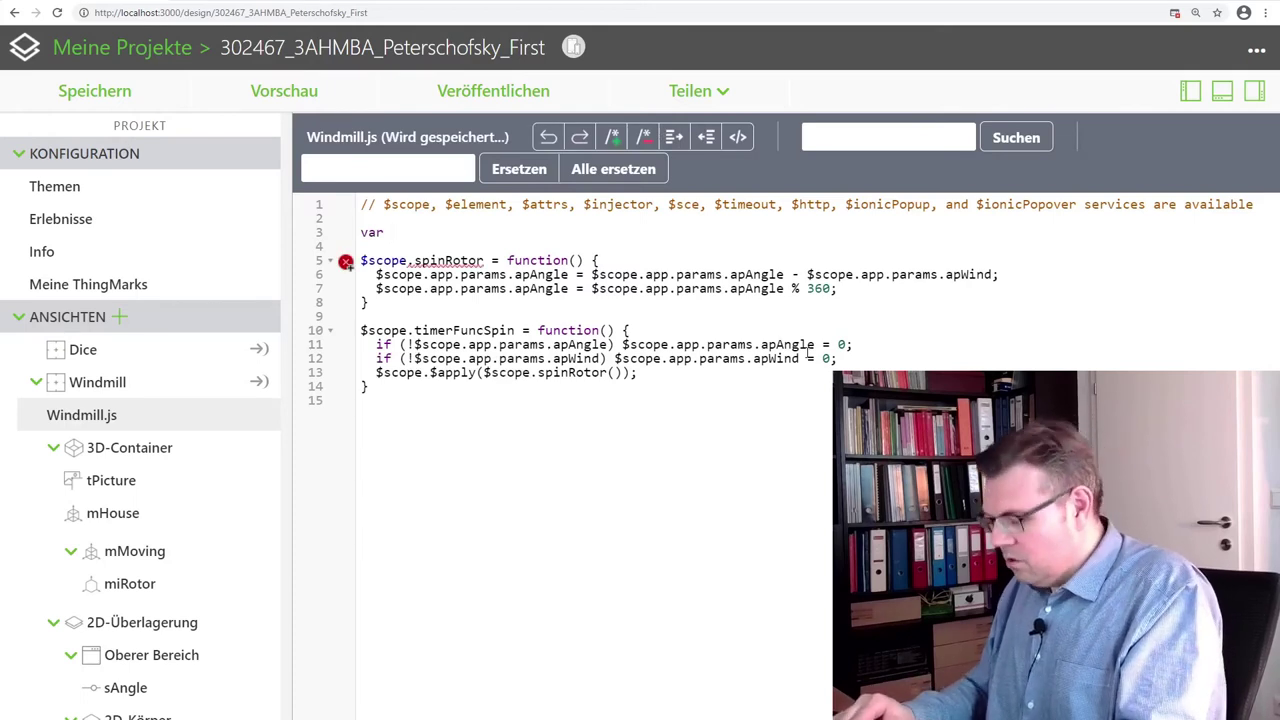
text( an)
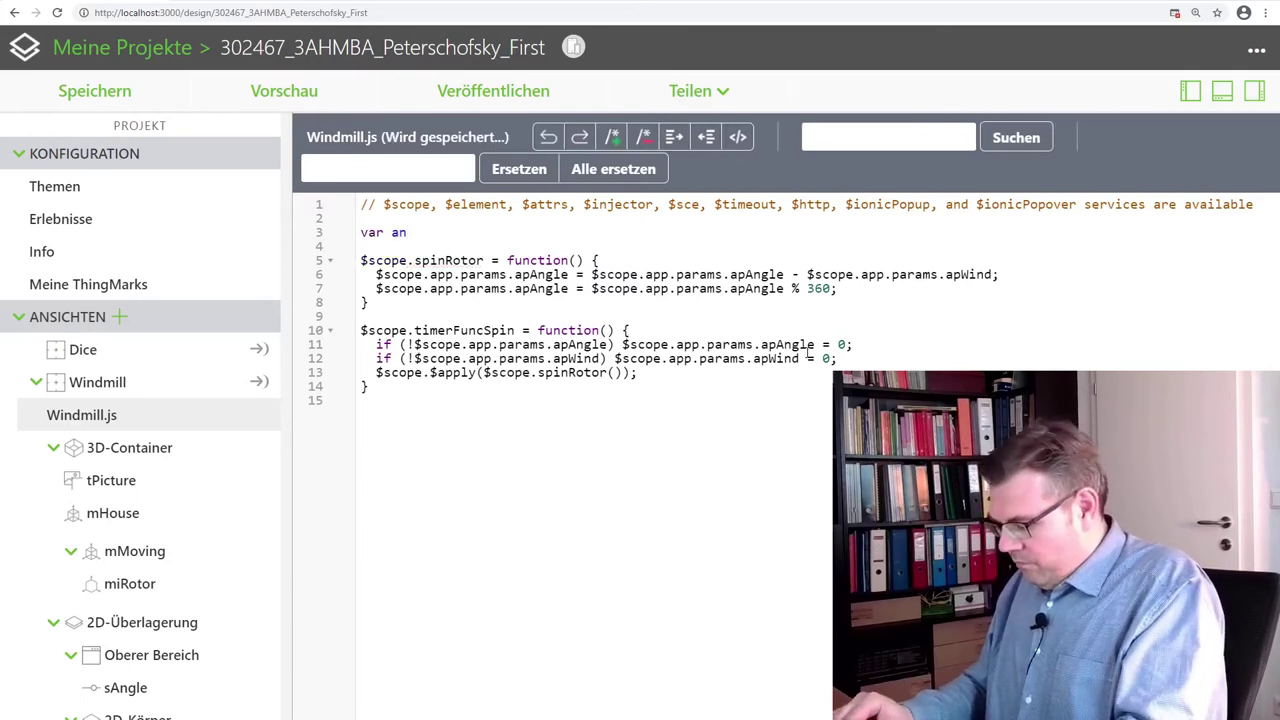
text(gleIncreme)
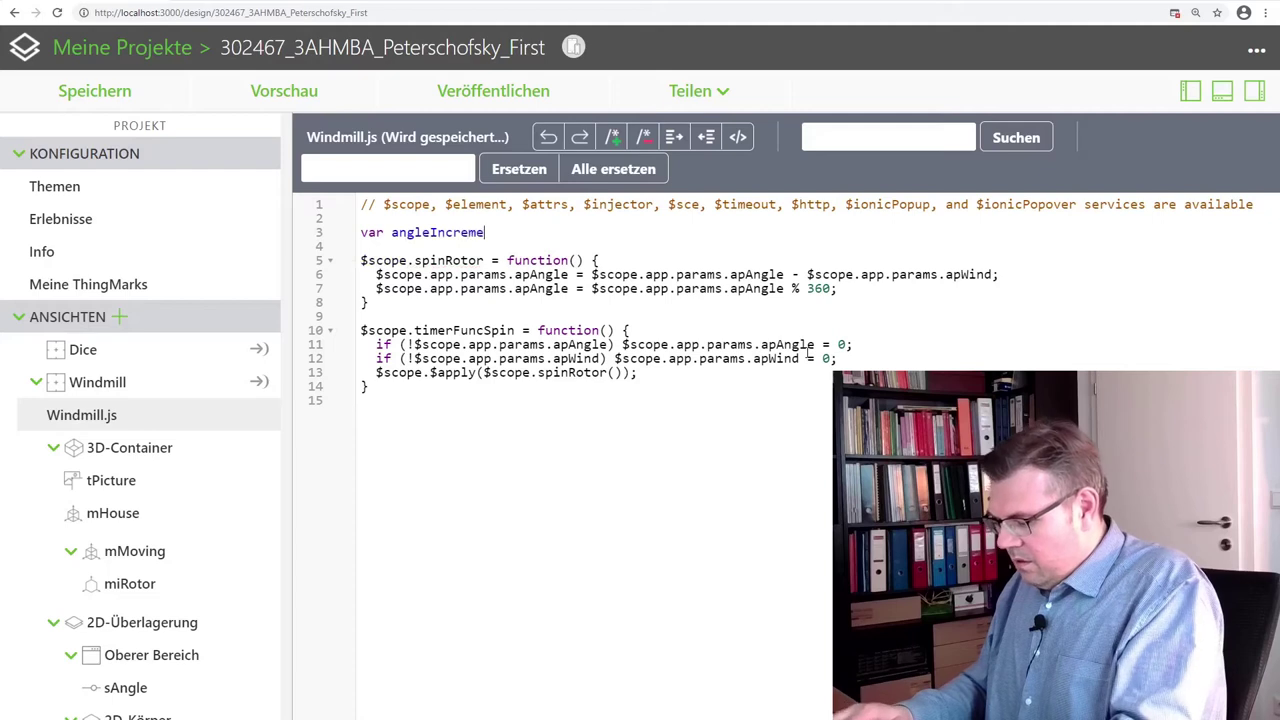
text(nt)
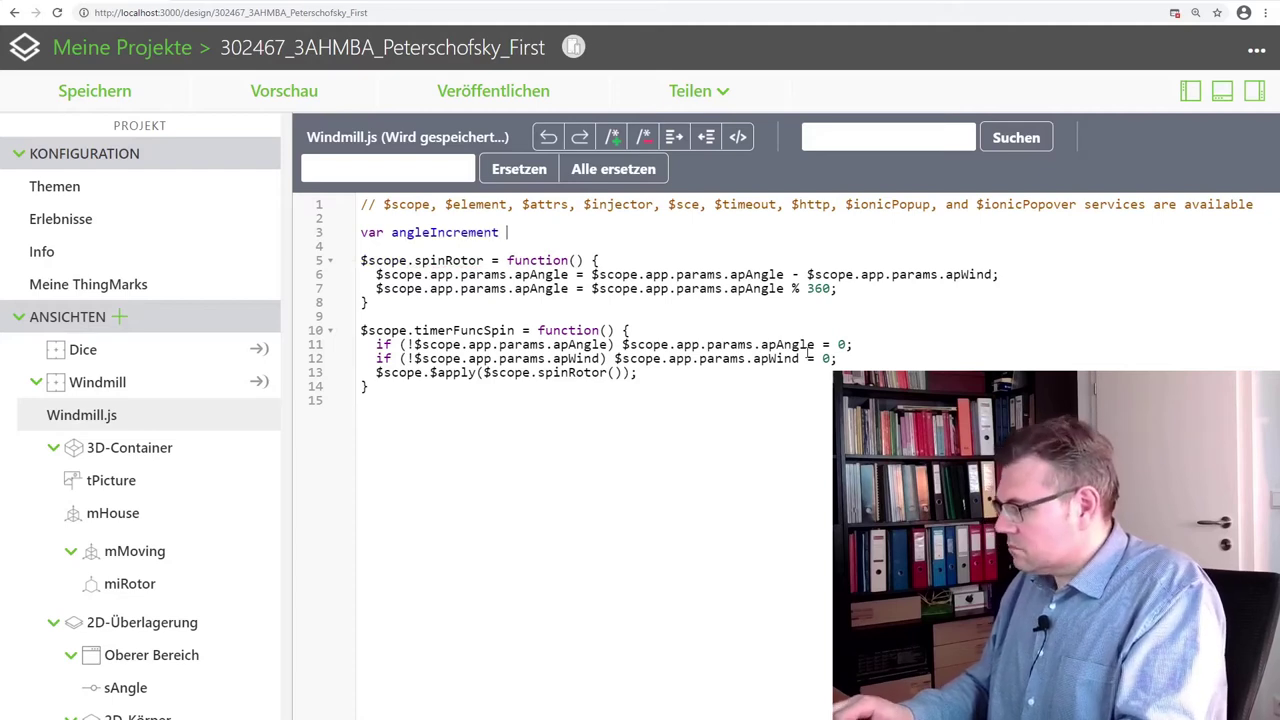
text( = 1;)
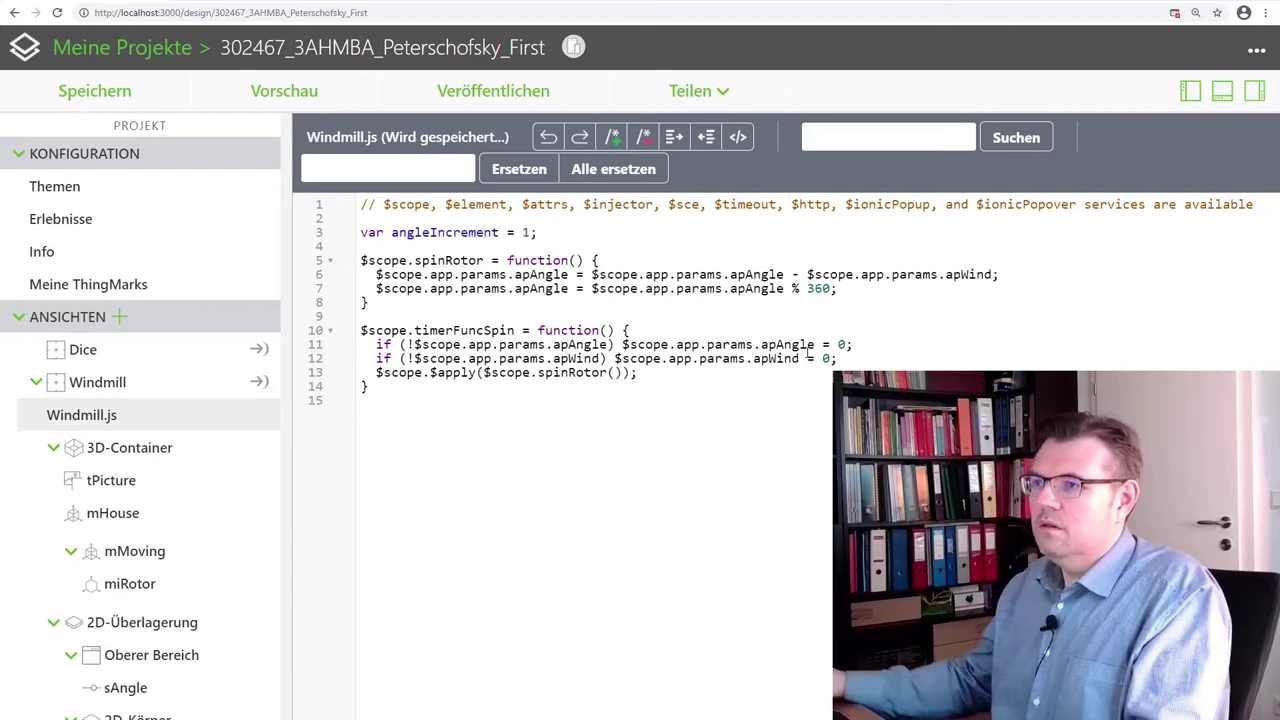
Replace the 0 assigned to apWind in the second if line with the angleIncrement variable
double_click(470, 233)
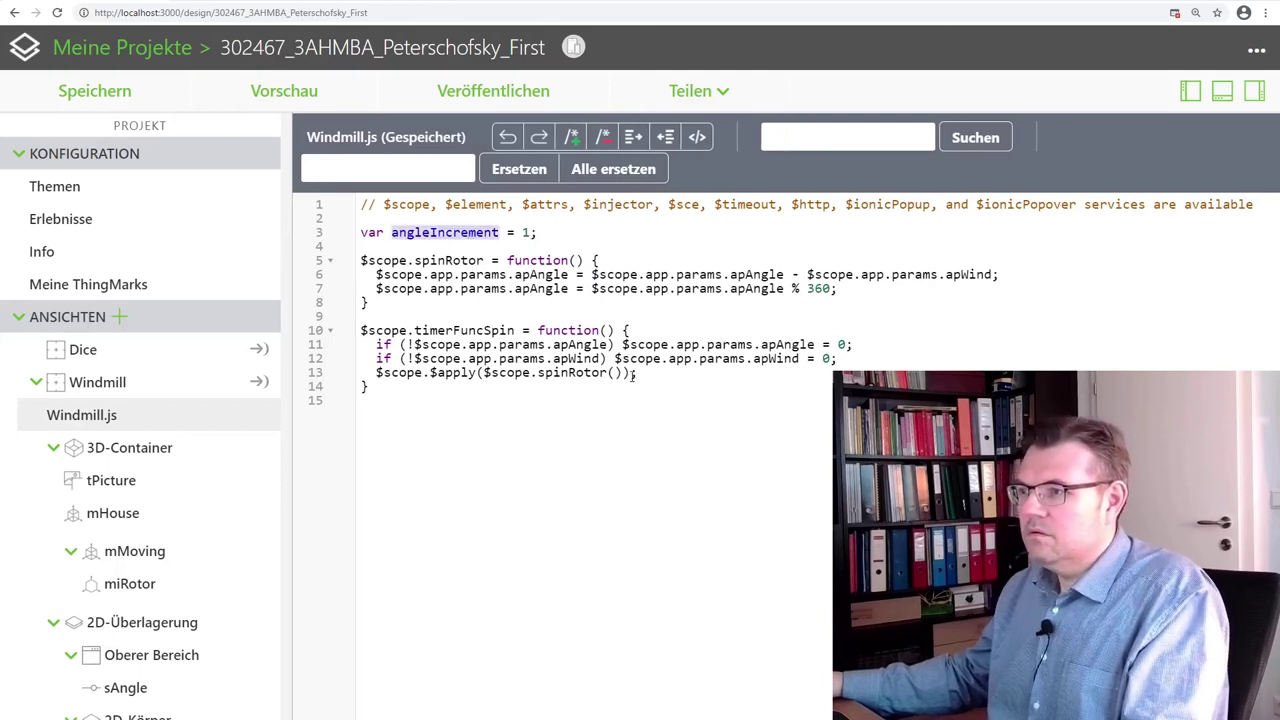
double_click(827, 358)
text(angleIncrement)
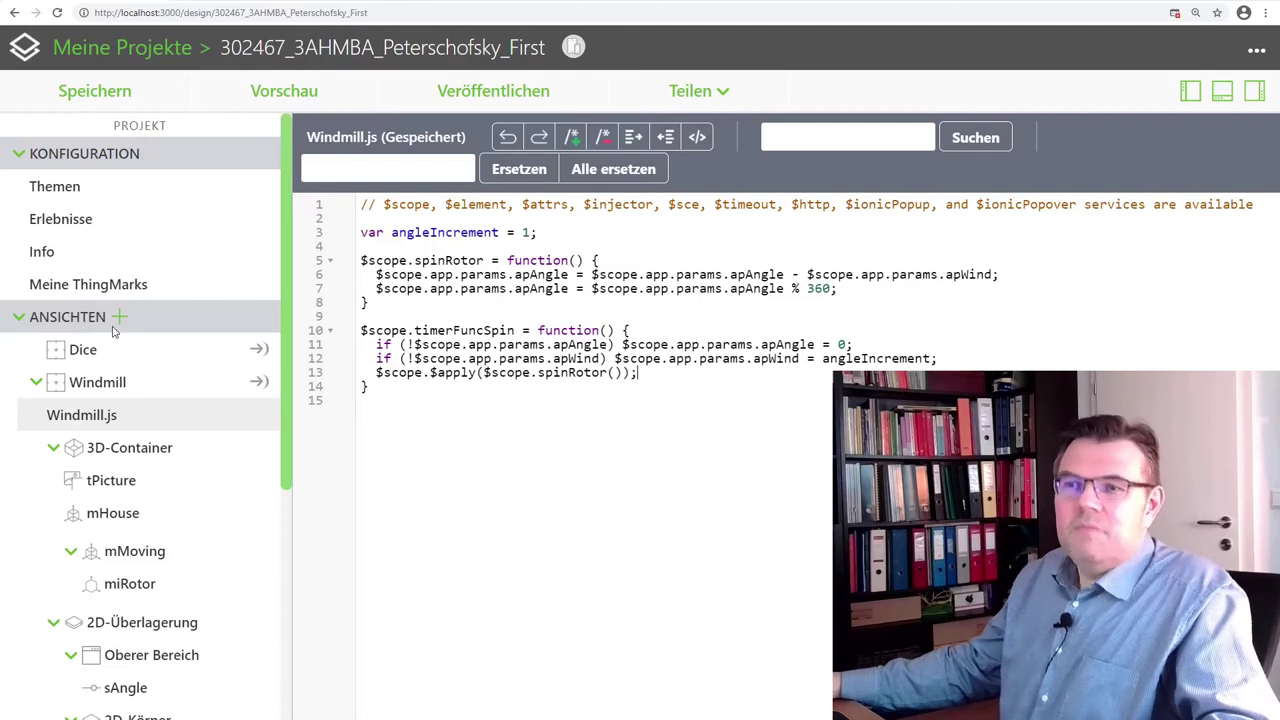
Open the Windmill view's 3D-Container and clear the values of the application parameters apAngle and apWind
click(117, 456)
double_click(1096, 187)
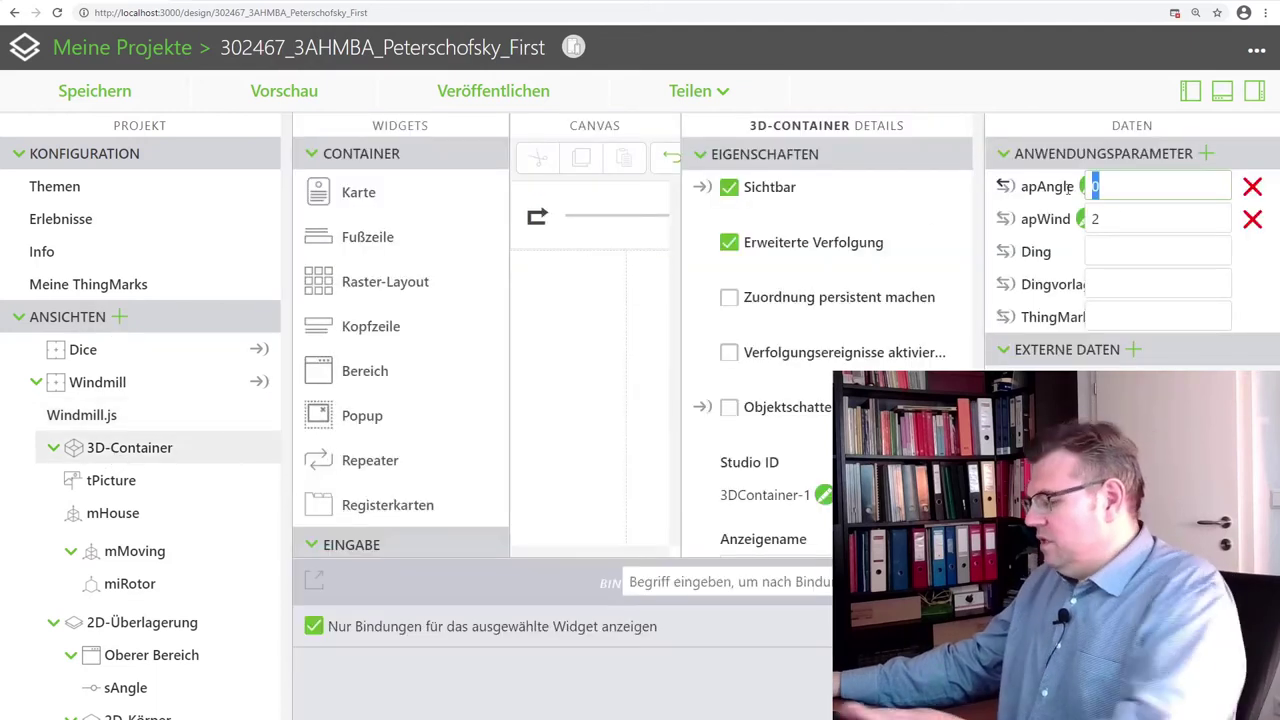
key(BackSpace)
double_click(1141, 218)
key(BackSpace)
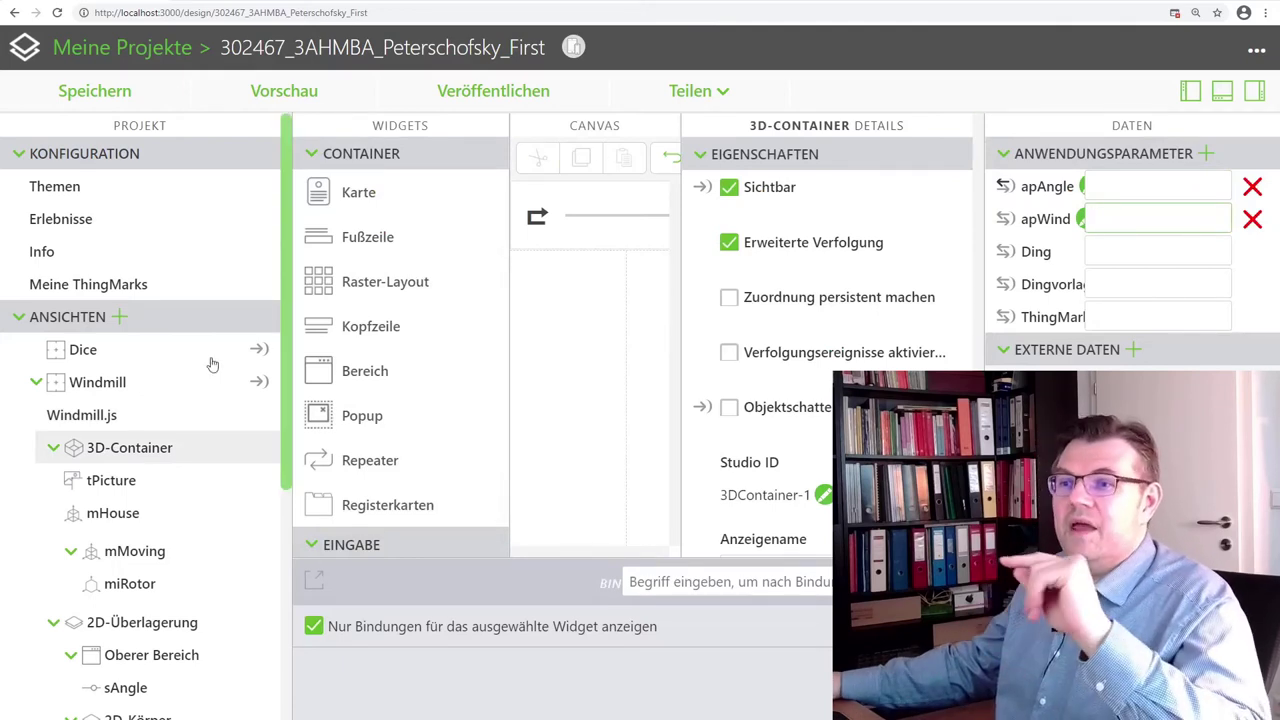
Open Windmill.js and add an empty function $scope.fStartWind = function() { } below timerFuncSpin, separated by a blank line
click(114, 418)
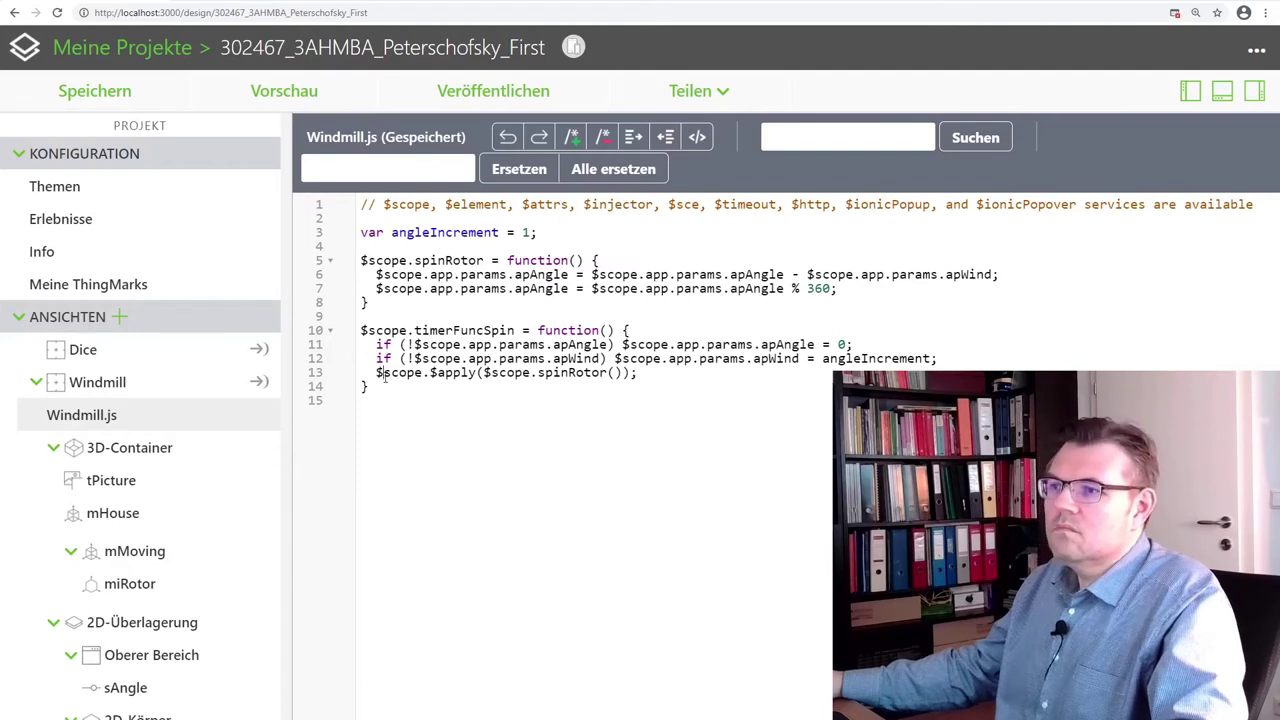
click(671, 437)
key(Return)
key(Return)
key(Up)
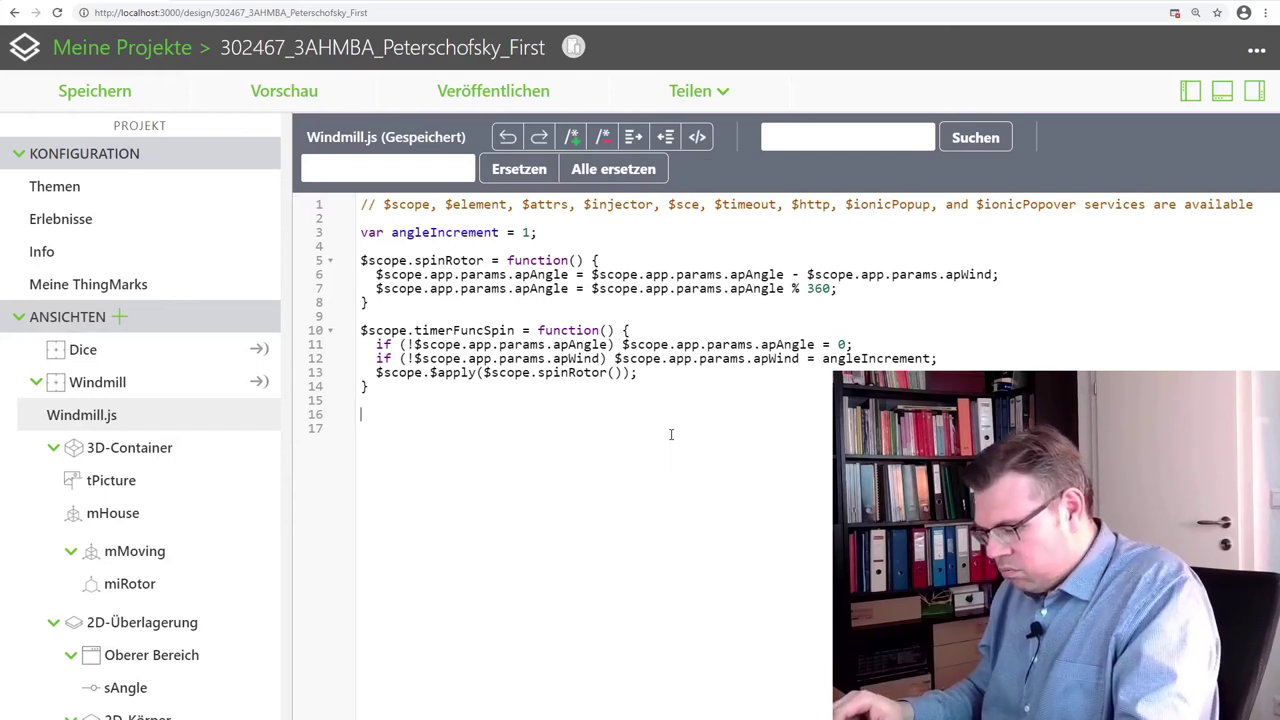
text($)
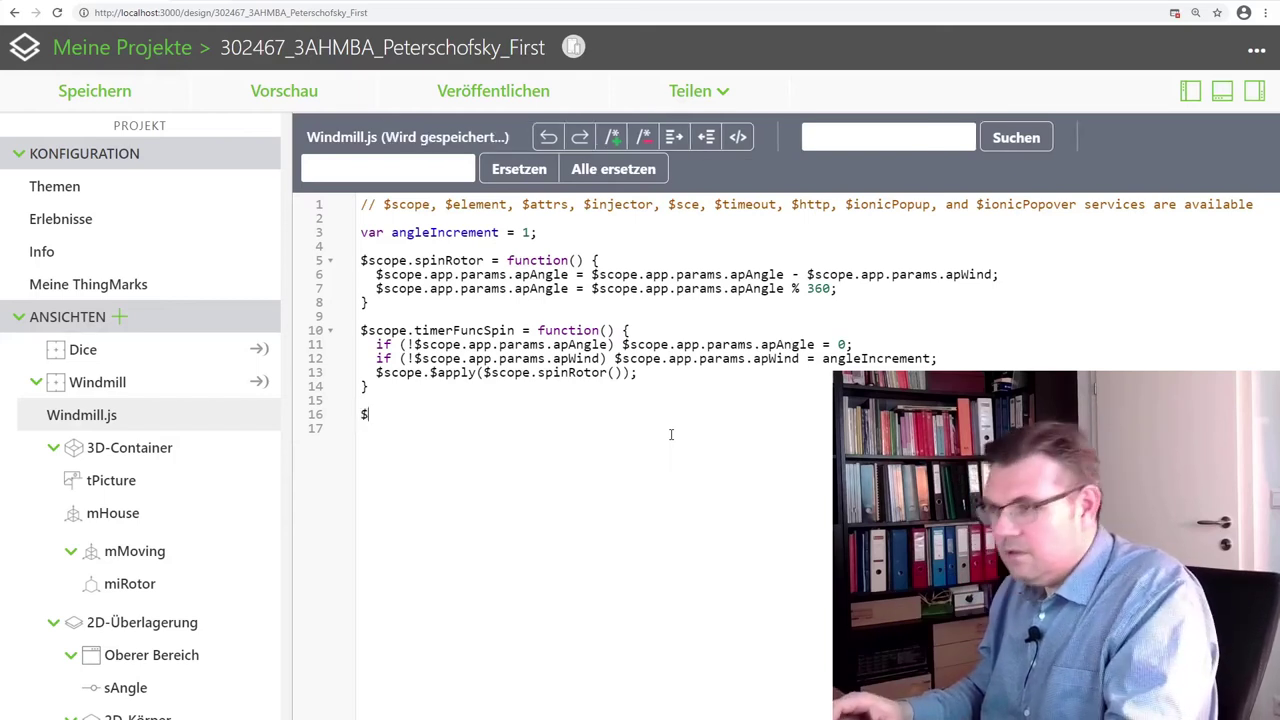
text(scope,)
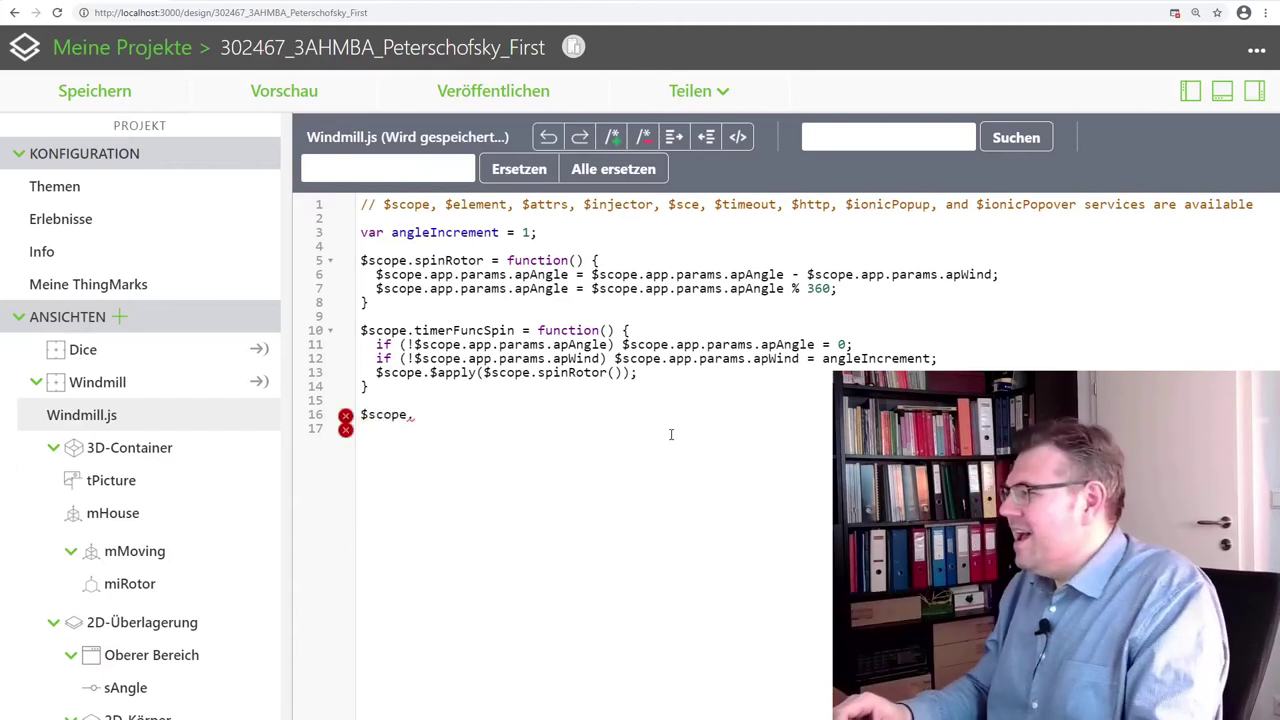
text(fSt)
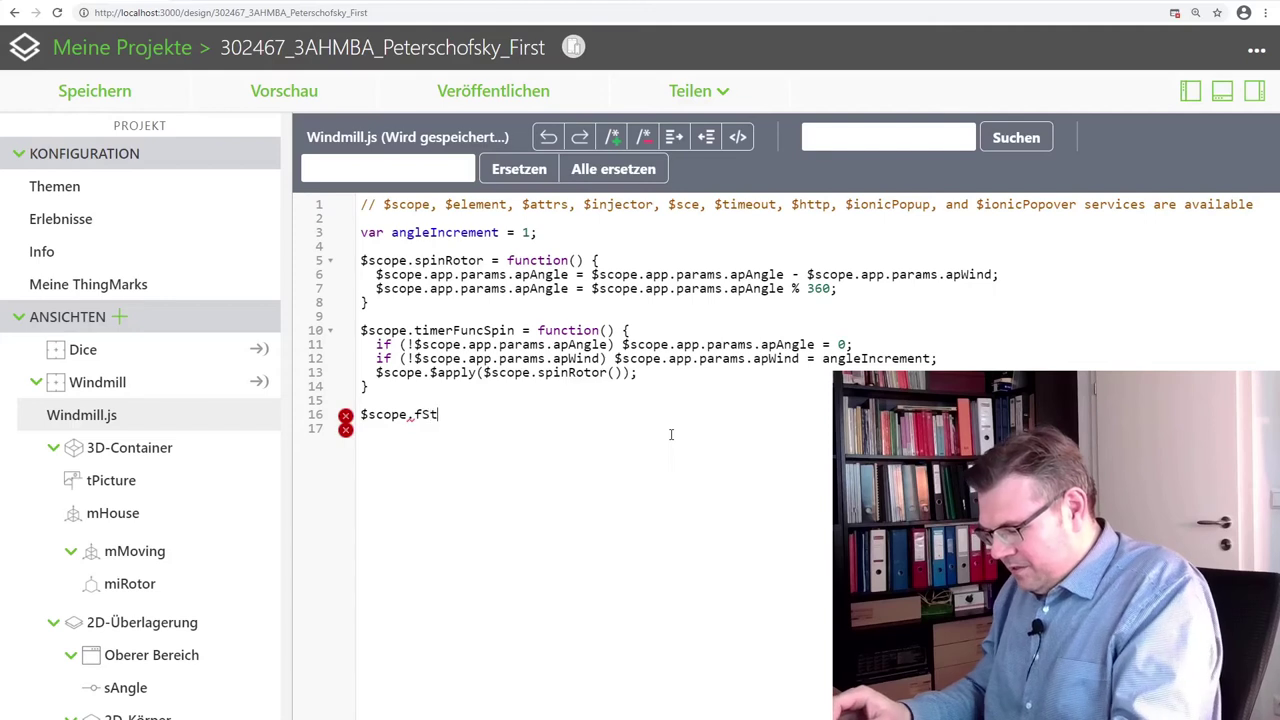
text(artWind)
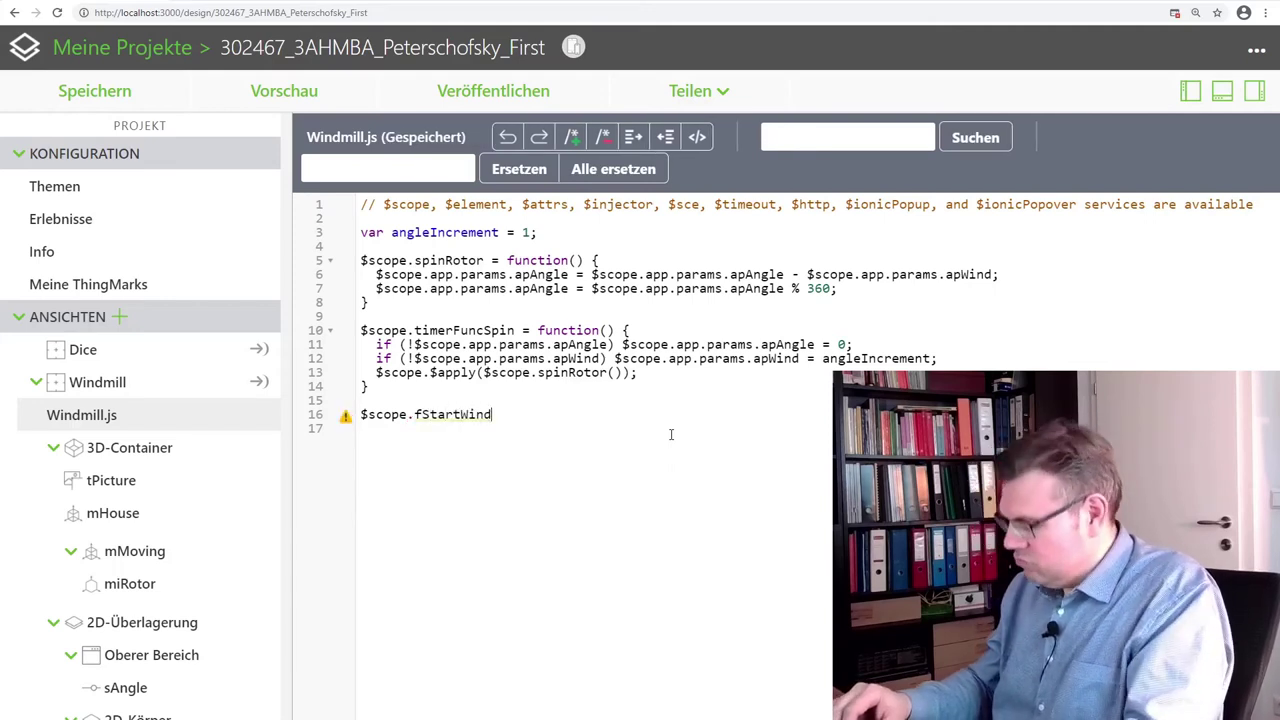
text( = function() )
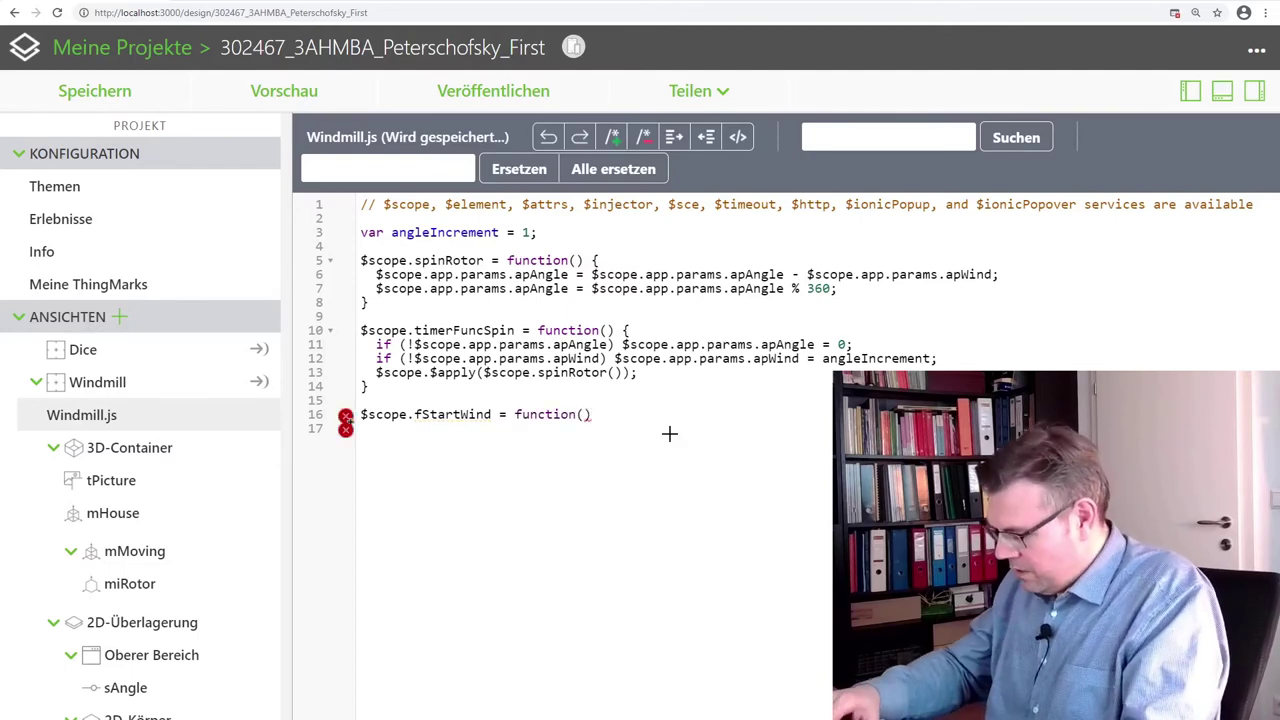
text({)
key(Return)
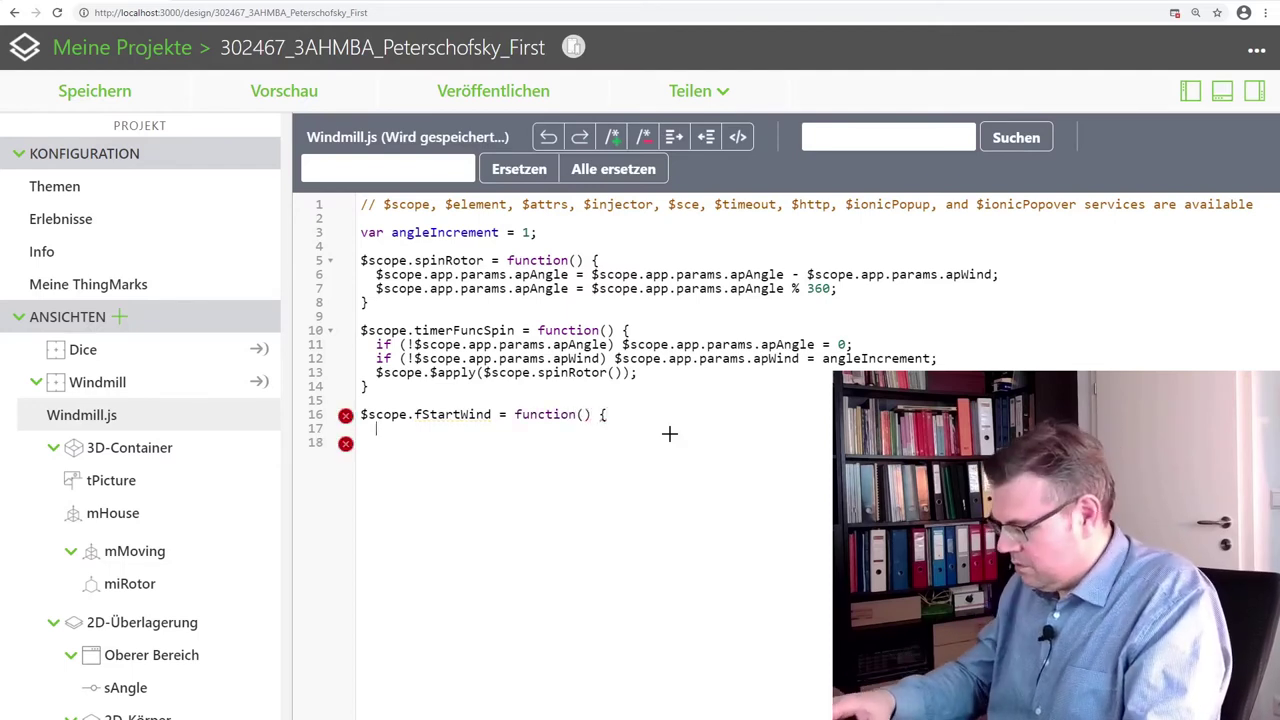
text(})
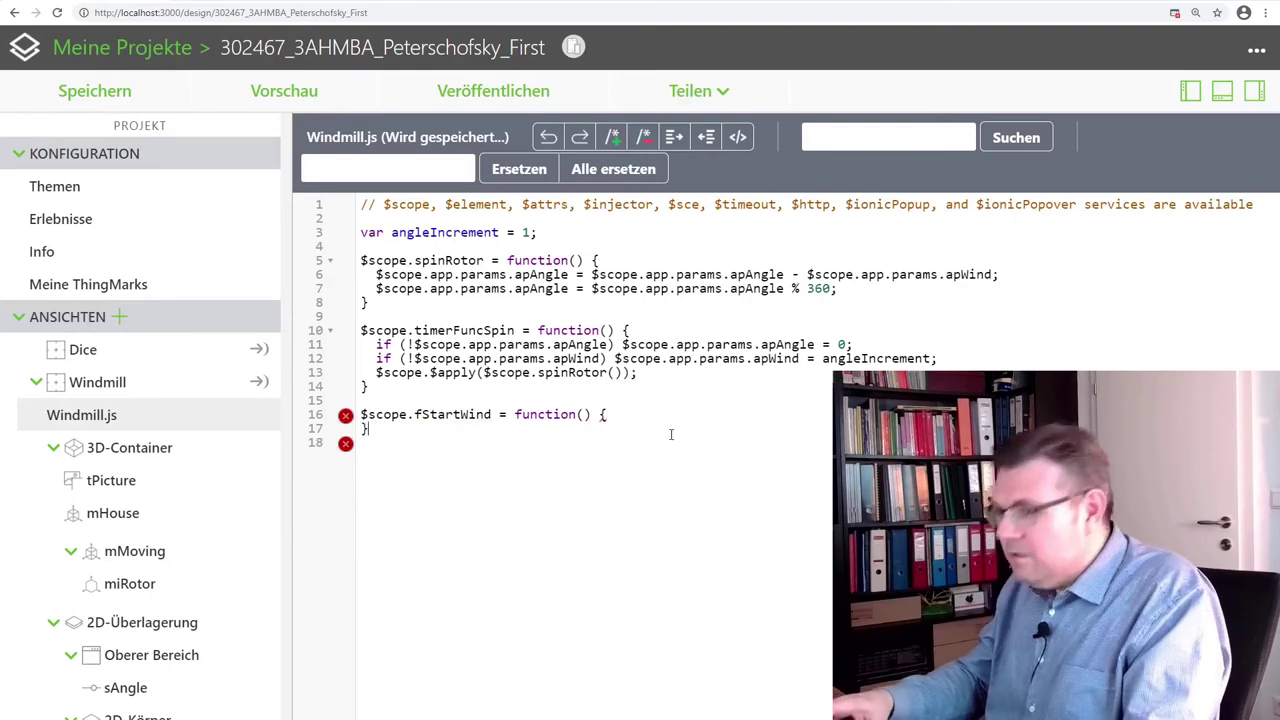
Duplicate the empty fStartWind function below itself after a blank line and rename the copy to fStopWind
key(Up)
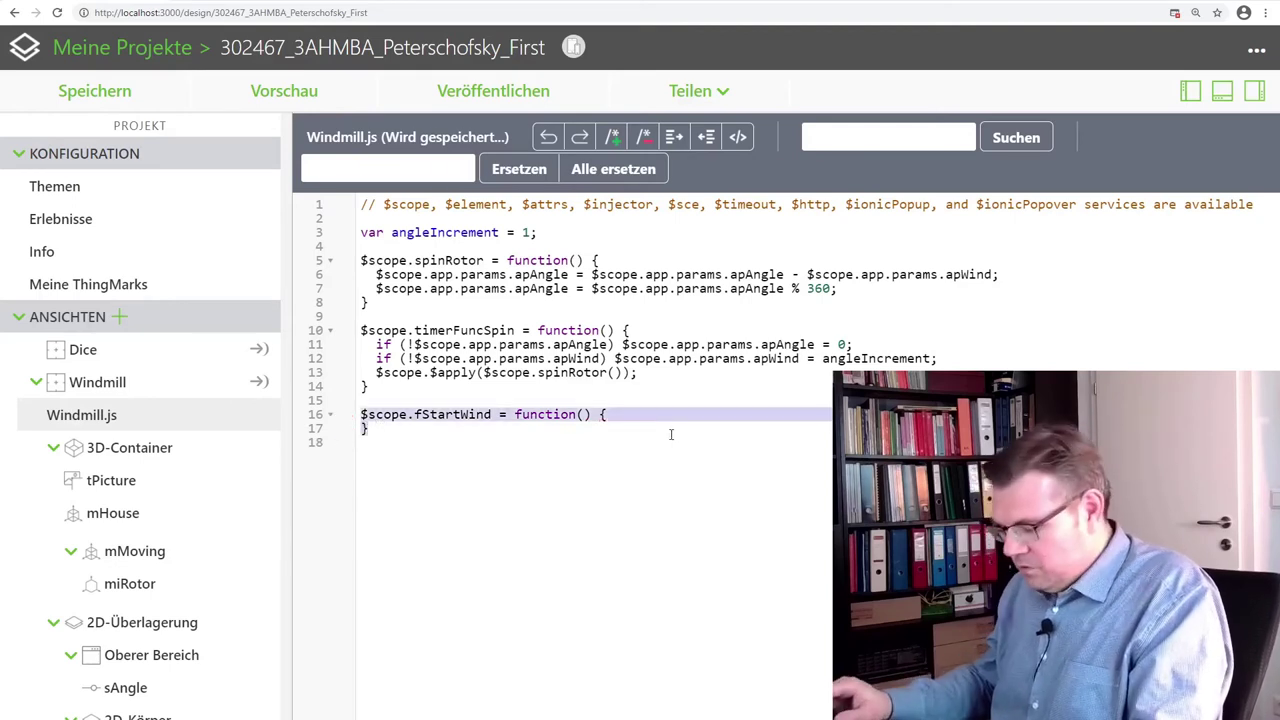
key(Down)
key(Down)
key(Return)
text($scope.fStartWind = function() { })
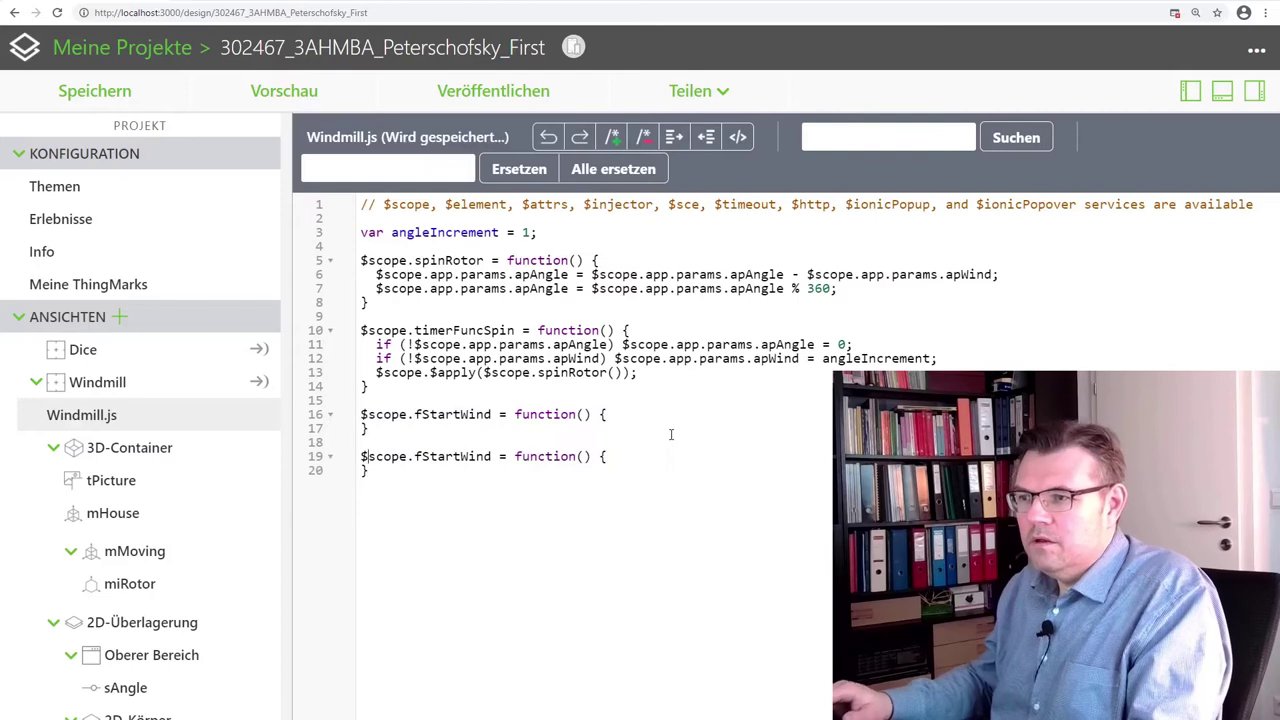
key(Left)
key(Left)
key(Left)
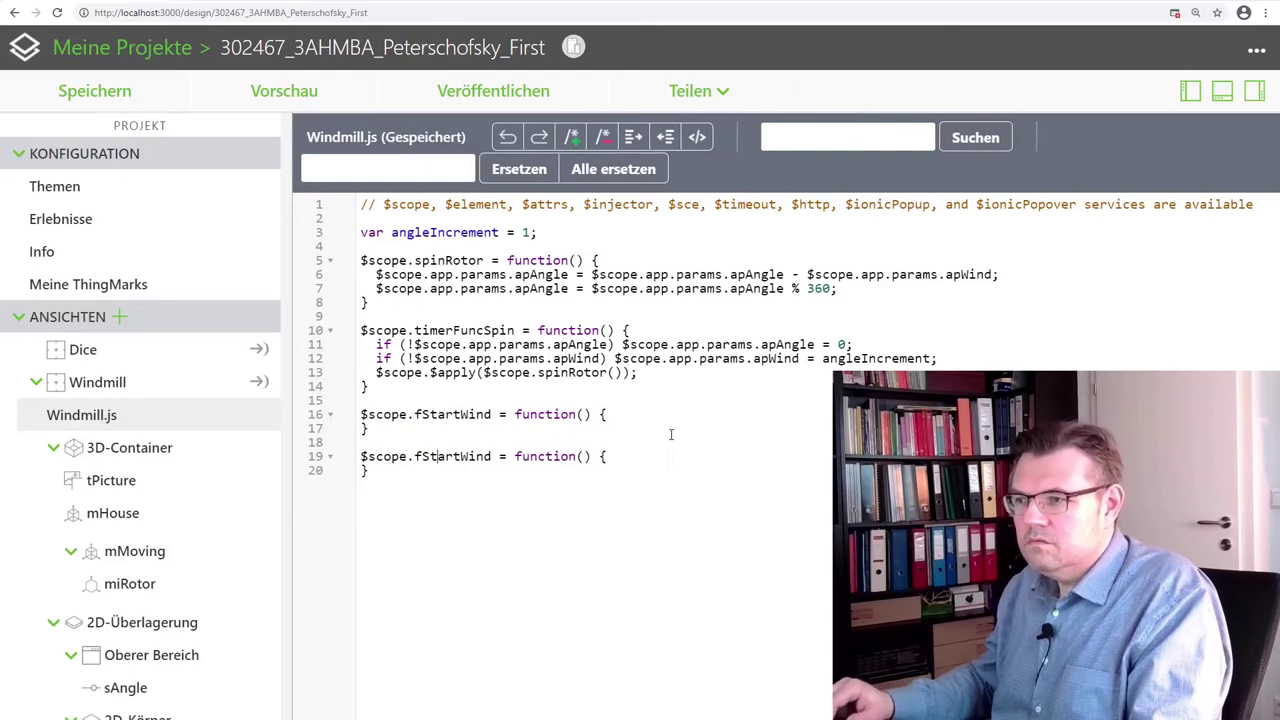
key(shift+Right)
key(shift+Right)
key(shift+Right)
text(op)
Insert an empty line inside the body of the fStartWind function
key(Up)
key(Up)
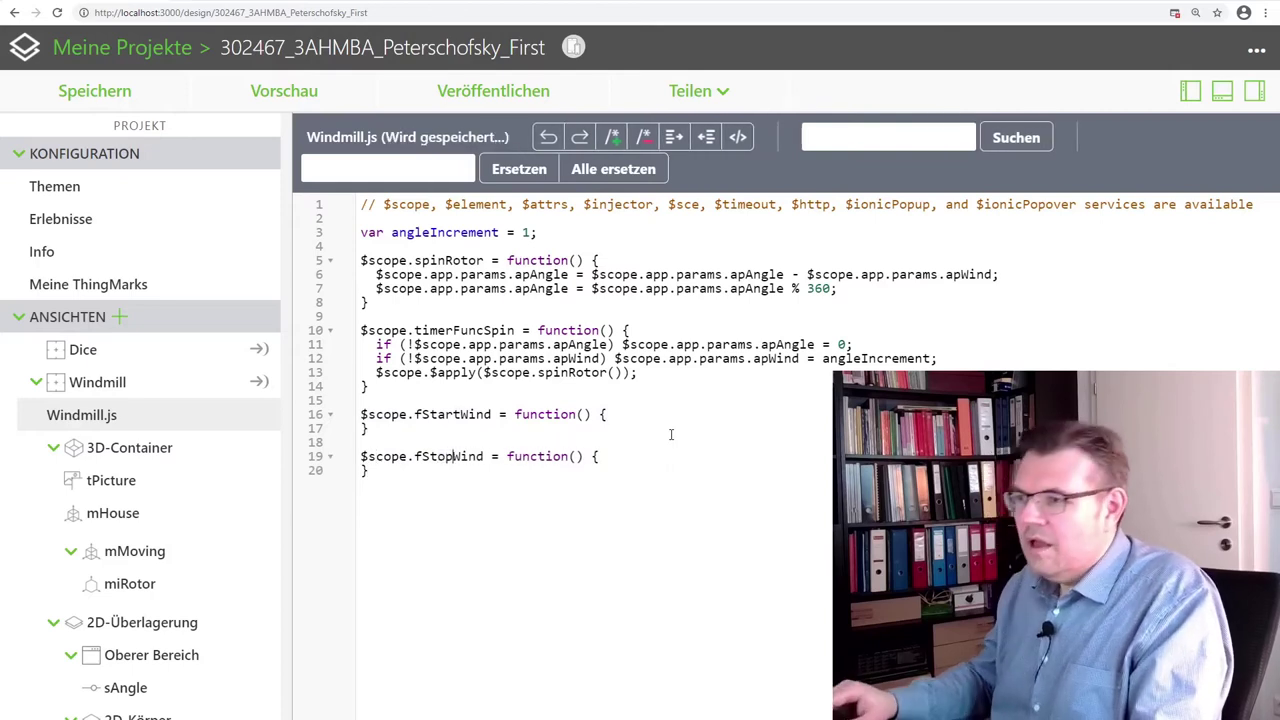
key(End)
key(Return)
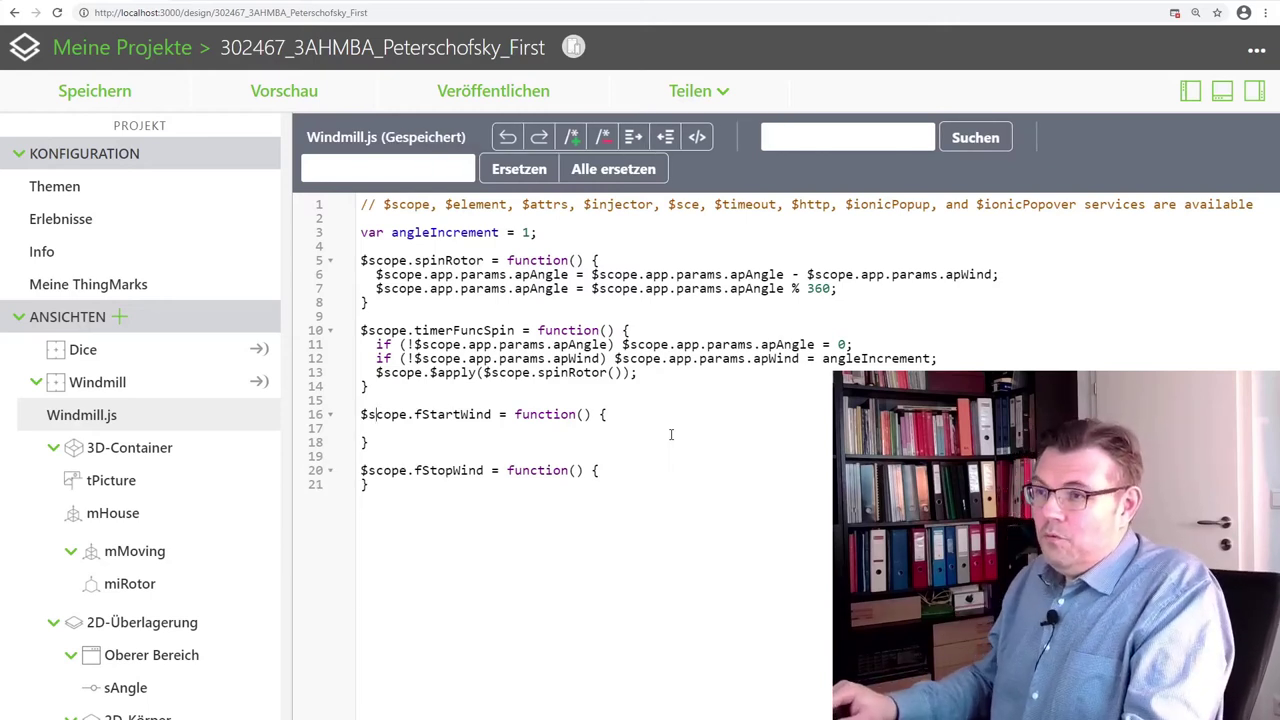
Declare var timerId = -1; on the blank line above the angleIncrement variable
key(Up)
key(Up)
key(Up)
key(Up)
key(Up)
key(Up)
key(Up)
key(Up)
key(Up)
key(Up)
key(Up)
text(v)
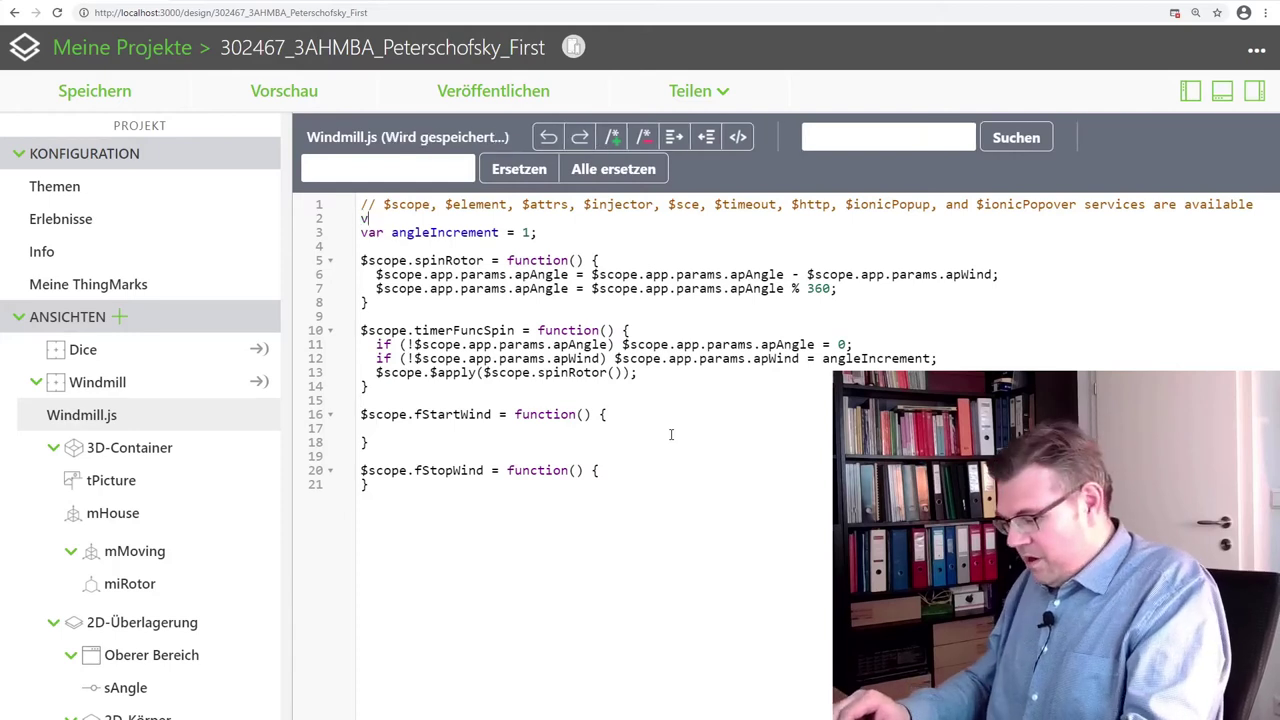
text(ar timerIf)
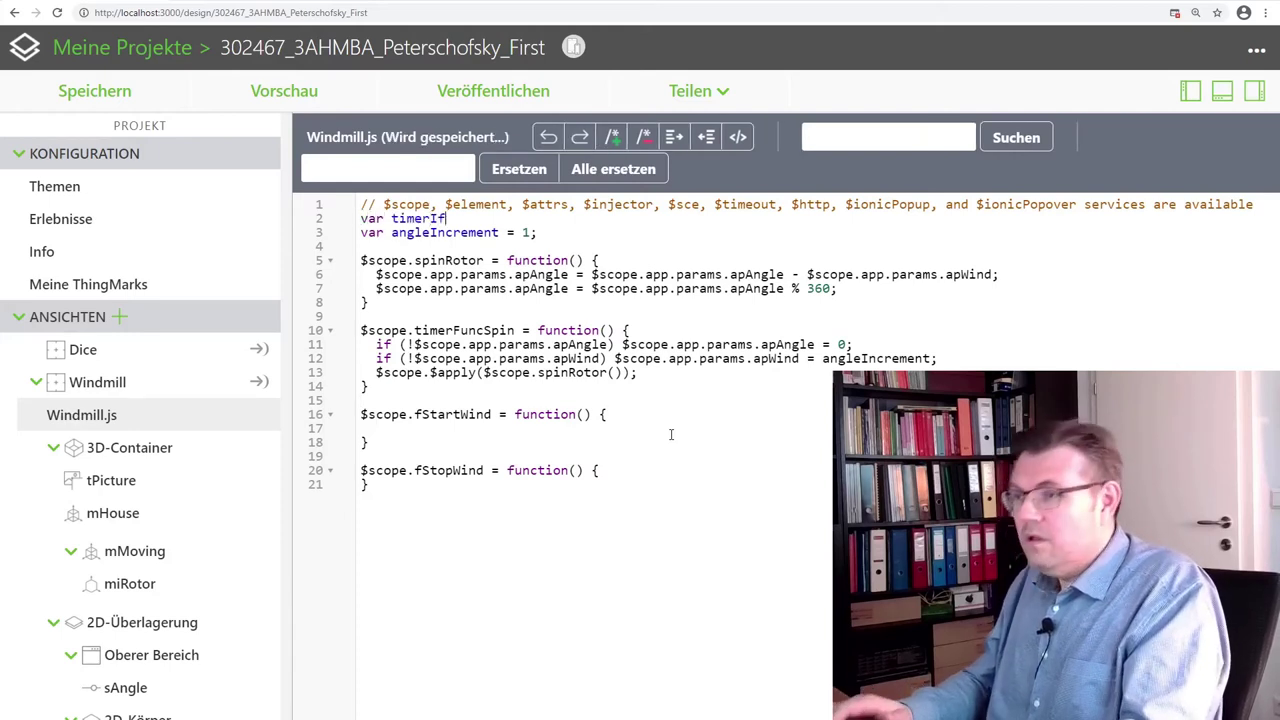
key(BackSpace)
text(d = -1;)
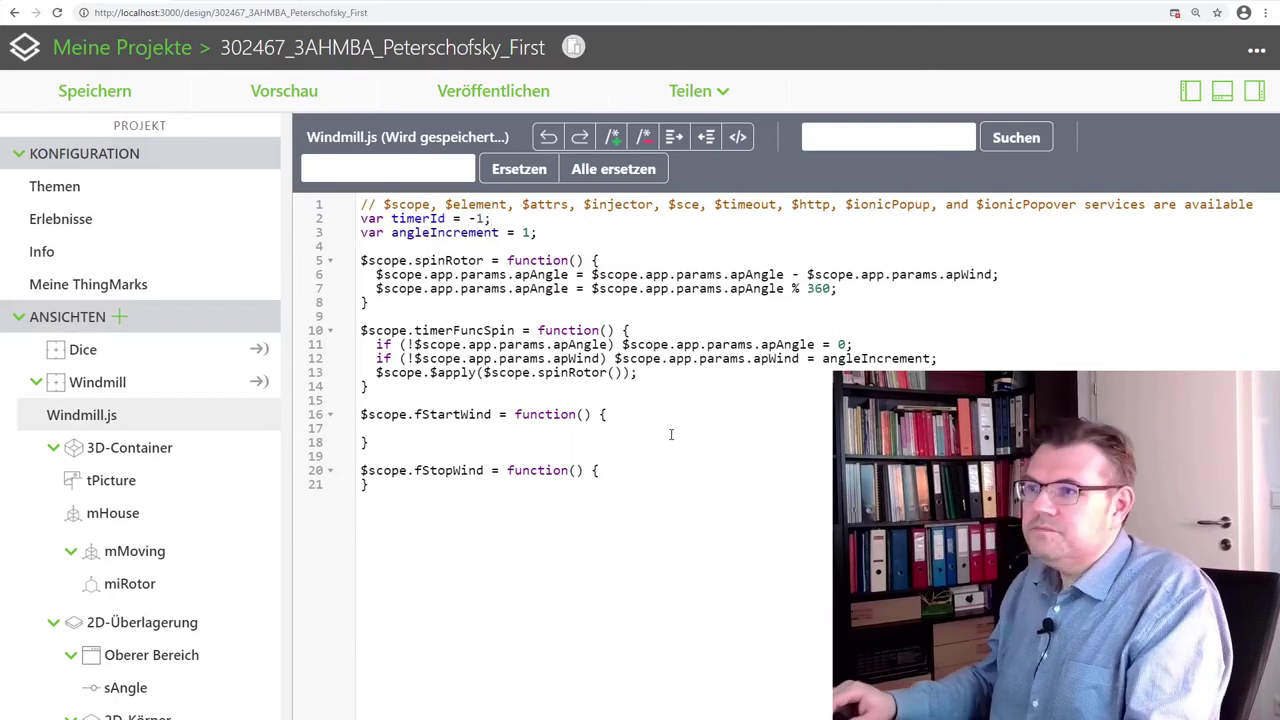
Fill the fStartWind body with timerId = setInterval($scope.timerFuncSpin, 50);, copying the function name from its definition
click(671, 434)
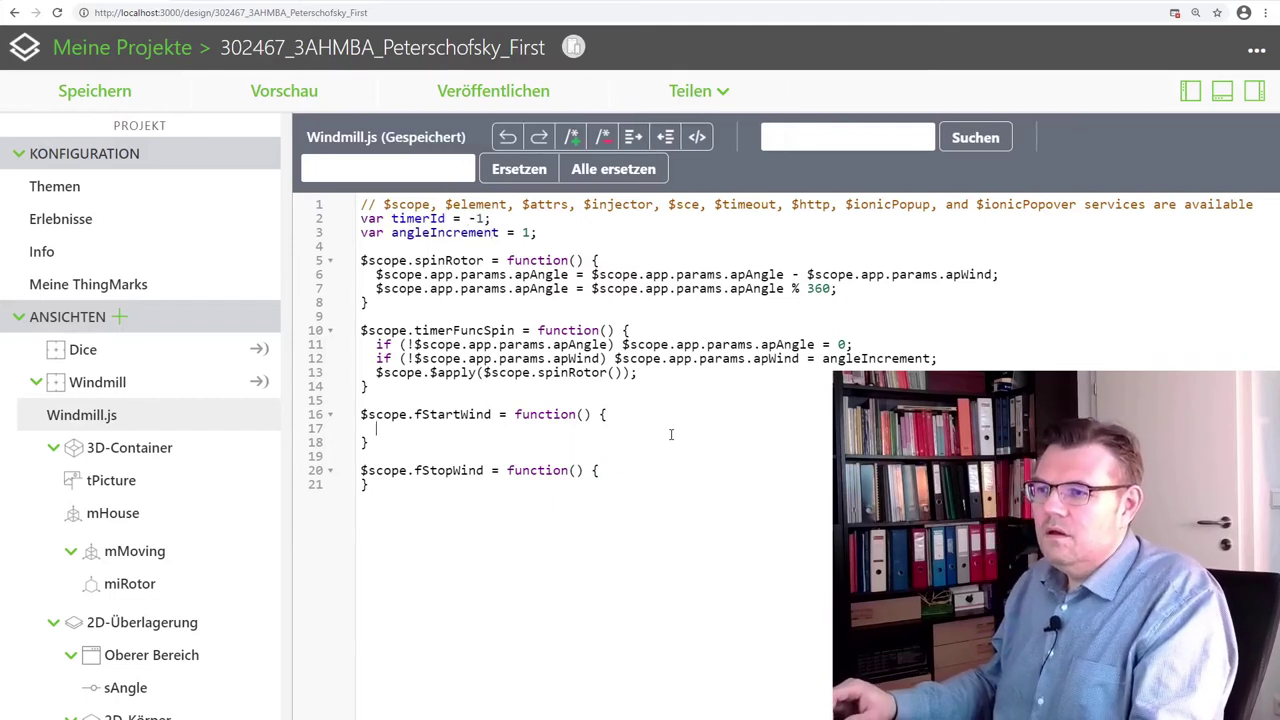
text(timerId =)
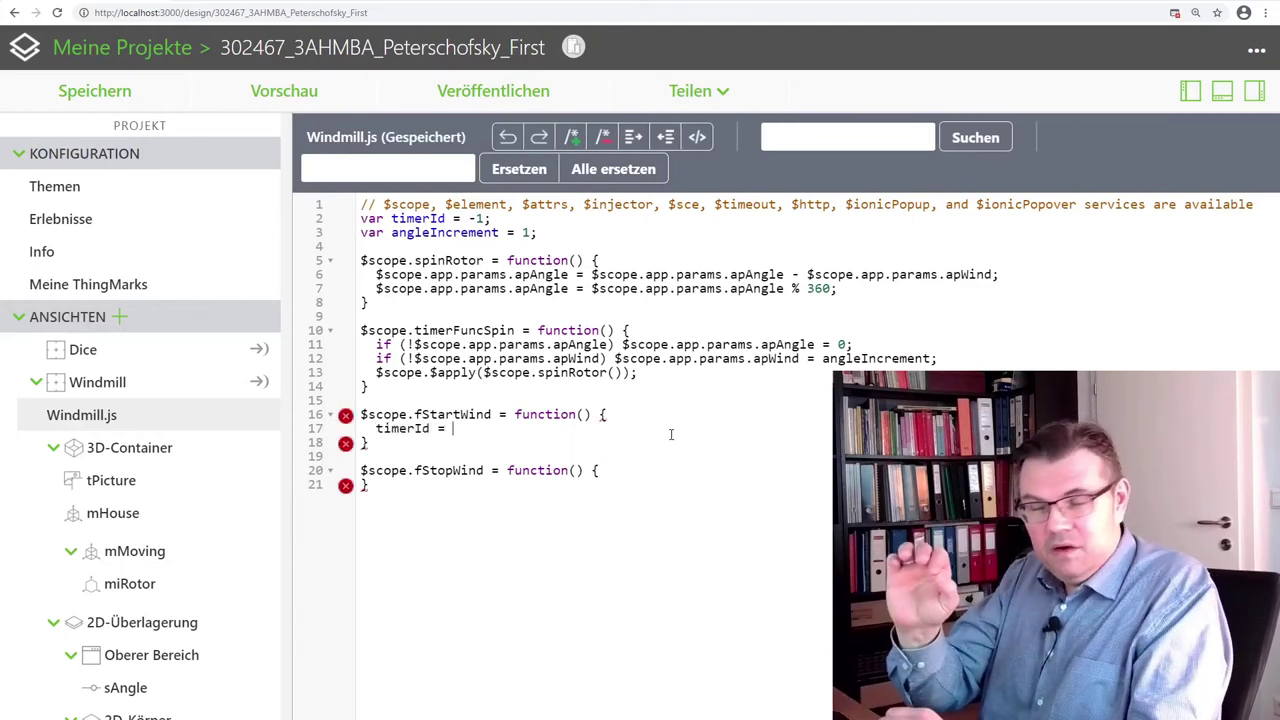
text(s)
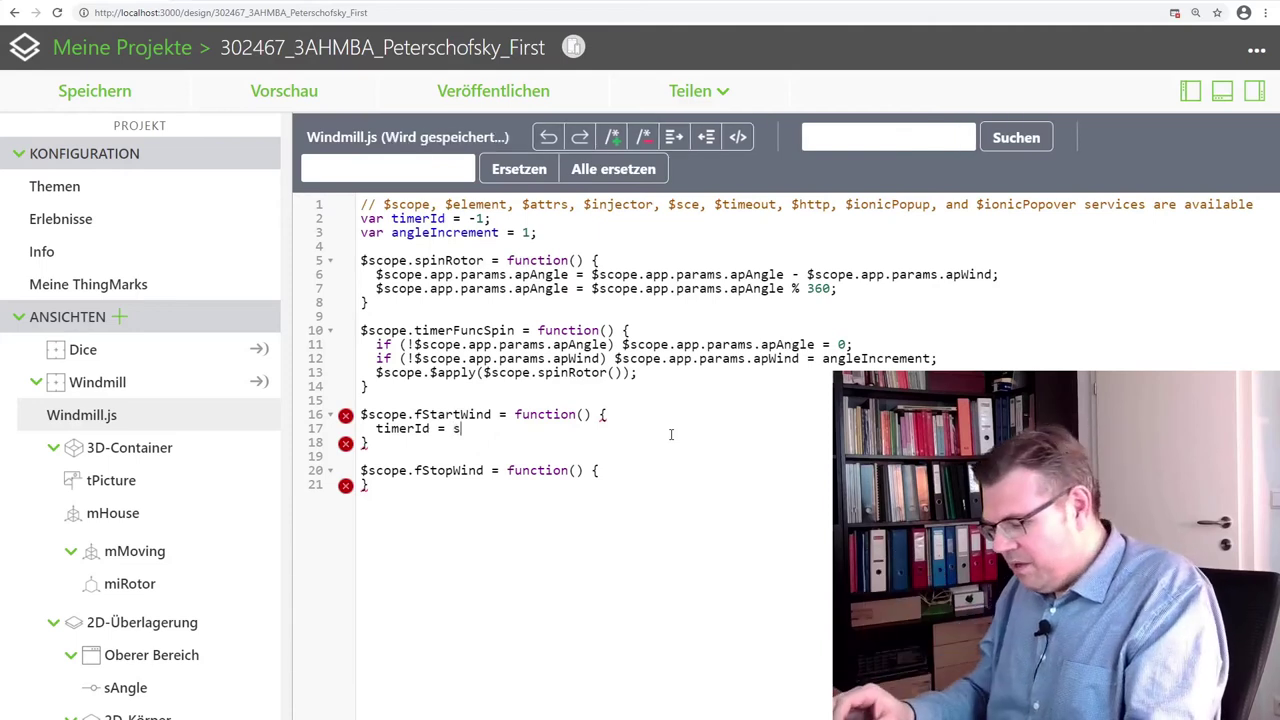
text(et)
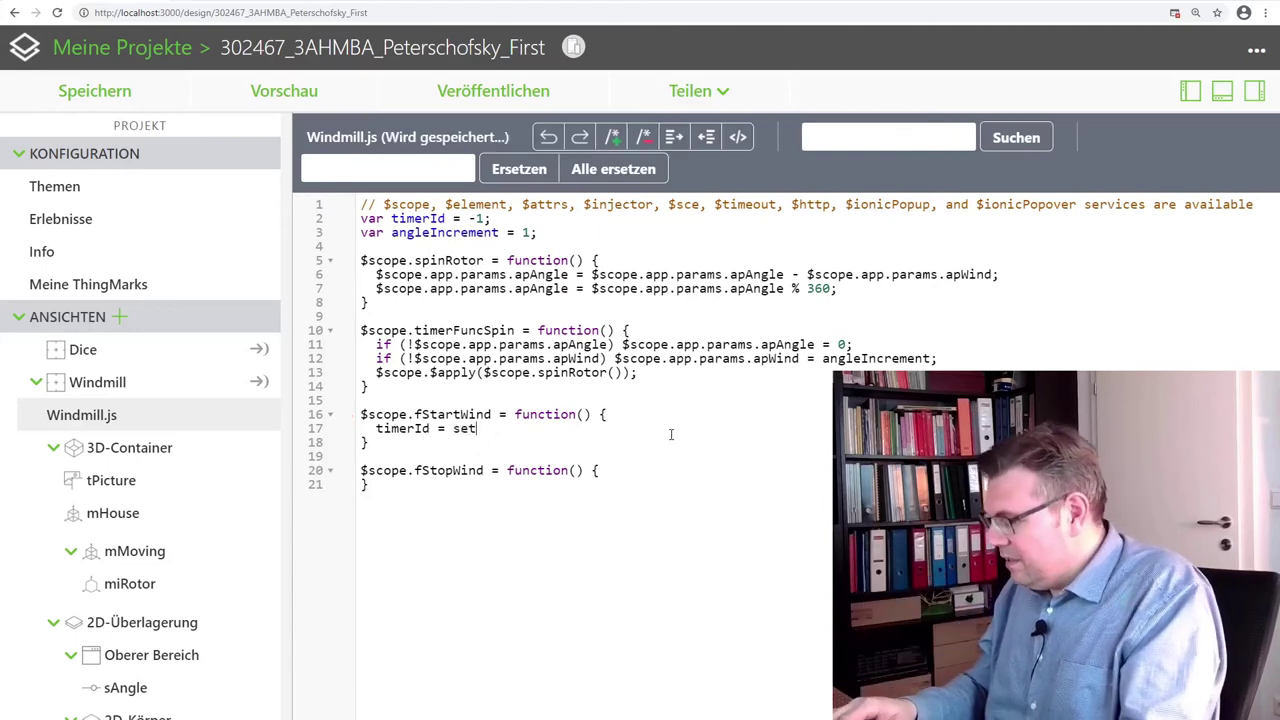
text(Interval)
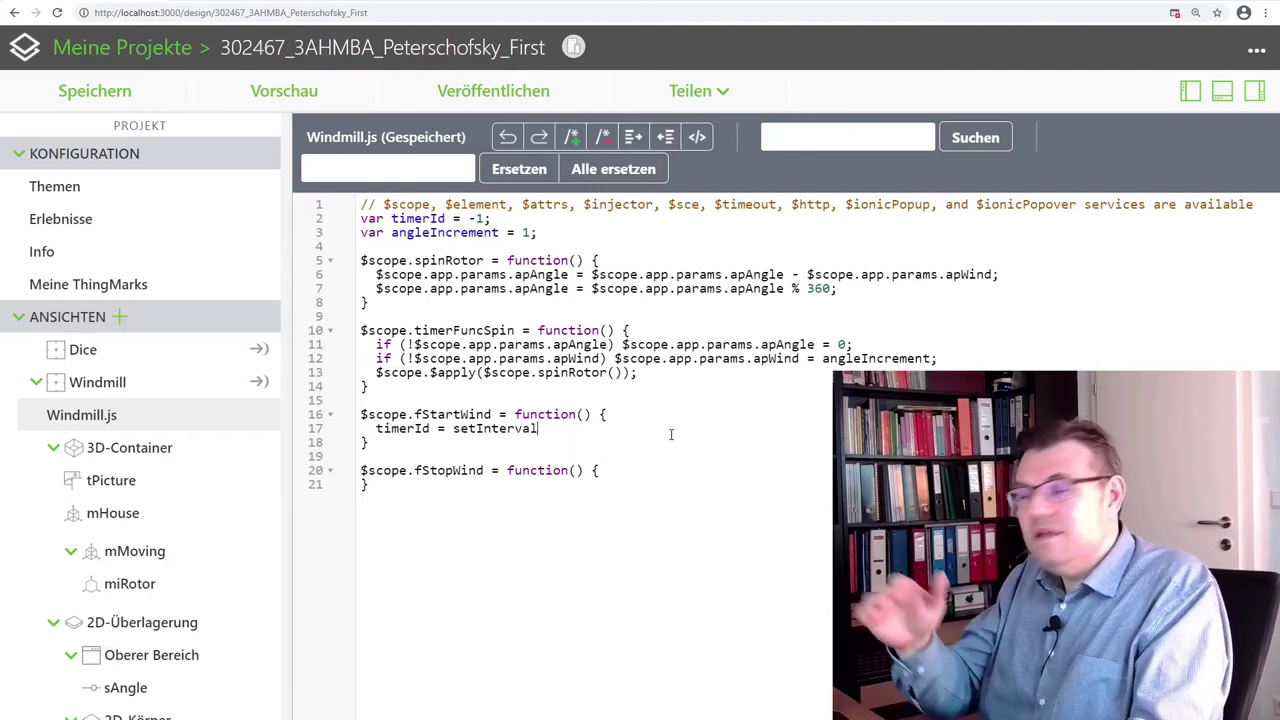
text(()
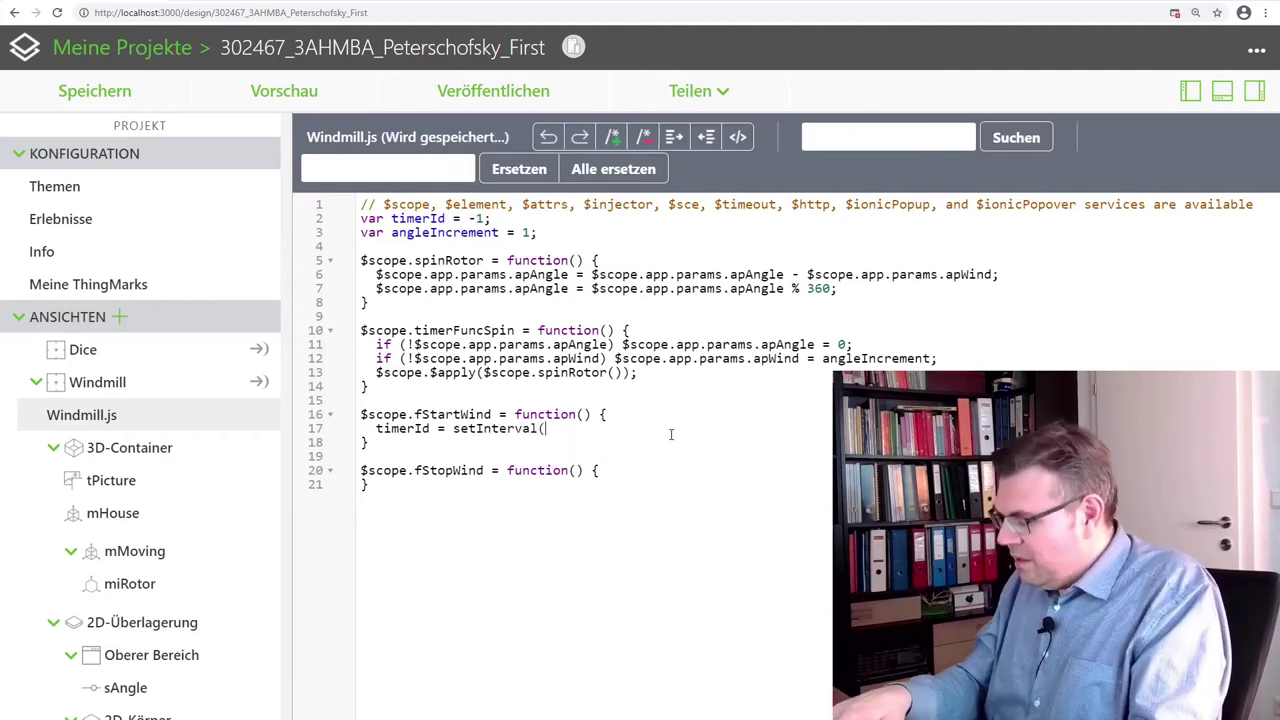
drag(514, 330, 363, 334)
key(ctrl+c)
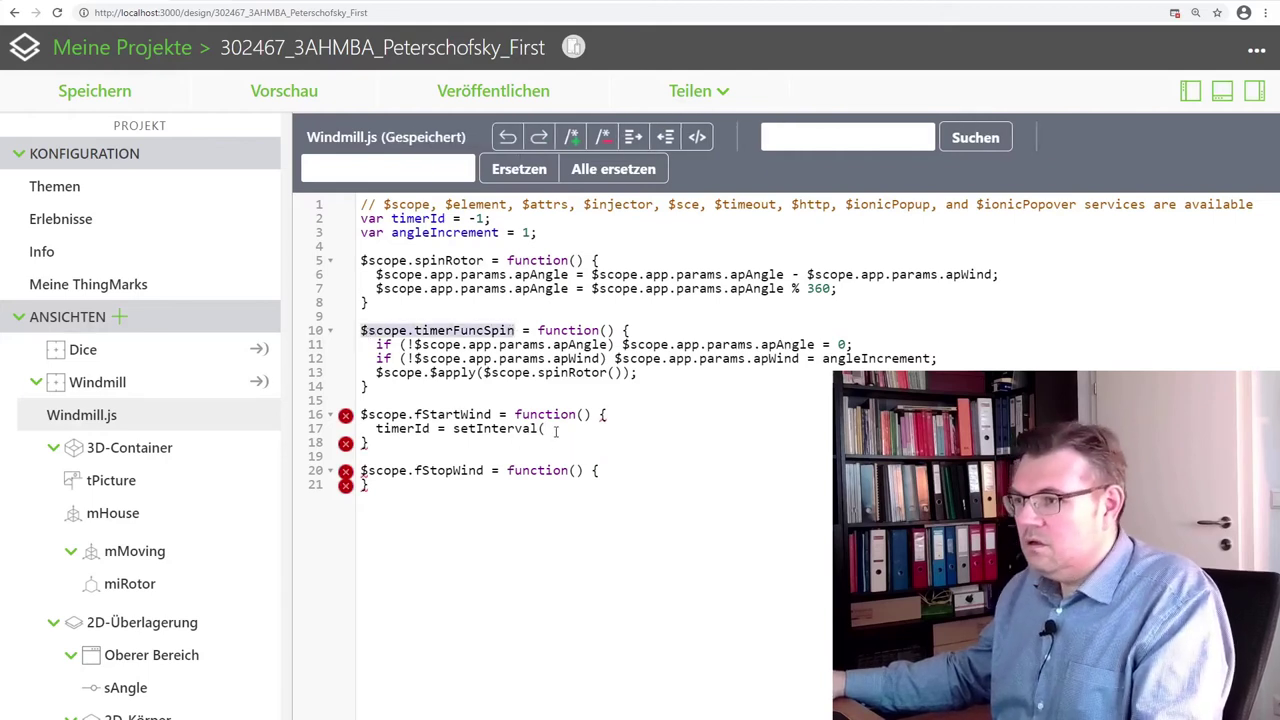
click(555, 430)
key(ctrl+v)
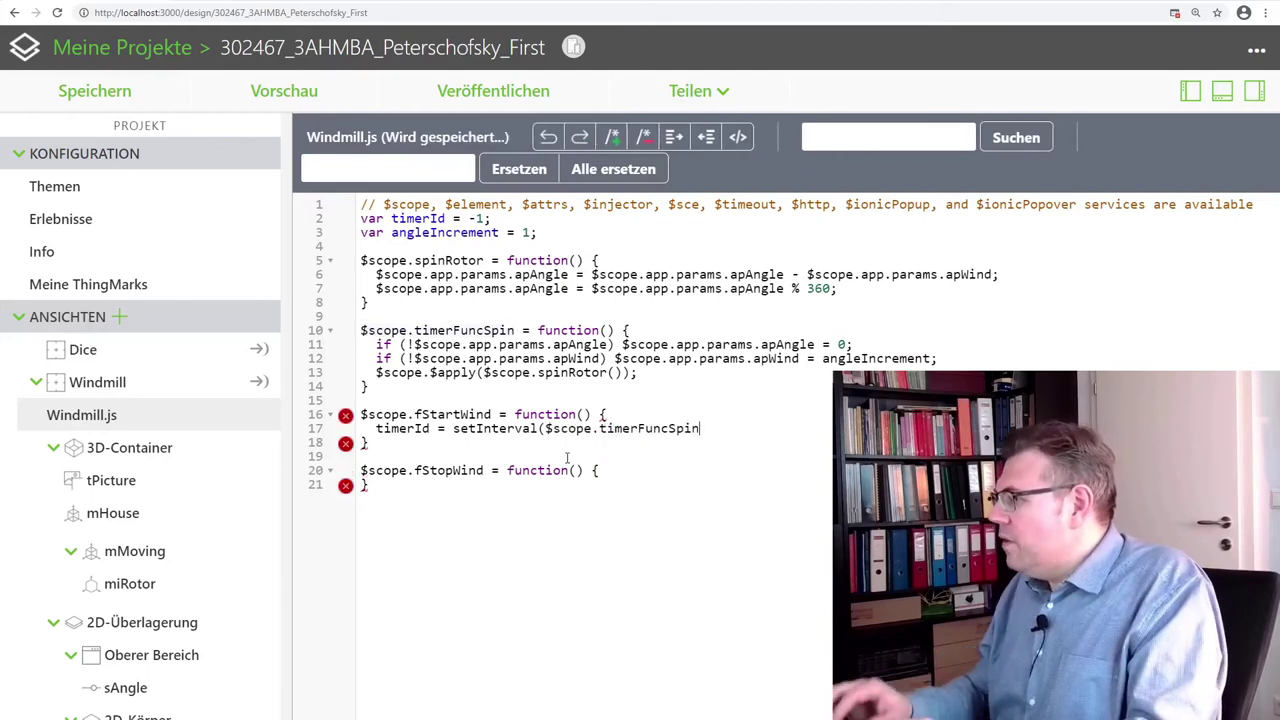
text(, )
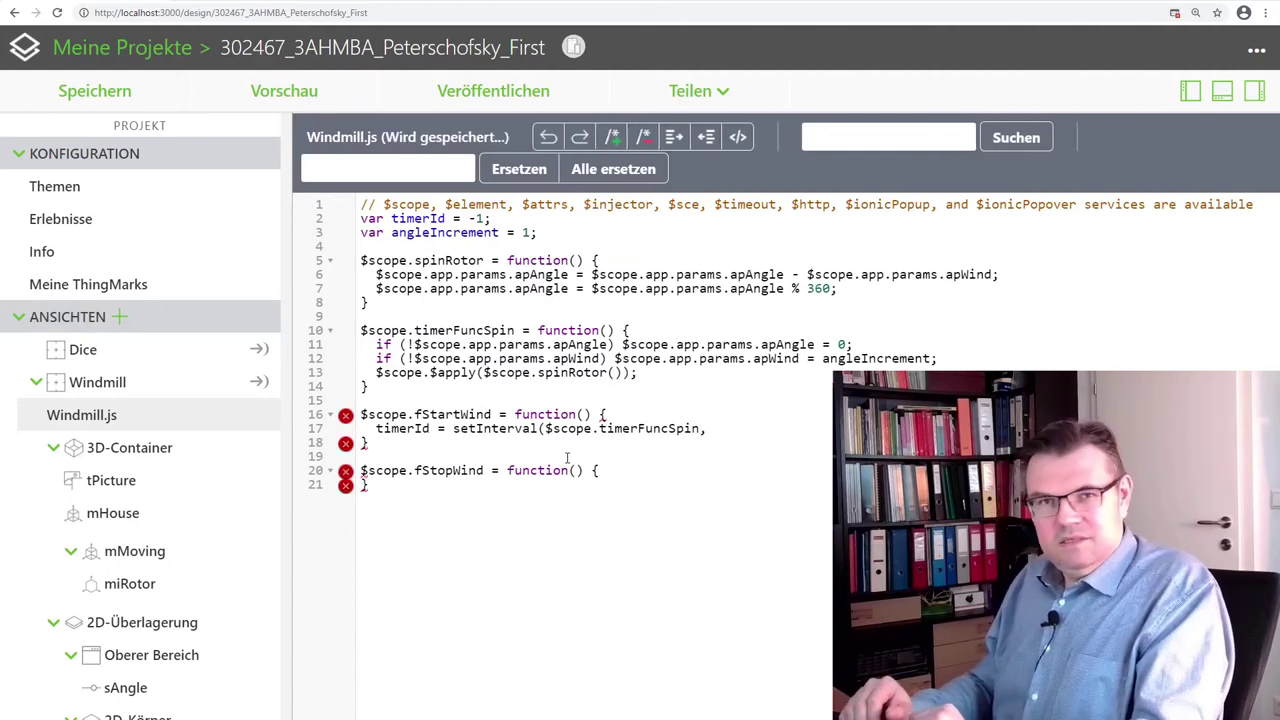
text( 5)
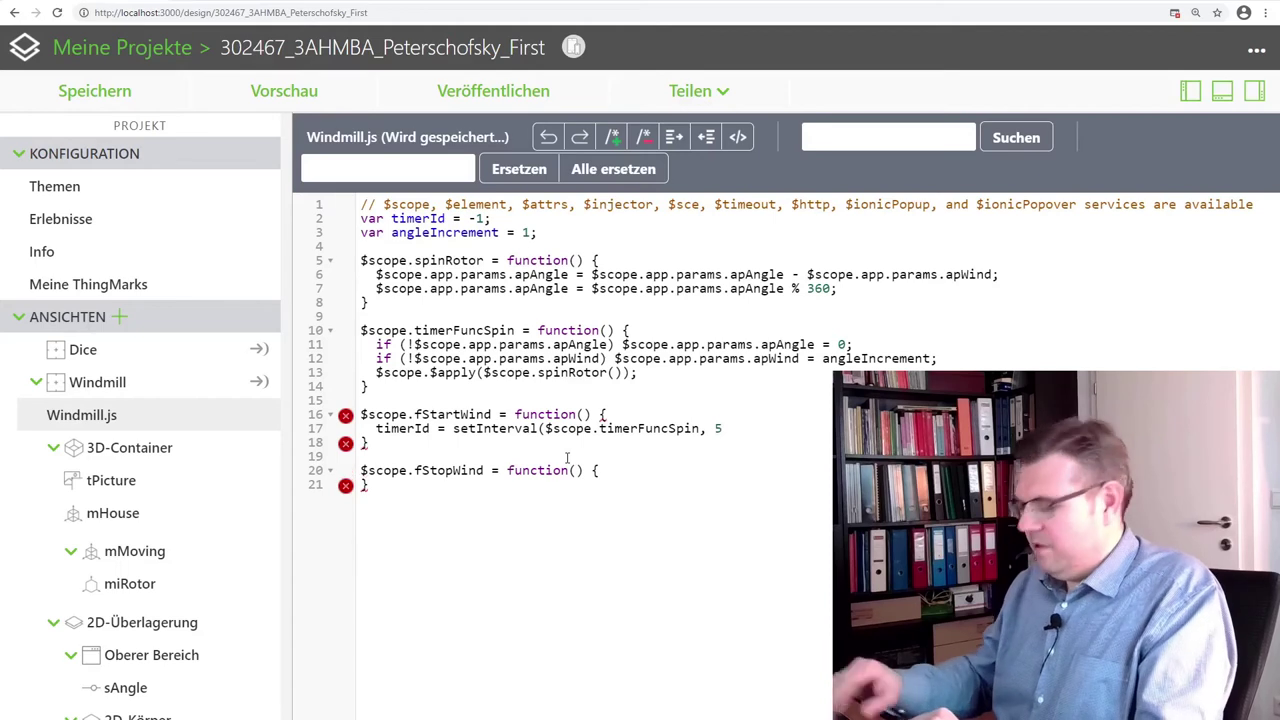
text(0);)
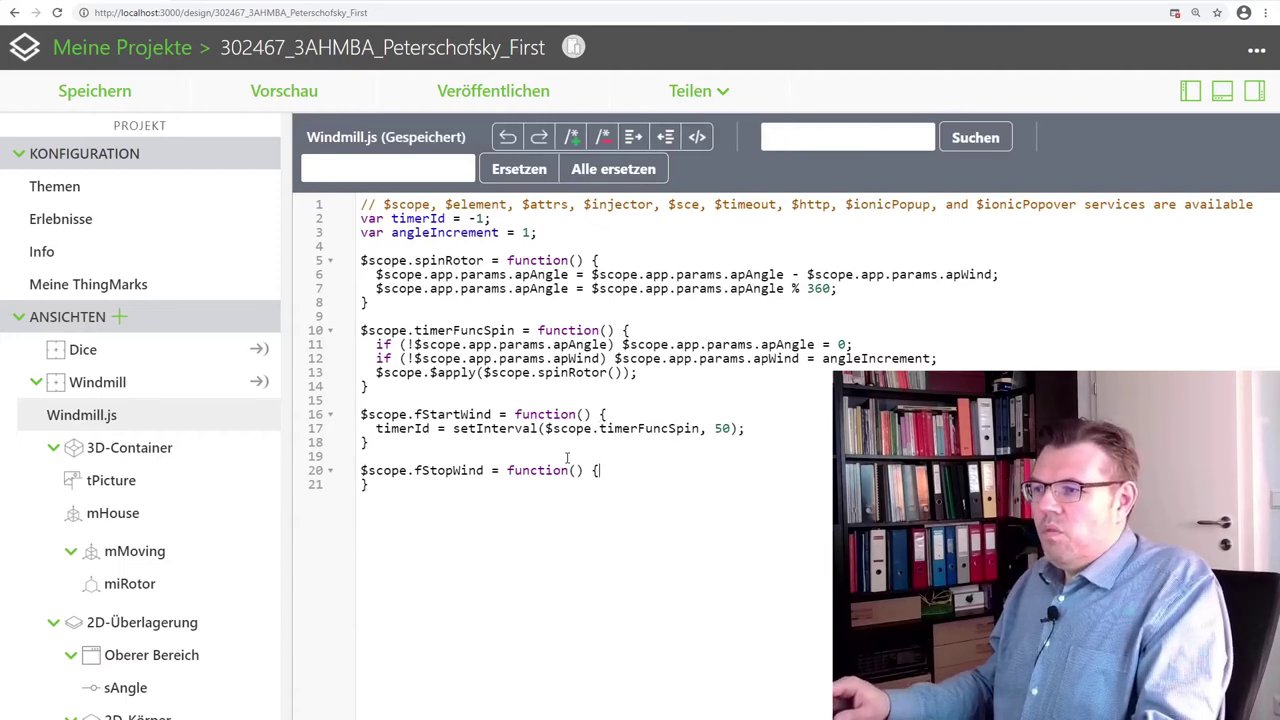
Add the line clearInterval(timerId); to the body of the fStopWind function
key(Return)
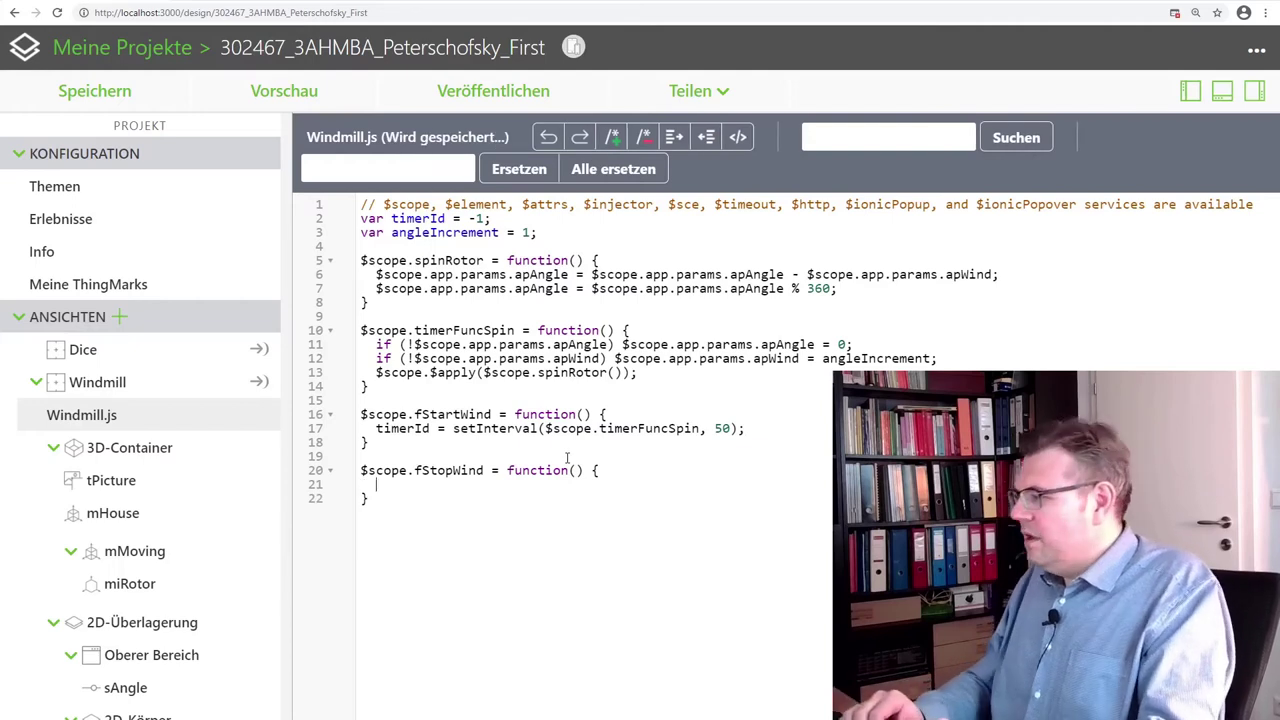
text(clear)
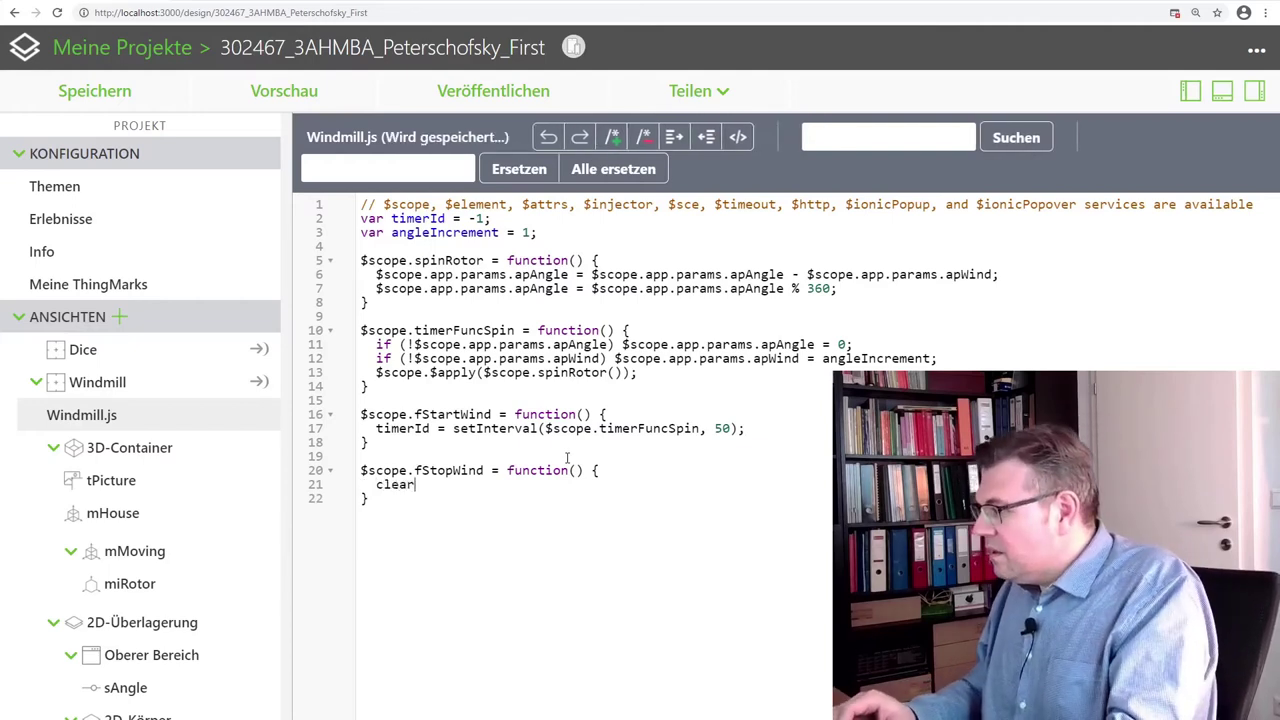
text(IOnterv)
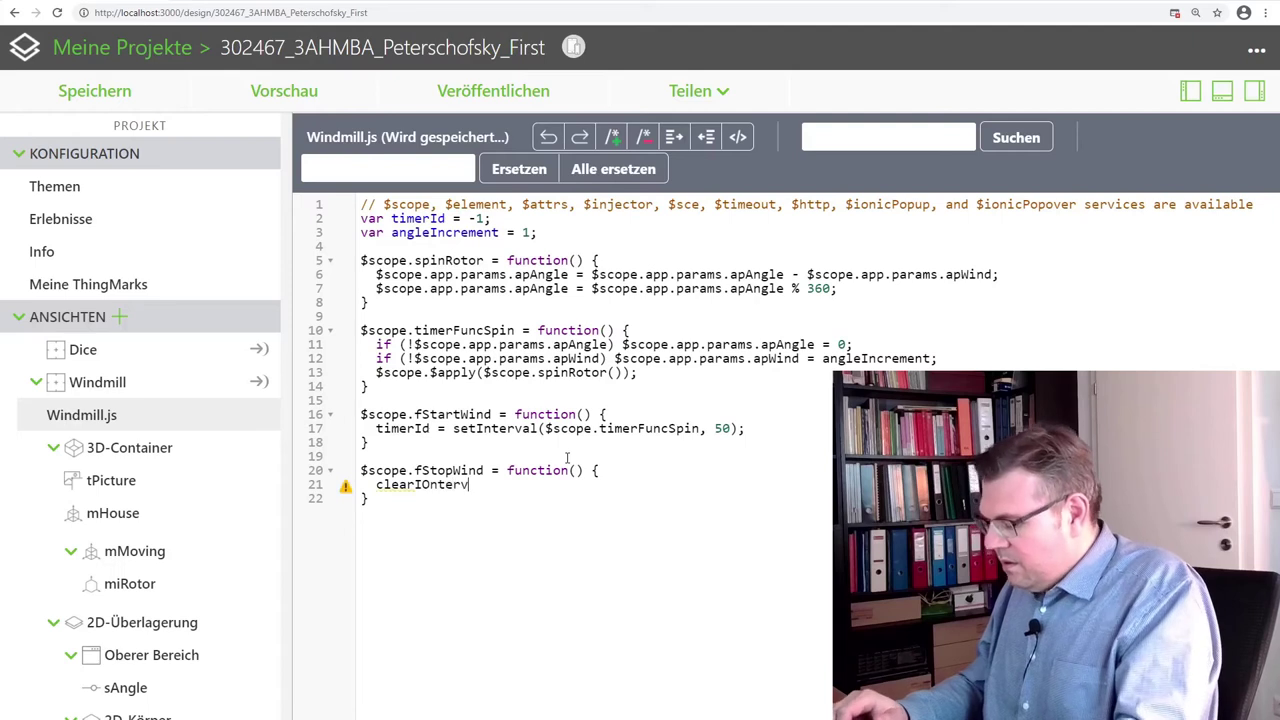
text(al)
key(BackSpace)
key(BackSpace)
key(BackSpace)
key(BackSpace)
key(BackSpace)
key(BackSpace)
key(BackSpace)
key(BackSpace)
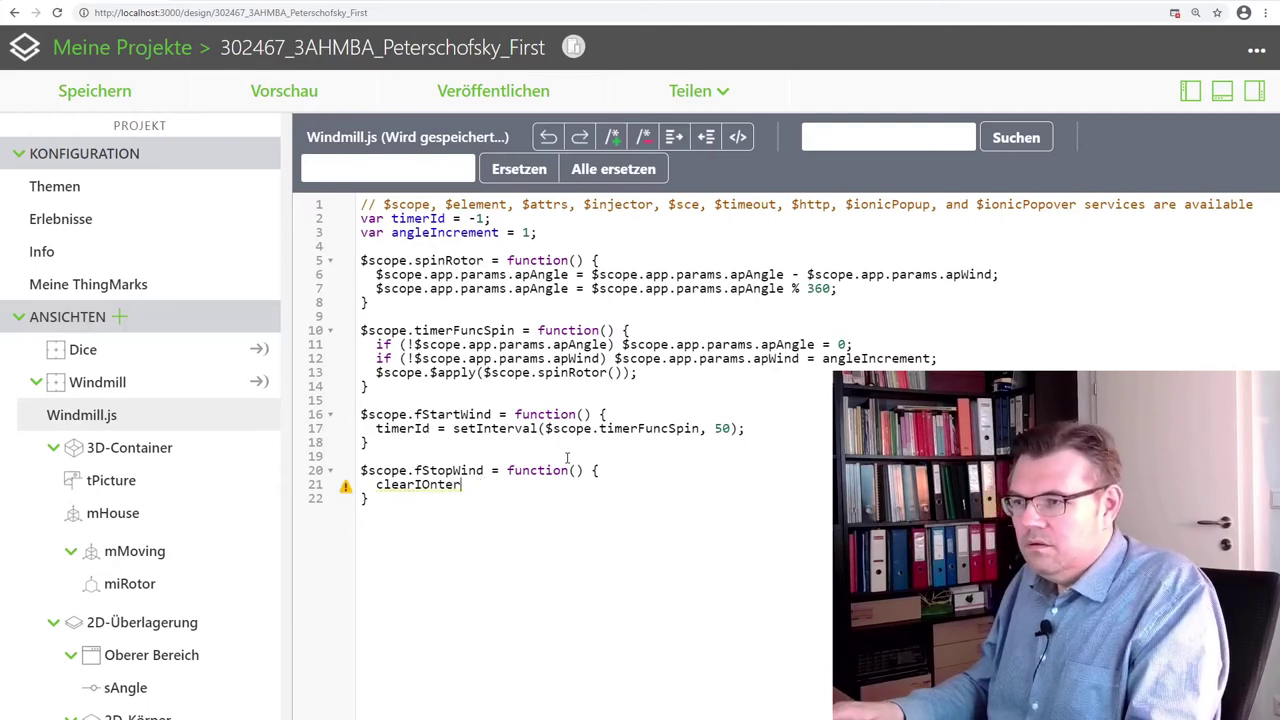
text(nterv)
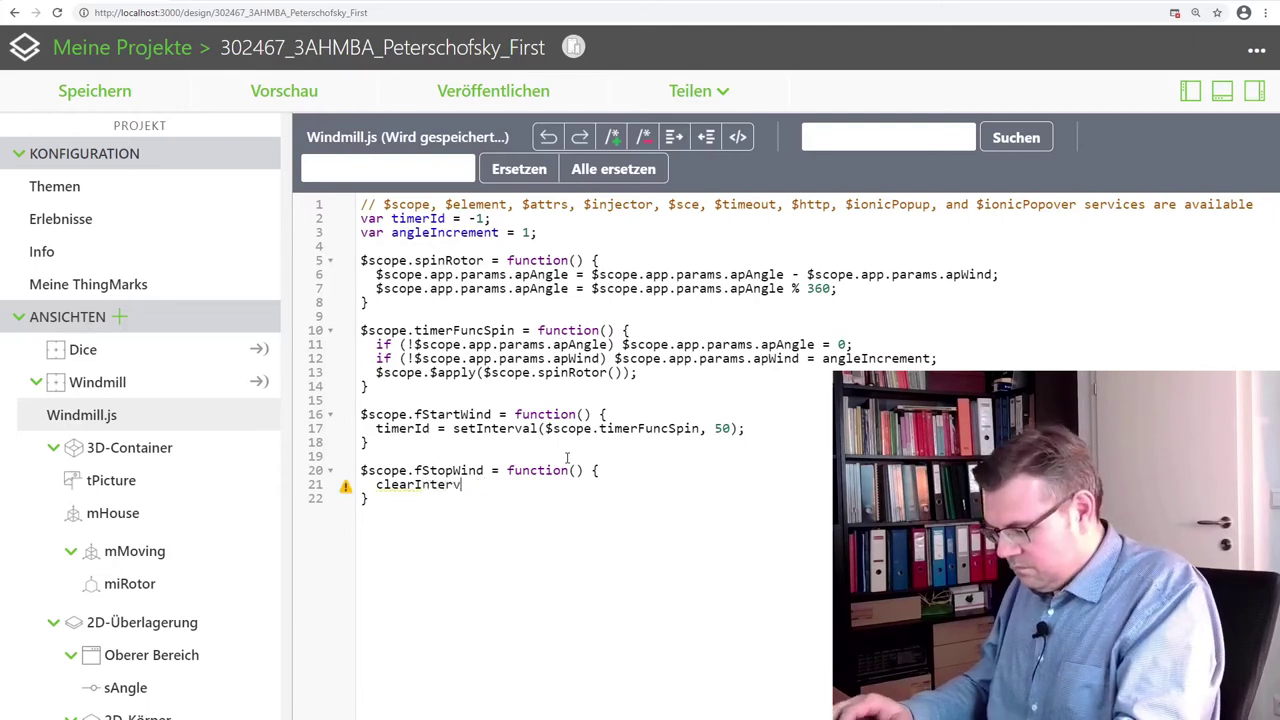
text(al()
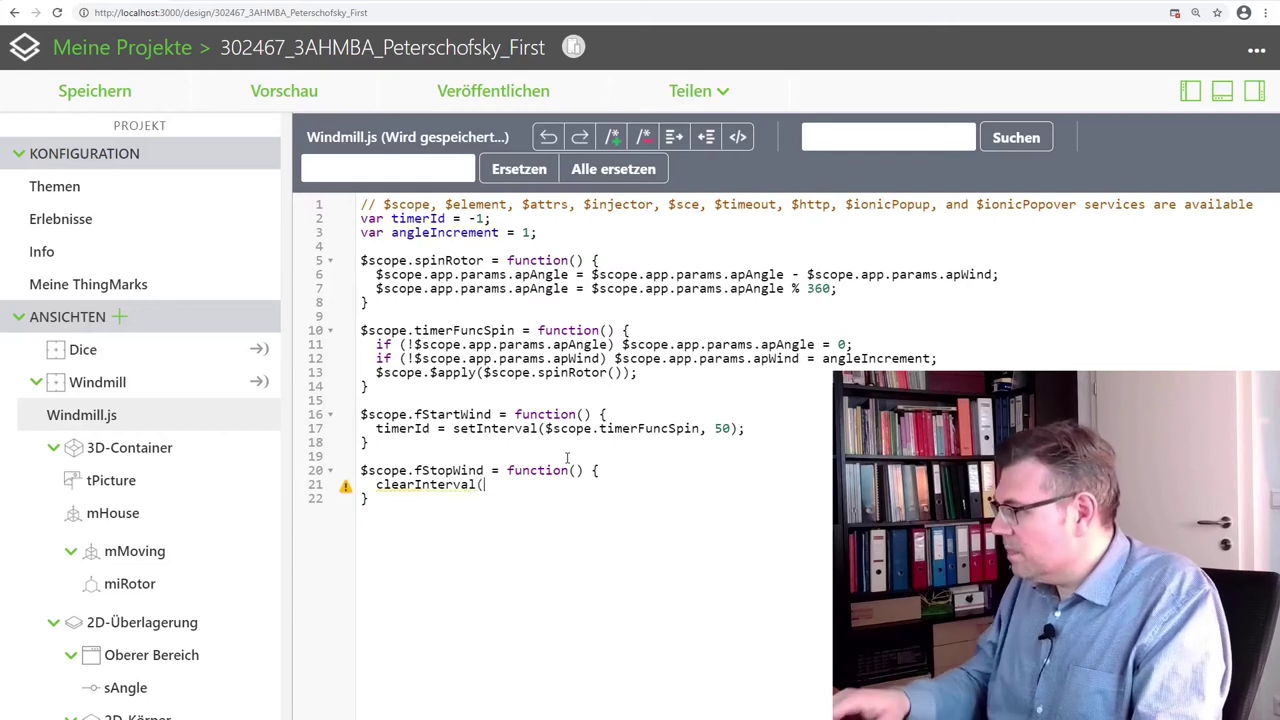
text(timerId);)
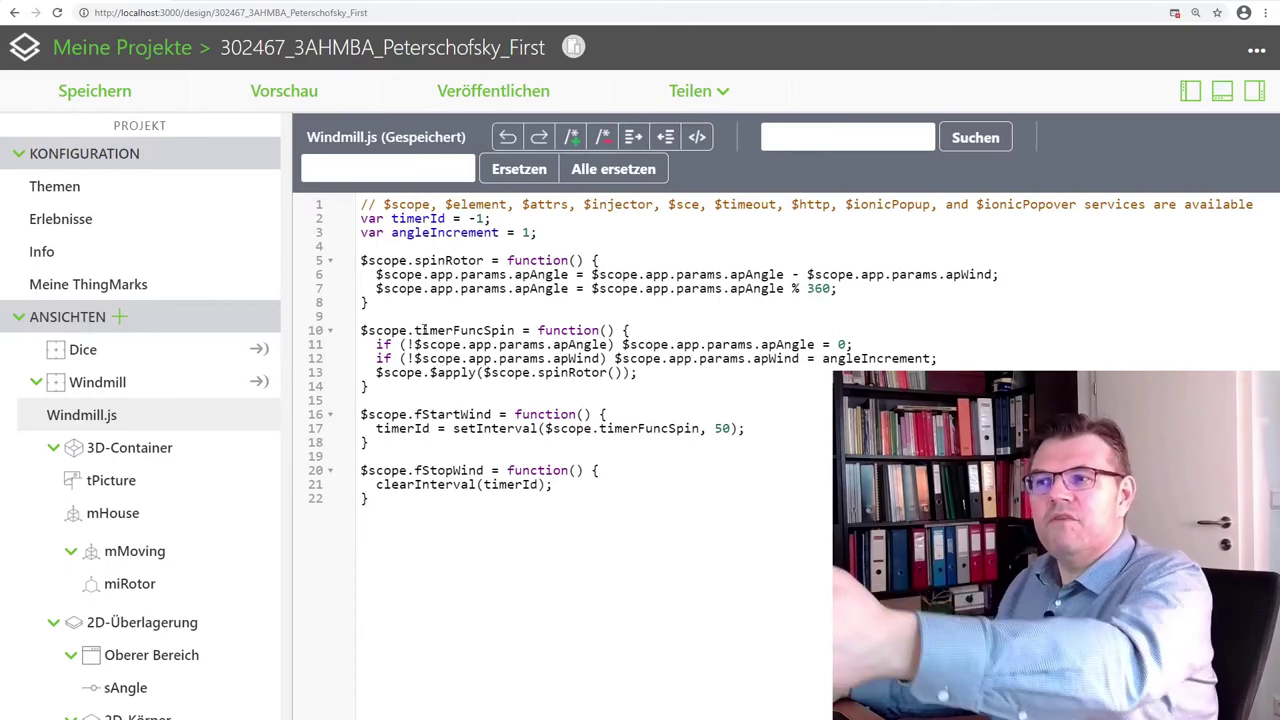
Review how fStartWind and fStopWind use timerFuncSpin, the interval value, clearInterval and timerId
drag(436, 414, 490, 414)
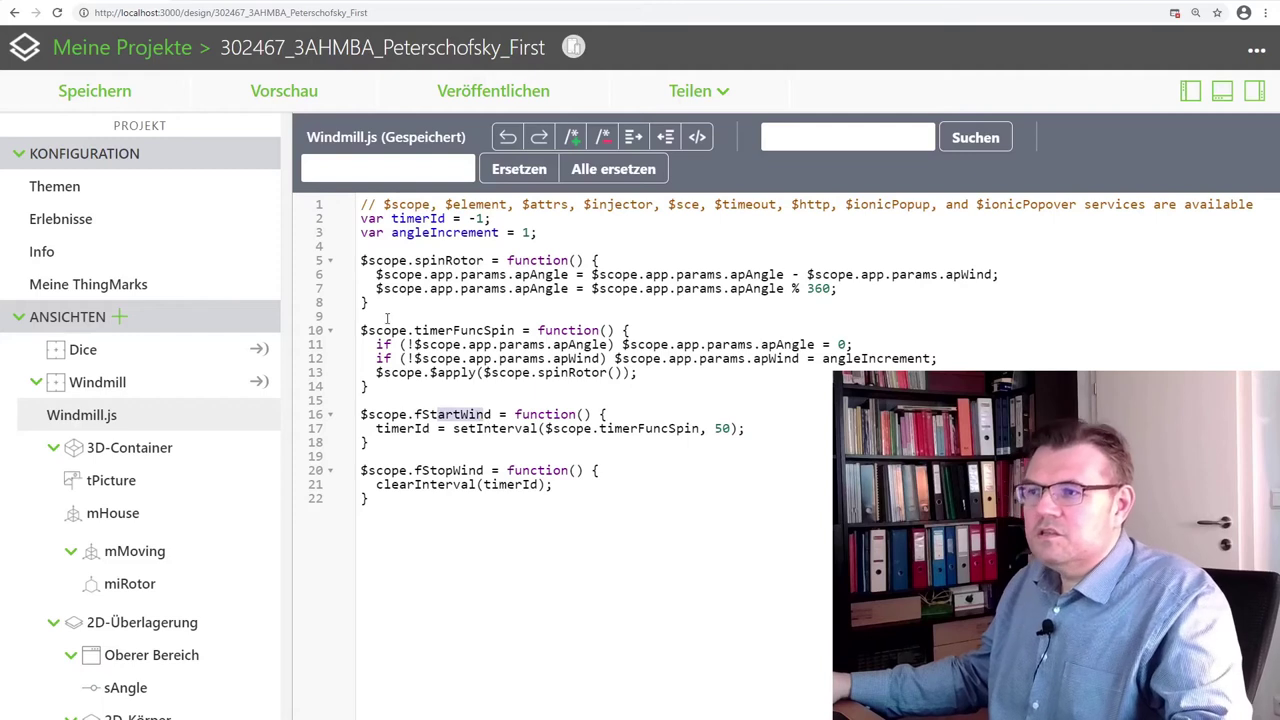
drag(414, 330, 515, 330)
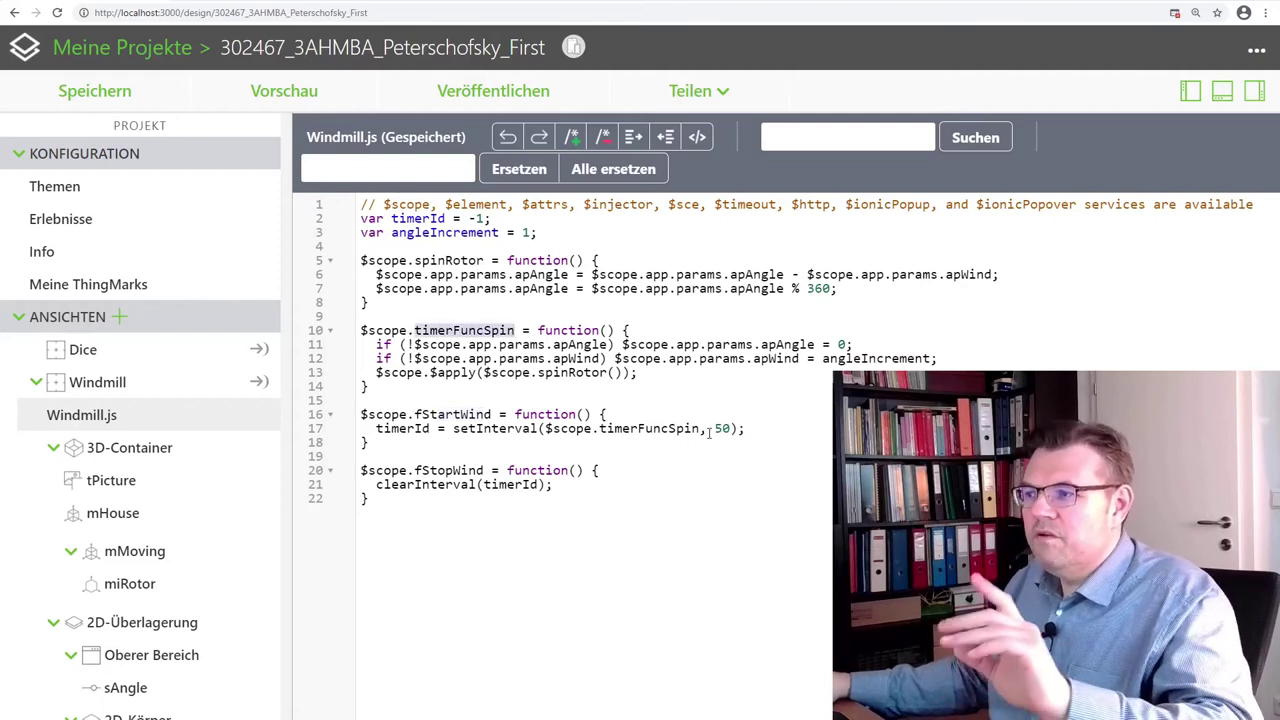
drag(707, 428, 735, 428)
drag(407, 470, 484, 470)
drag(377, 484, 476, 484)
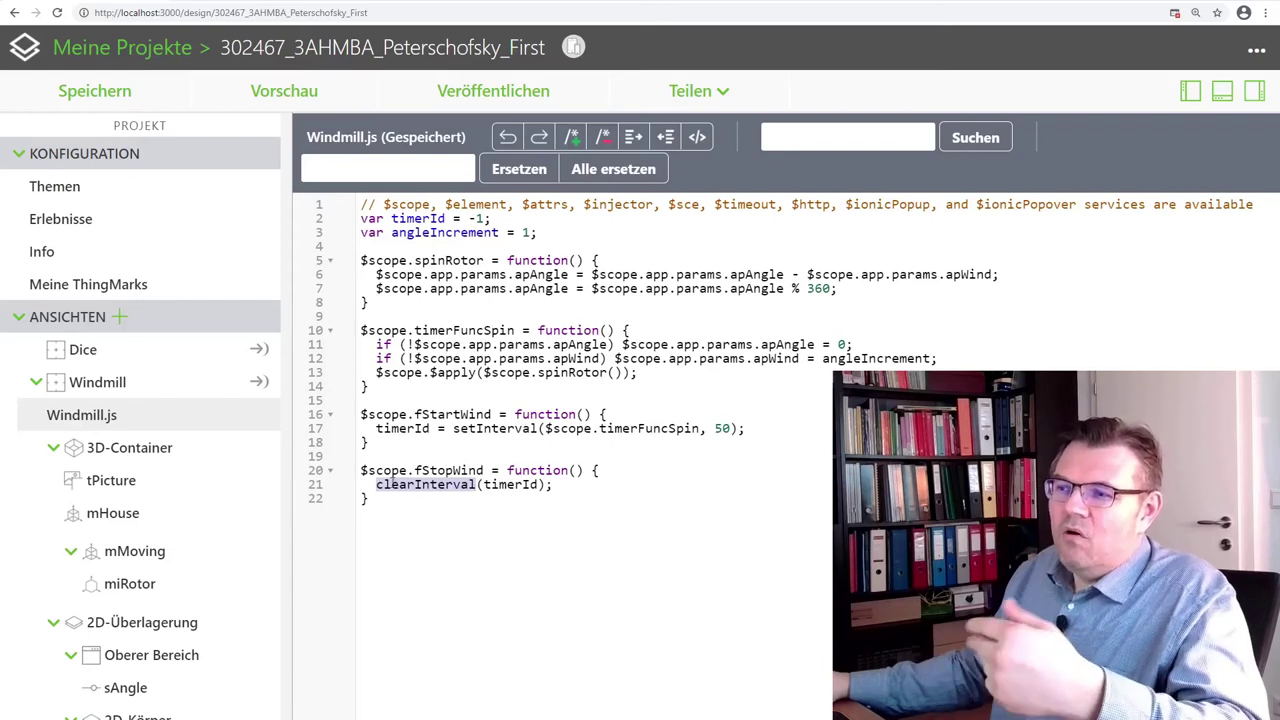
drag(485, 484, 541, 484)
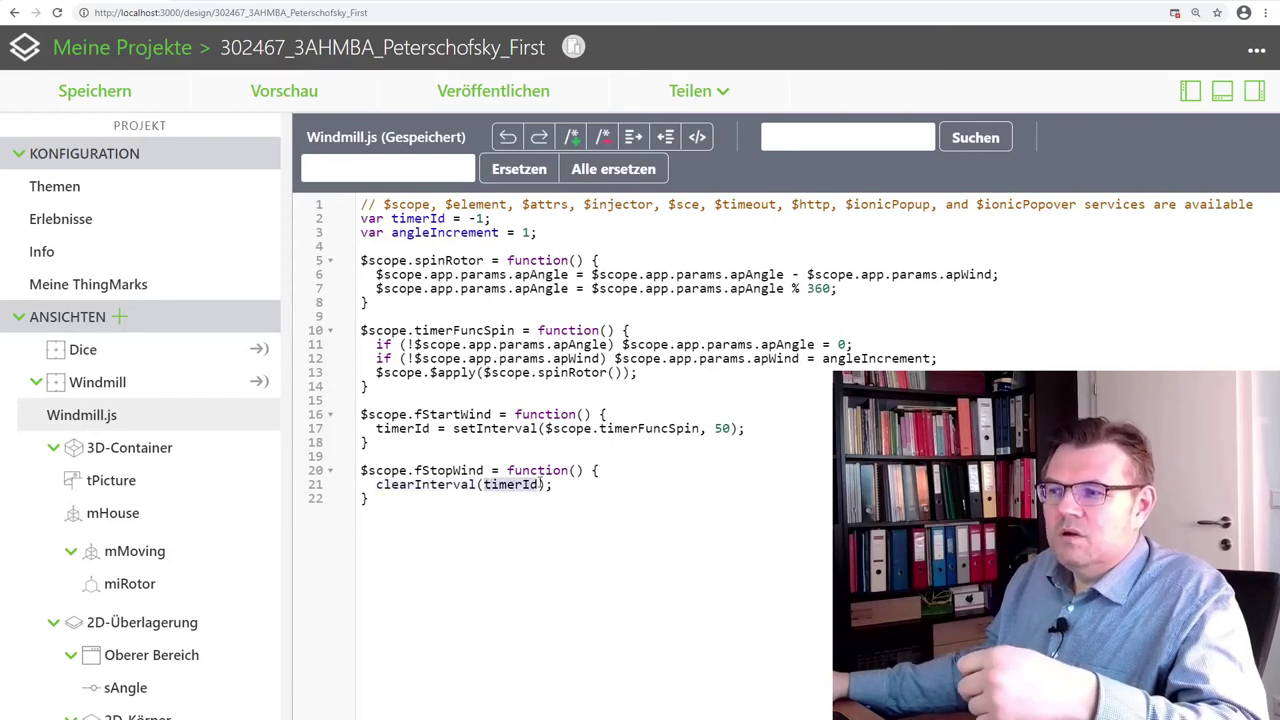
drag(416, 470, 484, 468)
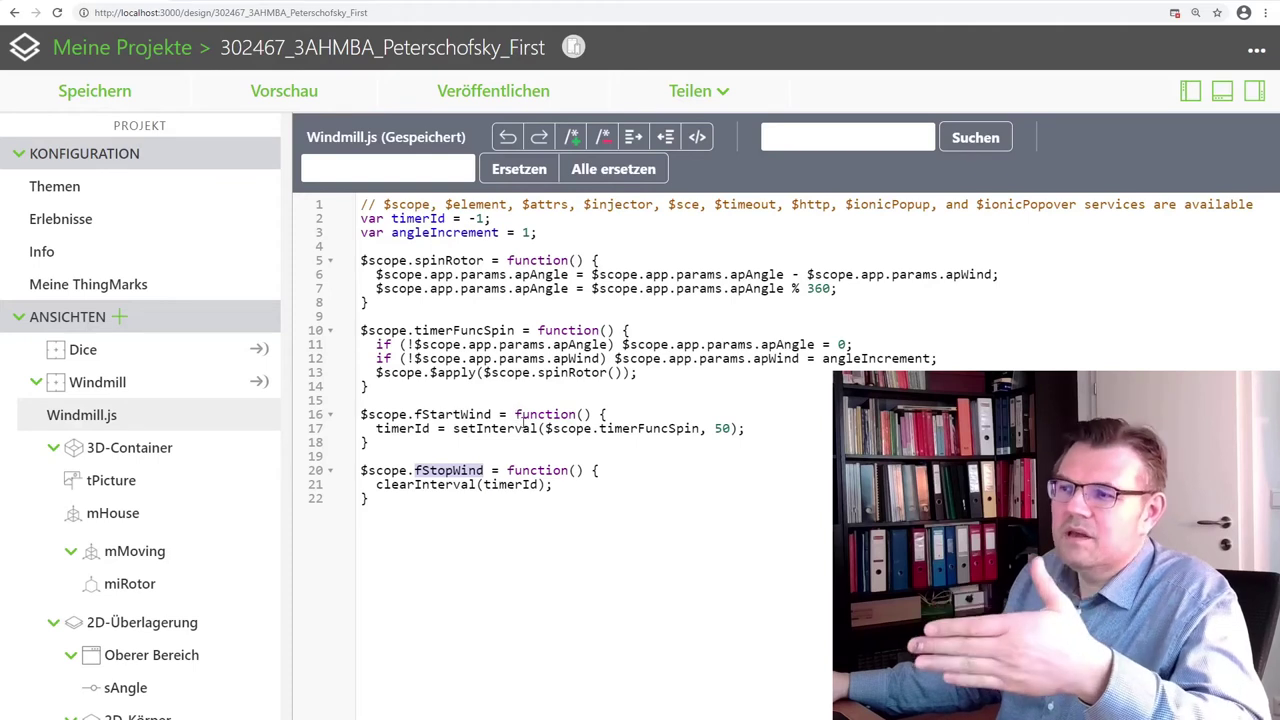
Insert if (timerId > -1) clearInterval(timerId); as the first line of the fStartWind body, followed by an empty line
click(614, 412)
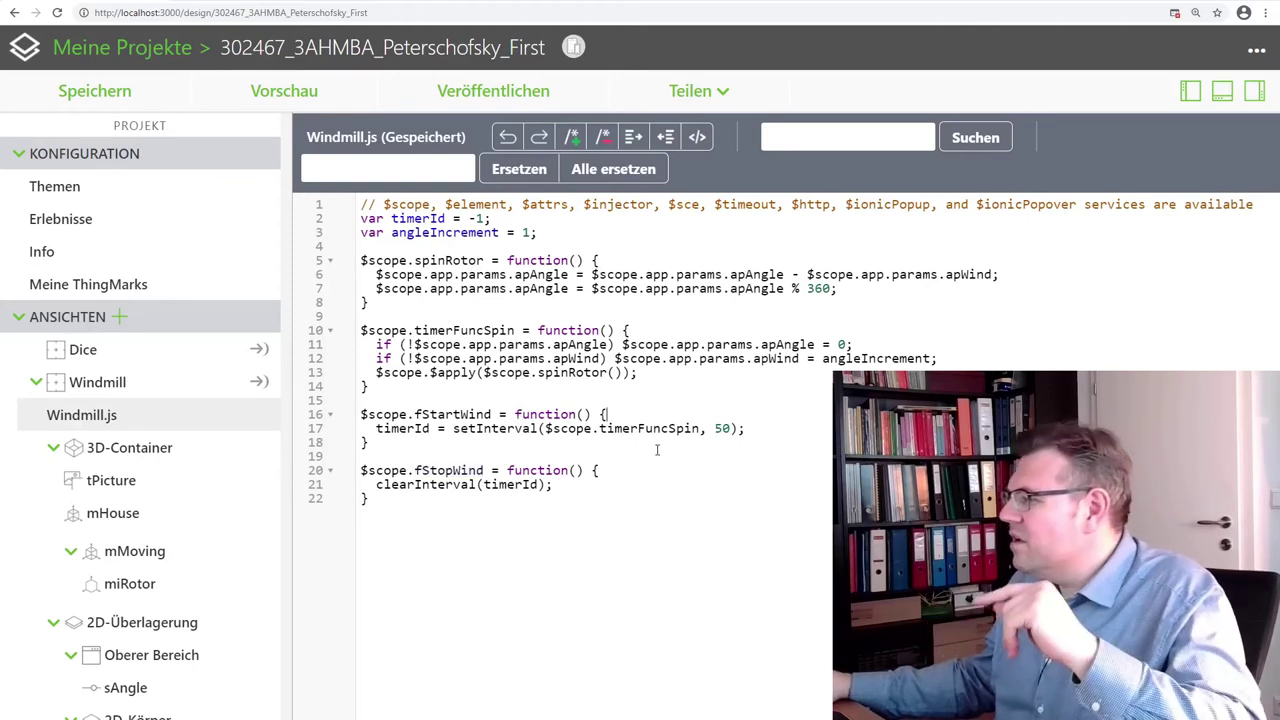
key(Return)
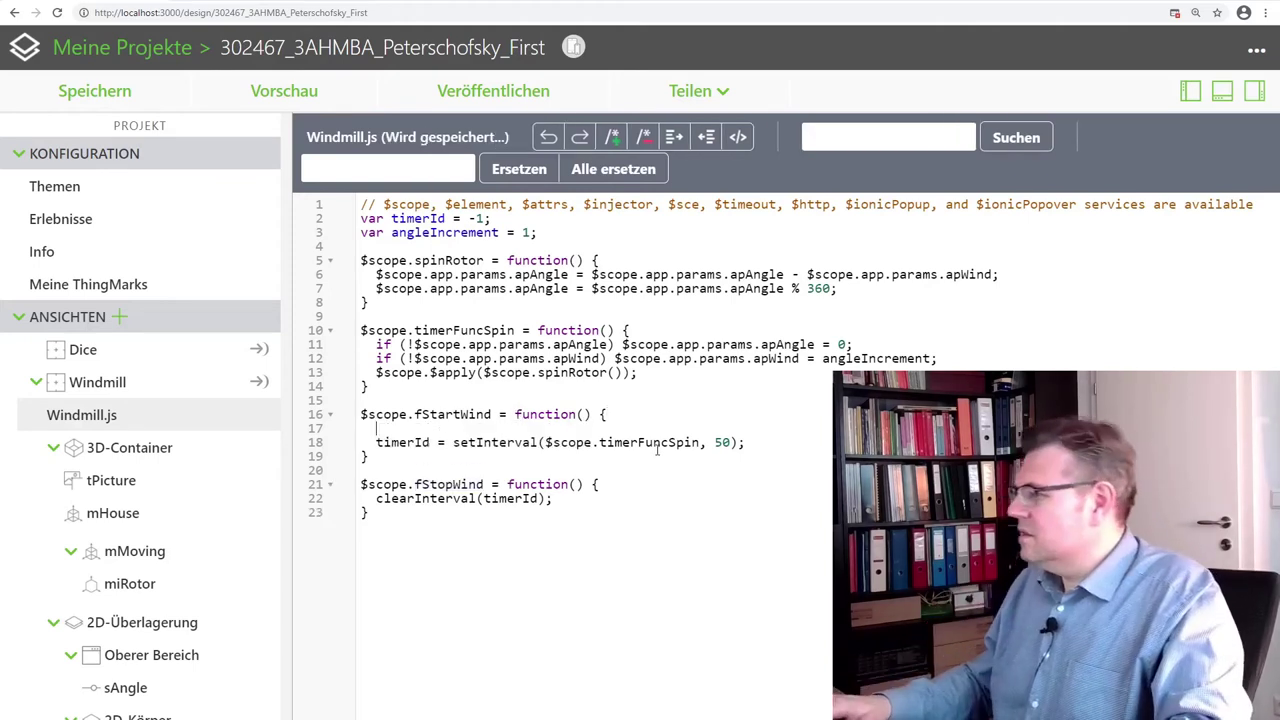
text(if ()
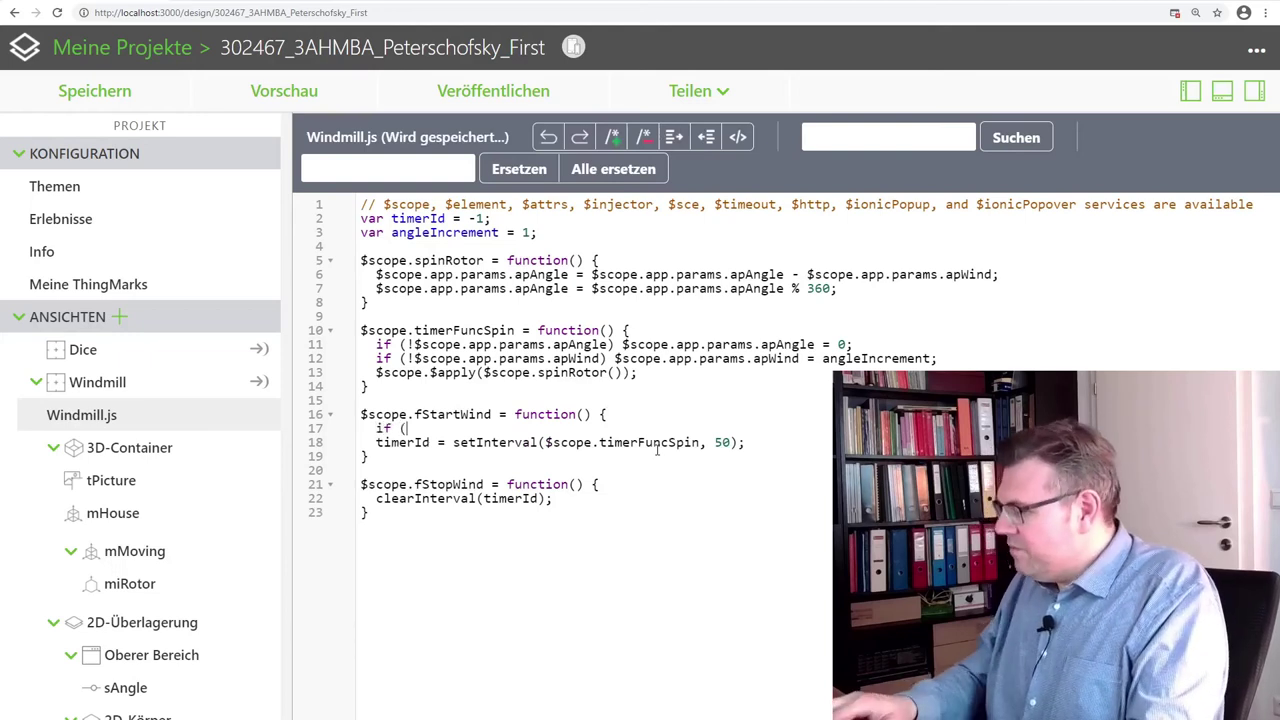
text(timerId > -1))
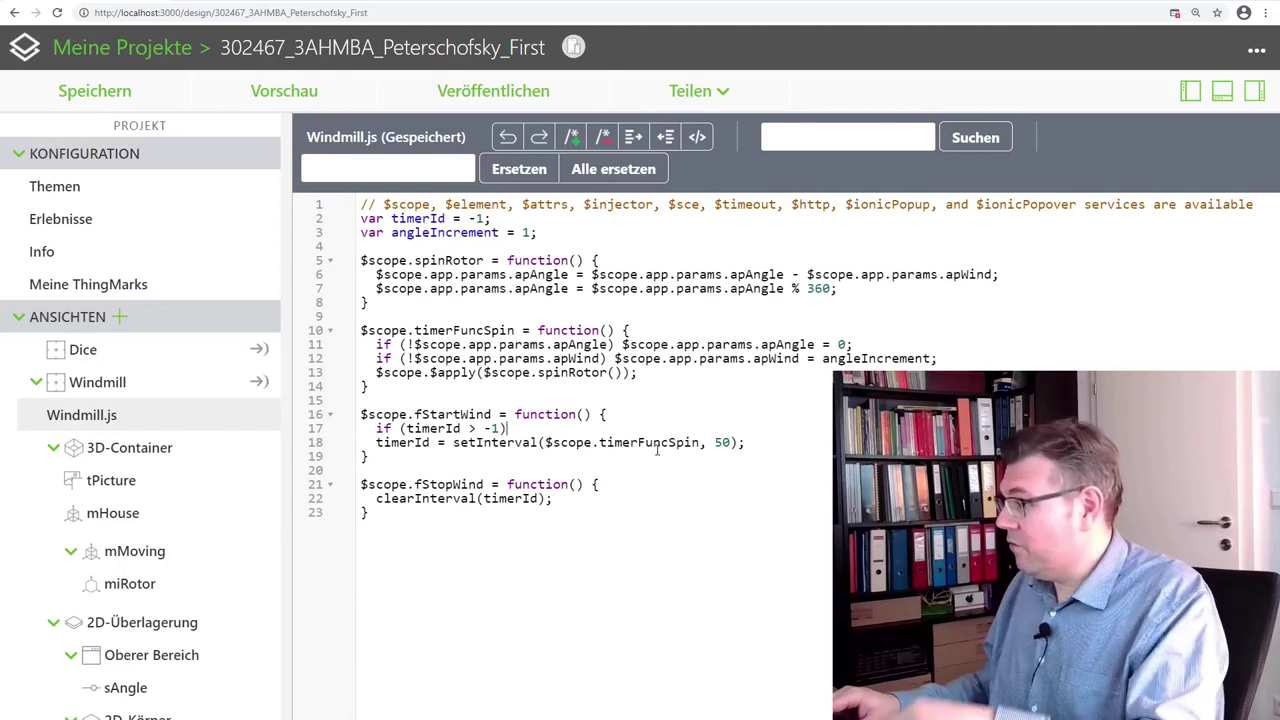
text(c)
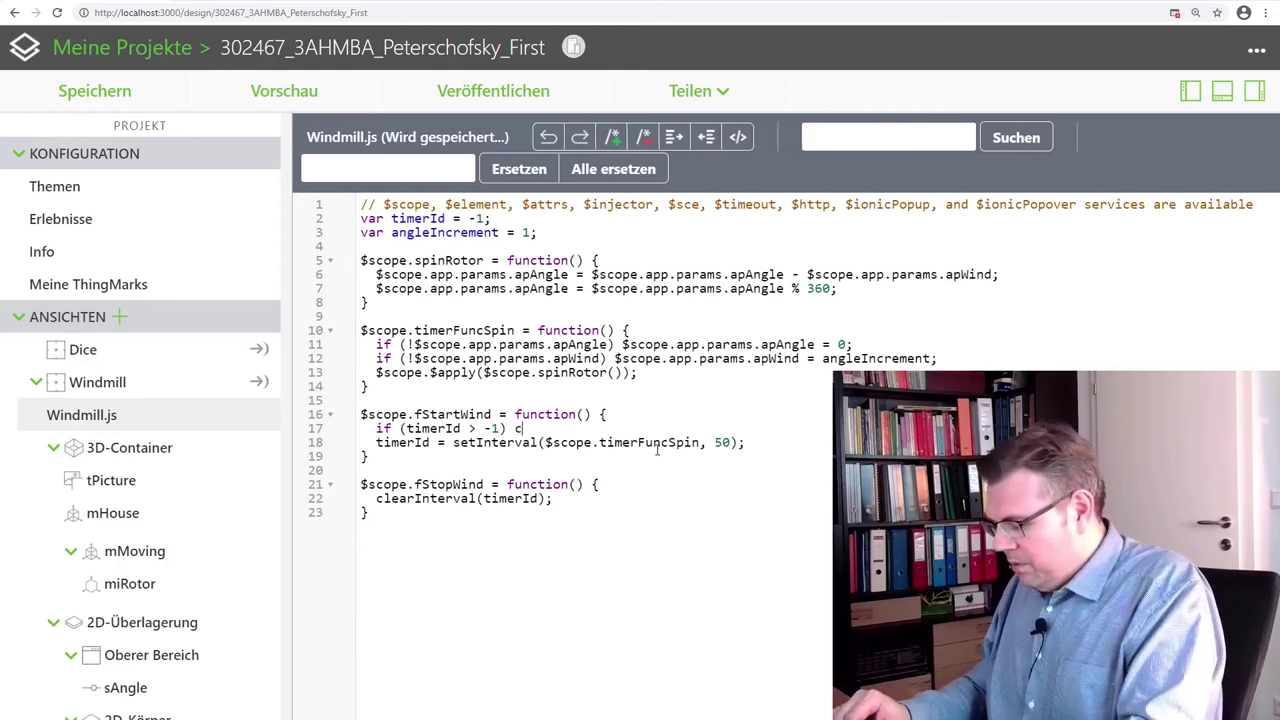
text(lear)
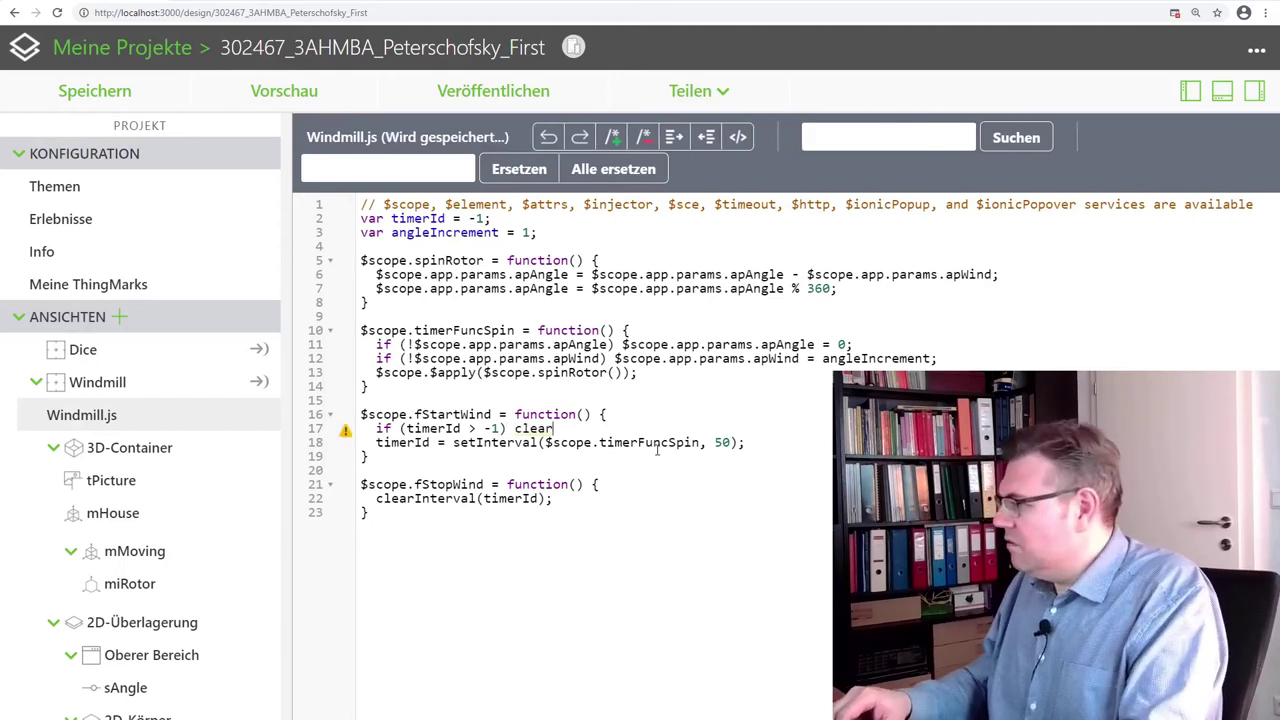
text(Inter)
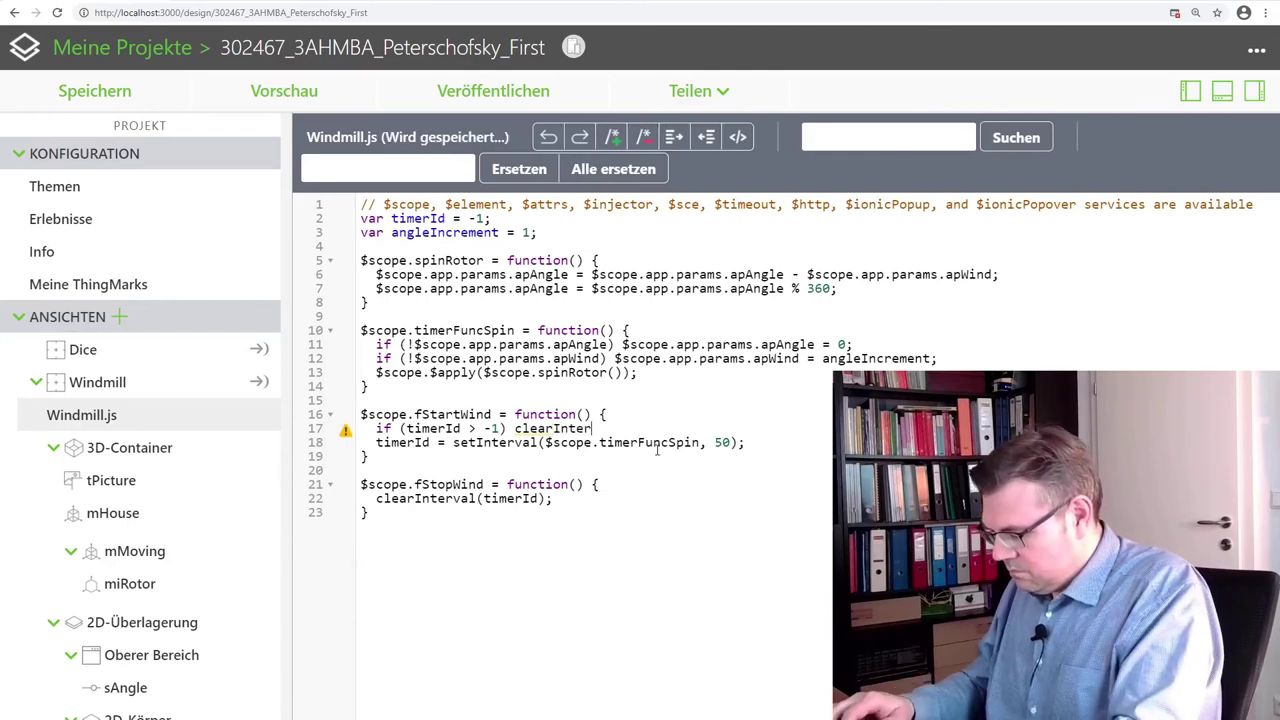
text(val()
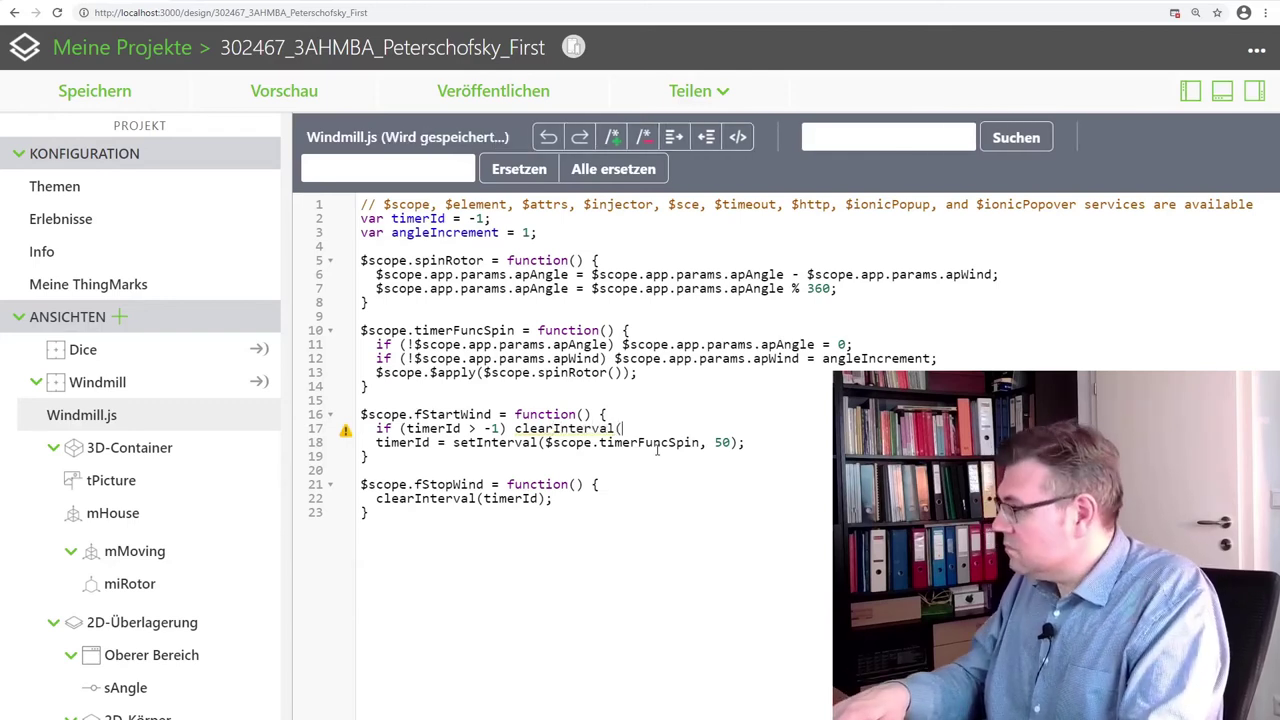
text(timerId);)
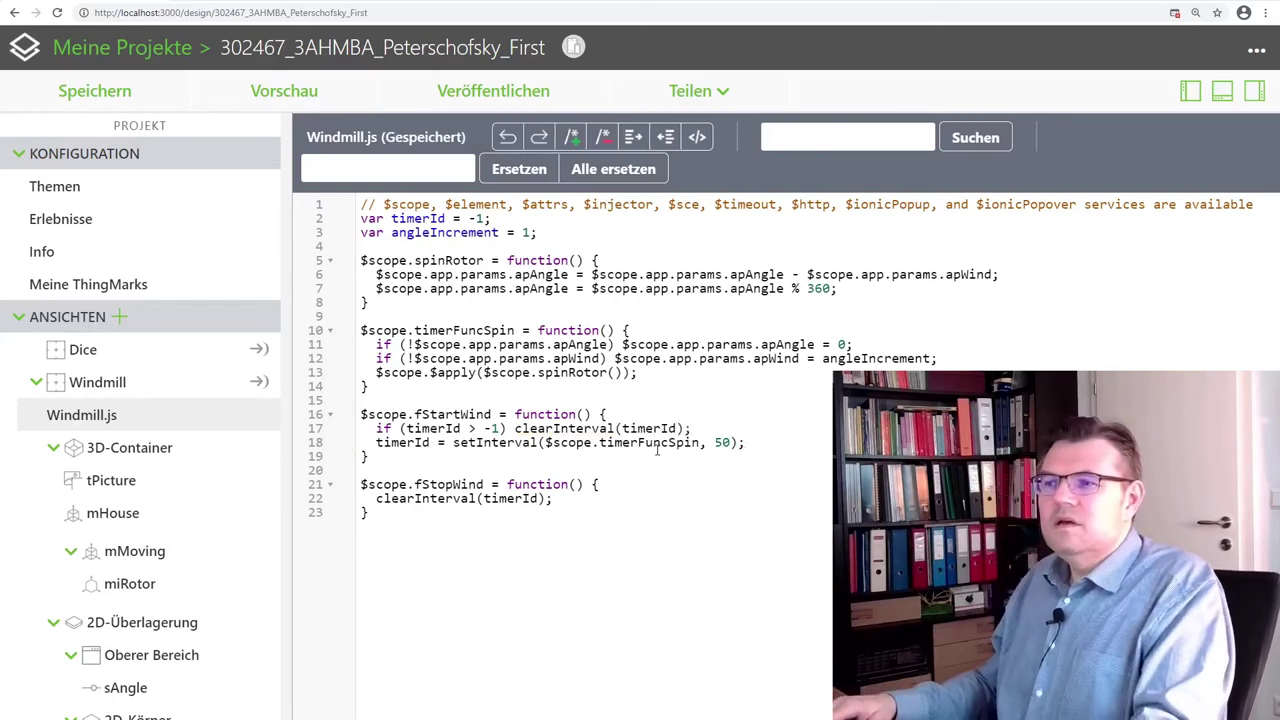
key(Return)
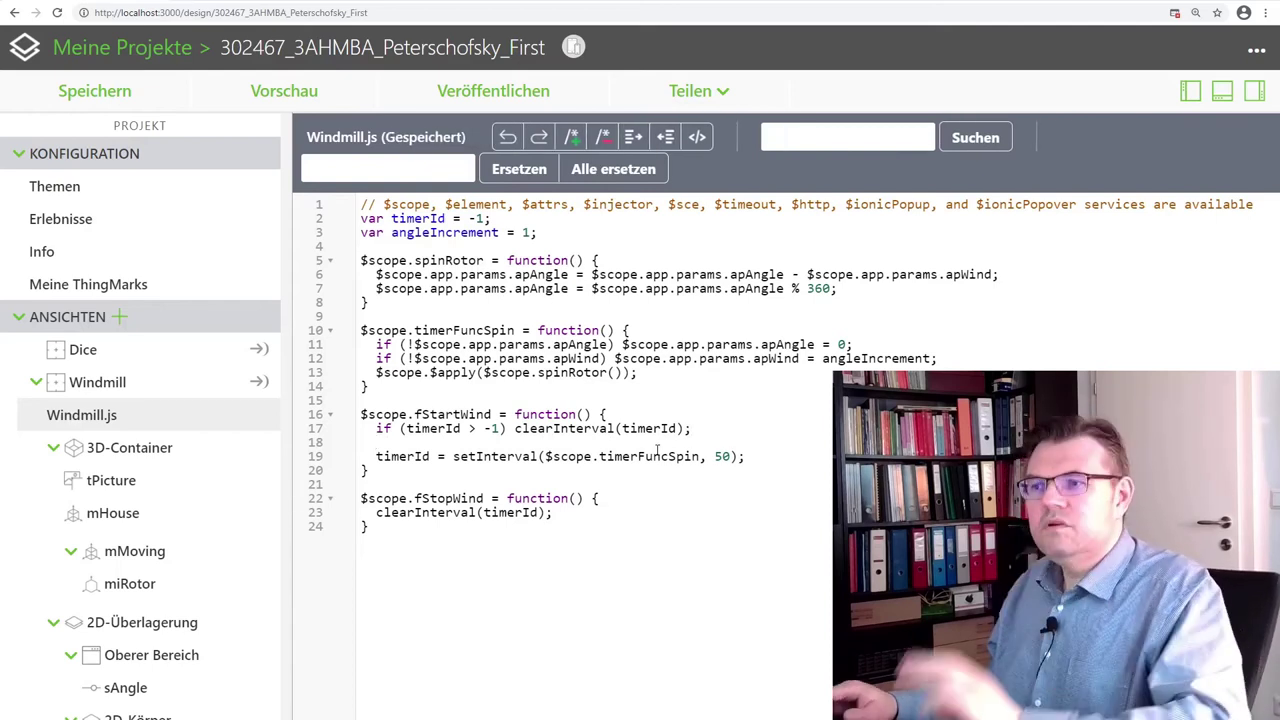
Add the line timerId = -1; below the clearInterval call in the fStopWind function
key(Down)
key(Down)
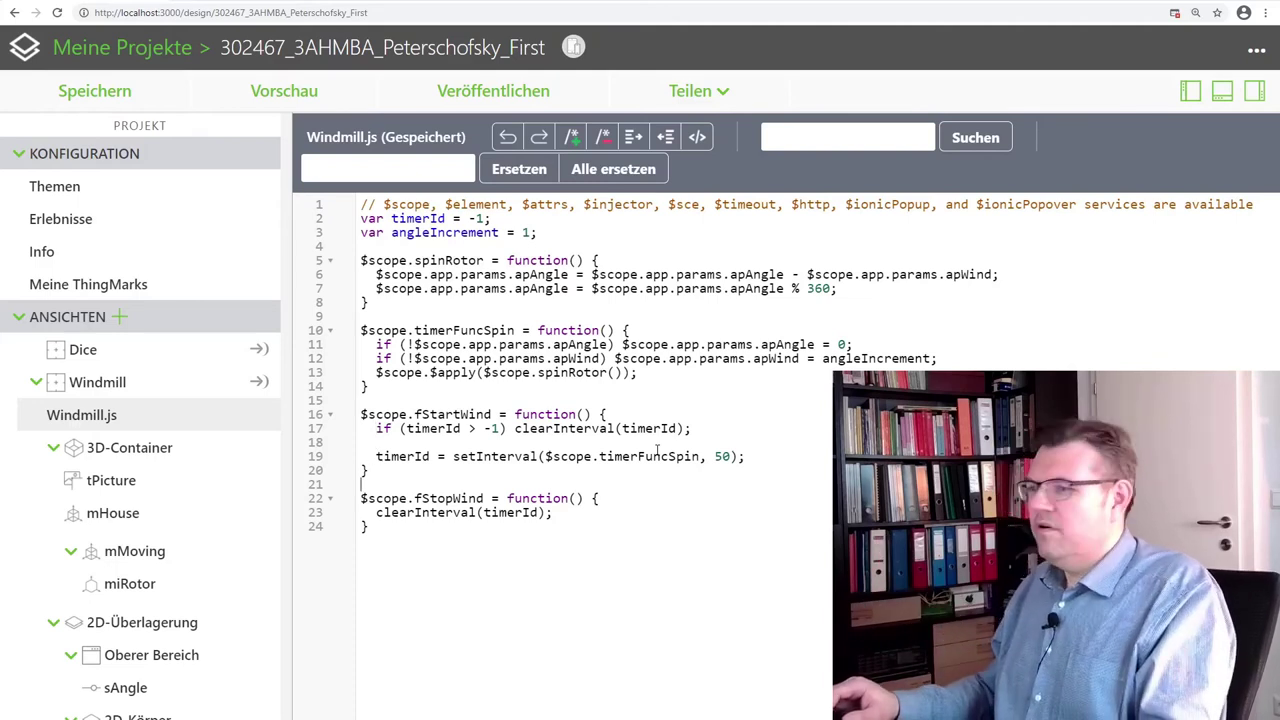
key(Down)
key(End)
key(Return)
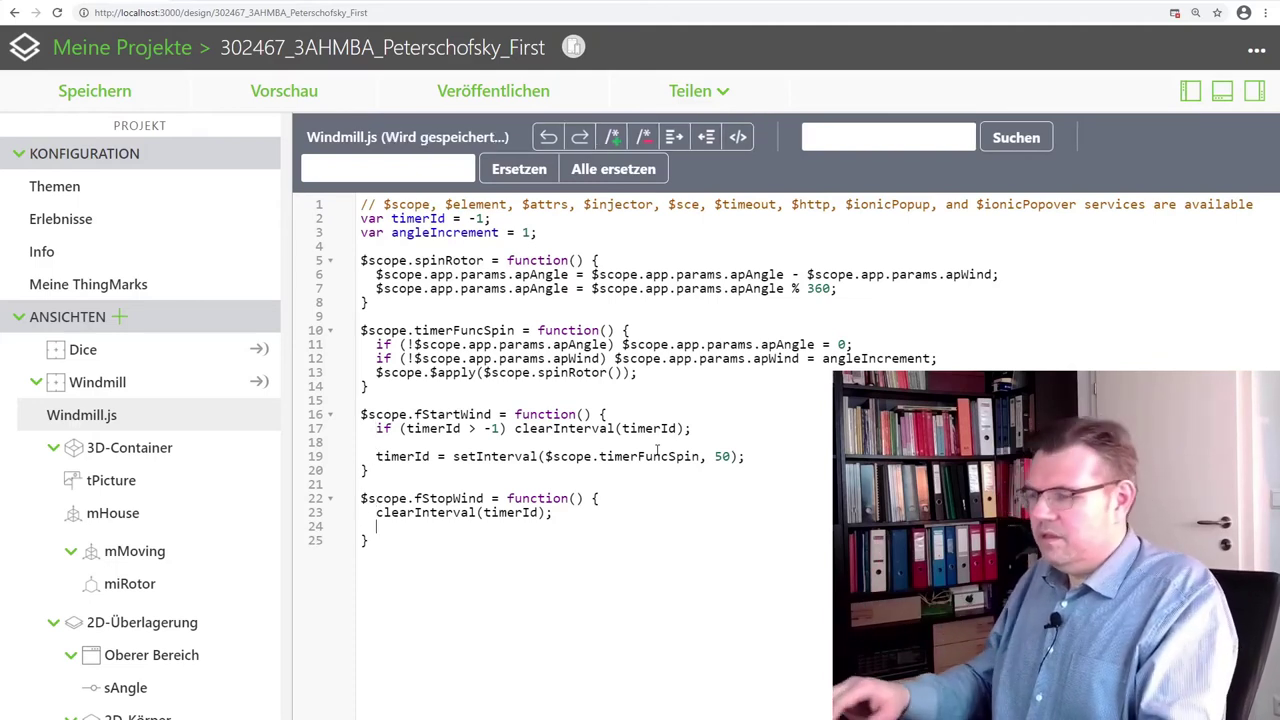
text(timer)
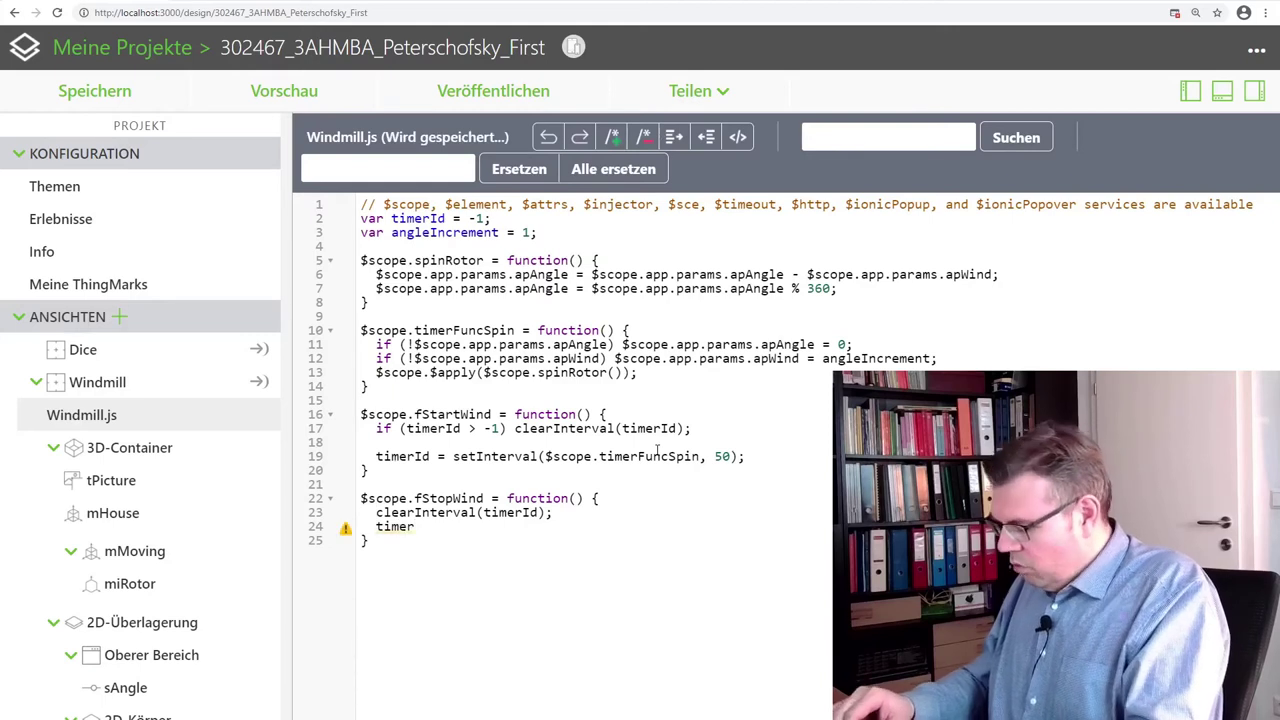
text(Id = -1;)
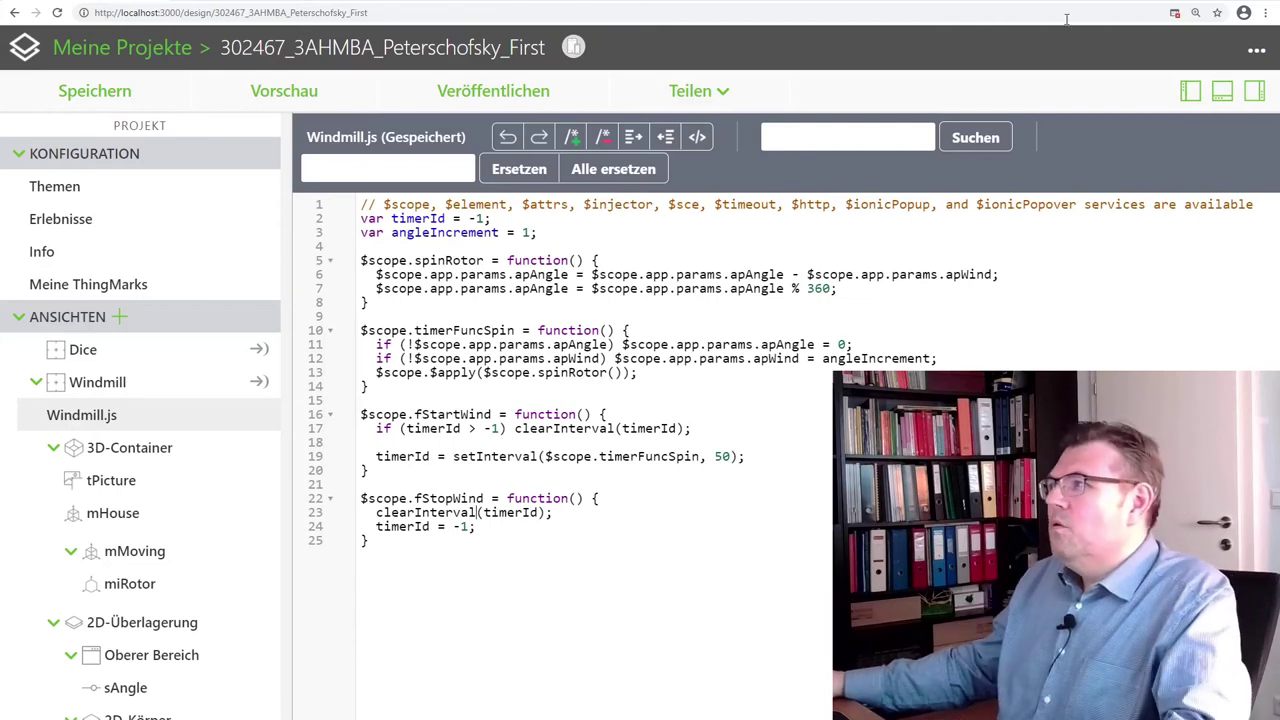
Place an Umschalten toggle widget in the Windmill view's Unterer Bereich and set its Beschriftung to Wind
click(1194, 13)
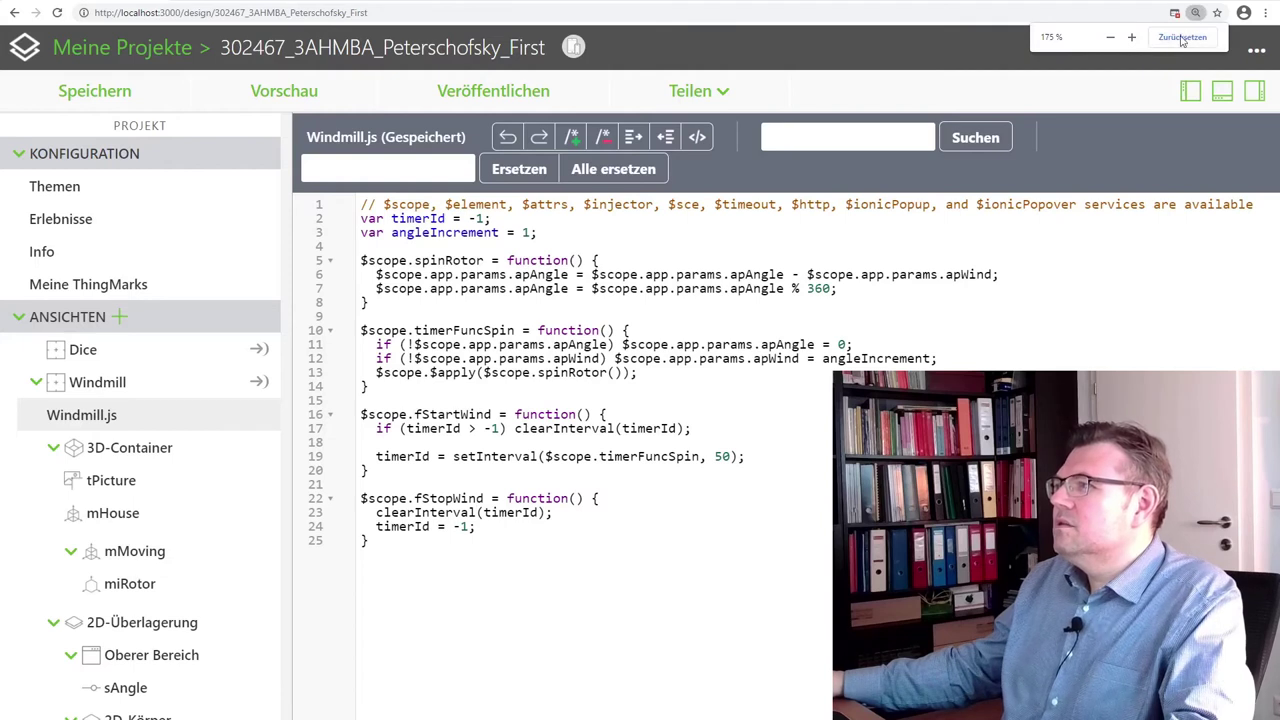
key(ctrl+0)
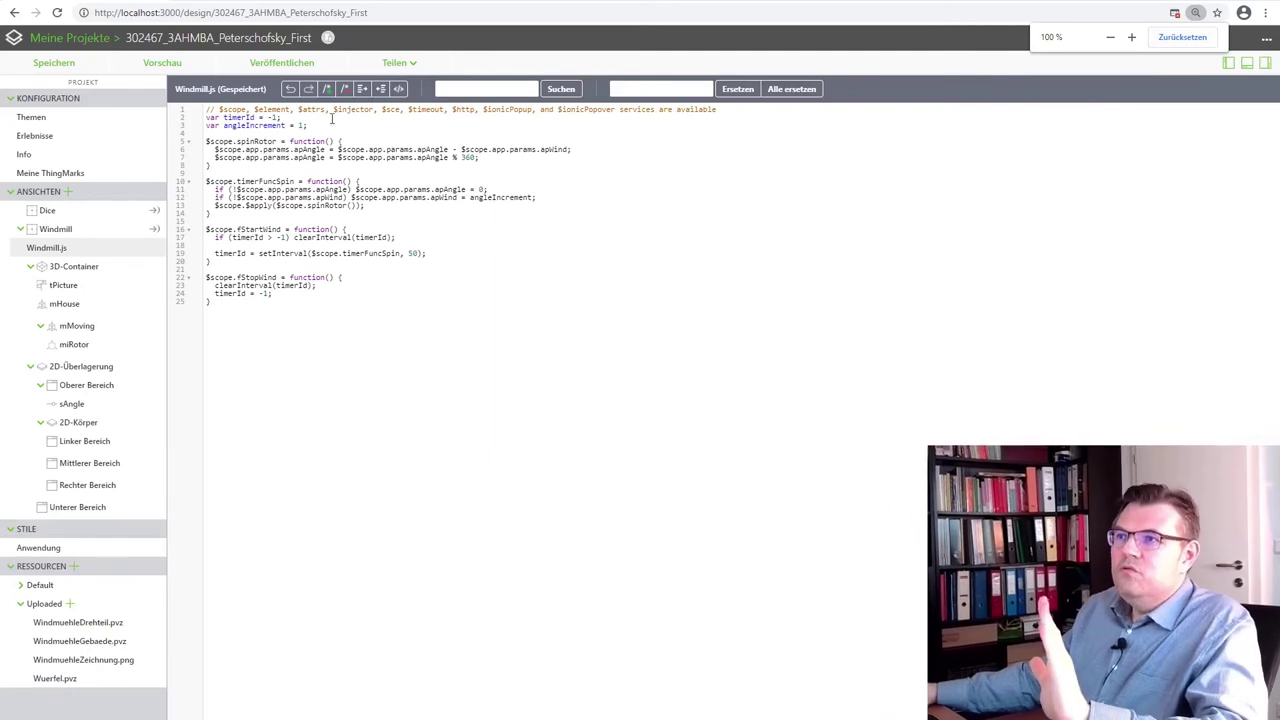
click(66, 266)
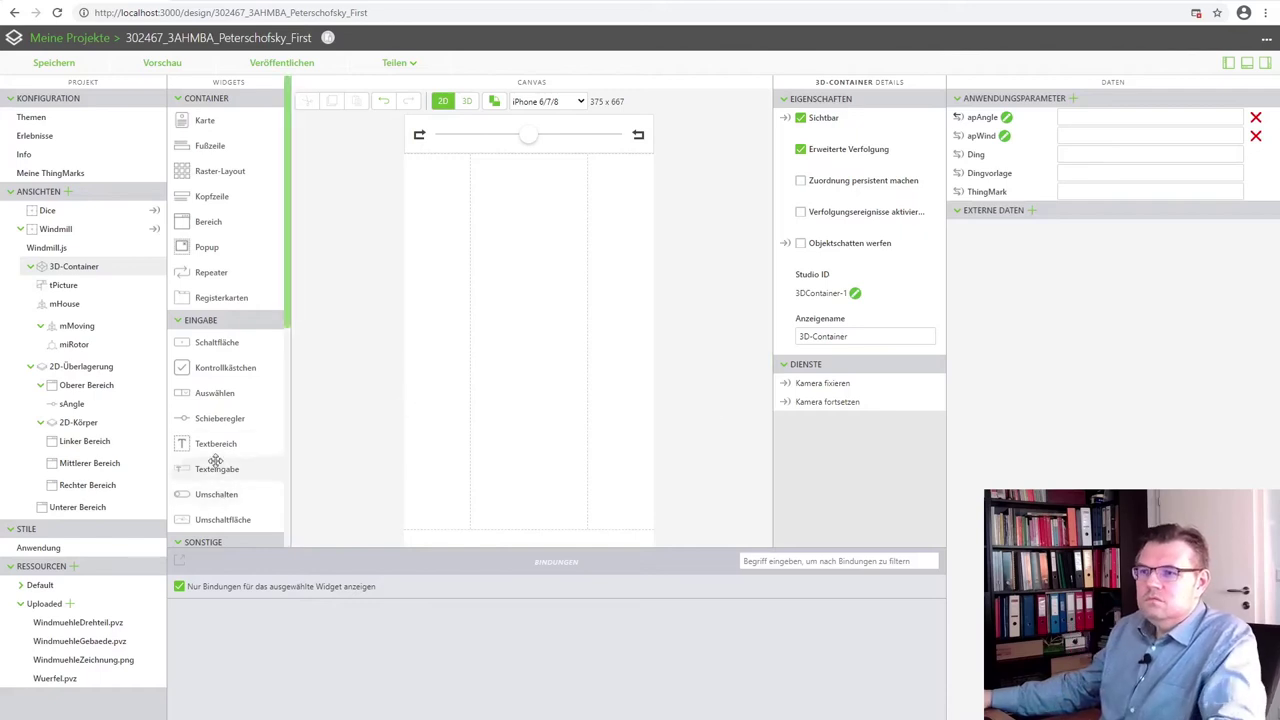
drag(220, 495, 490, 530)
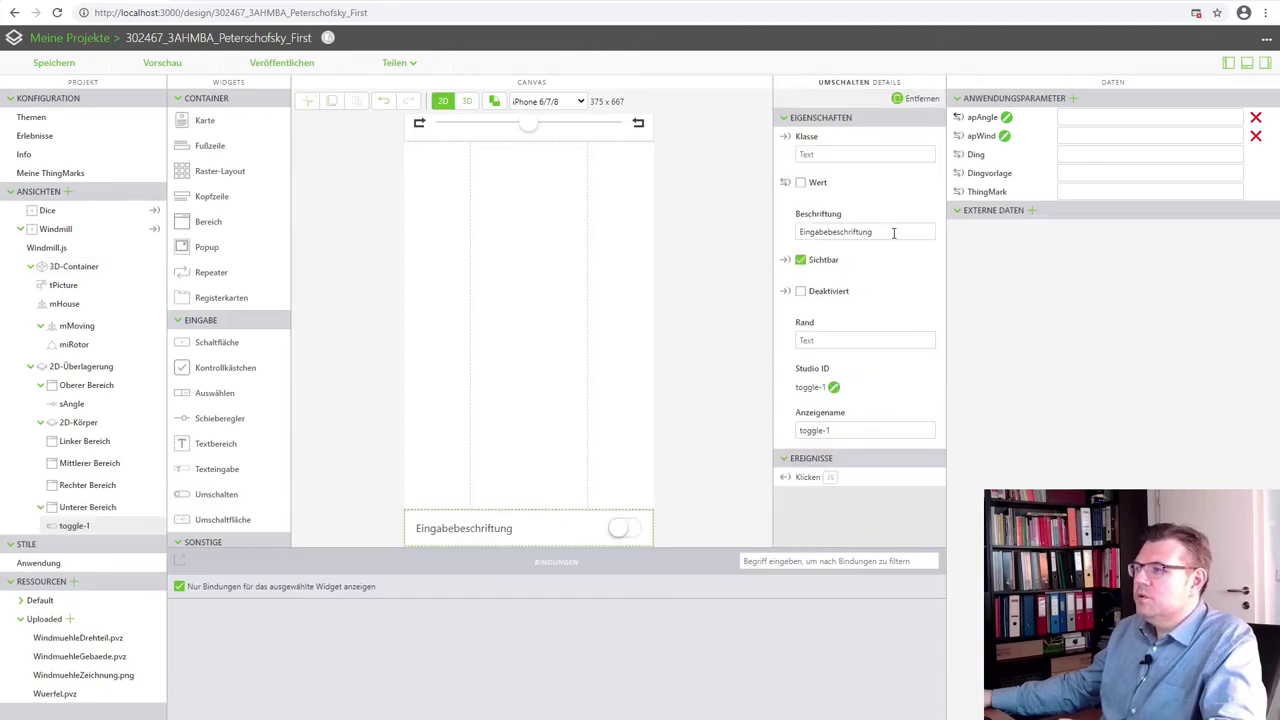
drag(894, 231, 769, 242)
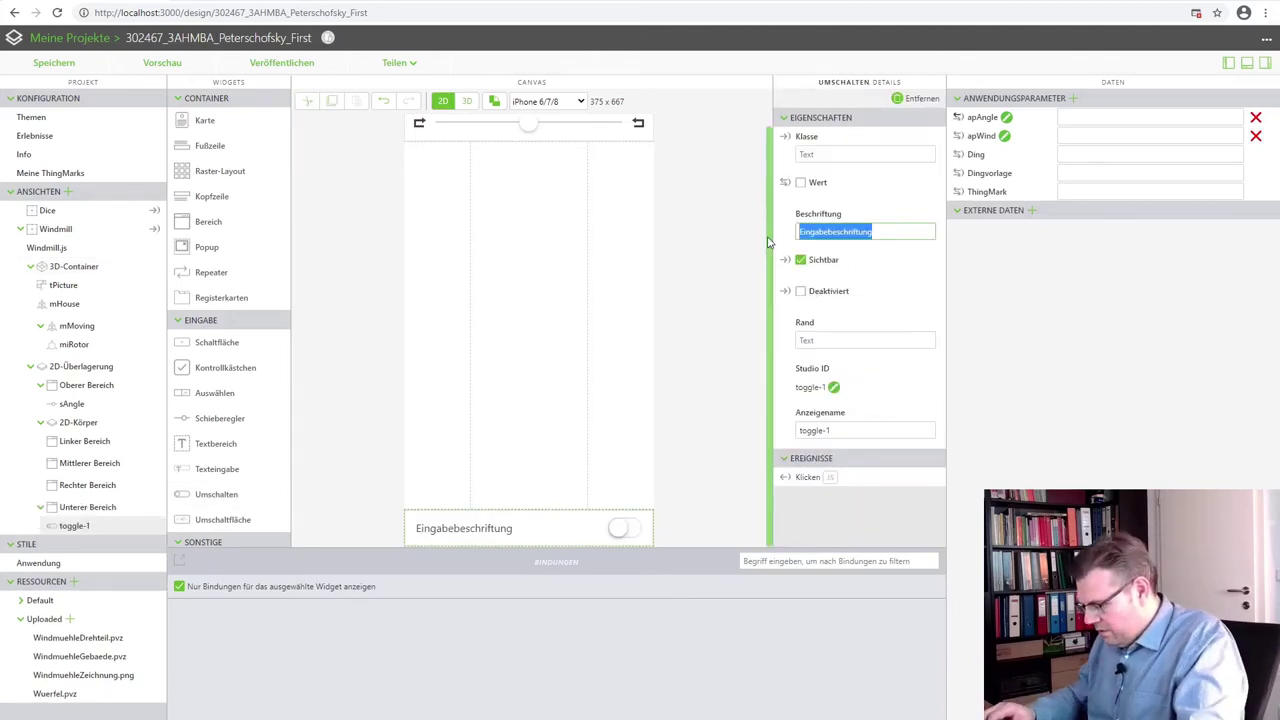
text(Wind)
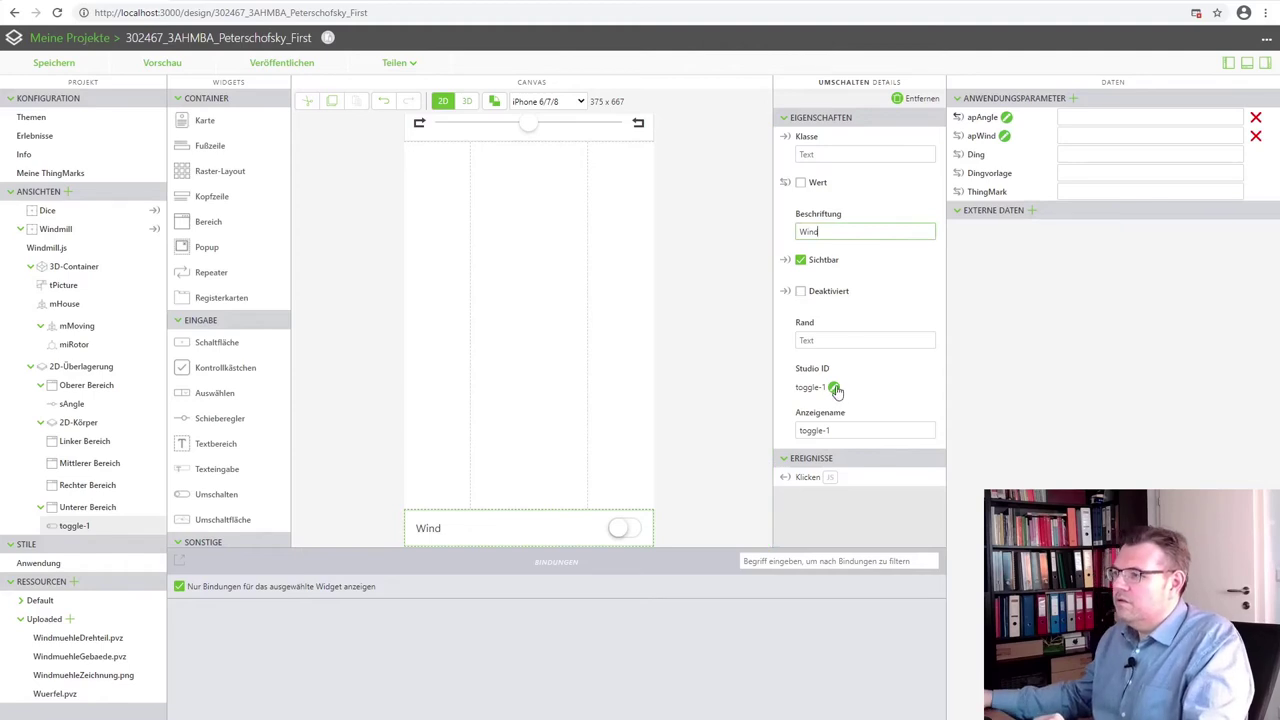
Change the new toggle's Studio ID to toggleWind
click(835, 389)
click(614, 371)
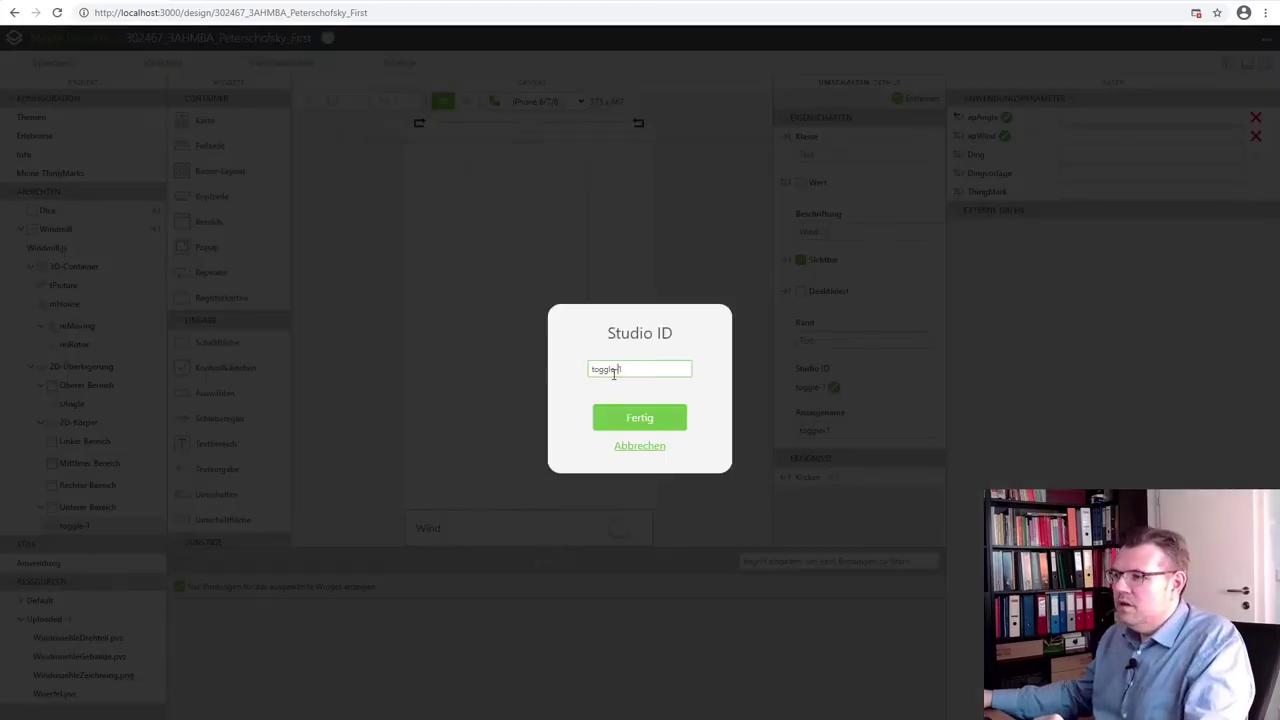
drag(600, 371, 642, 371)
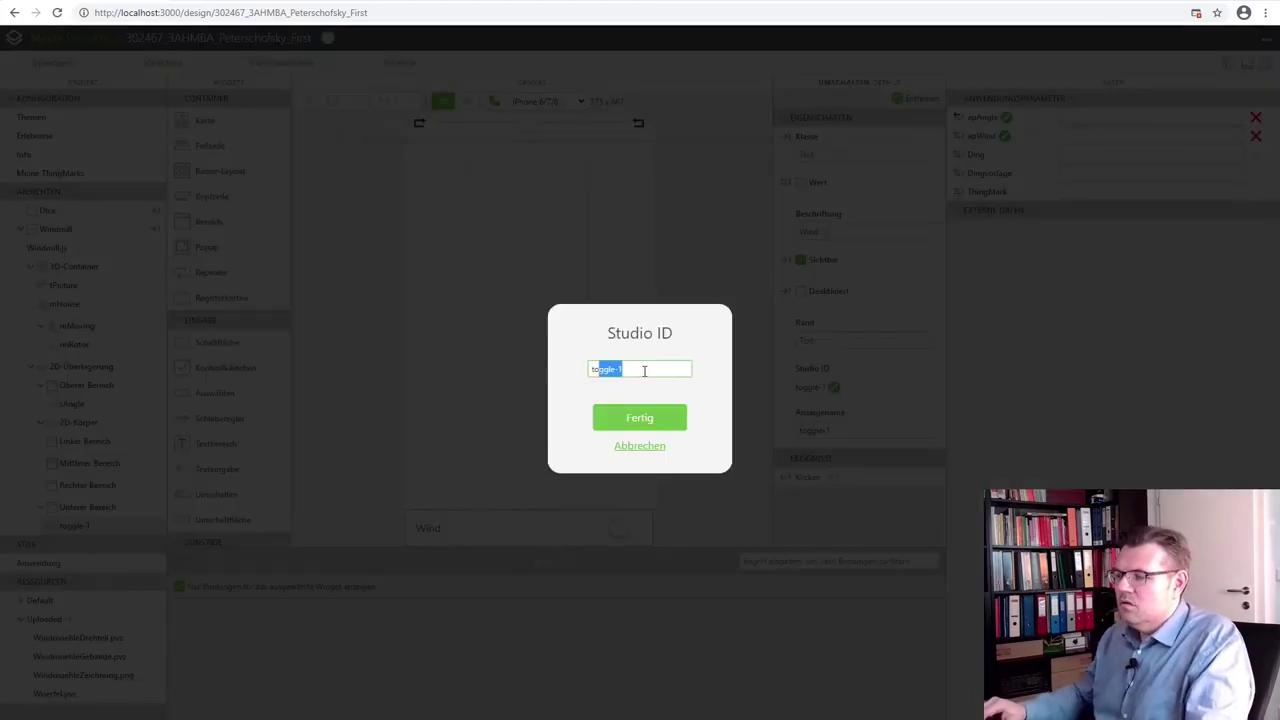
click(644, 371)
key(BackSpace)
key(BackSpace)
text(Wind)
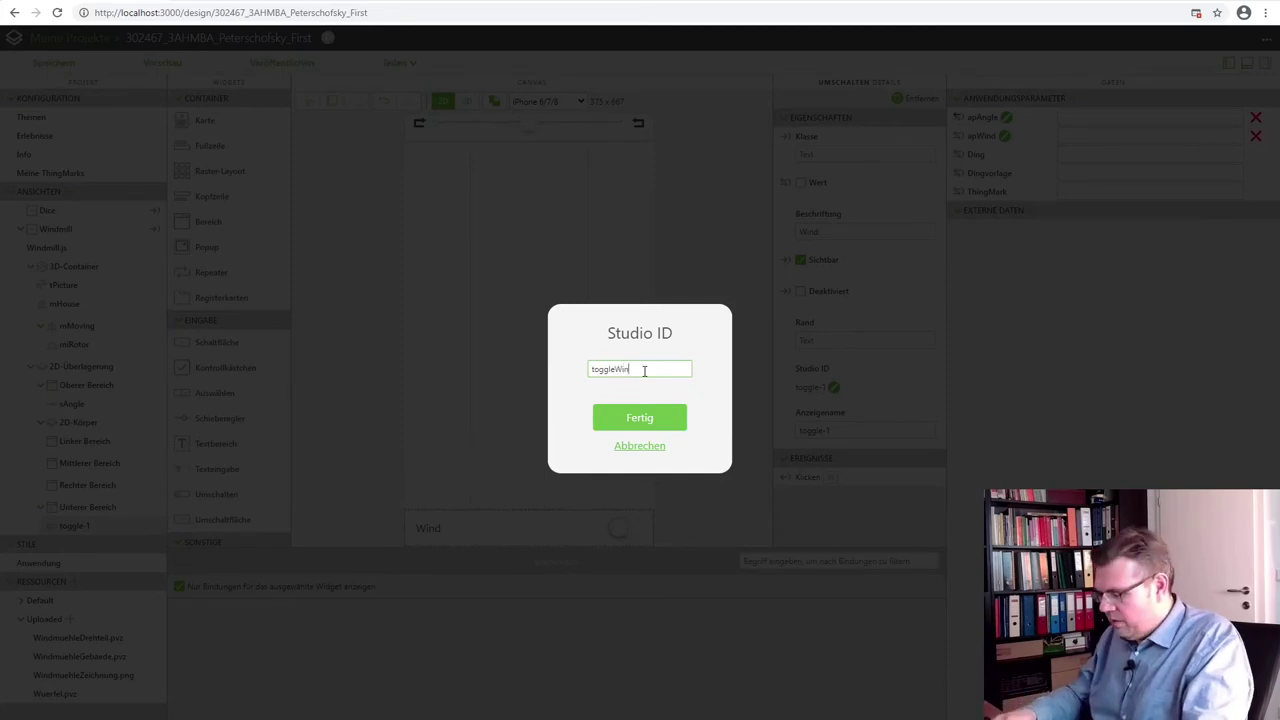
click(646, 424)
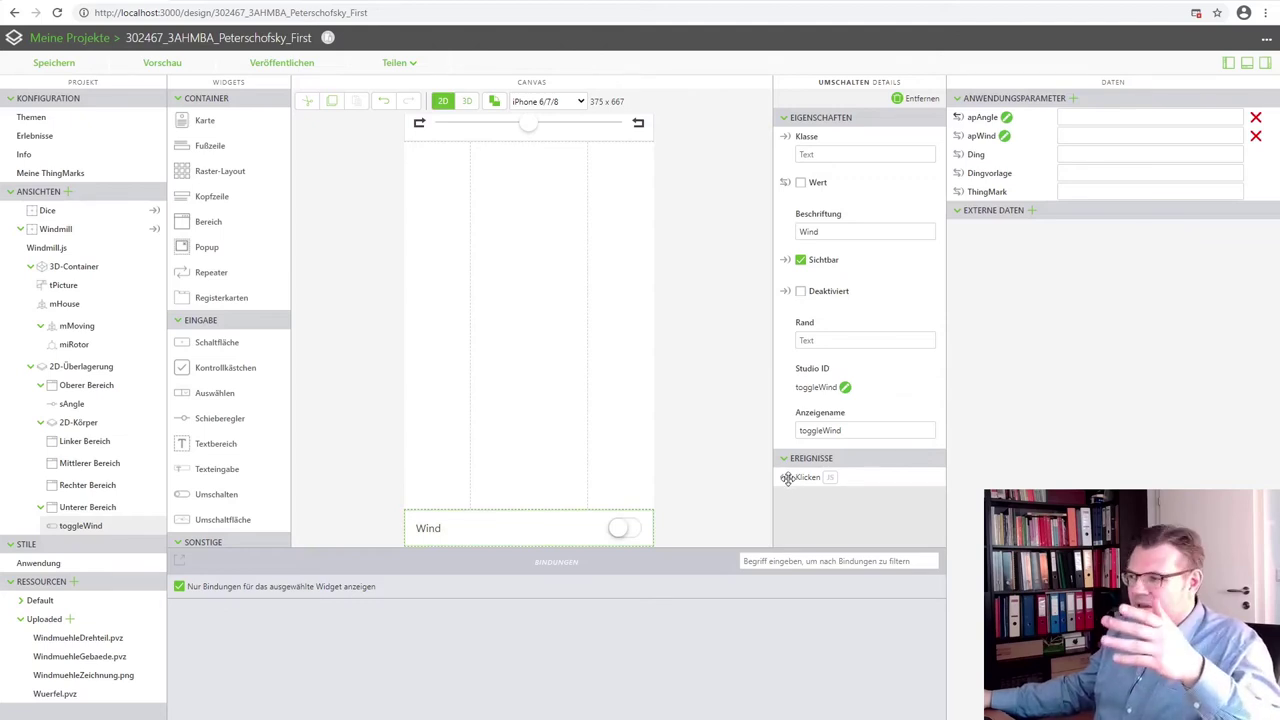
Enter fToggleWind(); as the JavaScript expression for the toggle's Klicken event
click(830, 478)
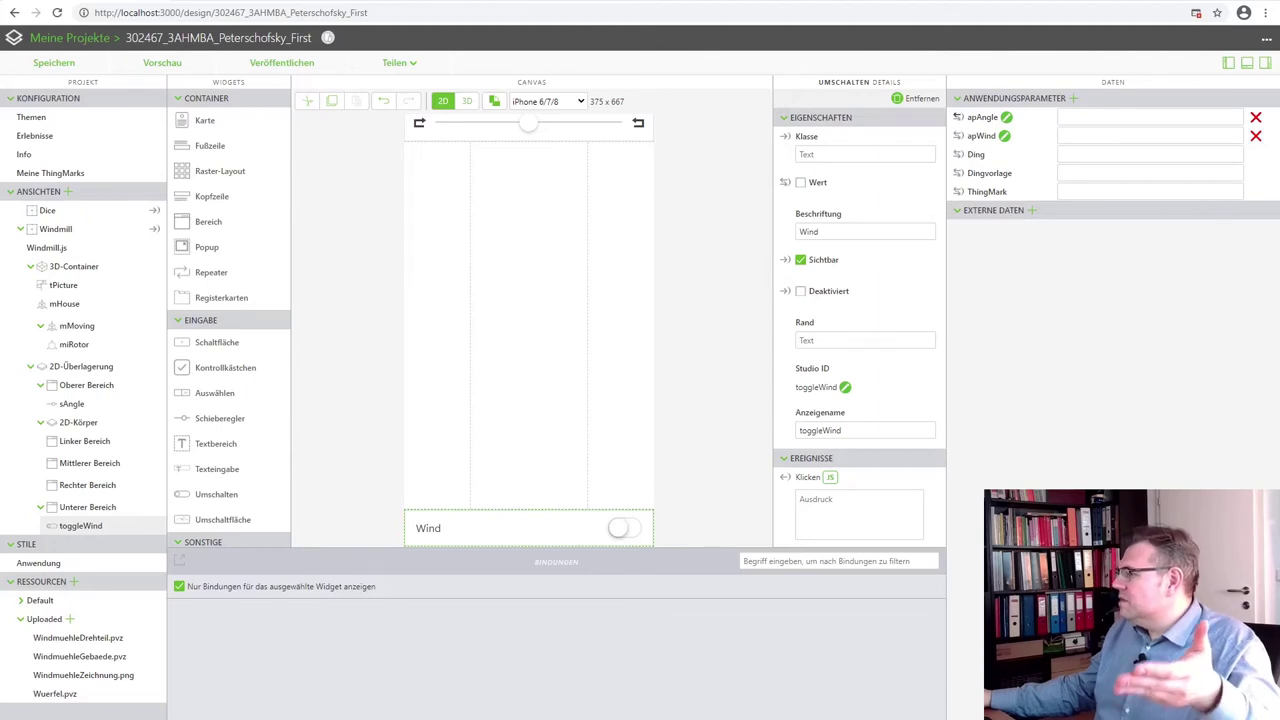
click(853, 507)
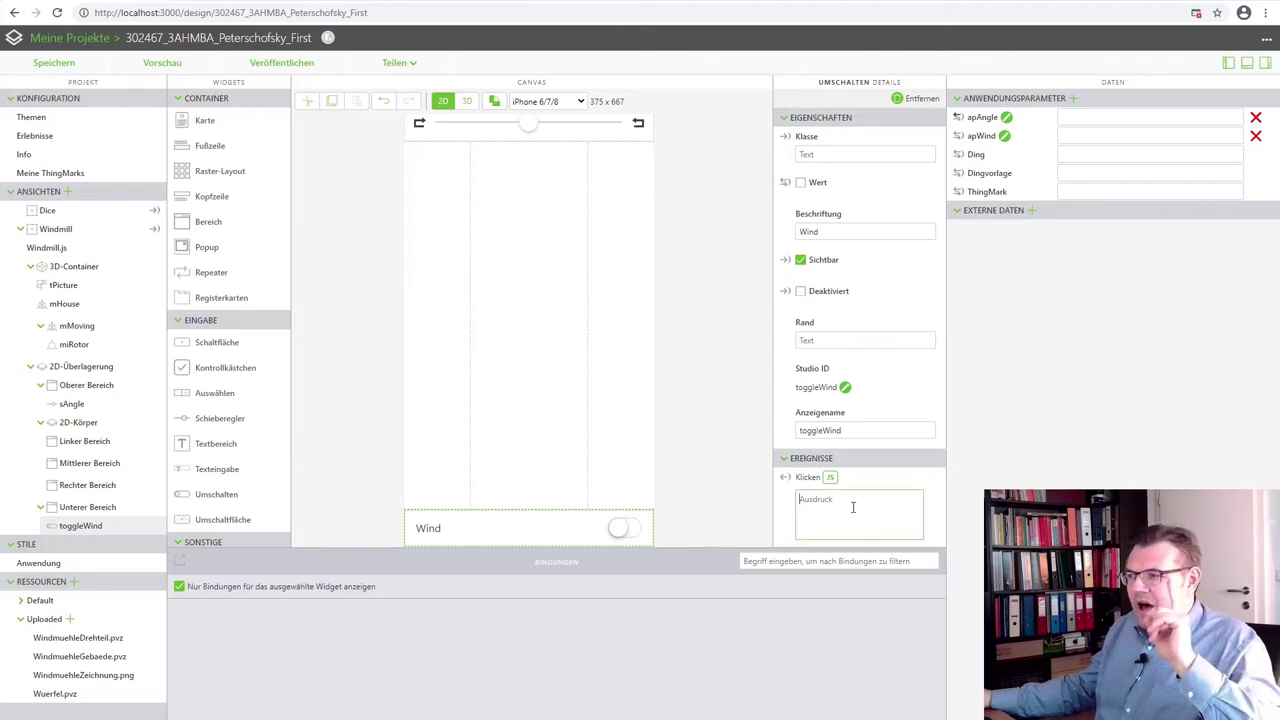
text(()
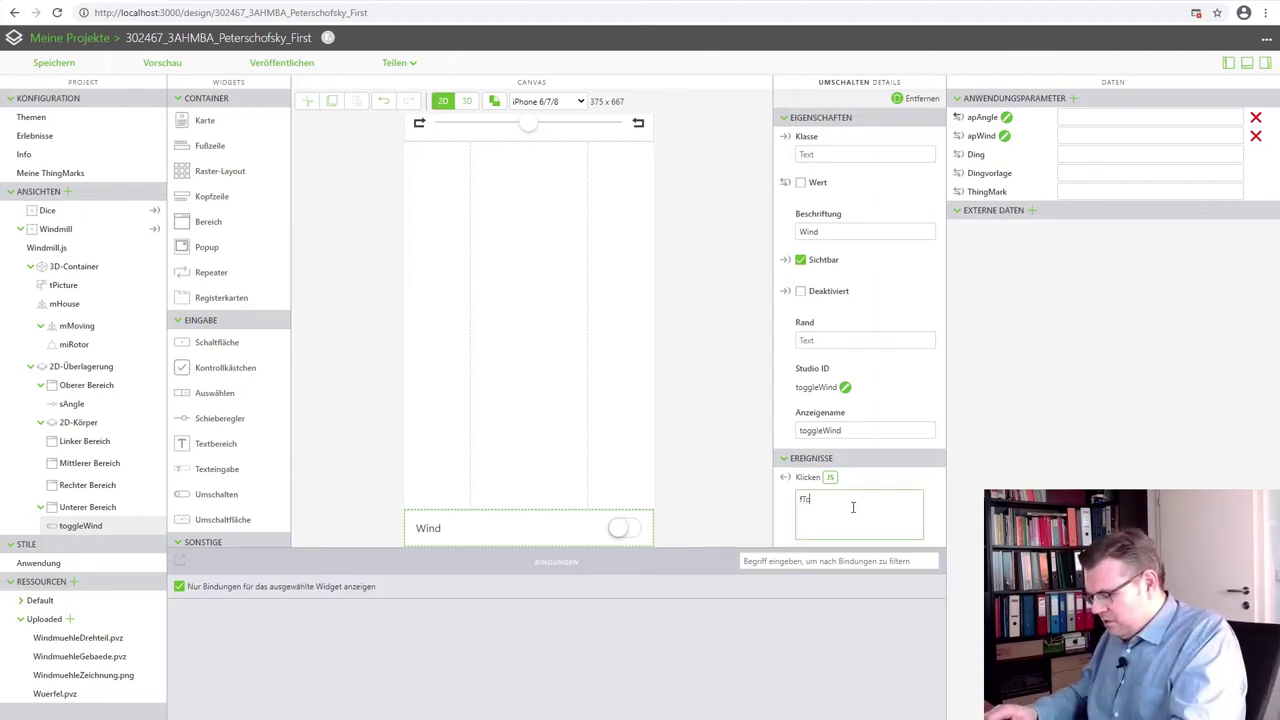
text(Toggle)
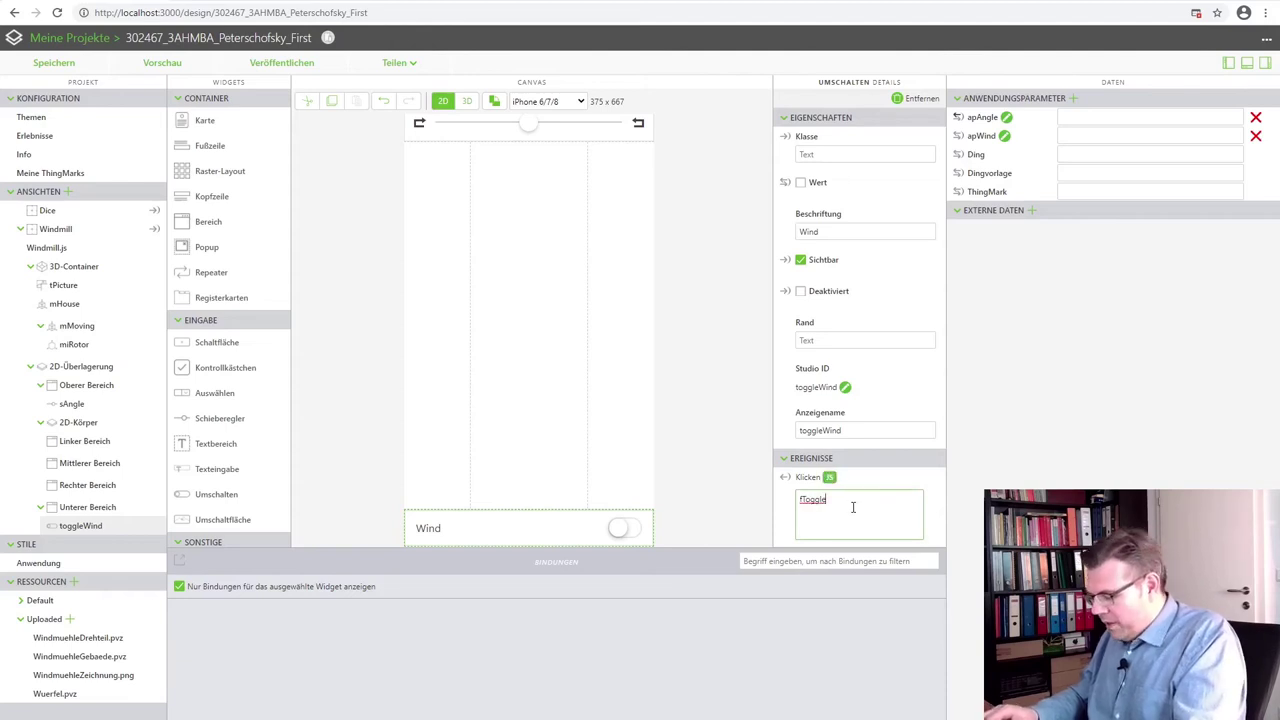
text(Wind();)
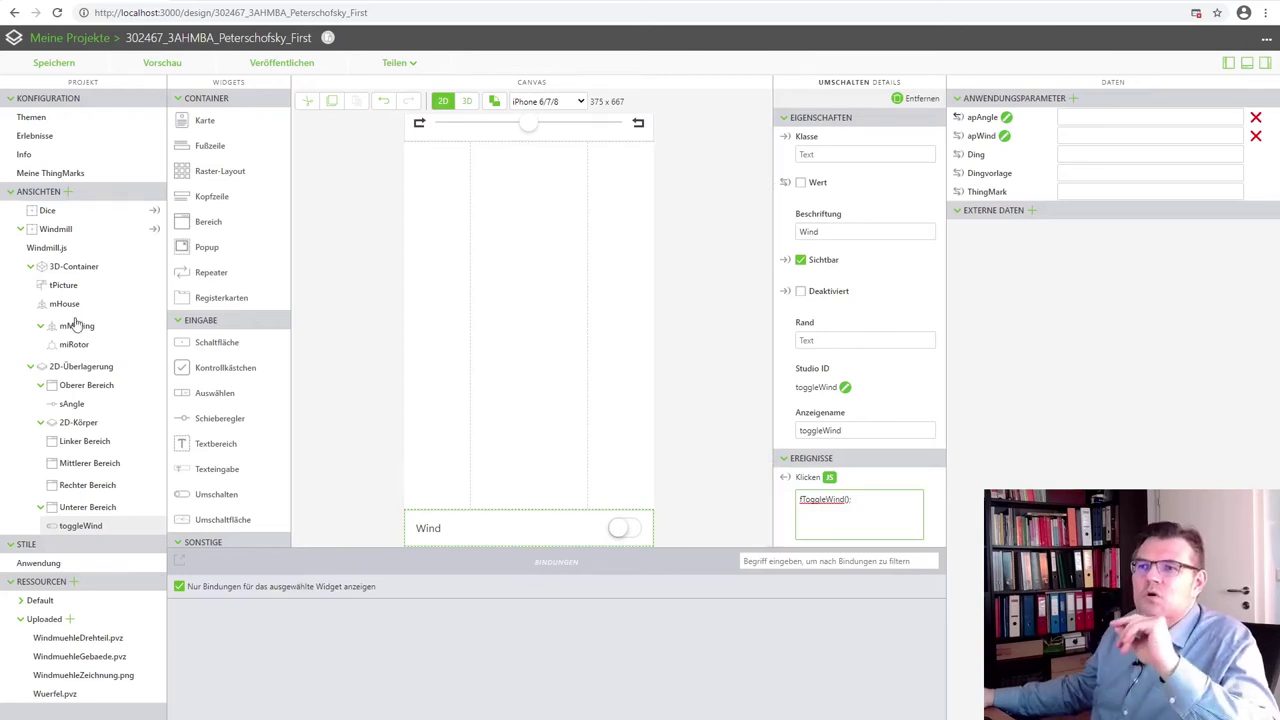
Add an empty function $scope.fToggleWind = function() { } with a blank body line at the end of Windmill.js
click(48, 249)
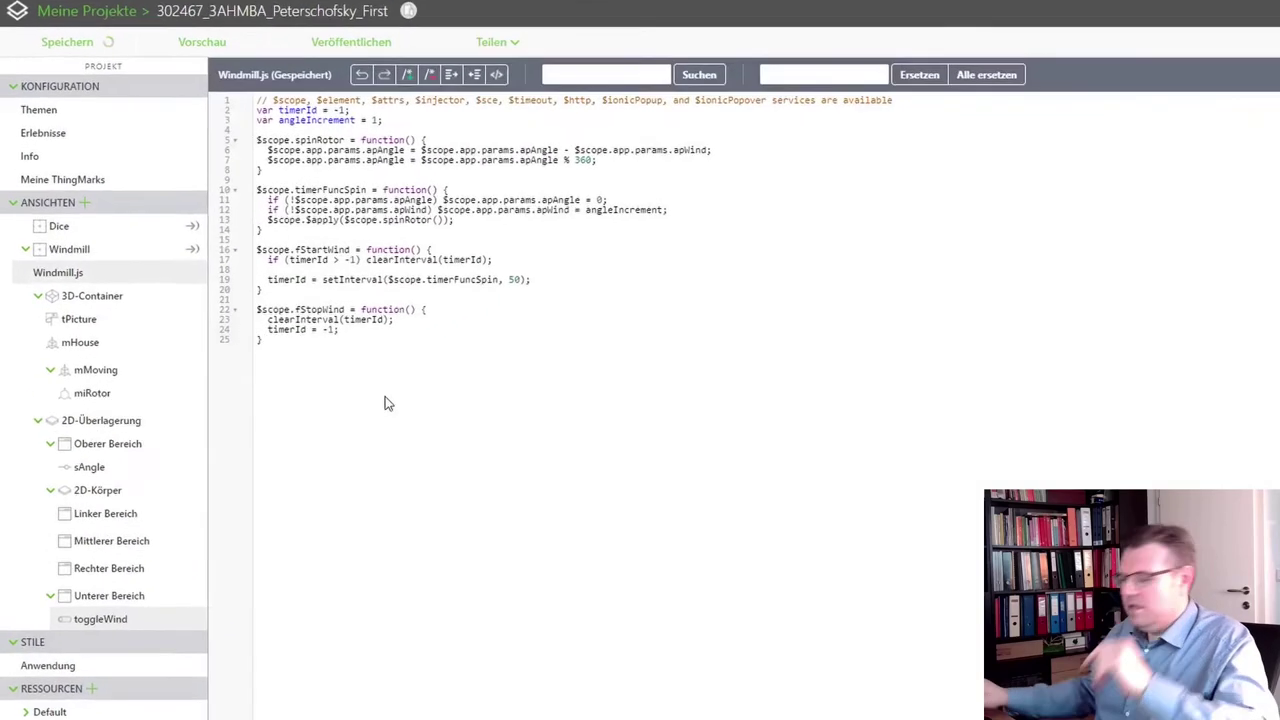
click(388, 403)
key(Return)
key(Return)
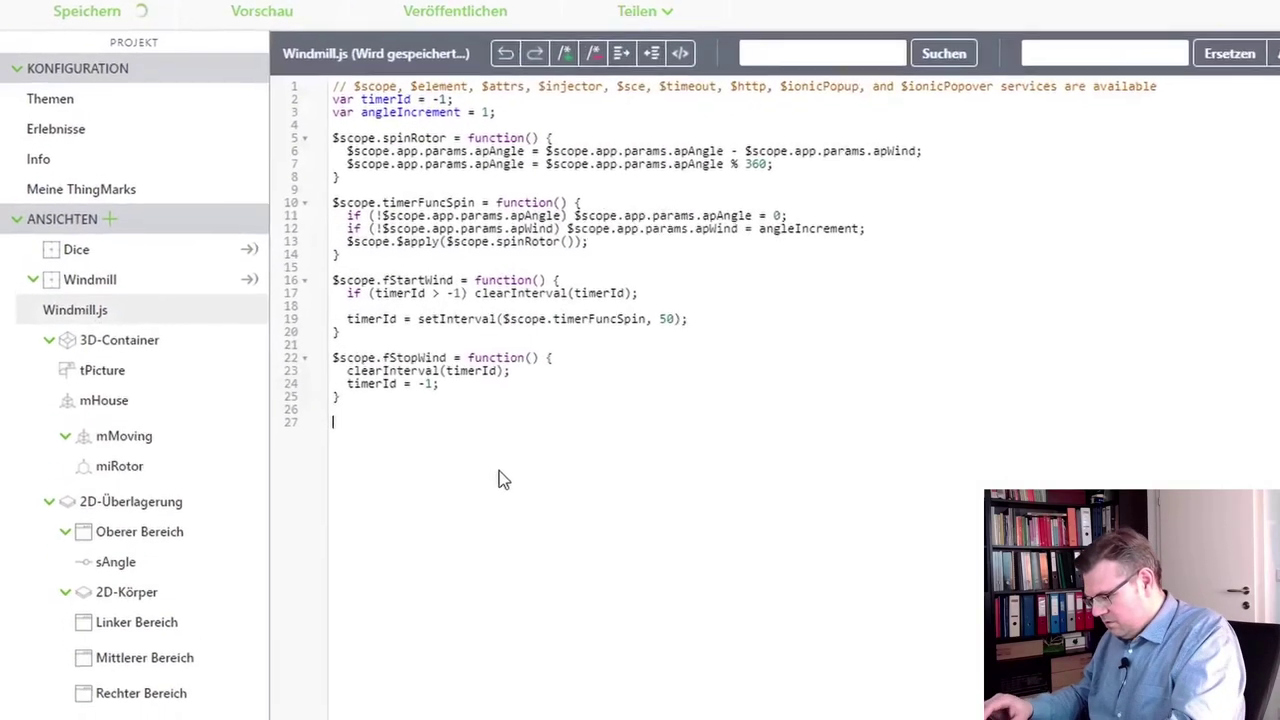
text($scop)
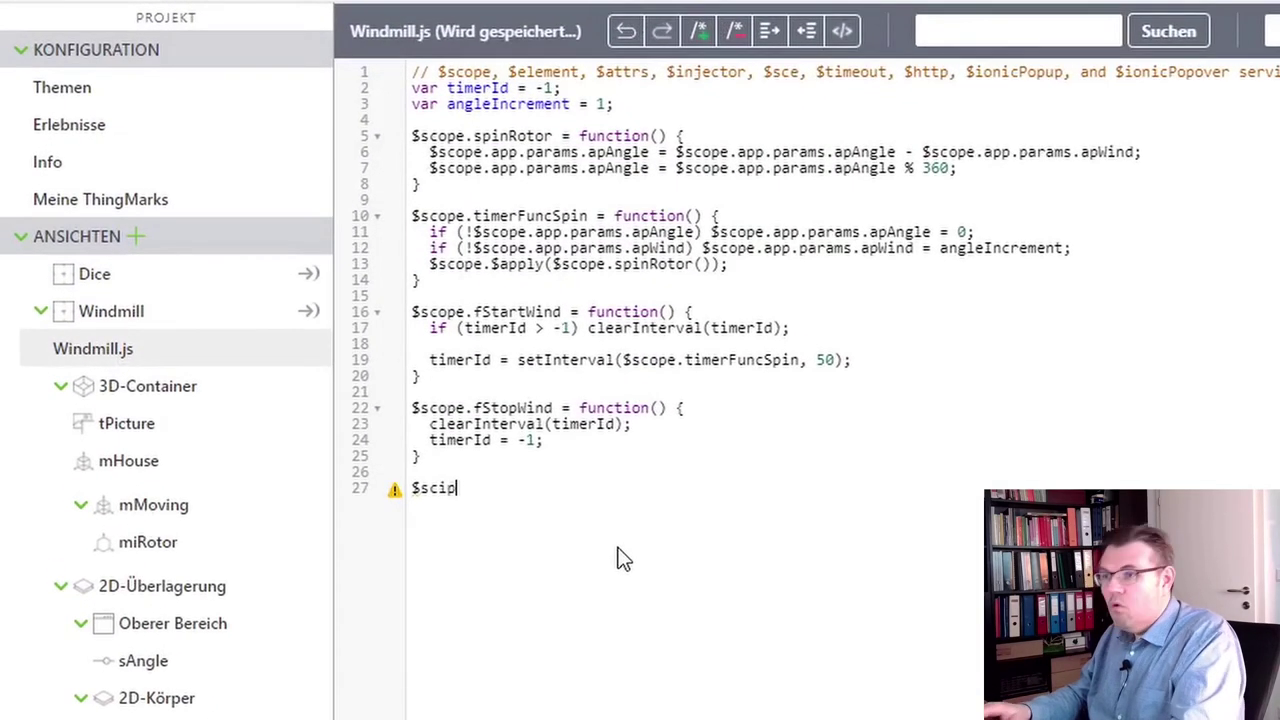
key(BackSpace)
text(ope)
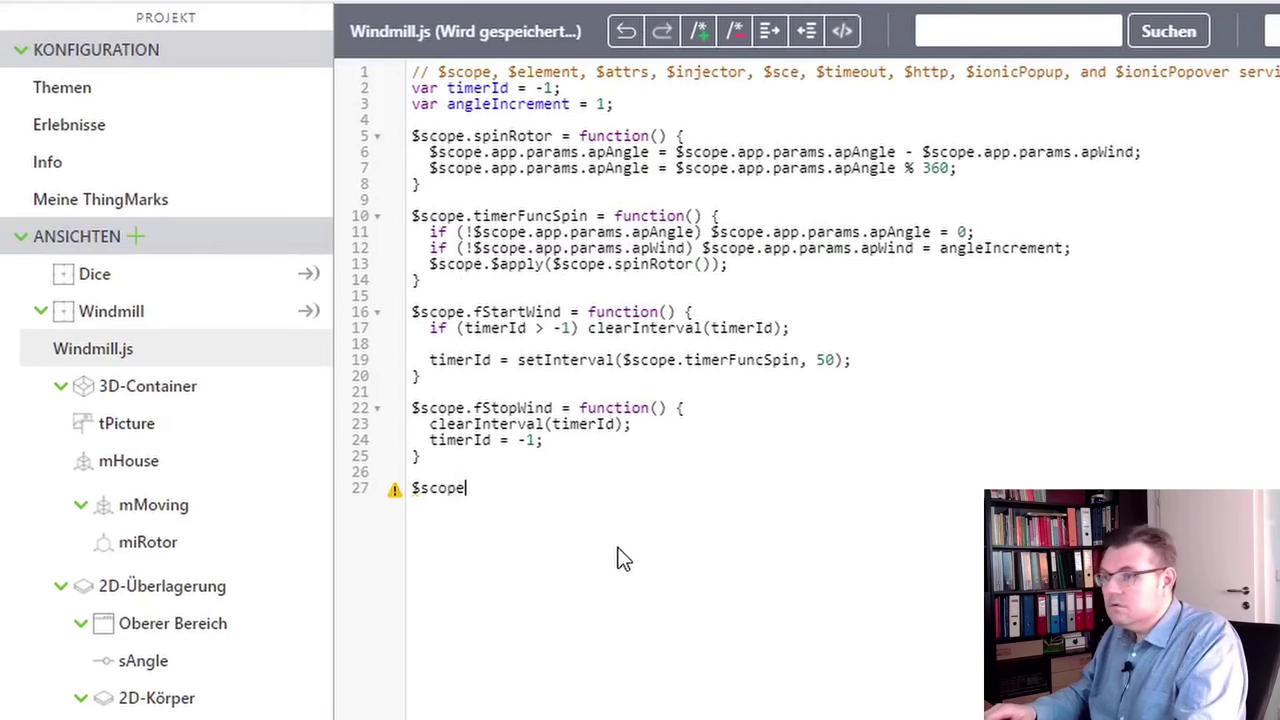
text(.)
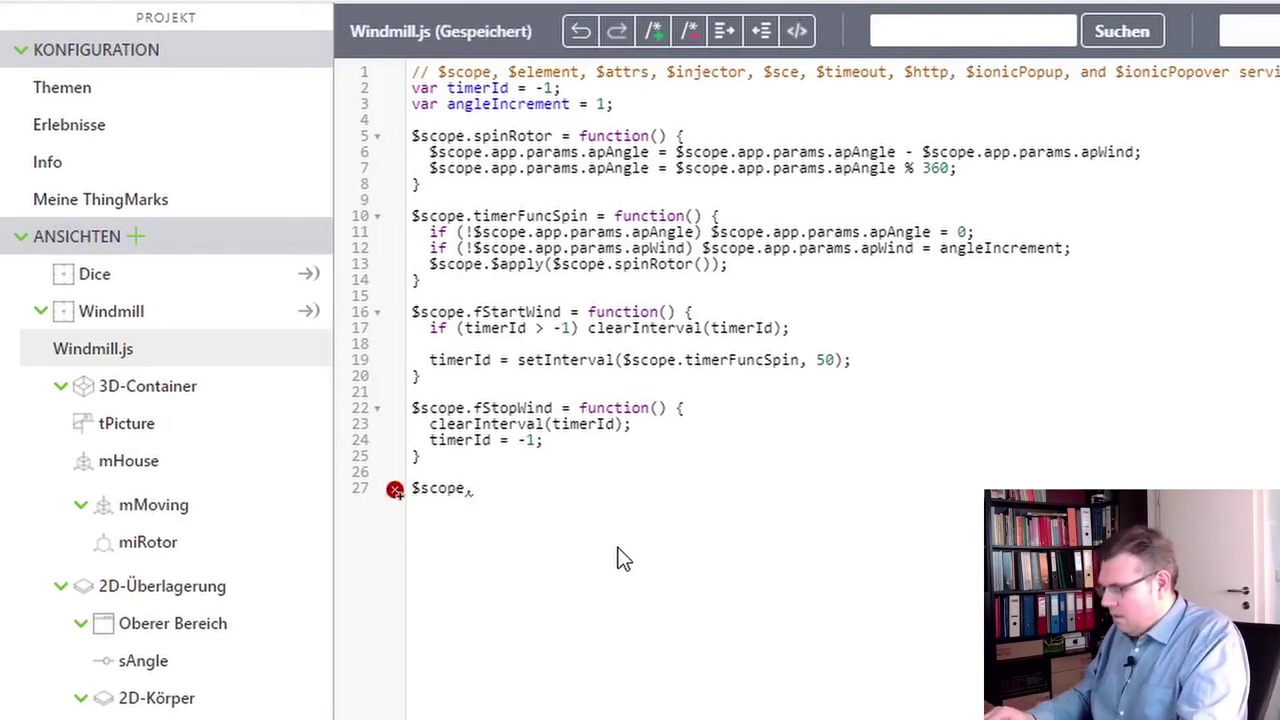
text(fToggleWi)
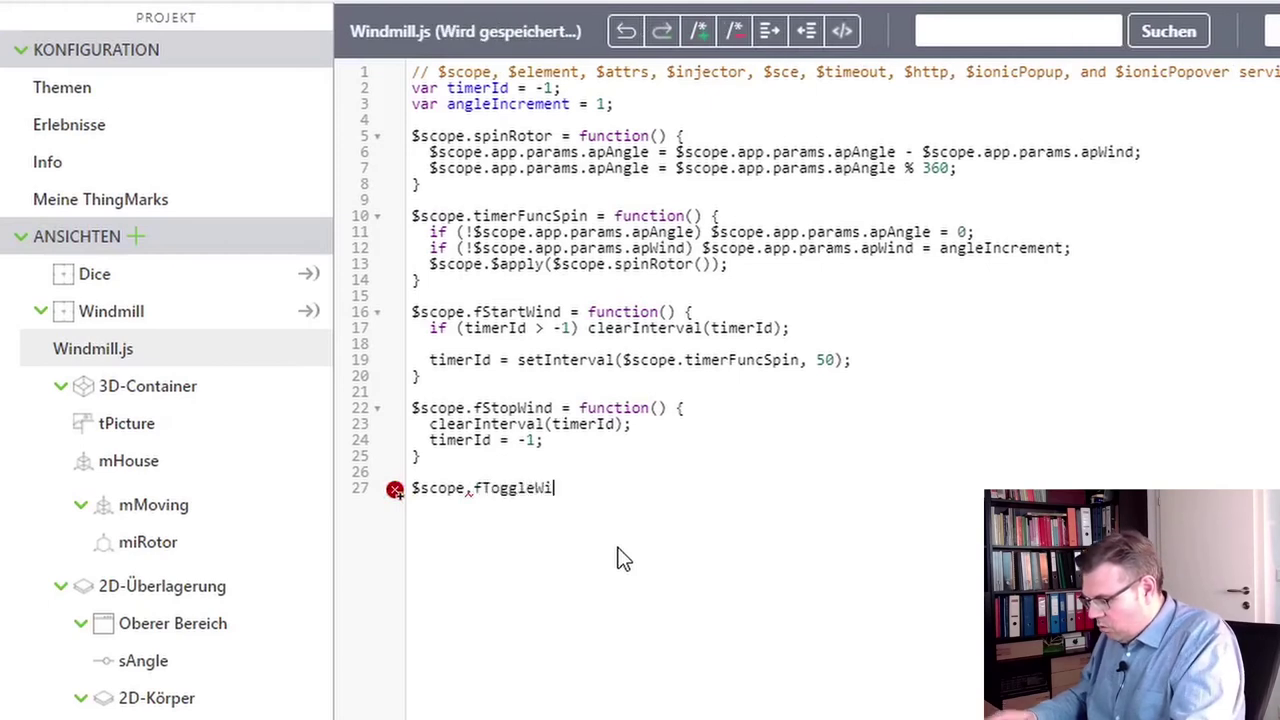
text(nd = function)
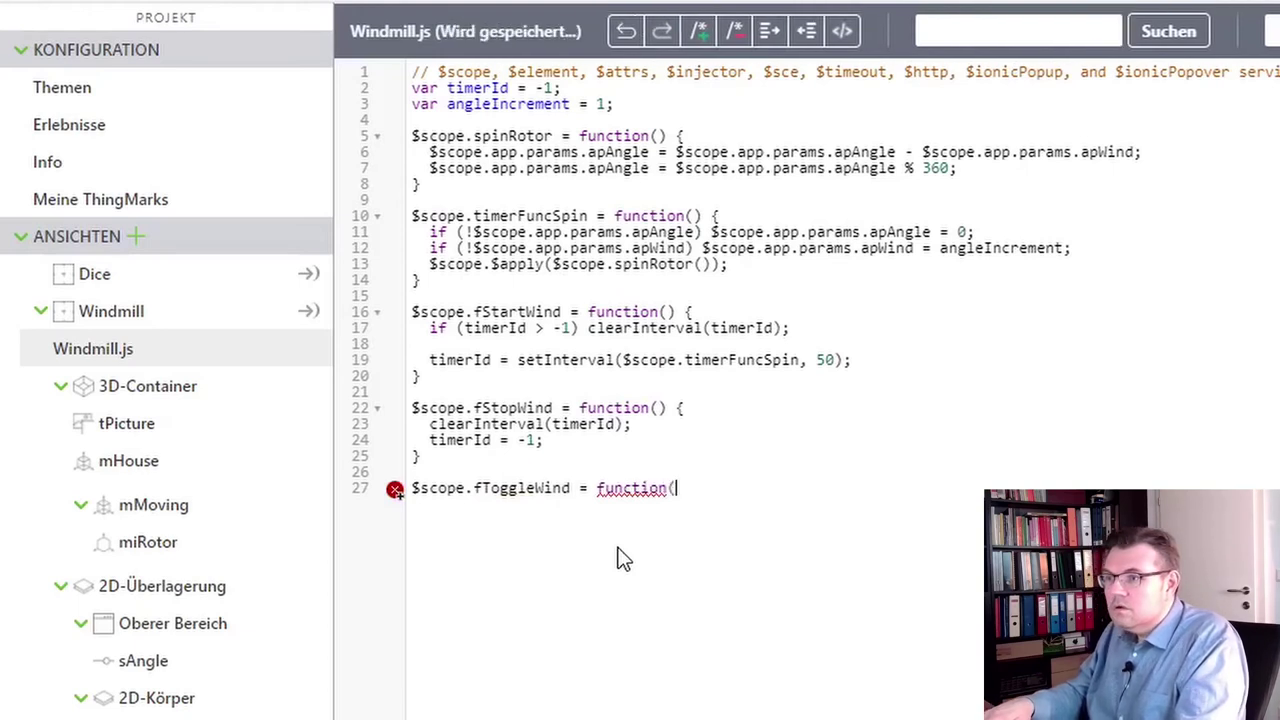
text(() {)
key(Return)
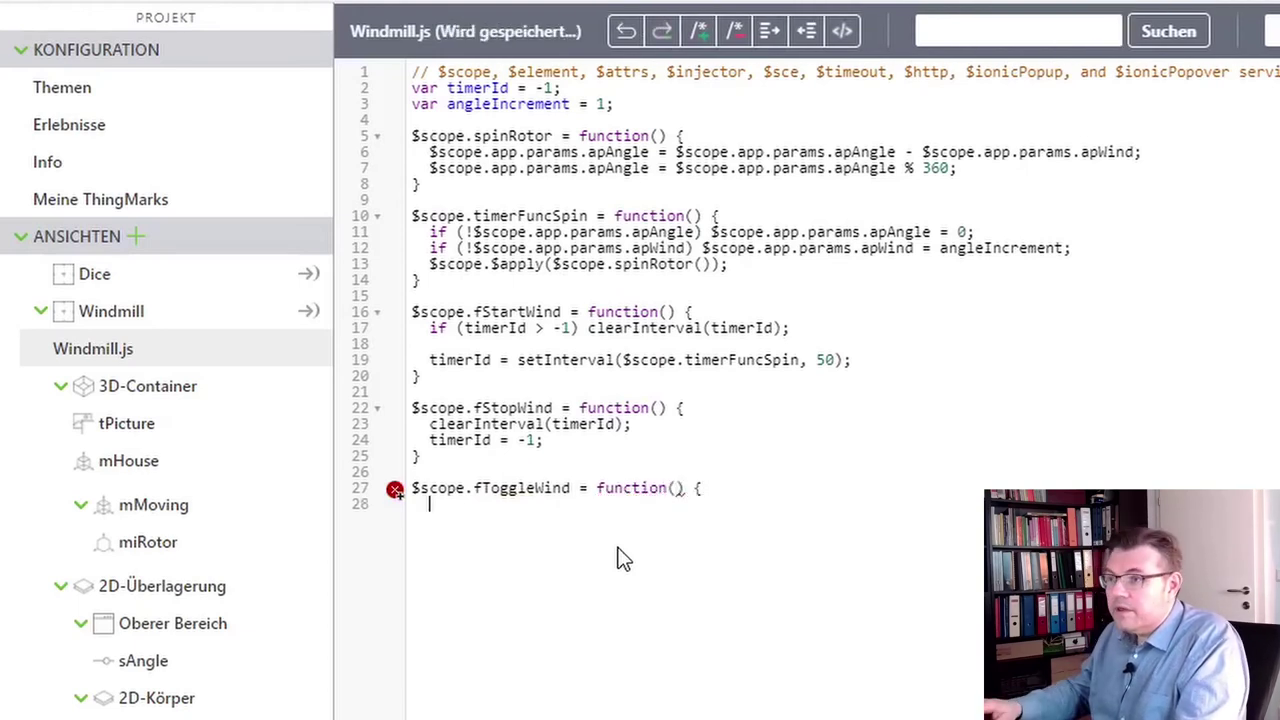
text(})
key(Left)
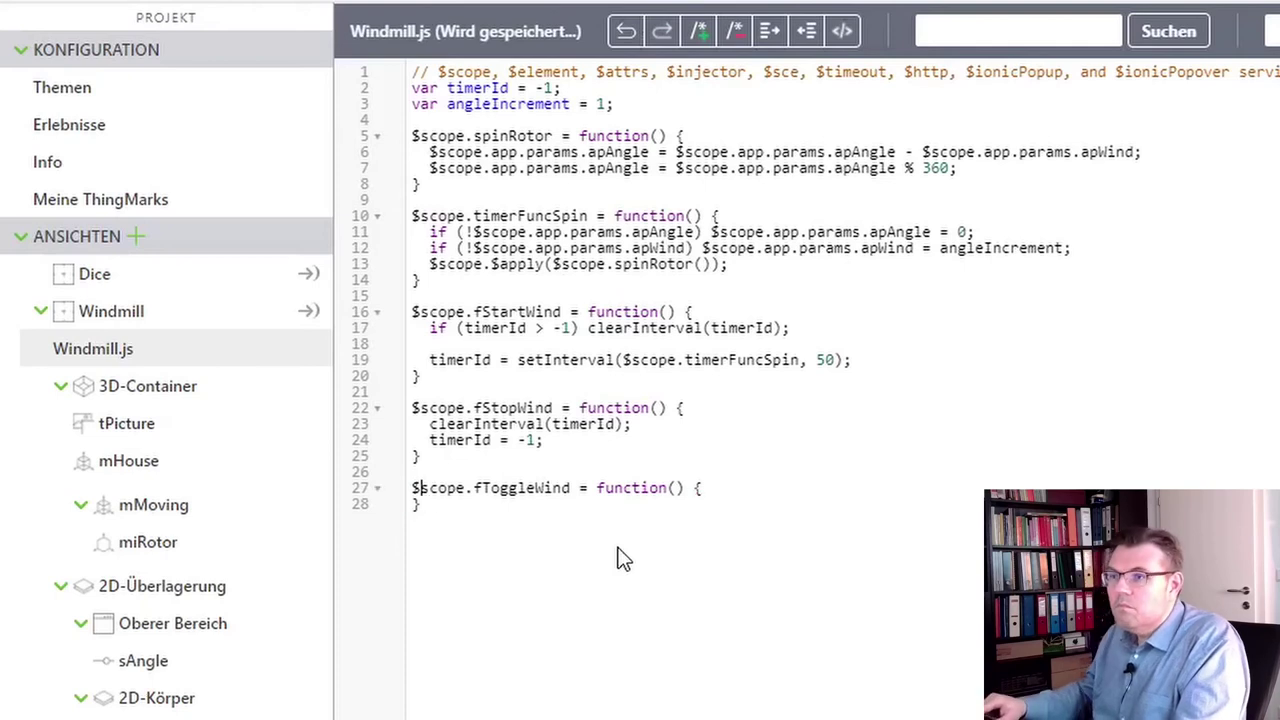
key(Return)
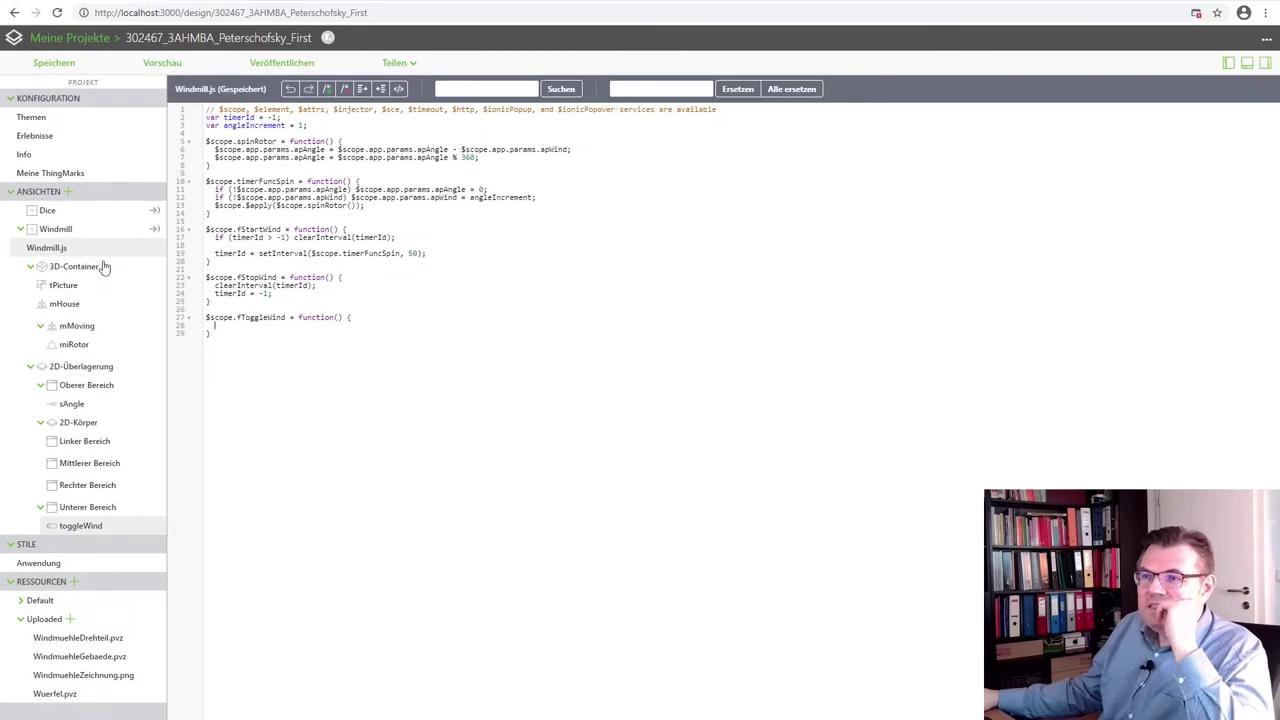
Try switching the Wert property of the Wind toggle in the Windmill view on and off
click(83, 528)
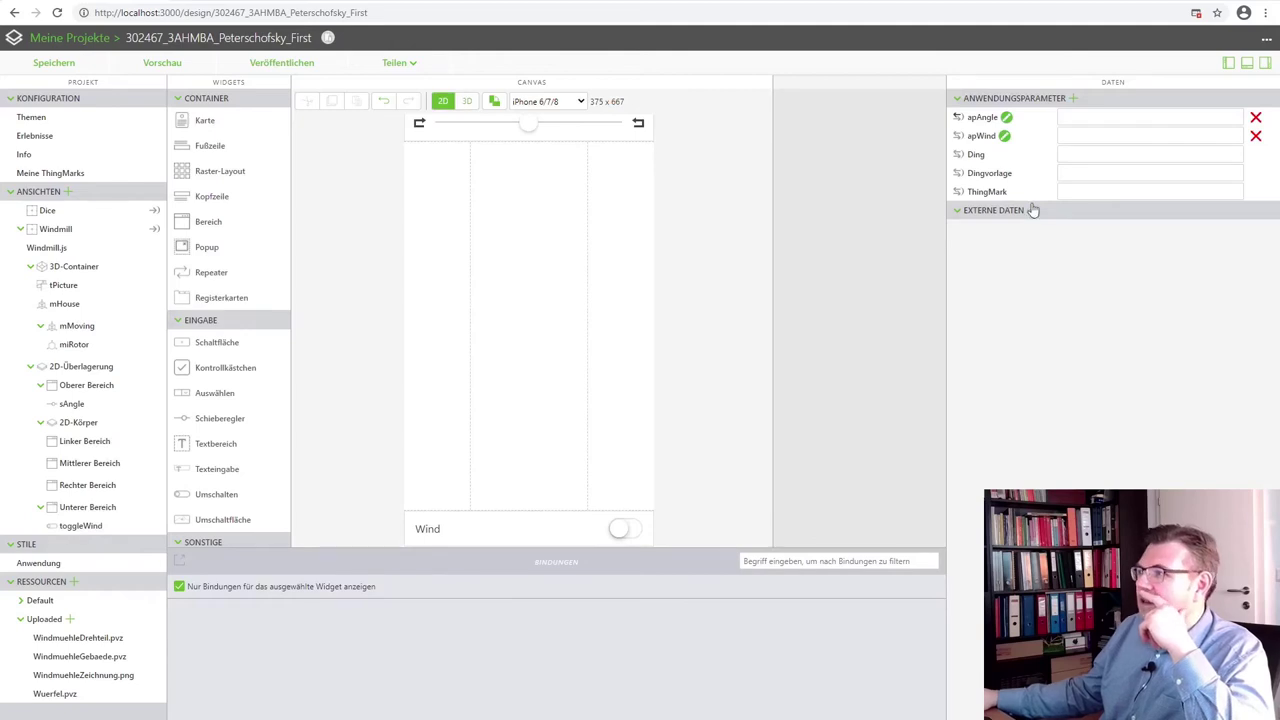
click(503, 518)
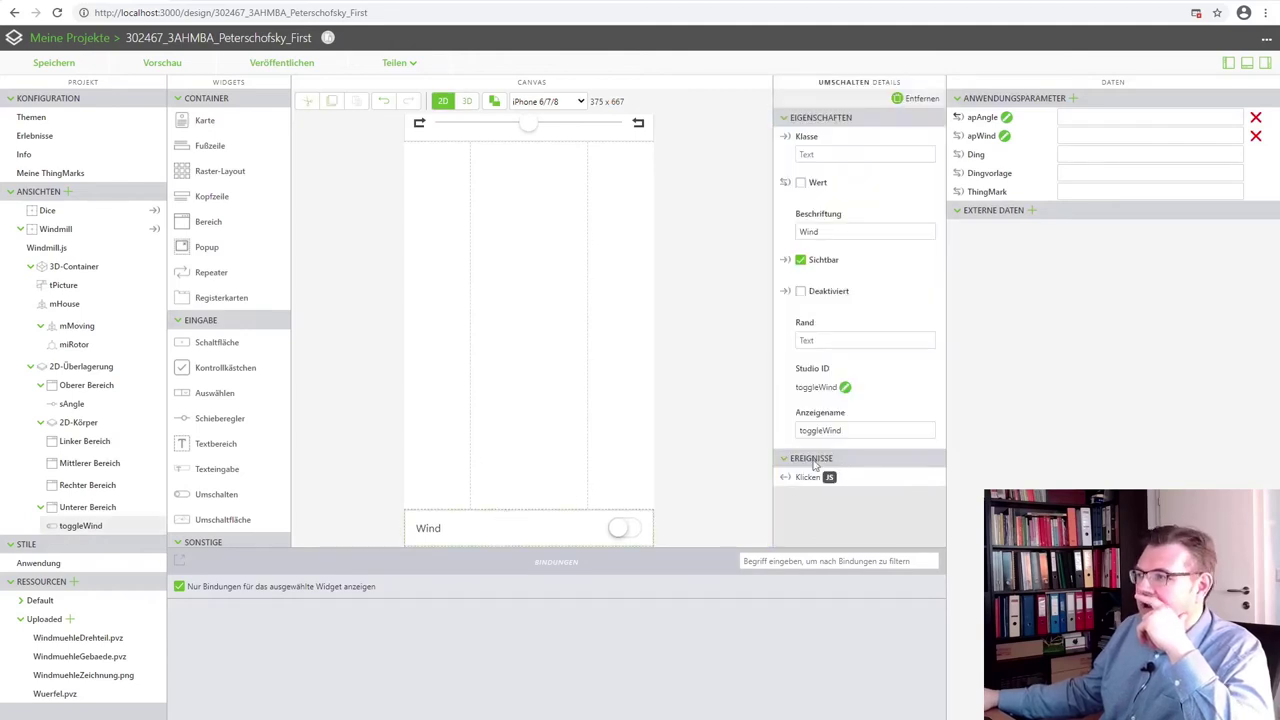
click(800, 183)
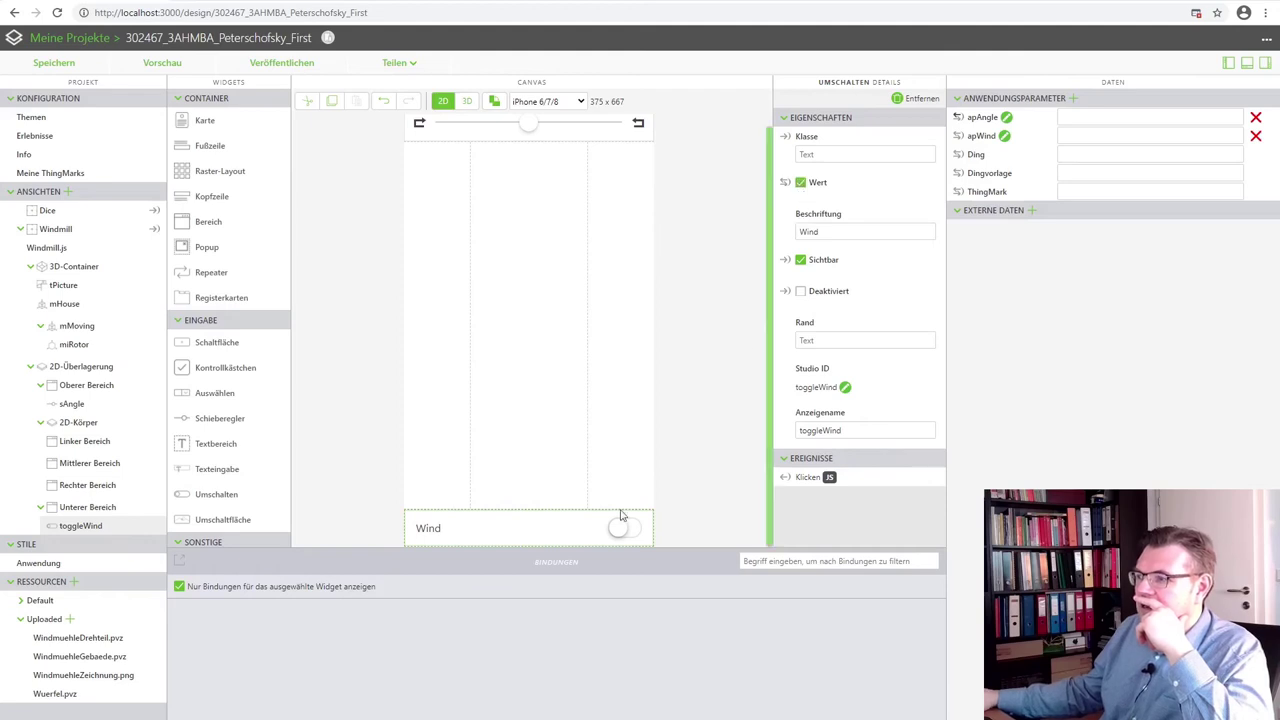
click(801, 184)
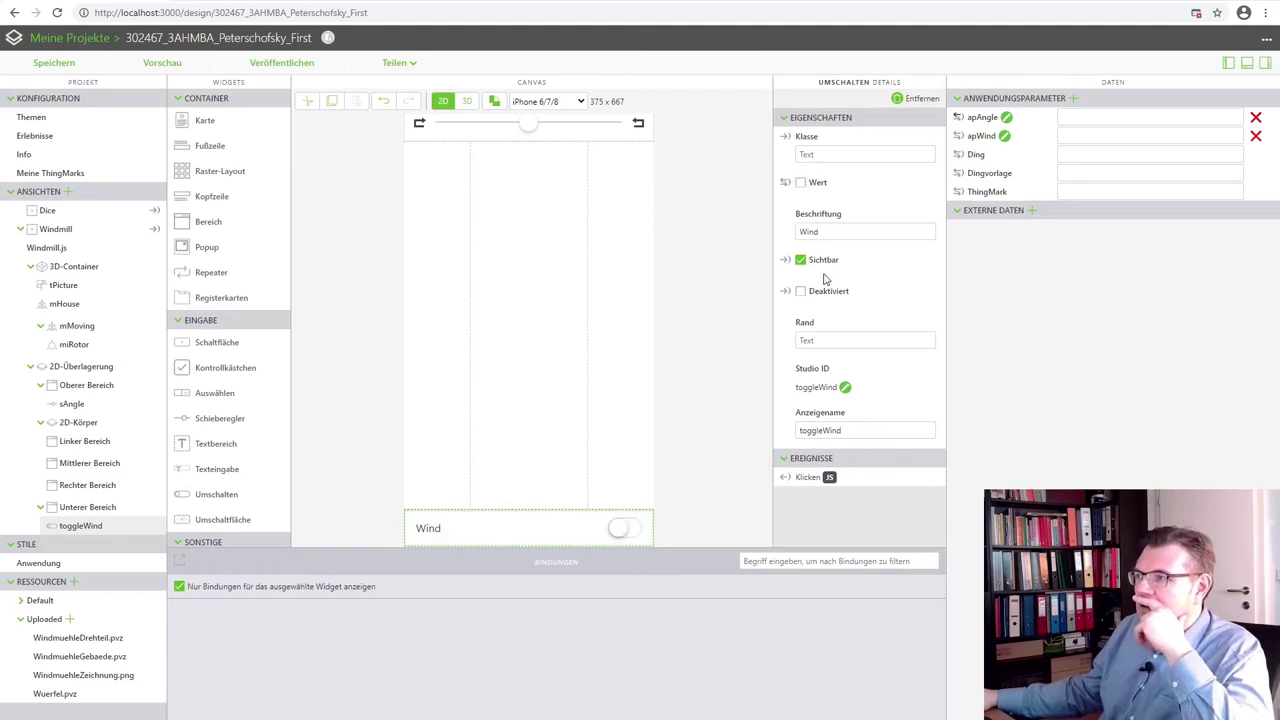
click(801, 184)
click(801, 184)
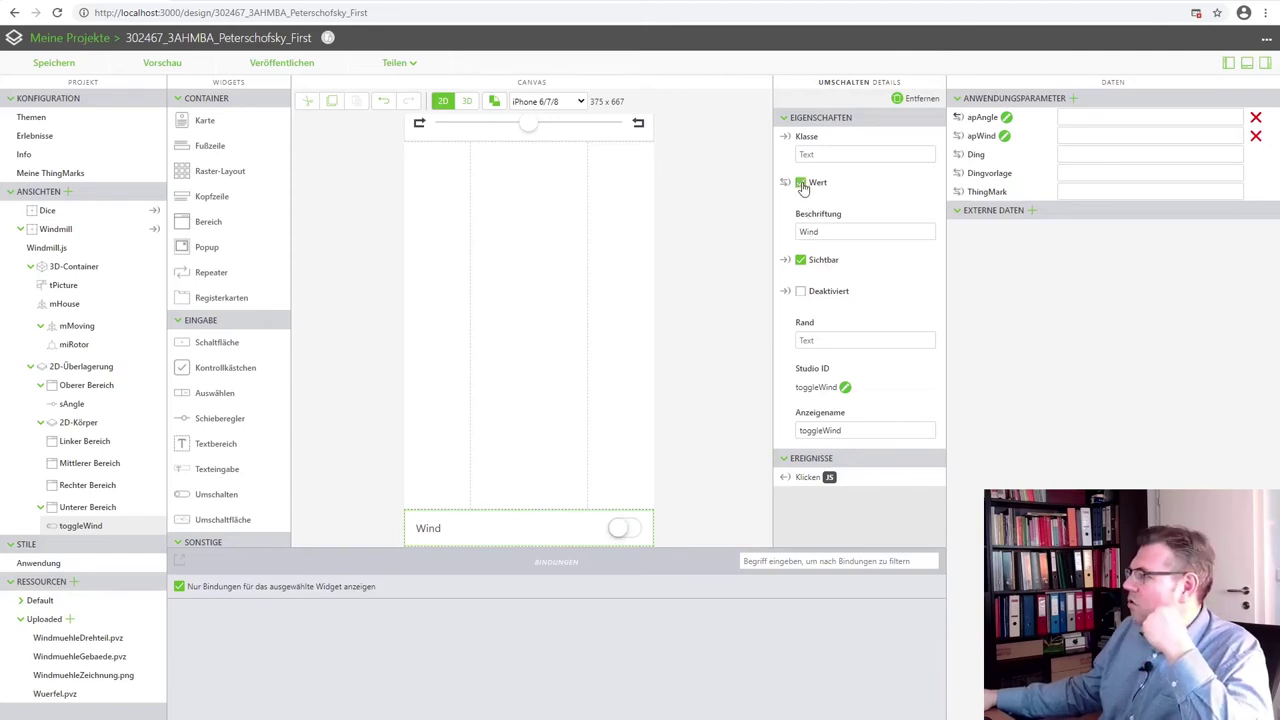
click(801, 184)
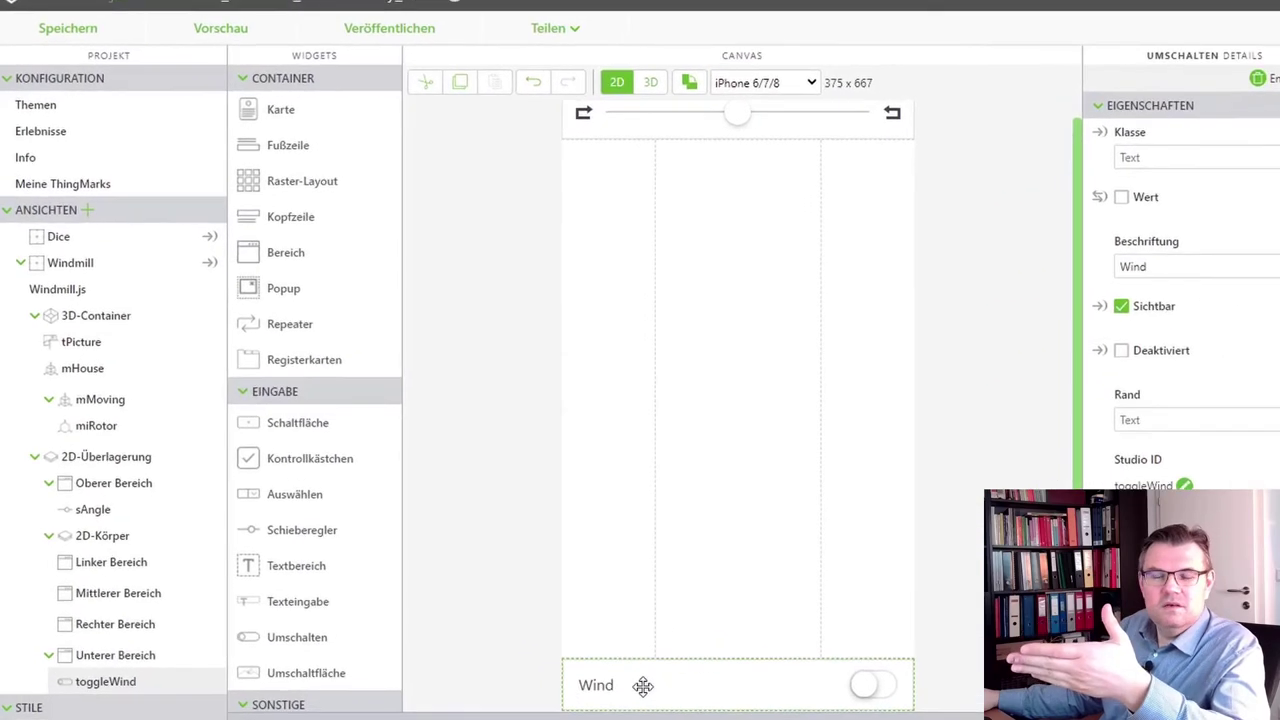
Inside fToggleWind in Windmill.js, write the condition if ($scope.view.wdg['toggleWind']['value'])
click(57, 289)
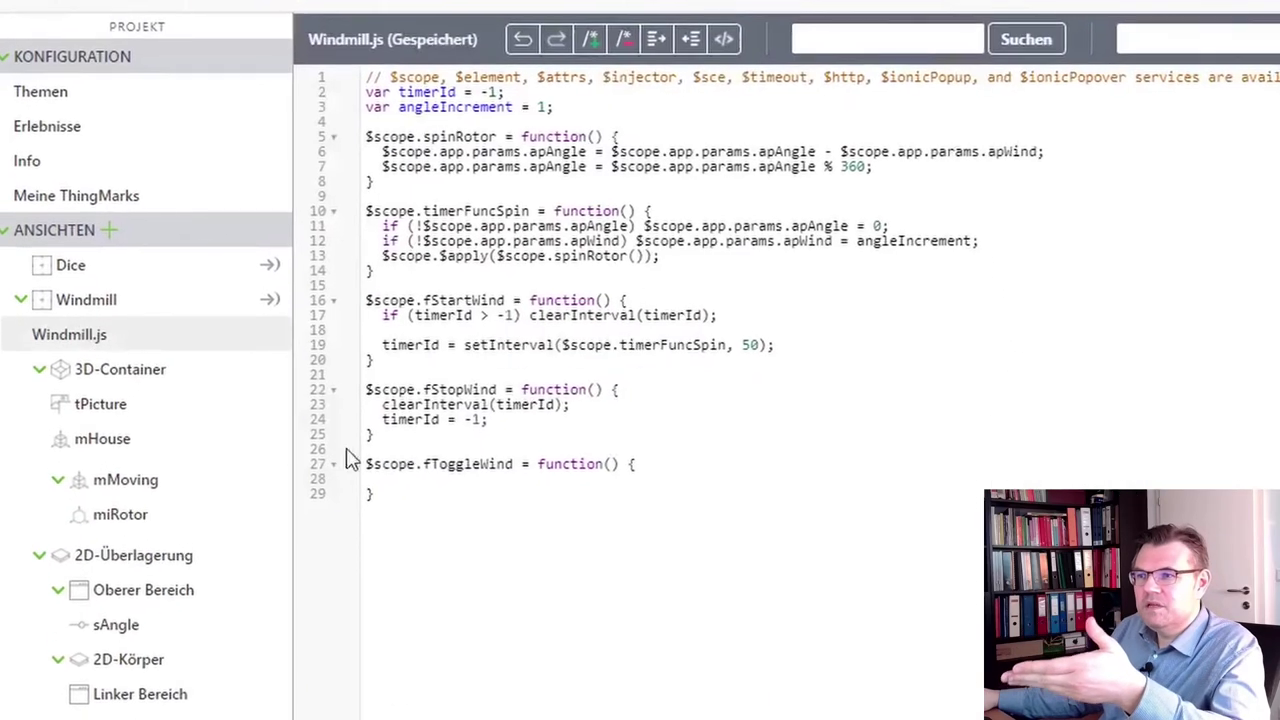
click(438, 478)
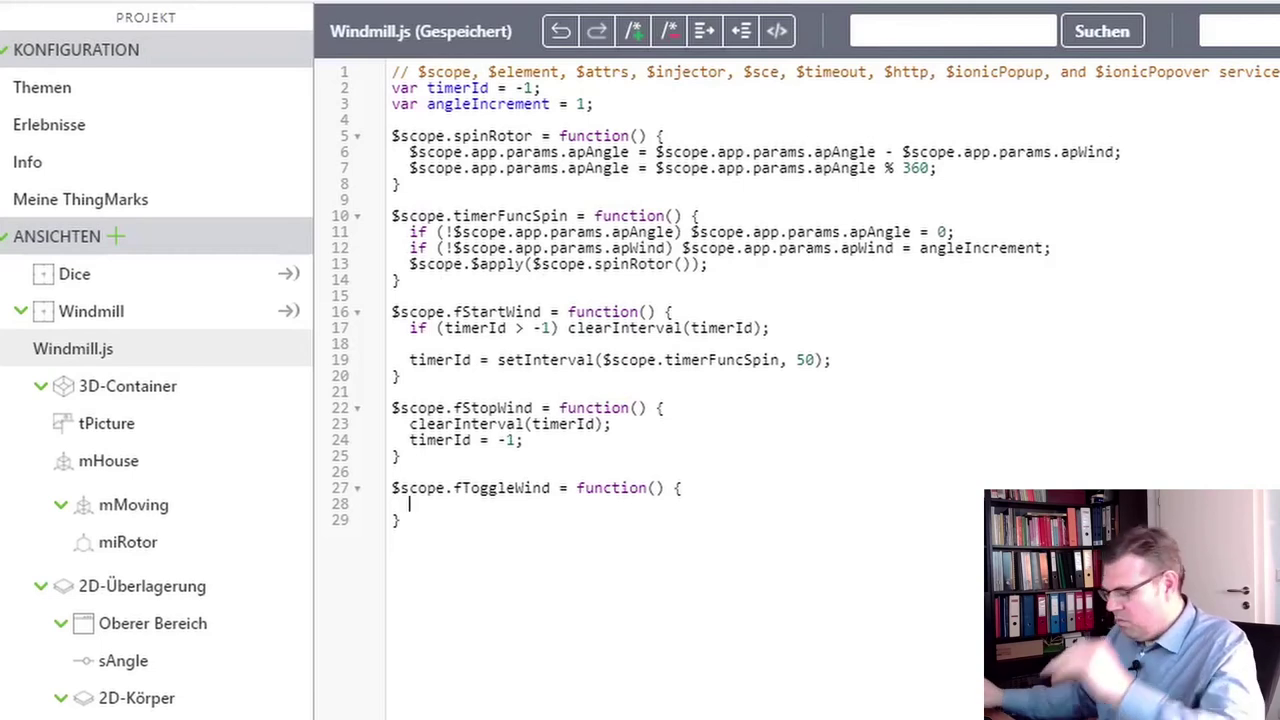
text(if ()
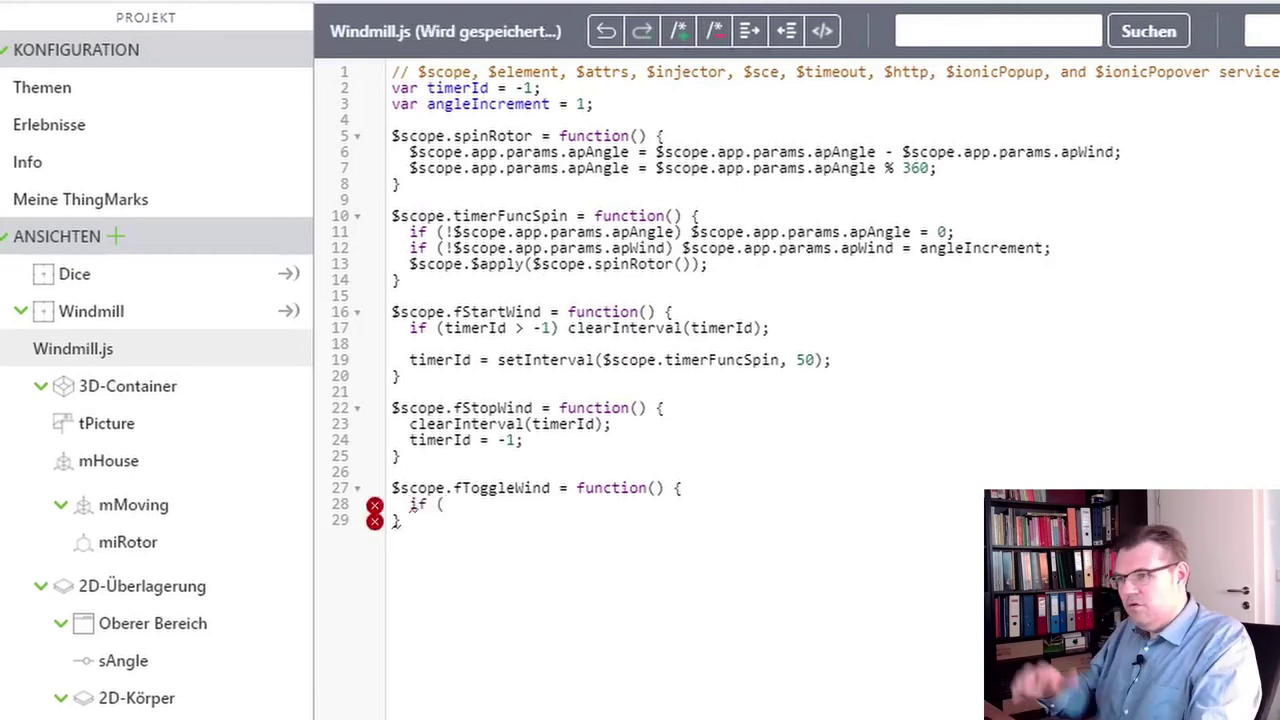
text($)
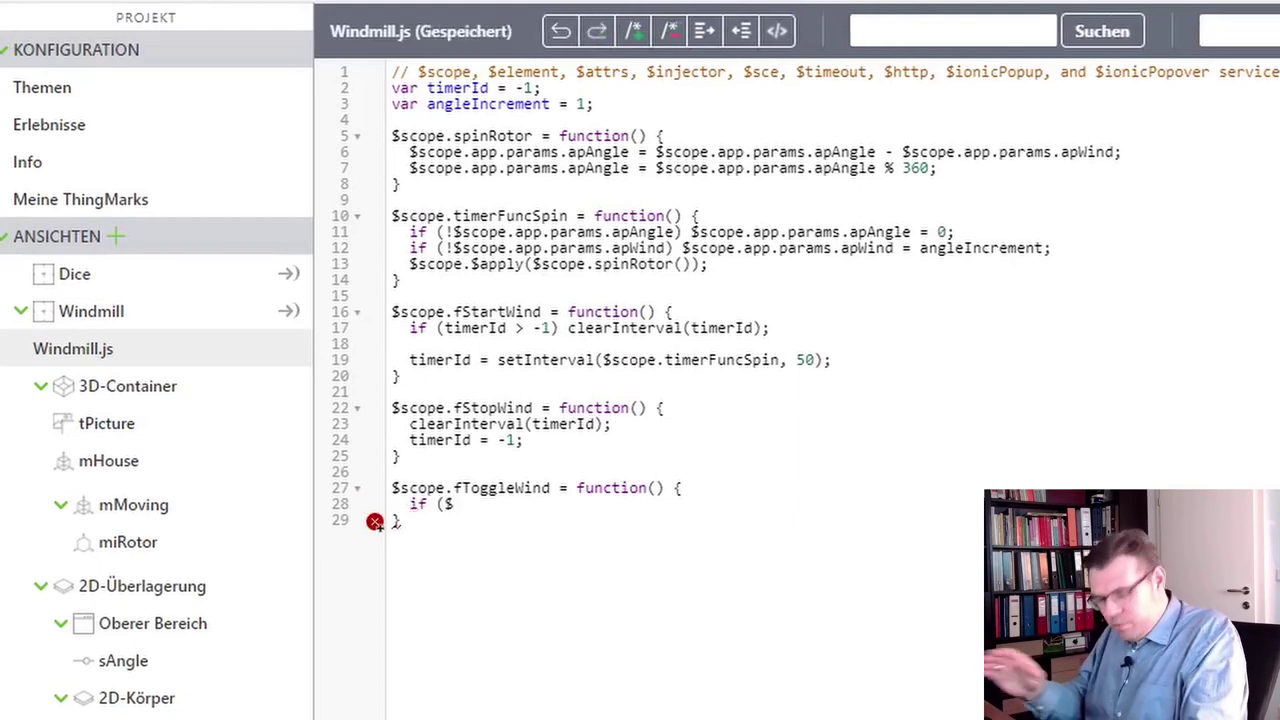
text(sco)
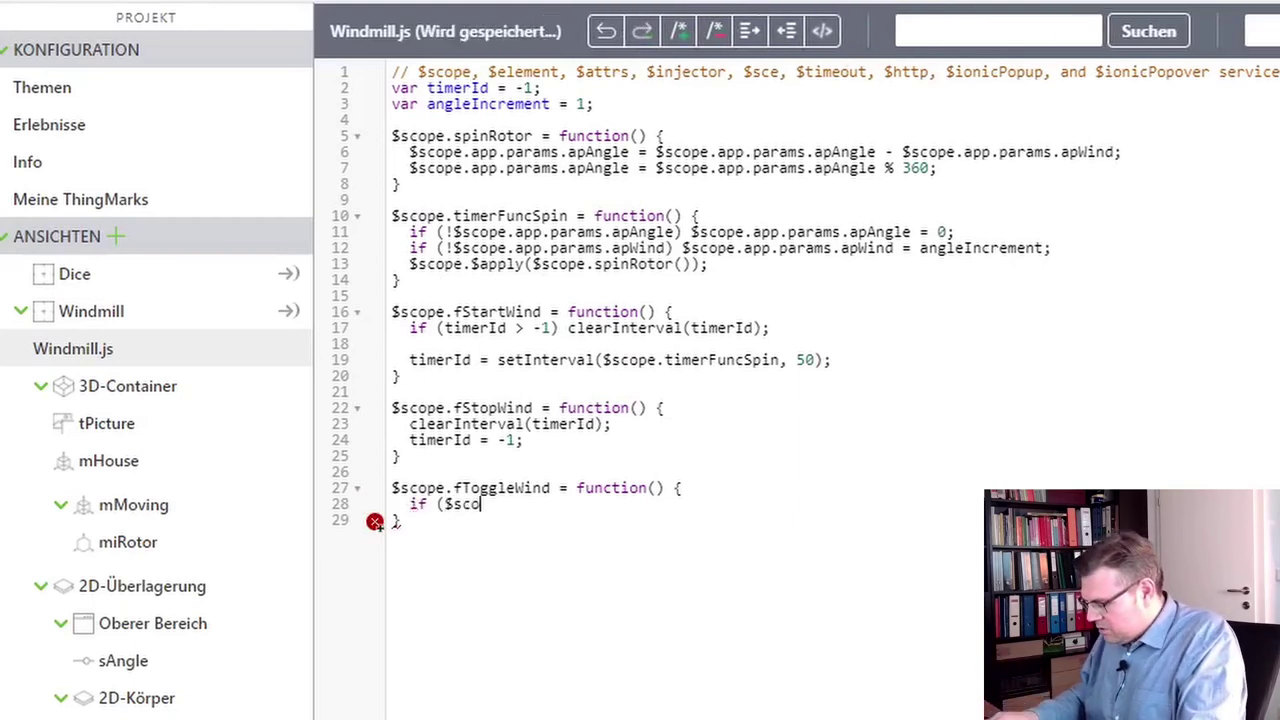
text(pe)
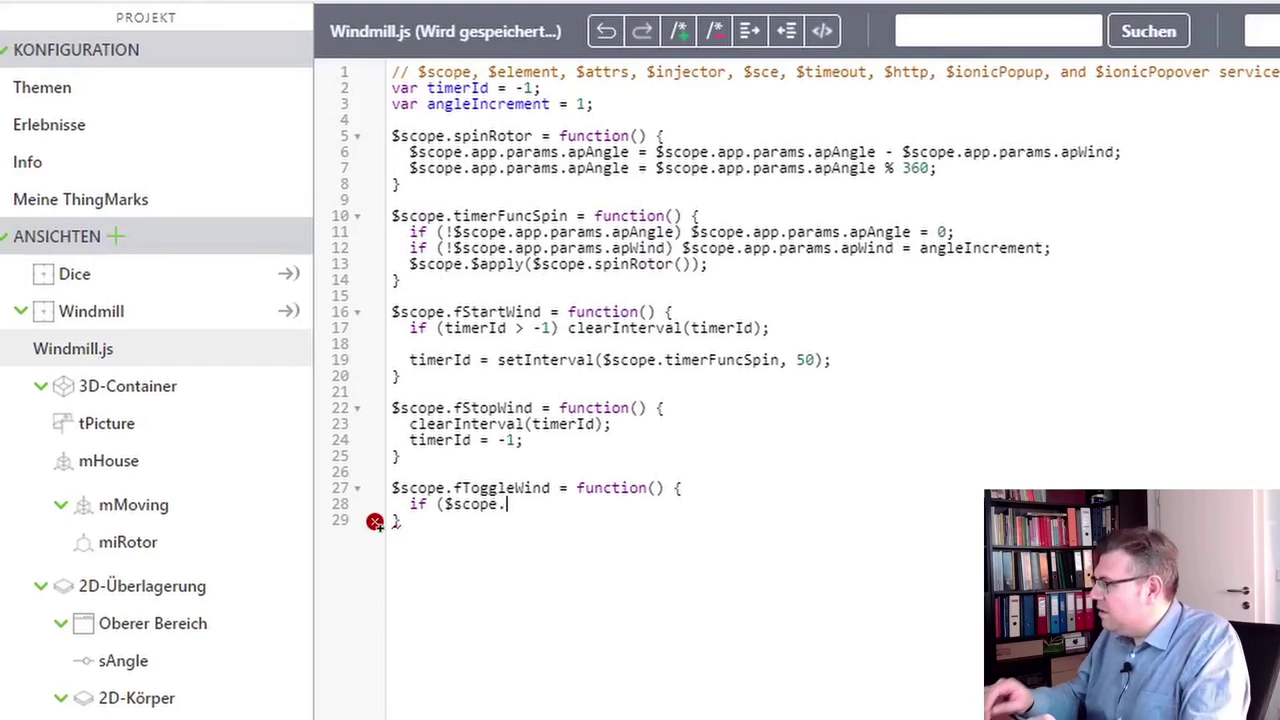
text(.view)
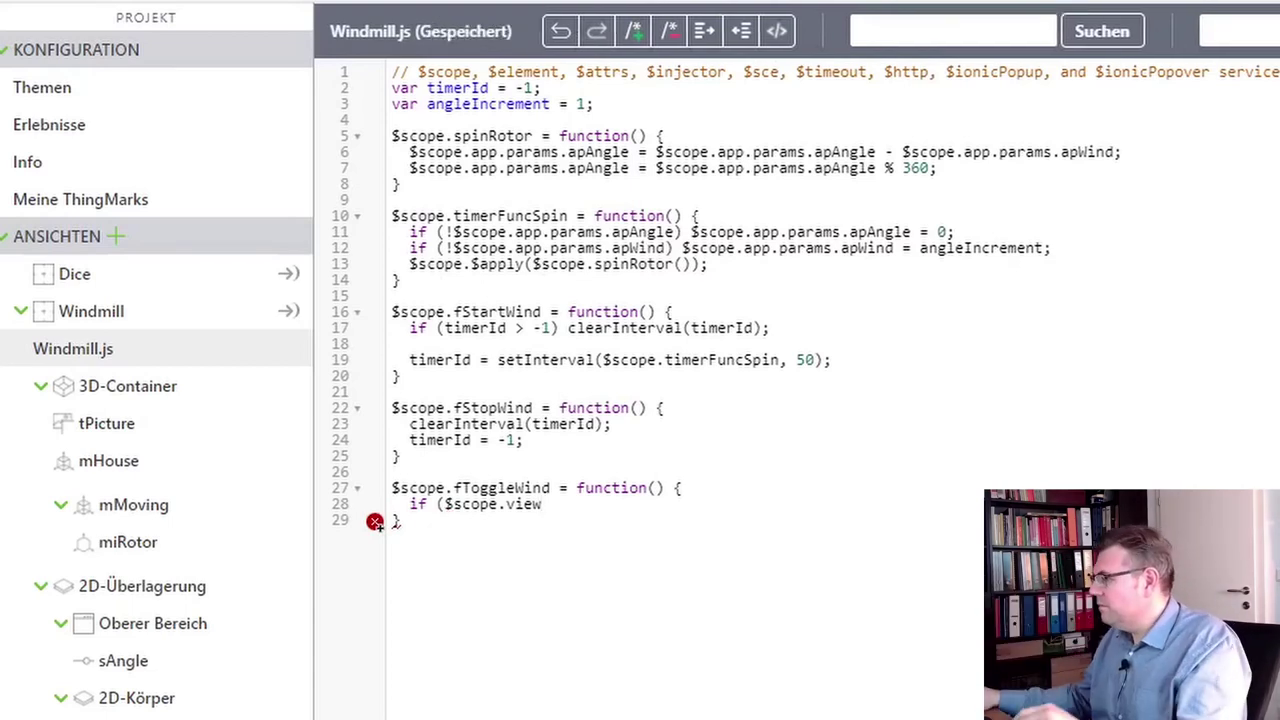
text(.wd)
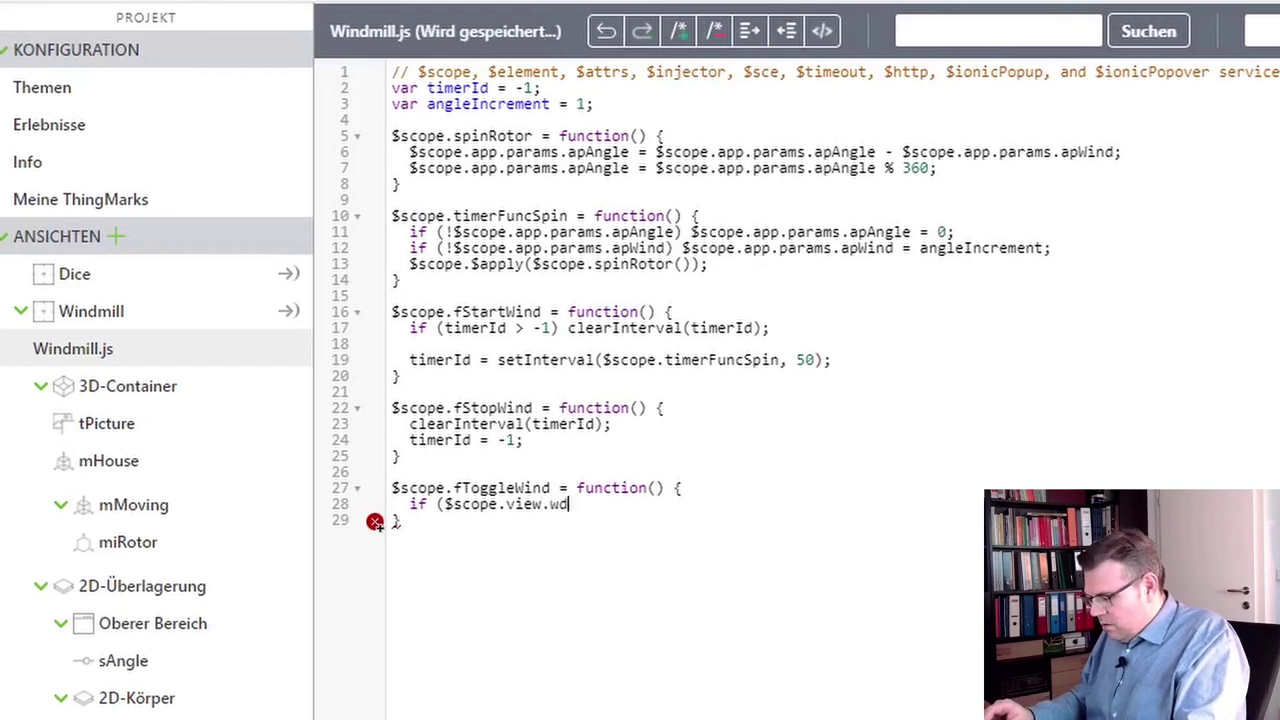
text(g)
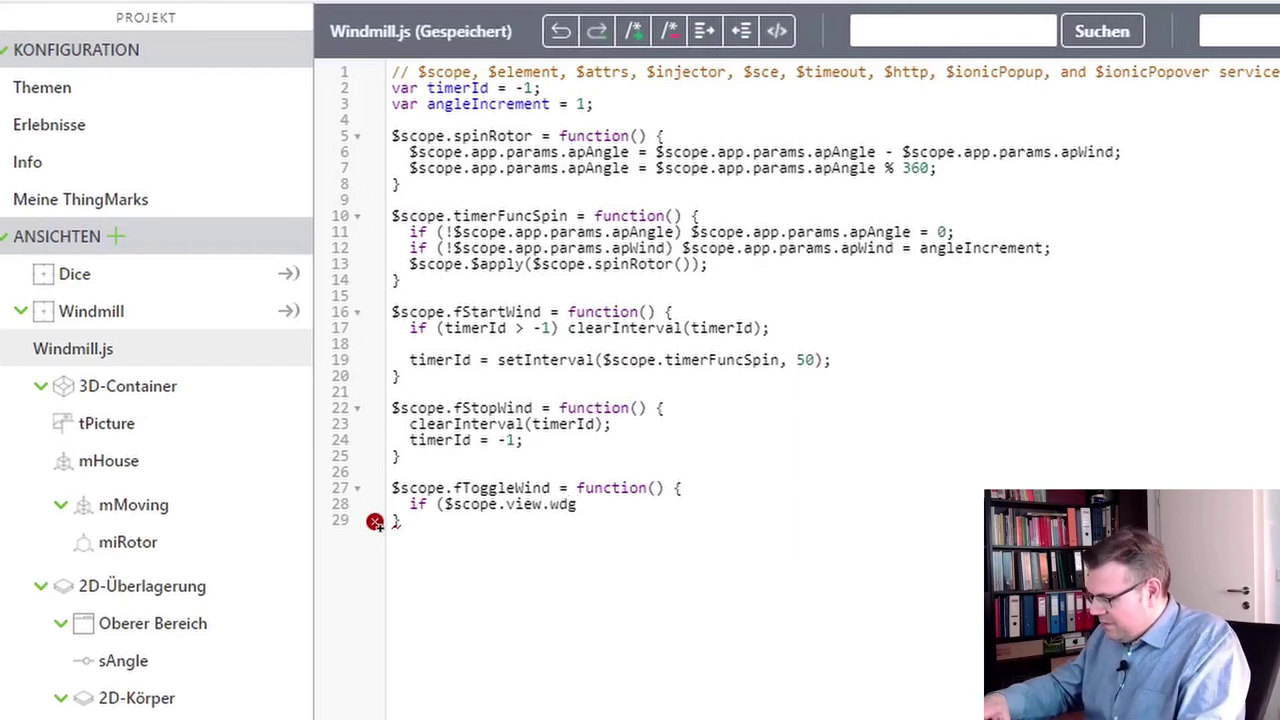
text([')
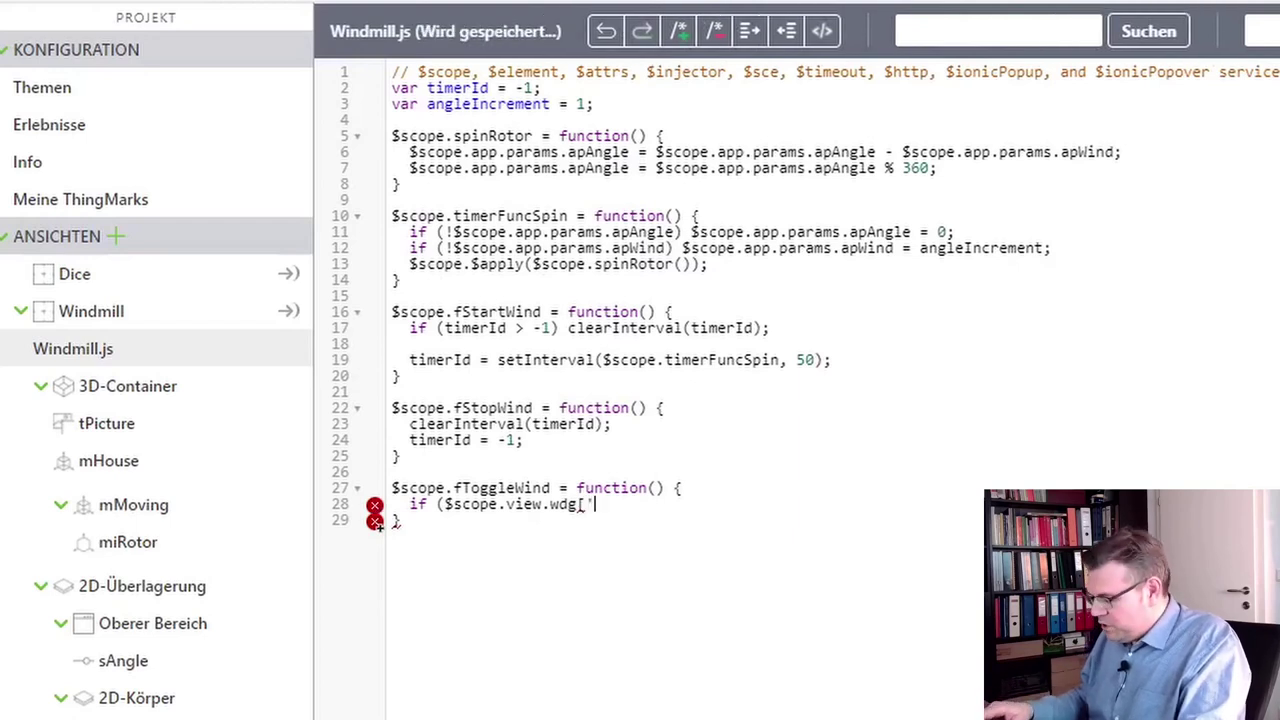
text(toggle)
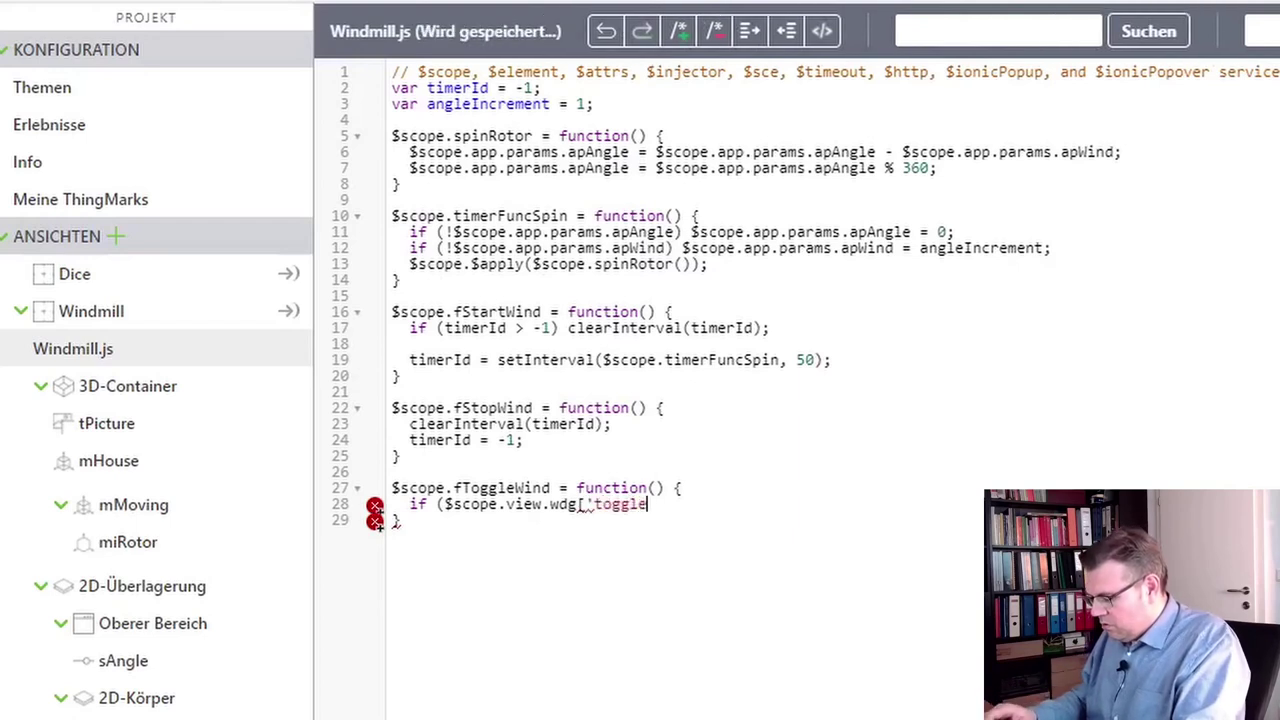
text(Wind)
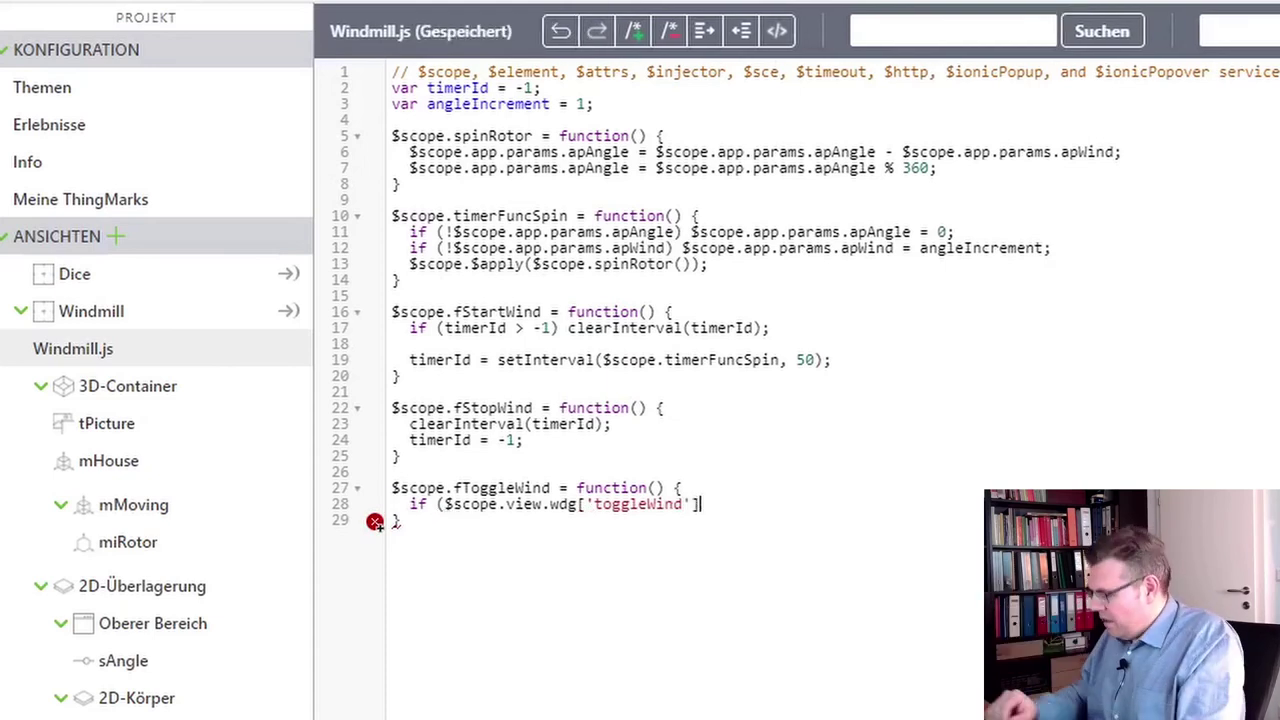
text(['v)
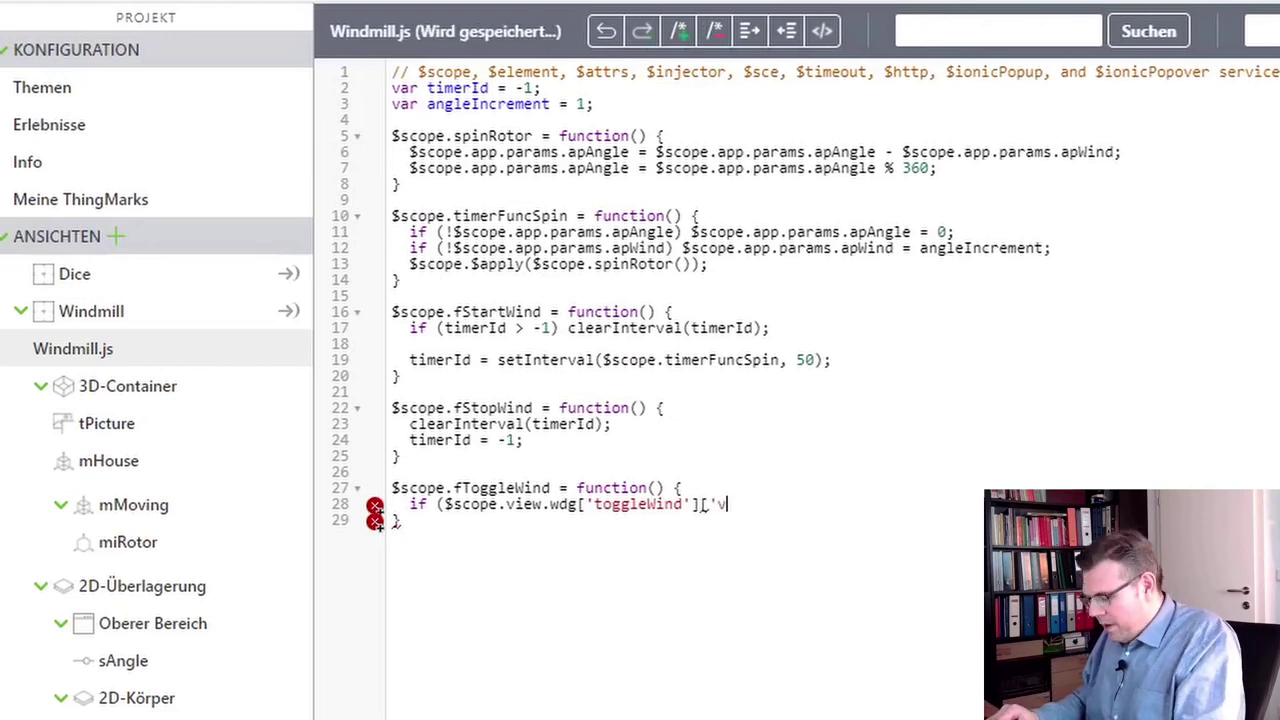
text(alue)
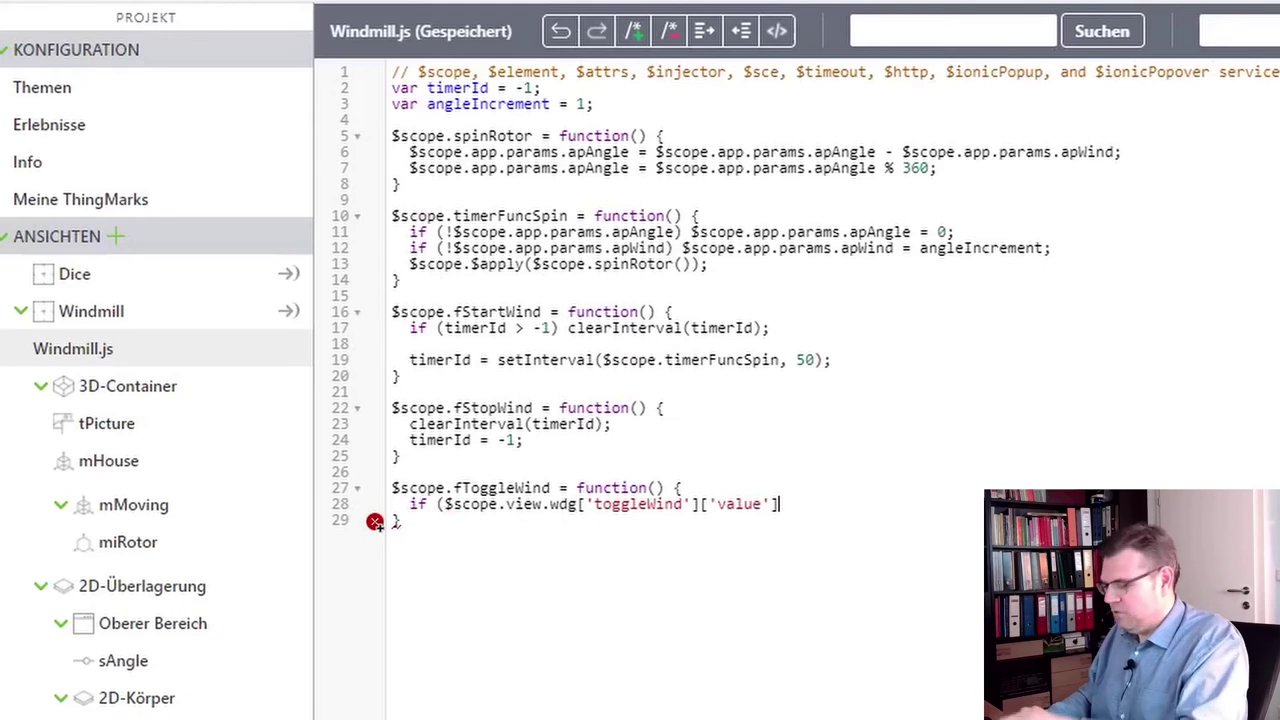
text())
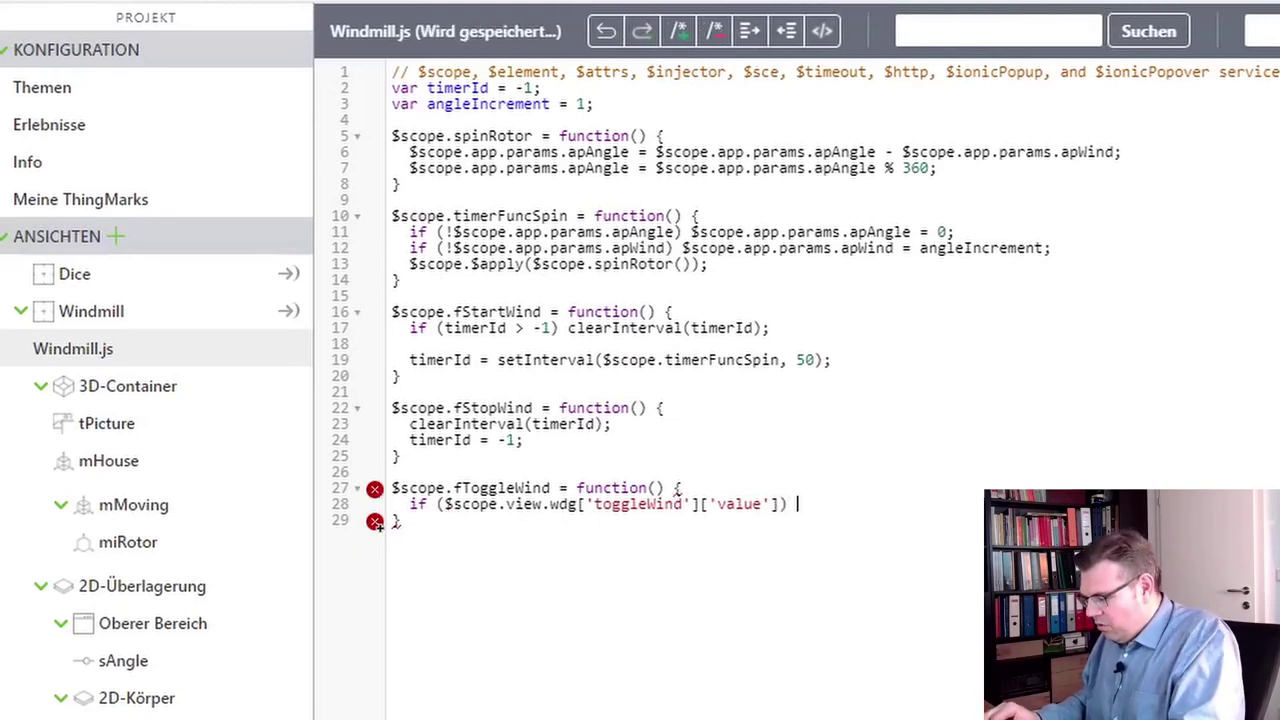
Complete the if line in fToggleWind with the call $scope.fStartWind(); and add a line below it
text( $)
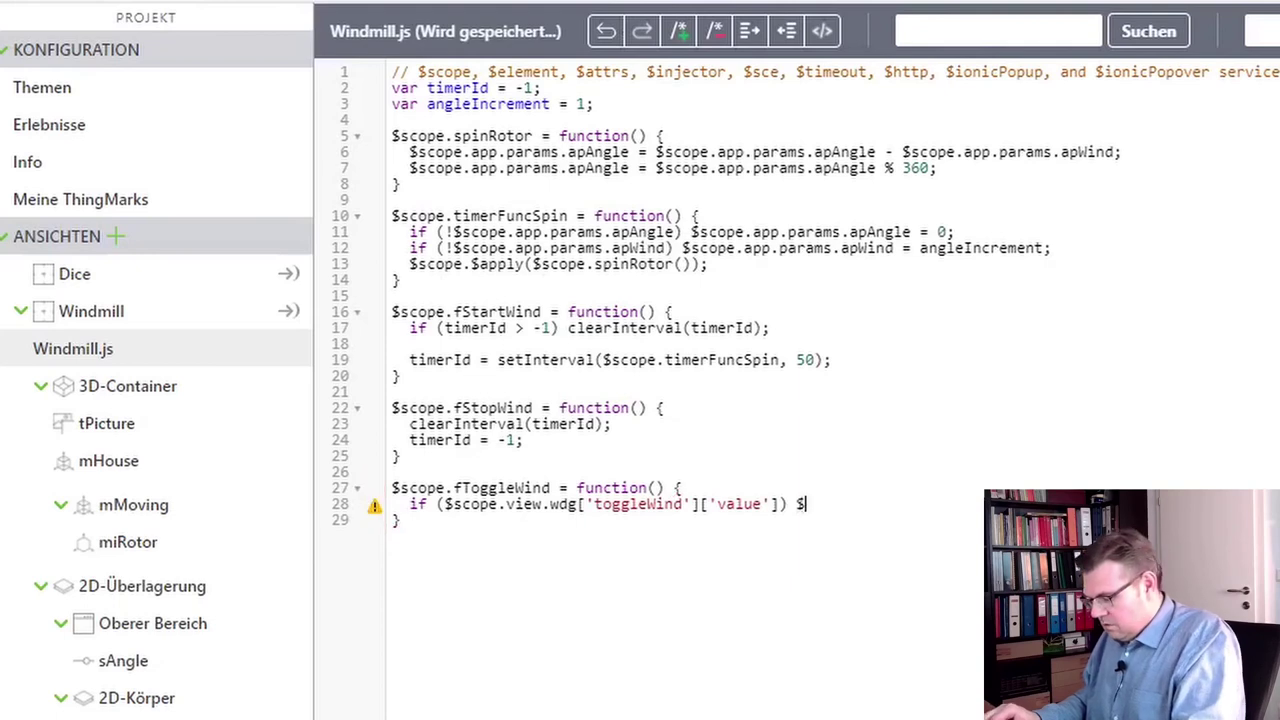
text(scope)
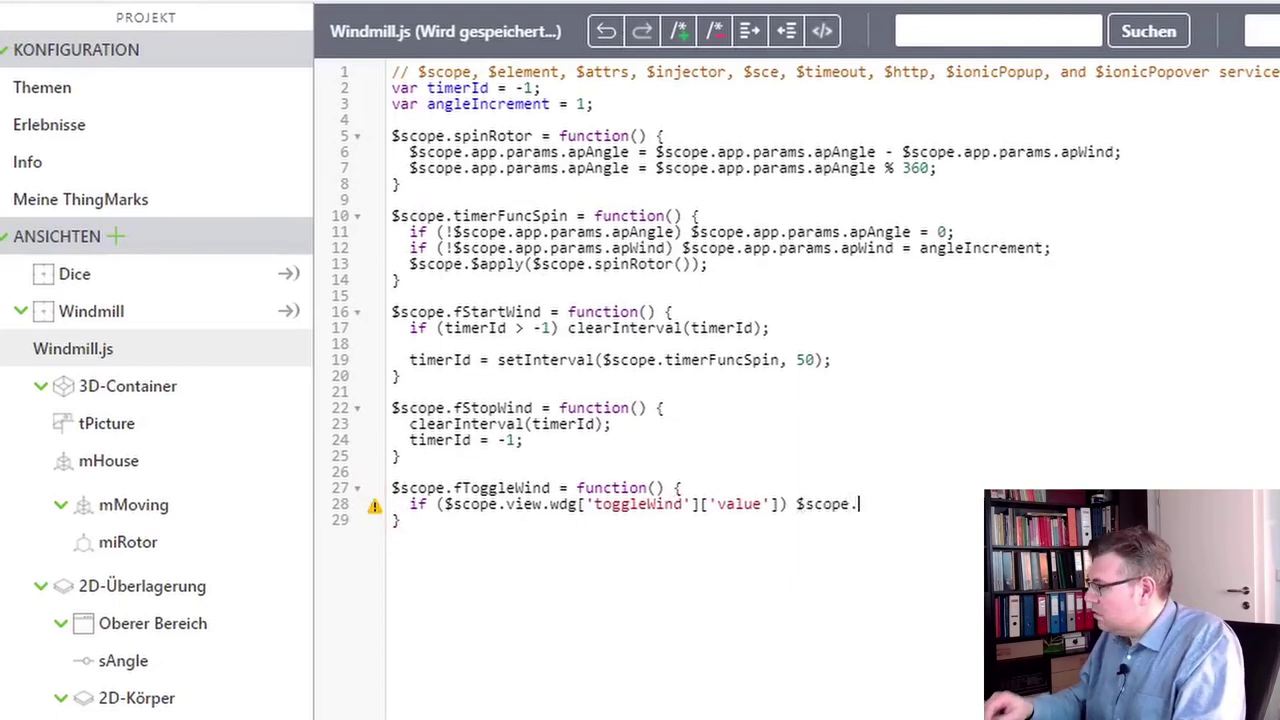
text(.fSta)
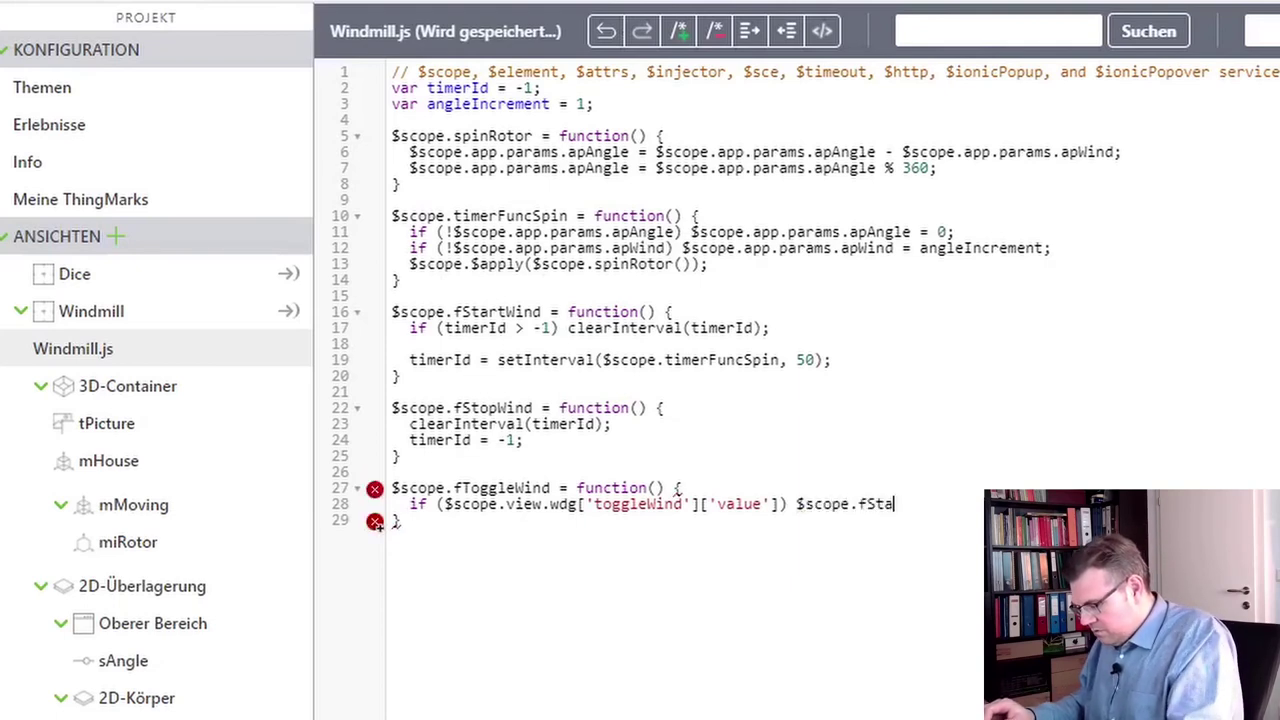
text(rtWind)
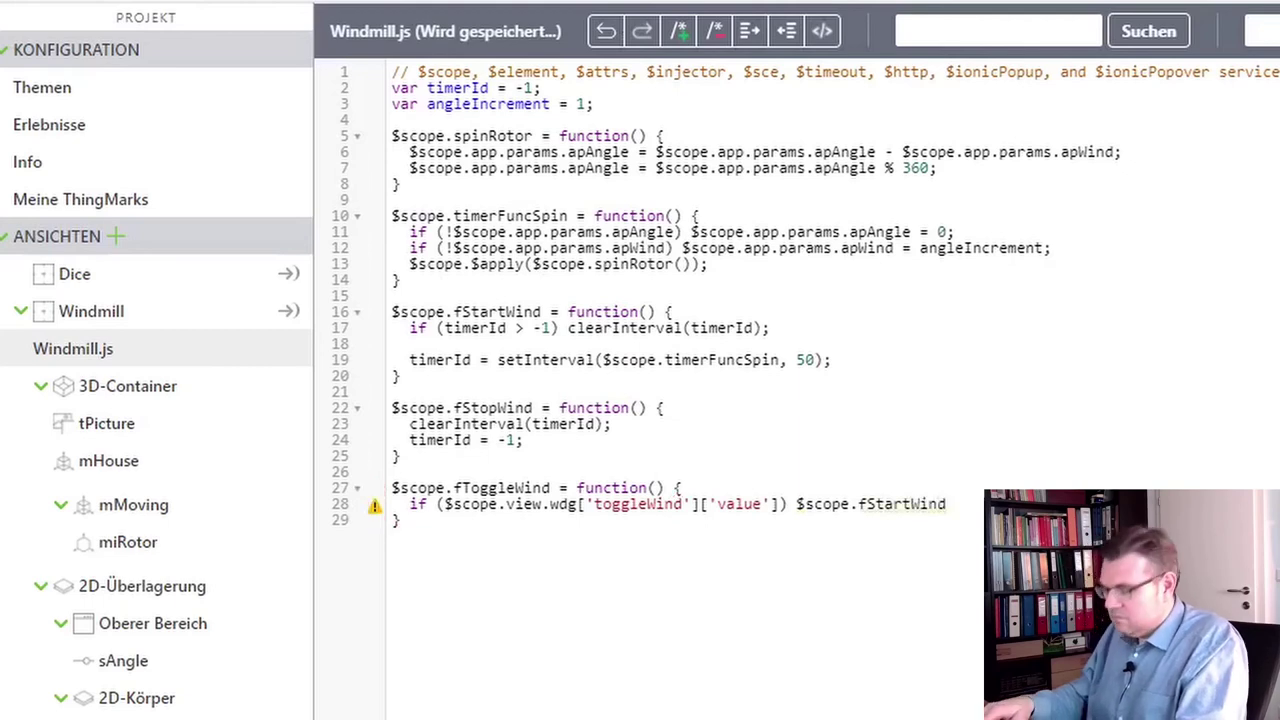
text(();)
key(Return)
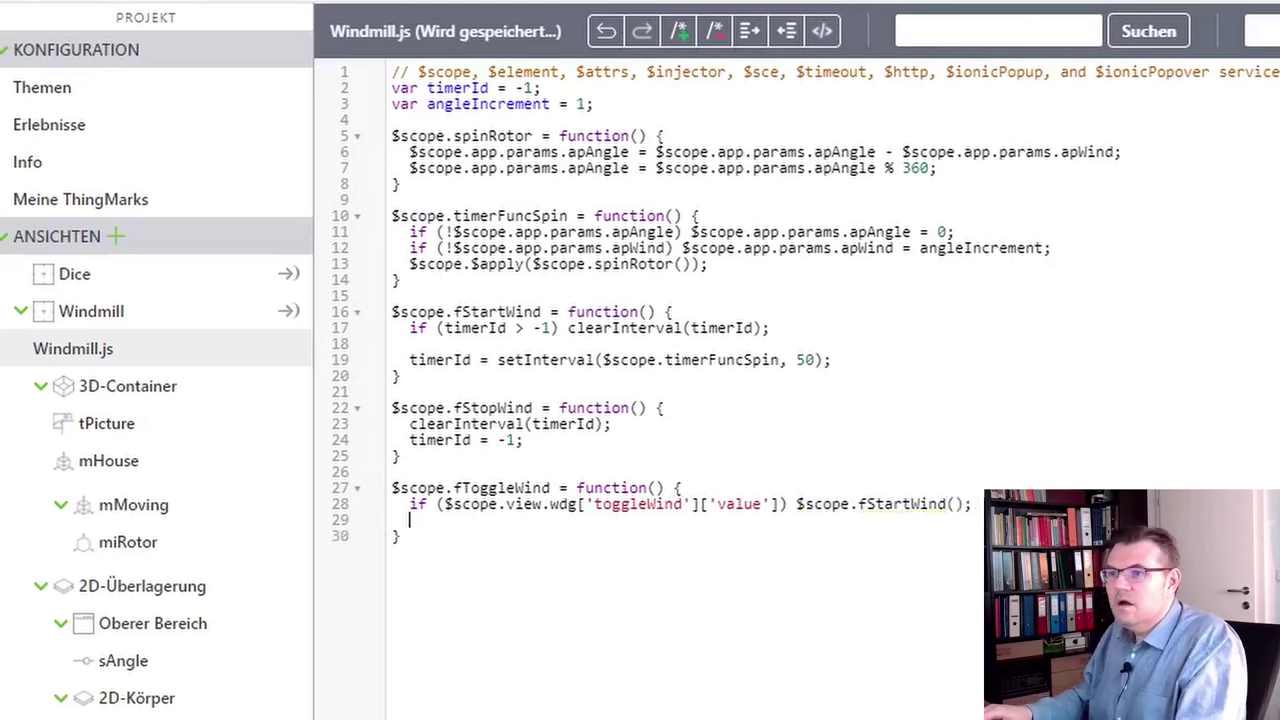
Add the branch else $scope.fStopWind(); to fToggleWind and save the project
text(else)
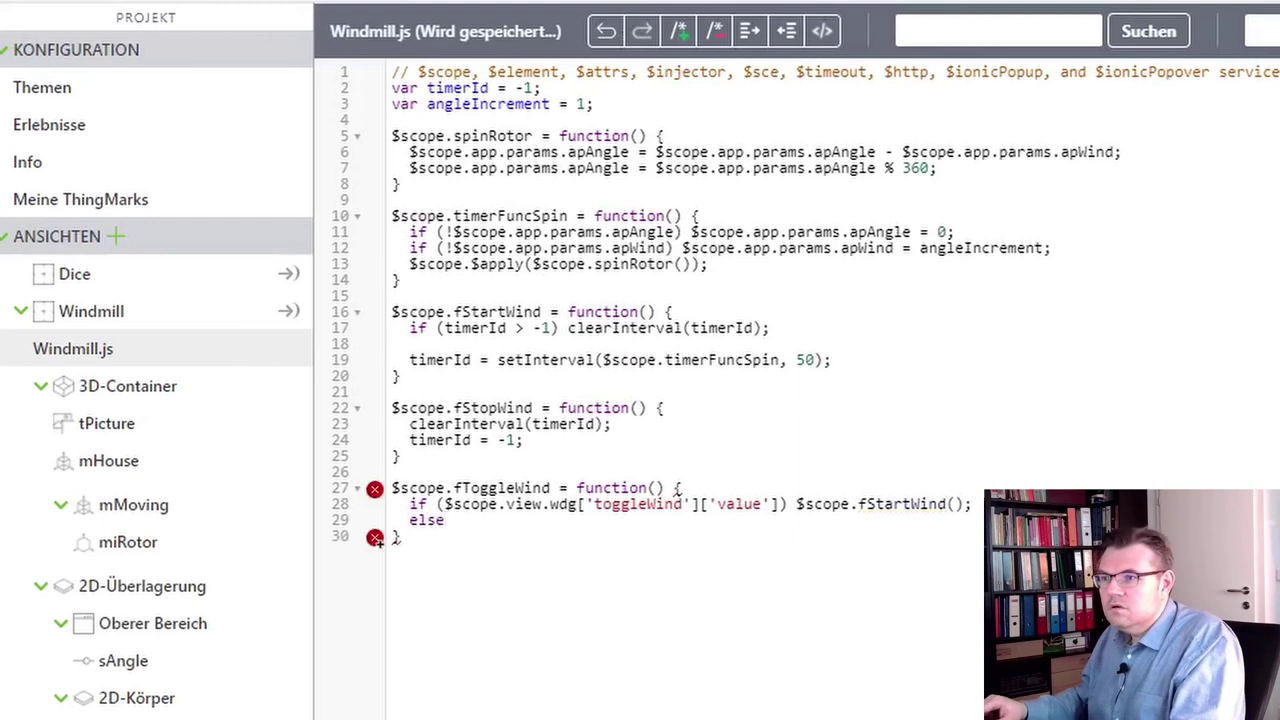
key(ctrl+shift+Left)
key(ctrl+shift+Left)
key(ctrl+shift+Left)
key(ctrl+shift+Left)
key(ctrl+c)
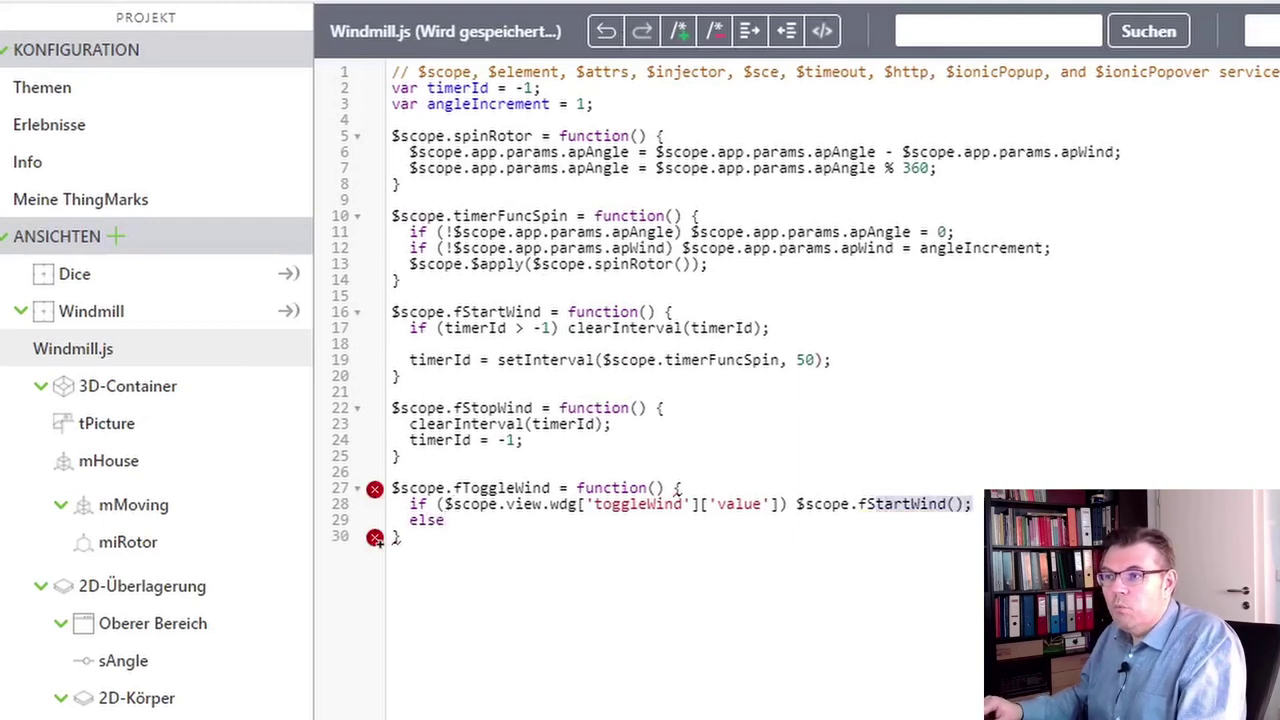
key(End)
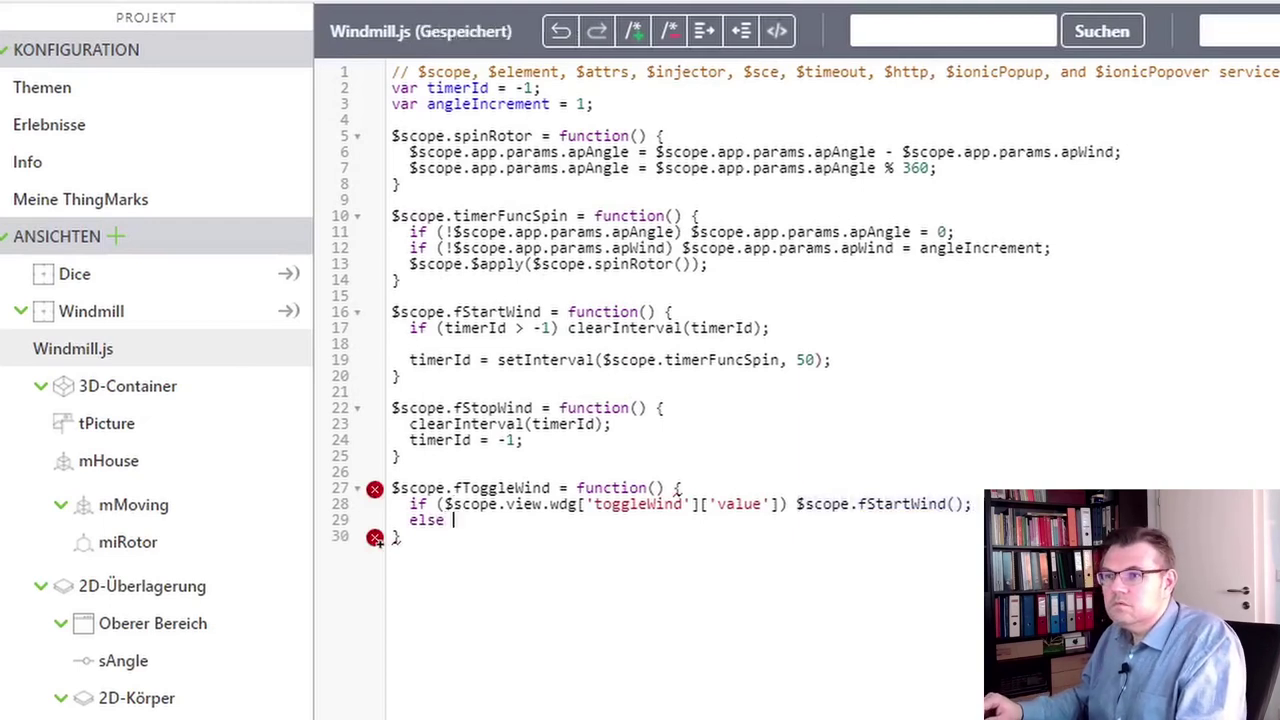
key(ctrl+v)
click(616, 520)
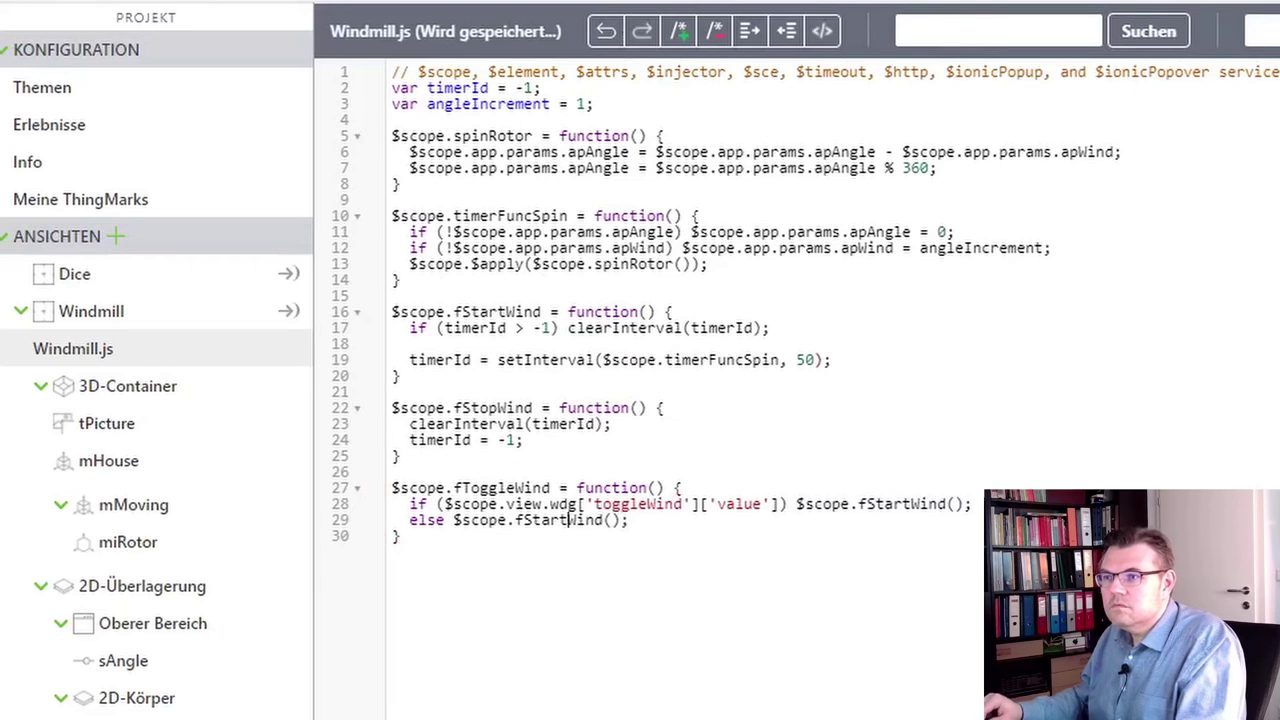
text(Stop)
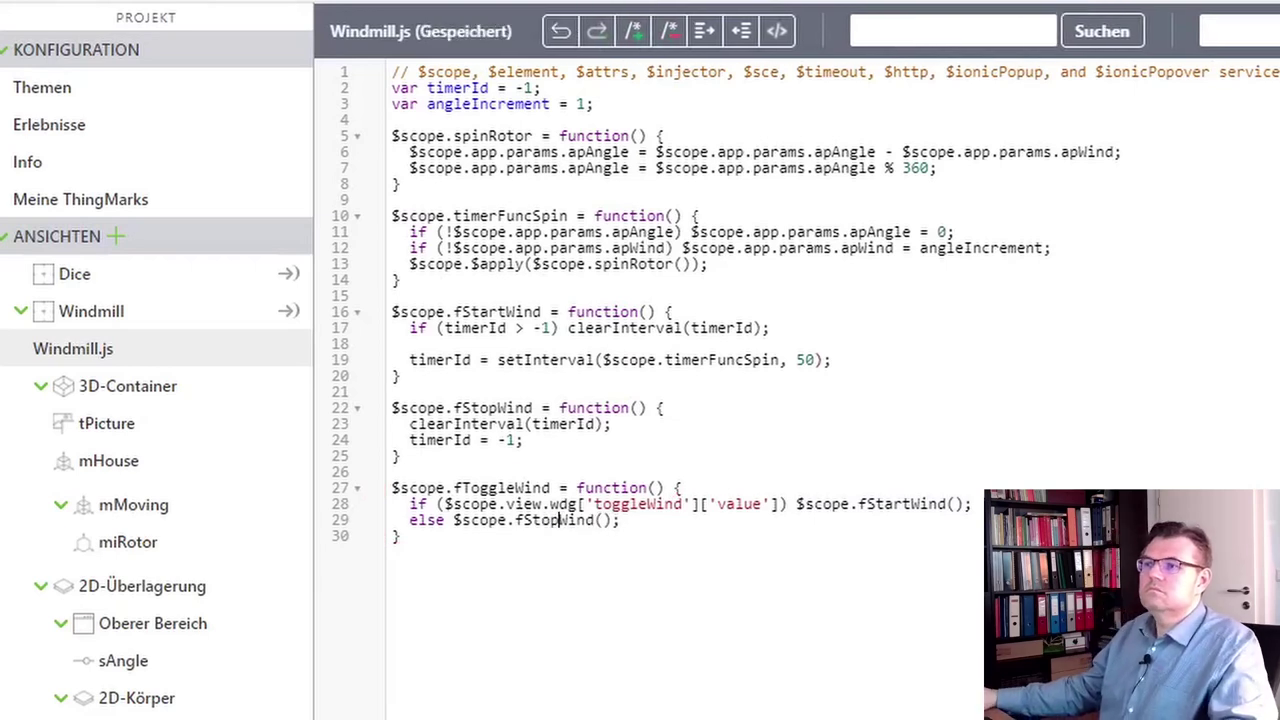
click(640, 519)
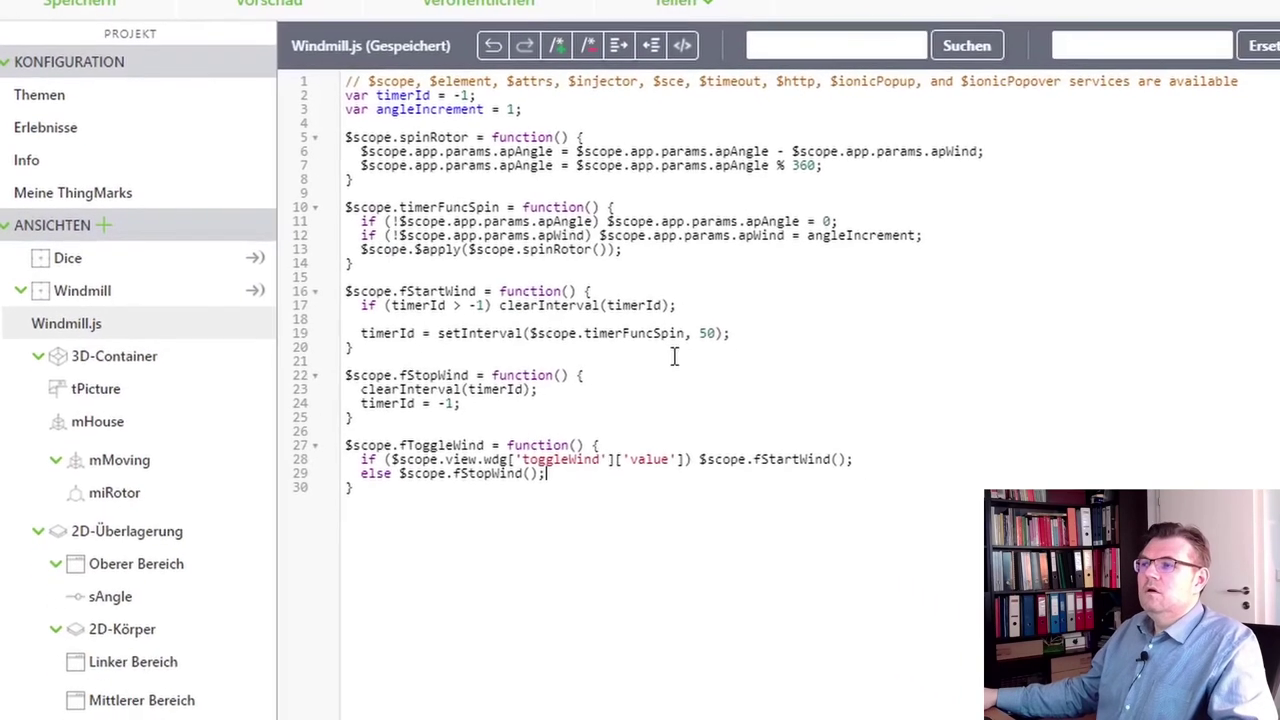
click(75, 9)
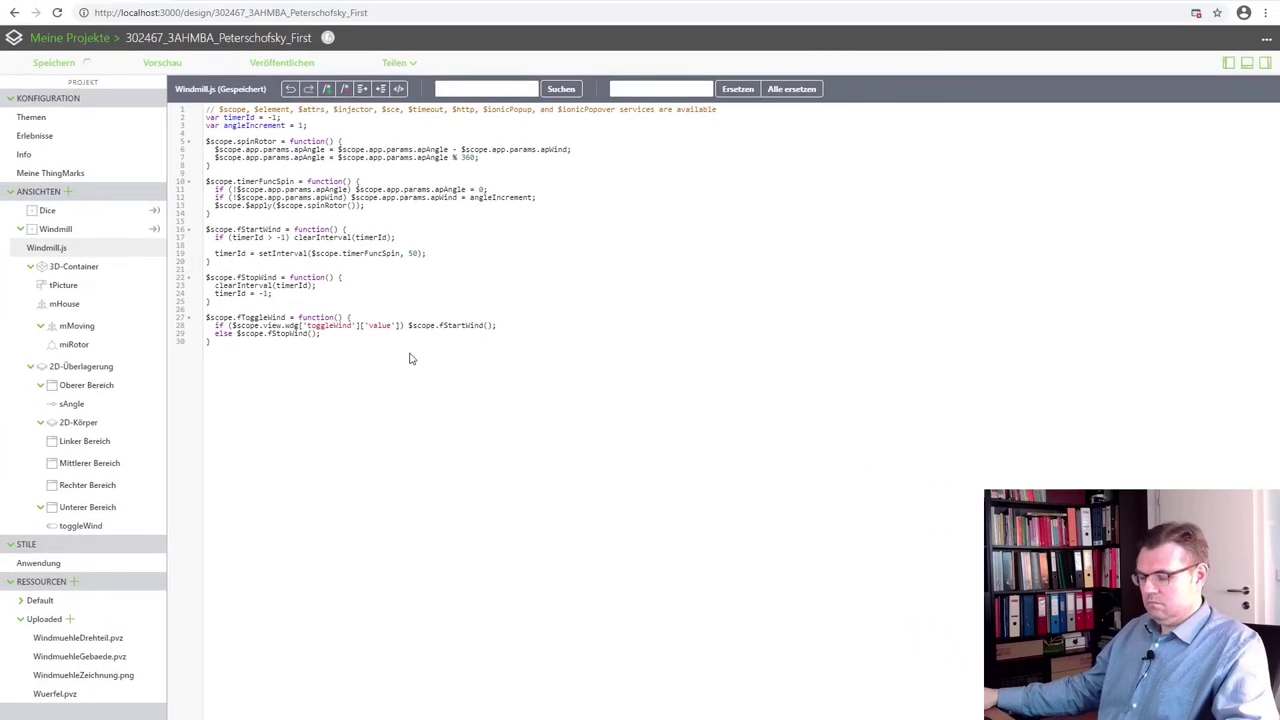
Examine the toggleWind condition and its start and stop branches in fToggleWind
key(ctrl+plus)
key(ctrl+plus)
key(ctrl+plus)
key(ctrl+plus)
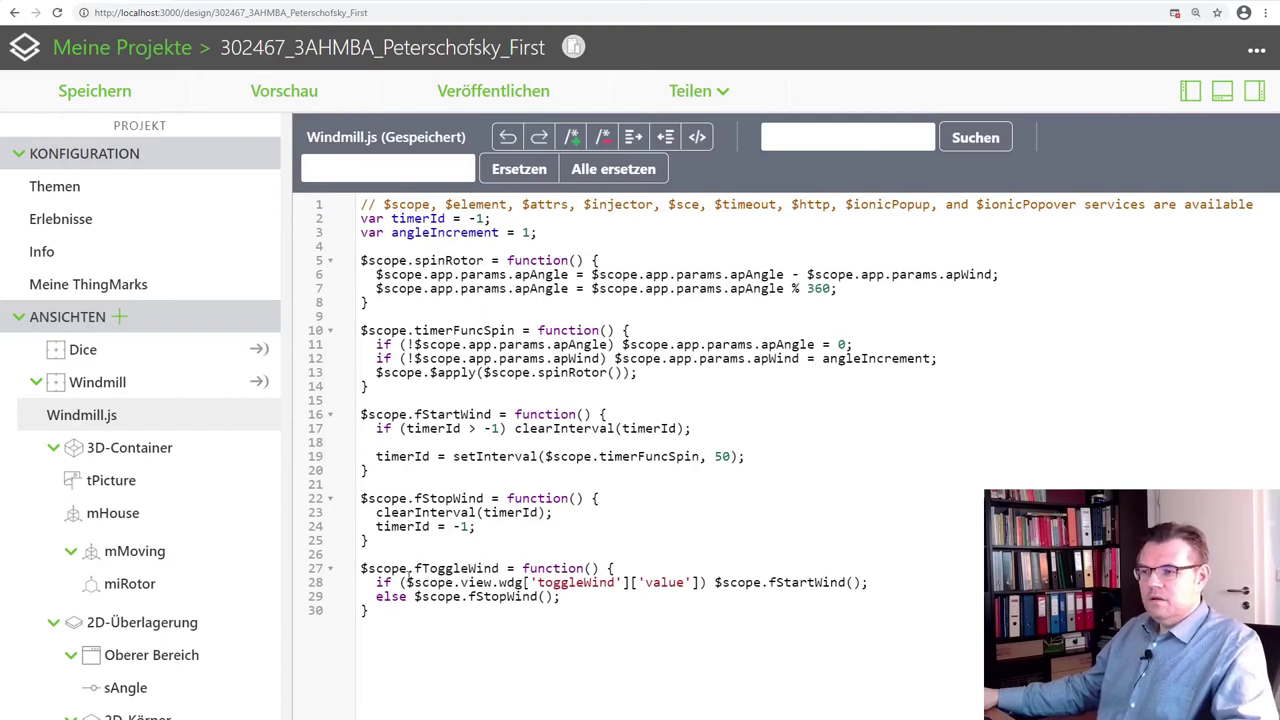
drag(403, 583, 713, 587)
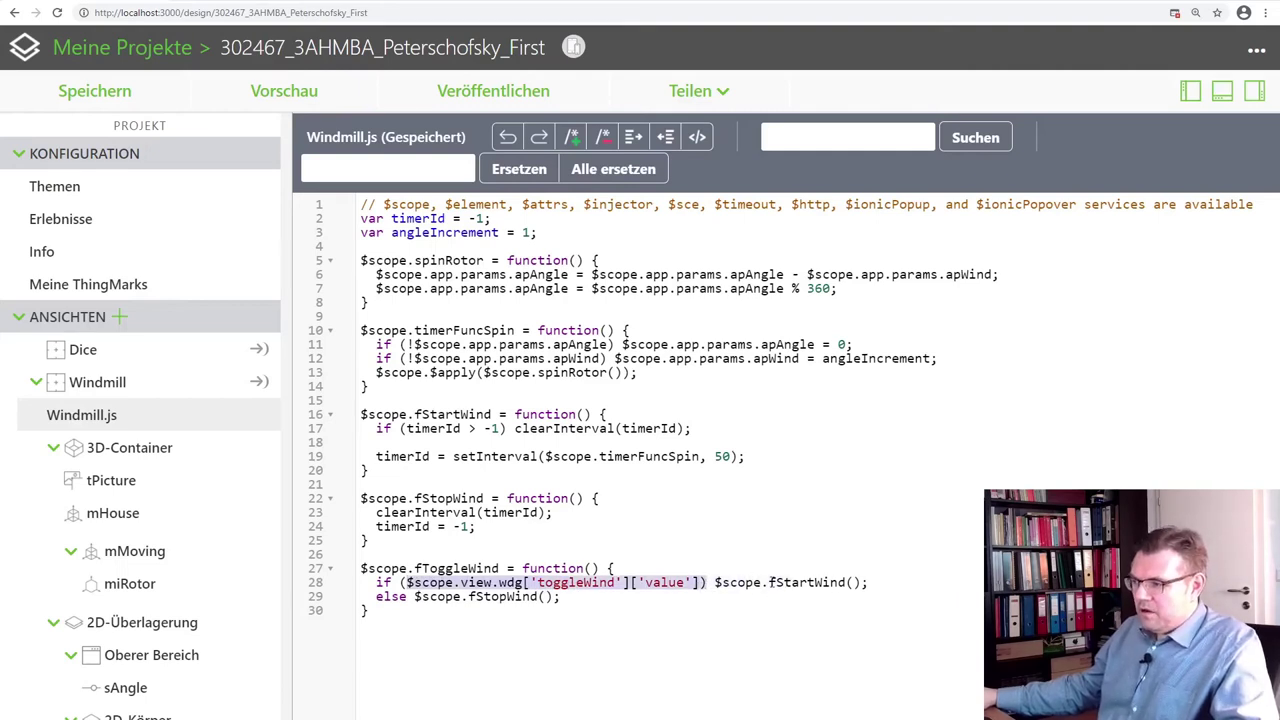
click(403, 597)
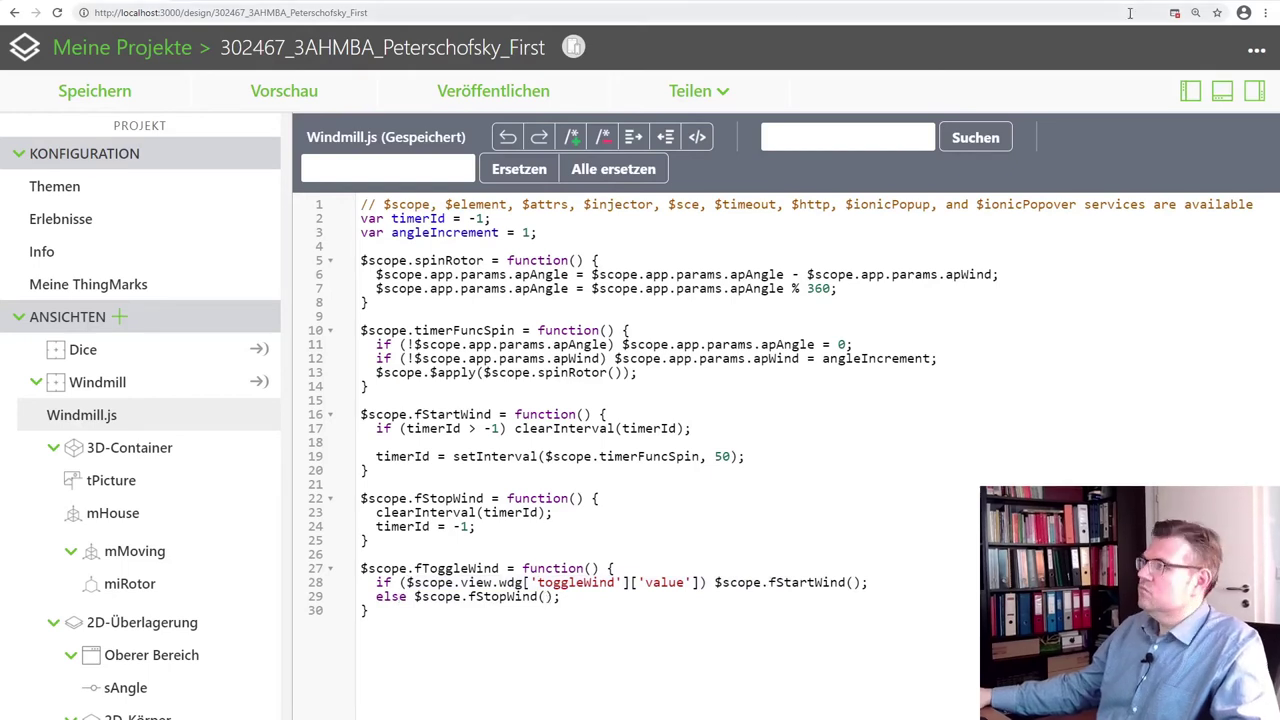
click(1195, 13)
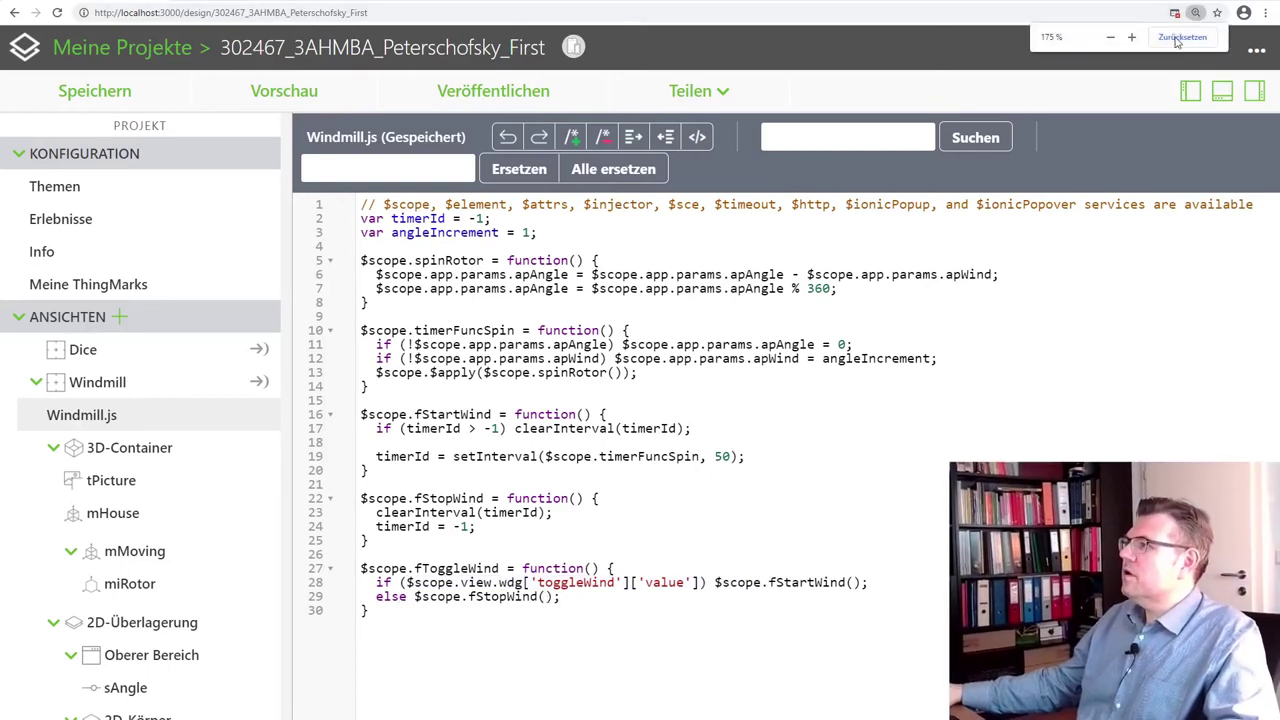
click(1181, 37)
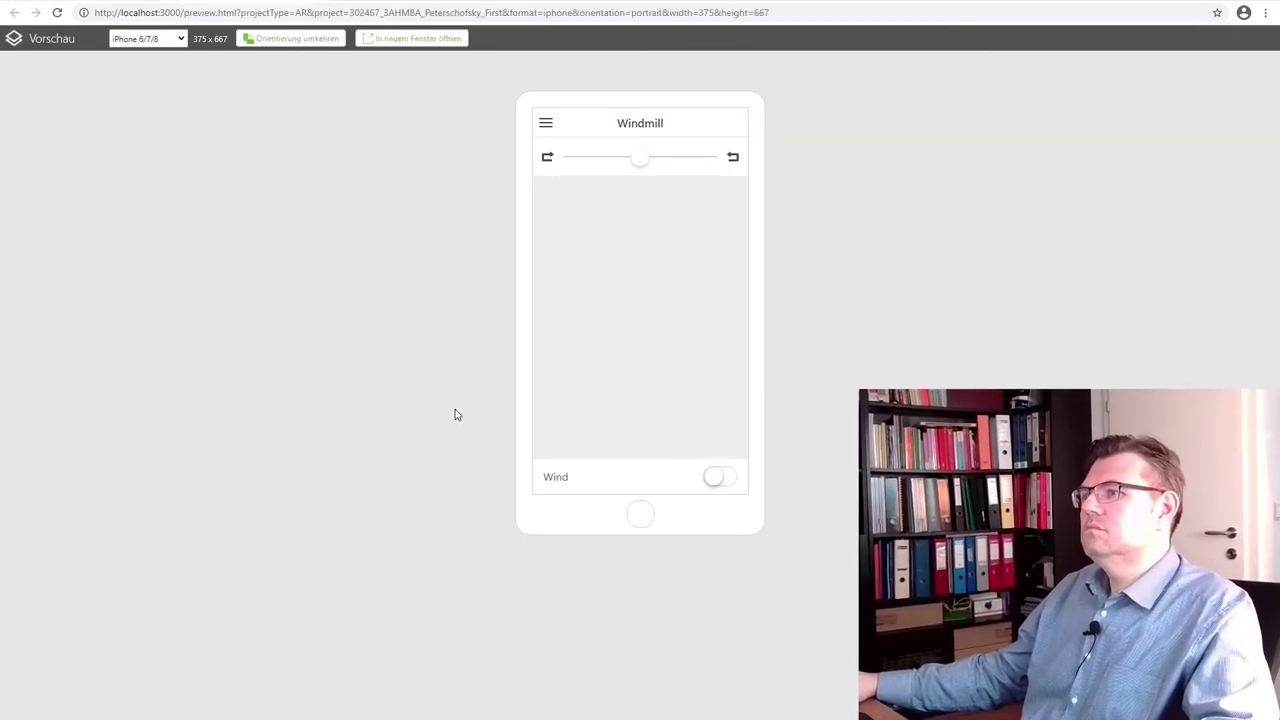
In the Windmill preview, switch Wind on and turn the mill head with the angle slider, then switch Wind off
click(724, 477)
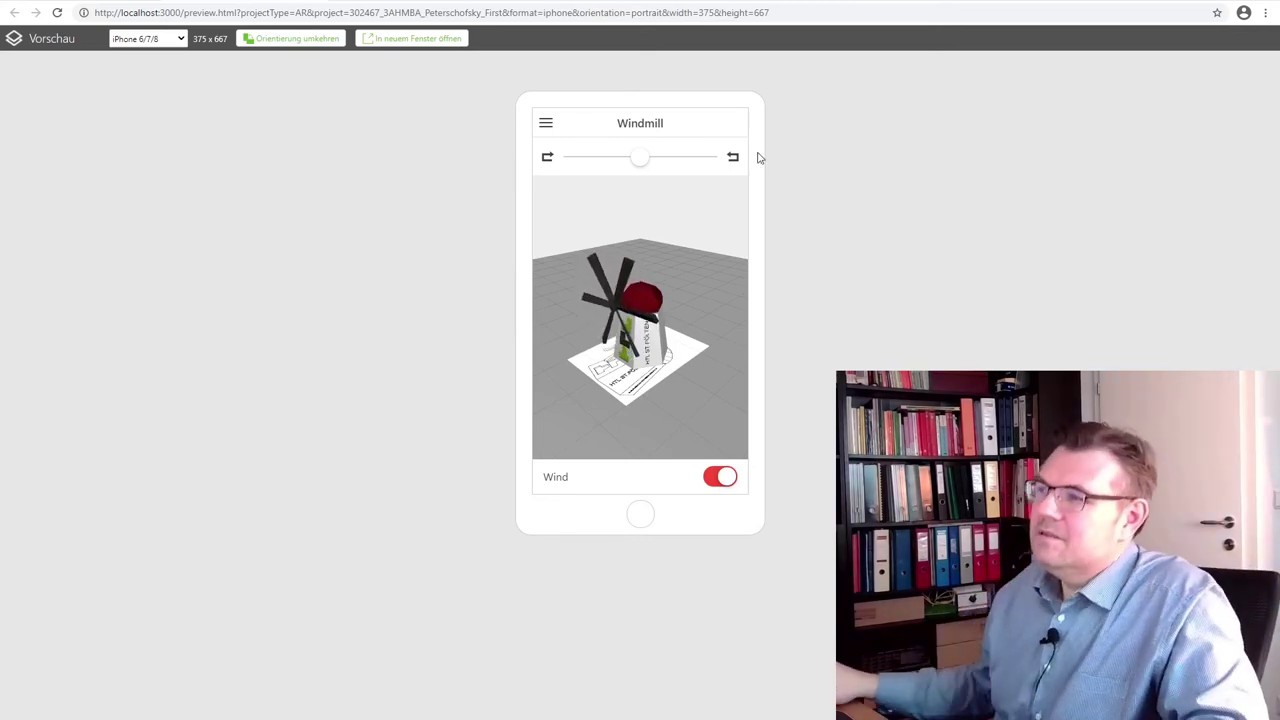
mouse_move(651, 164)
mouse_down()
mouse_move(674, 166)
mouse_move(616, 166)
mouse_move(669, 174)
mouse_up()
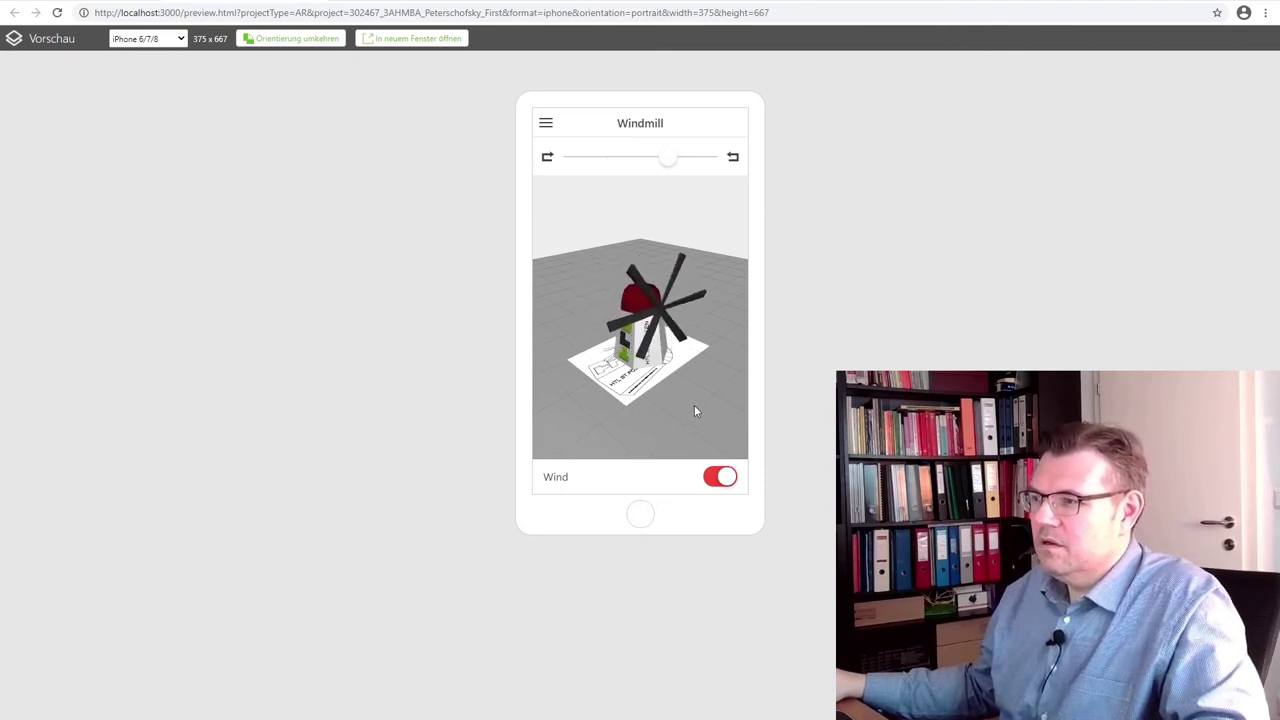
drag(690, 406, 651, 400)
click(729, 479)
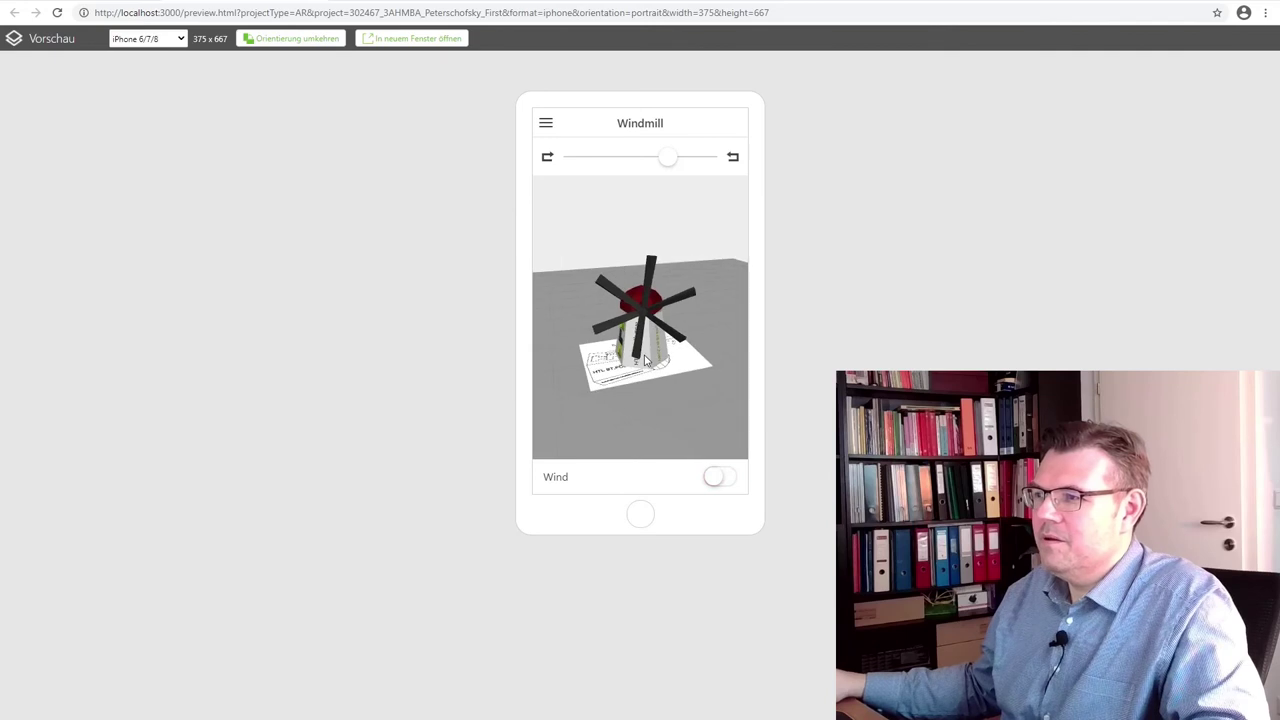
Switch Wind on again and nudge the angle slider slightly while viewing the spinning rotor close up from a higher angle
scroll(635, 342, up, 3)
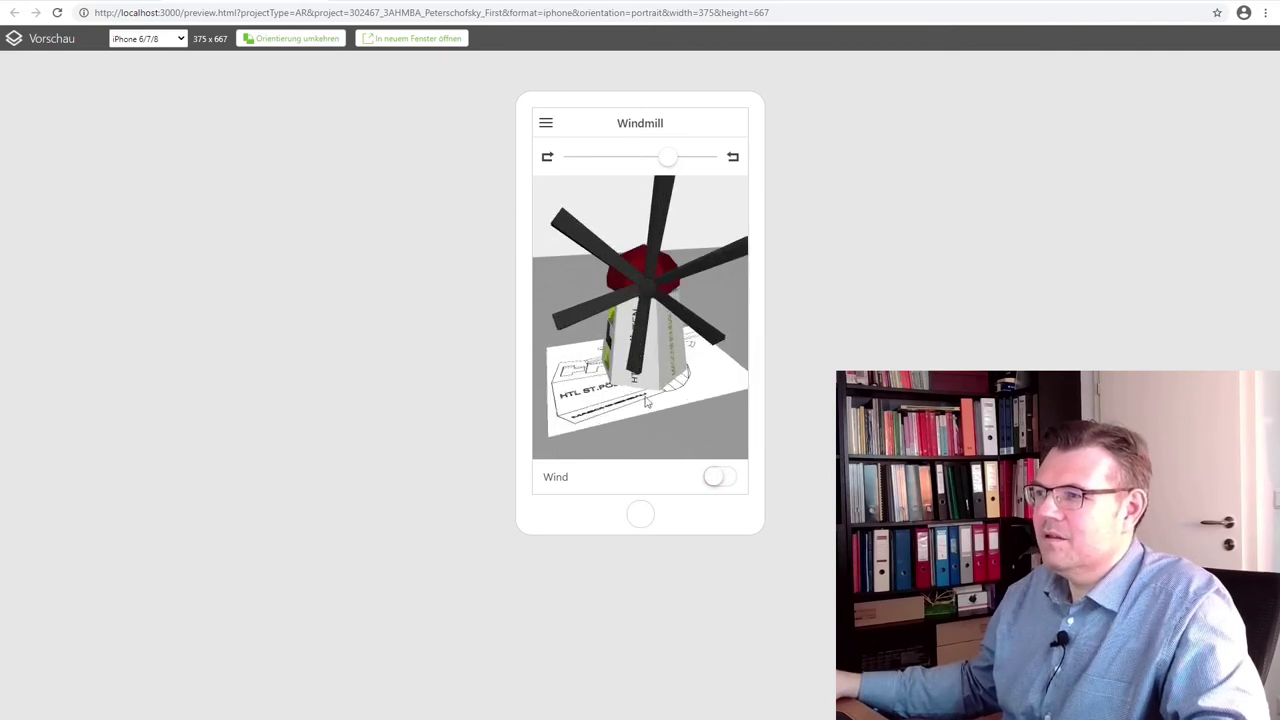
click(711, 481)
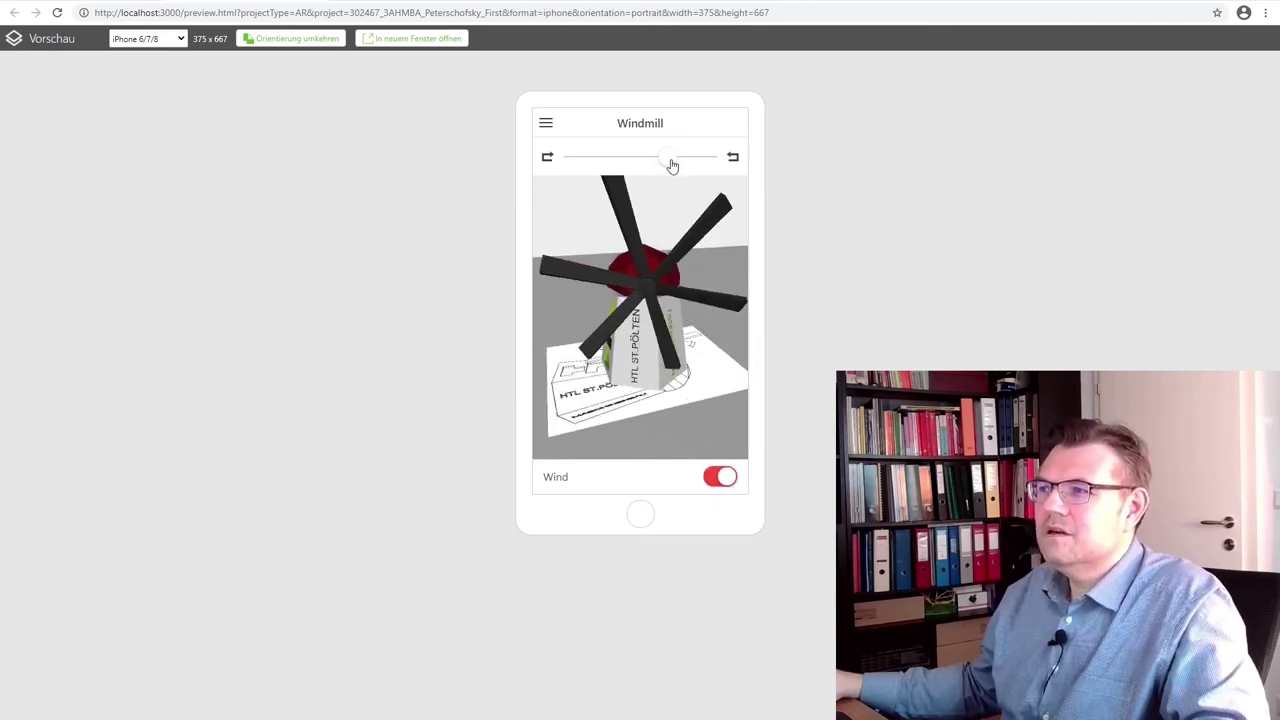
mouse_move(674, 160)
mouse_down()
mouse_move(643, 163)
mouse_move(680, 165)
mouse_move(666, 171)
mouse_up()
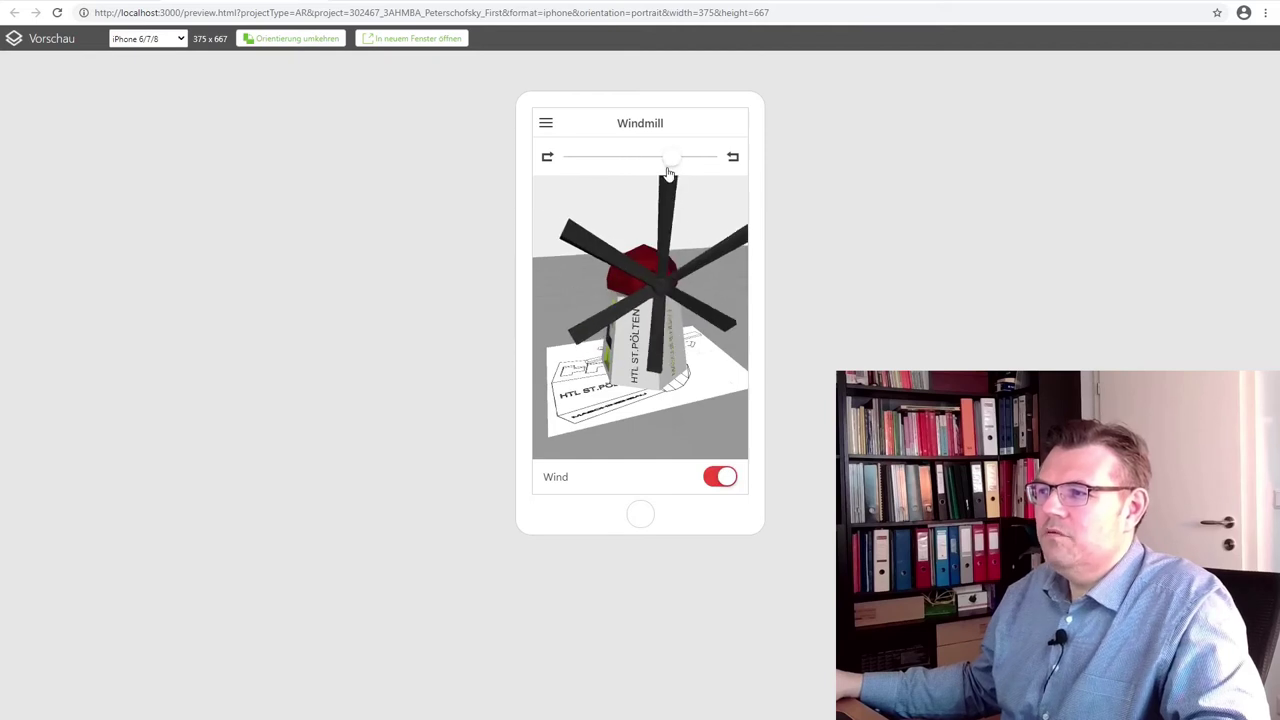
drag(620, 250, 648, 390)
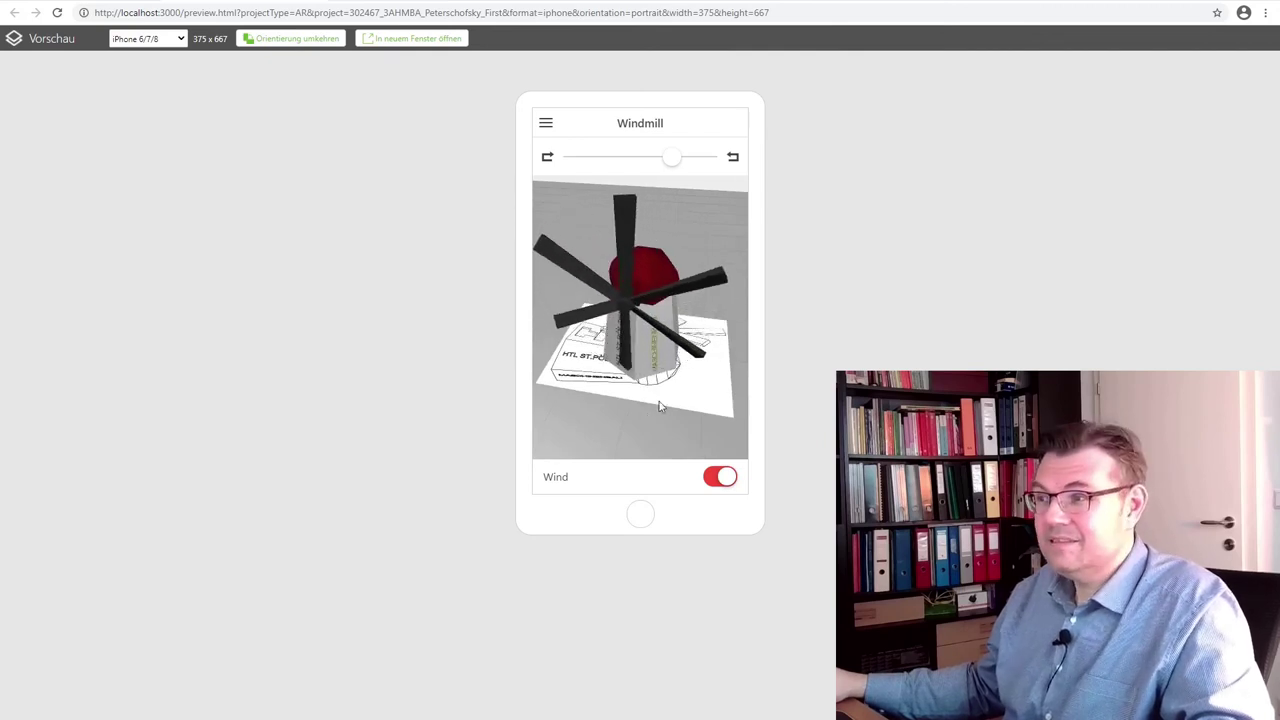
Test stopping and restarting the rotor by switching the preview's Wind toggle off, on and off again
click(720, 477)
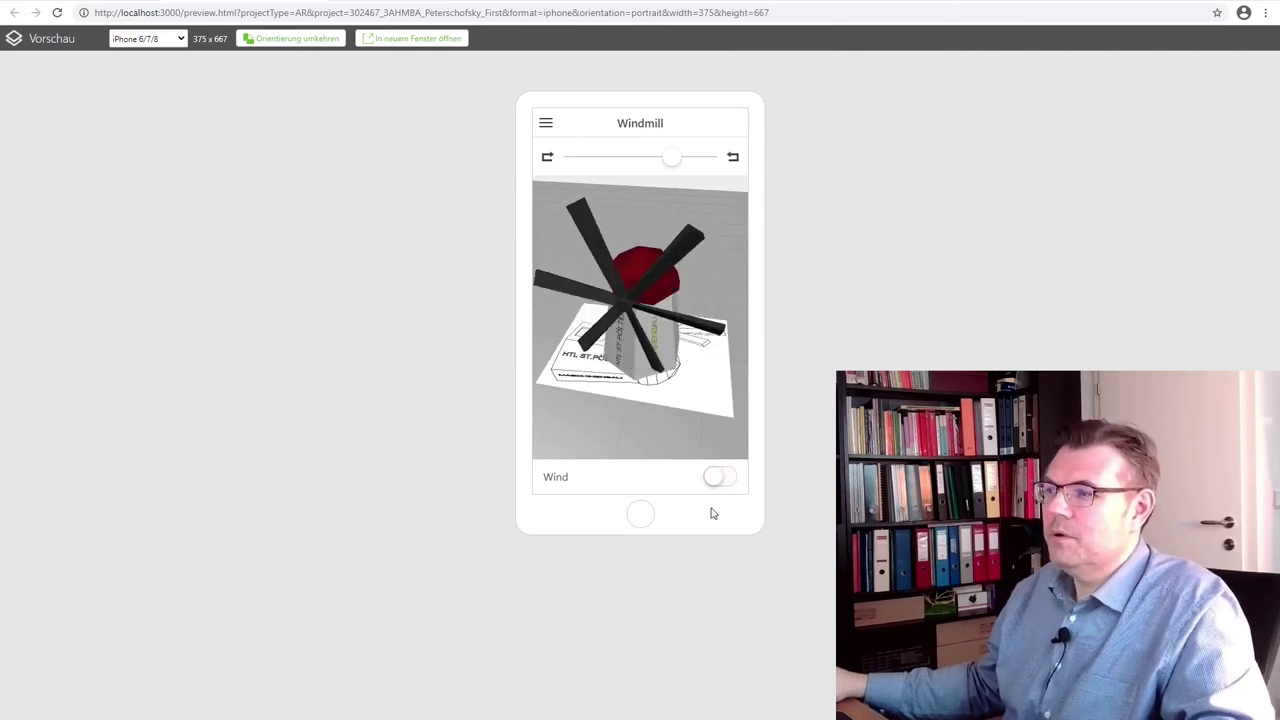
click(714, 479)
click(710, 480)
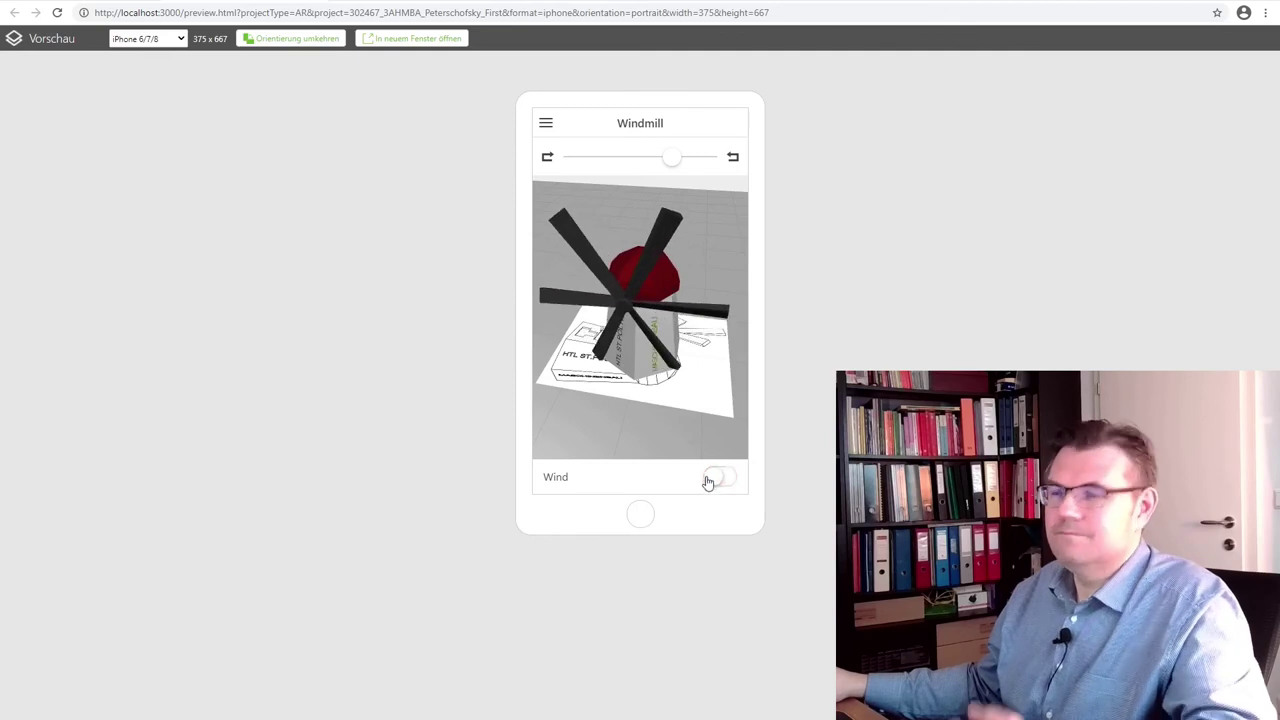
Switch back to the project editor and look through the Info and Erlebnisse configuration pages
click(318, 2)
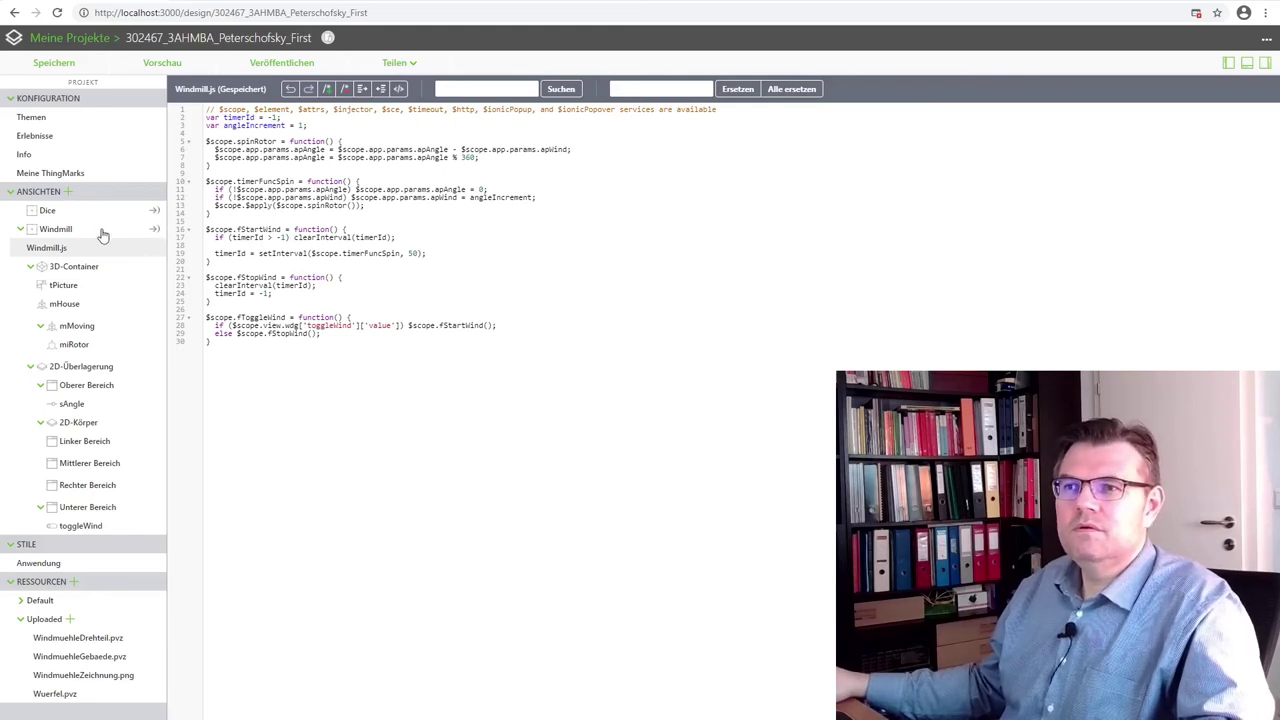
click(40, 156)
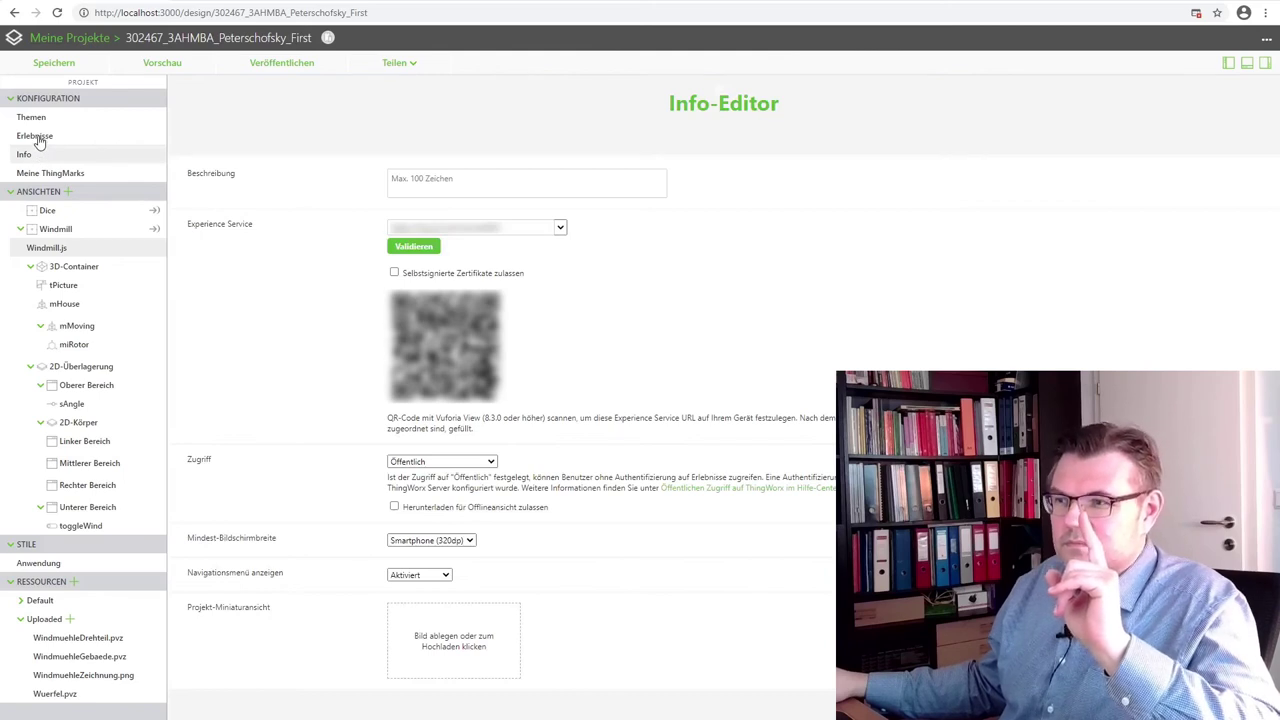
click(36, 136)
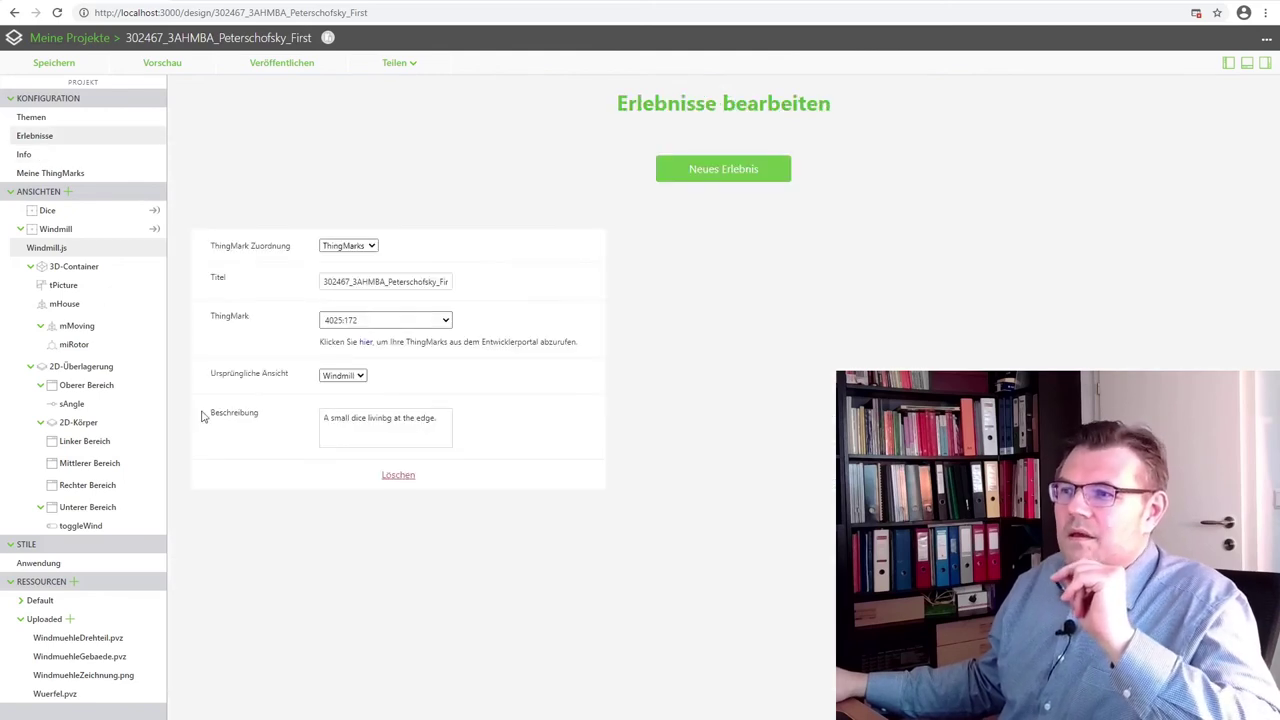
Upload the WindmuehleZeichnung image as the Projekt-Miniaturansicht in the Info settings and return to the Meine Projekte overview
click(28, 156)
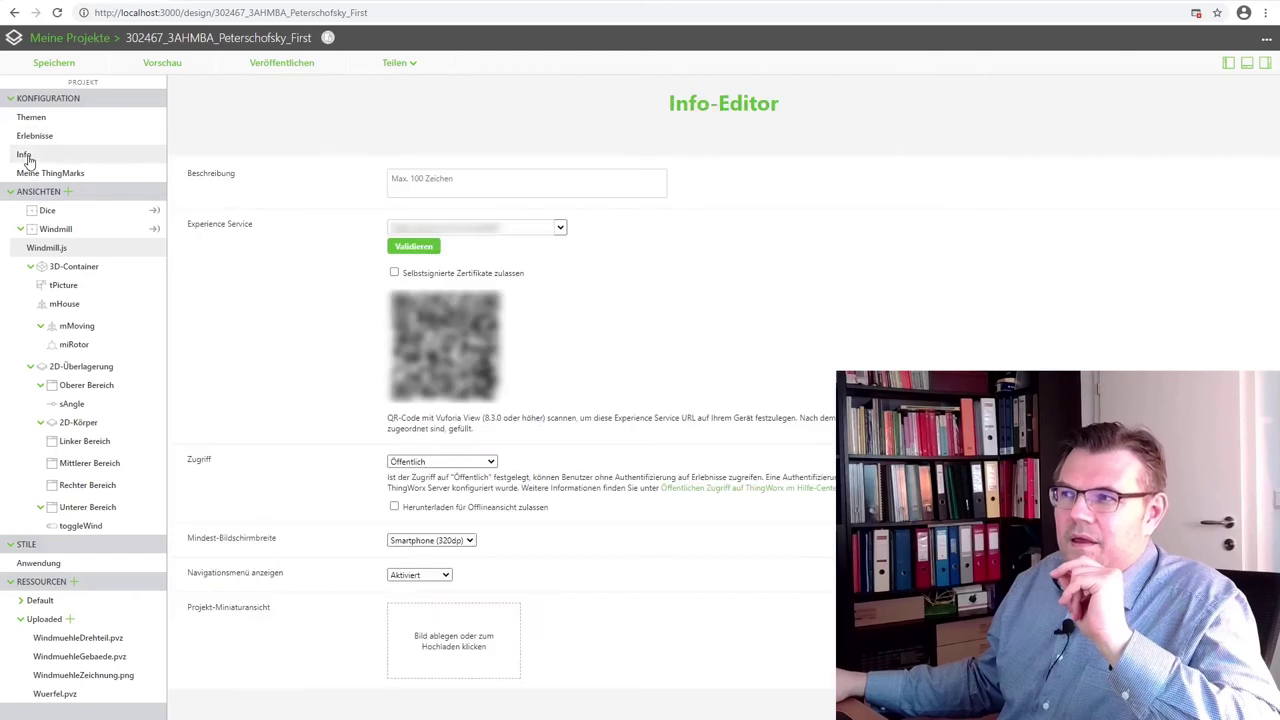
click(455, 647)
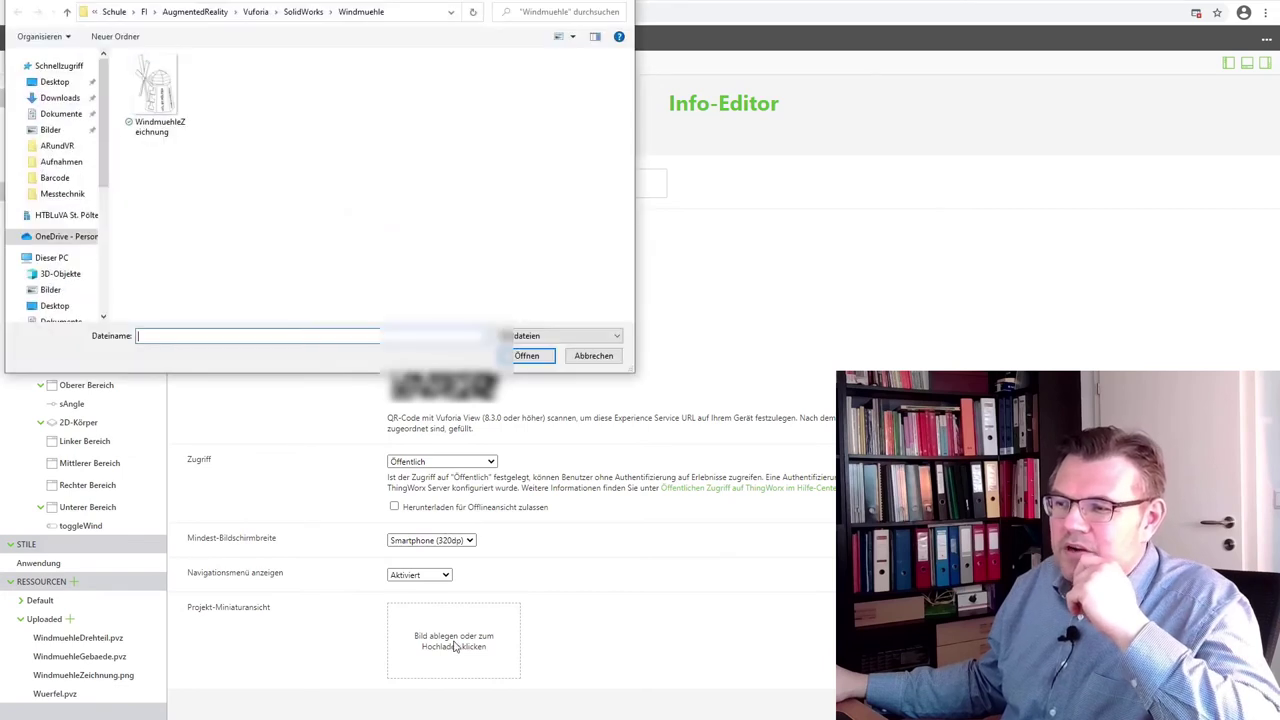
click(158, 100)
click(527, 355)
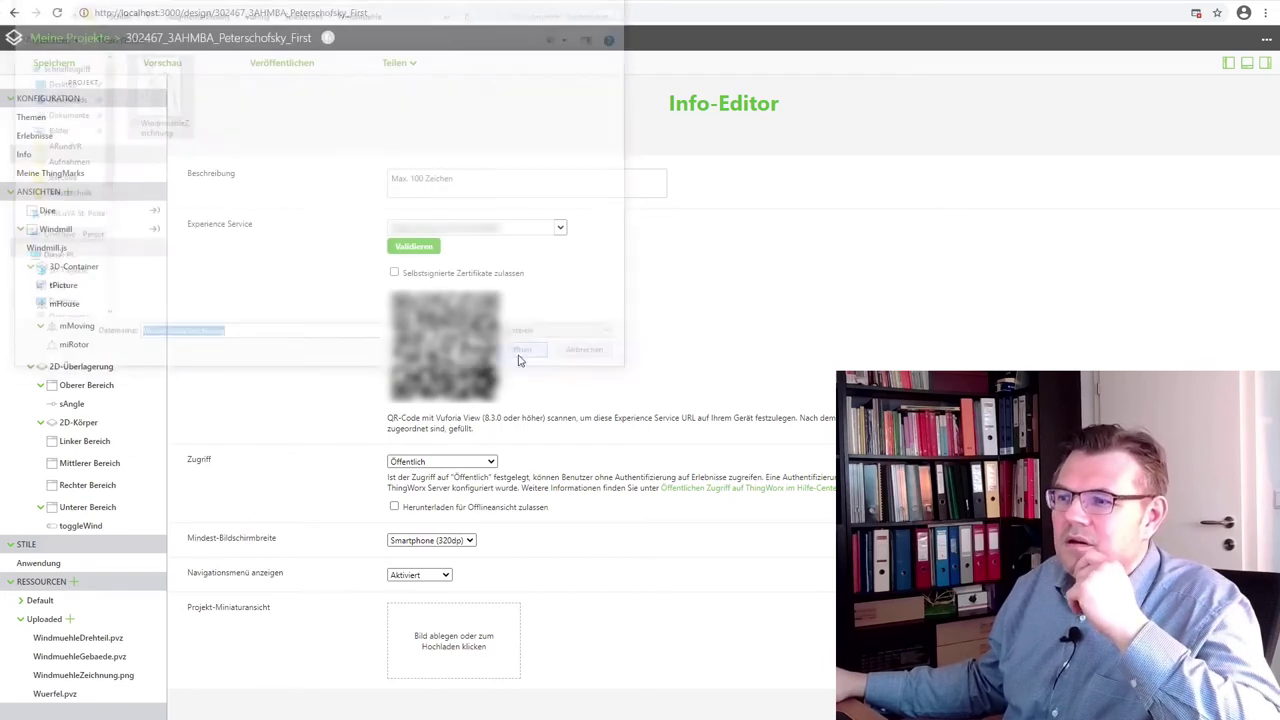
scroll(562, 580, down, 1)
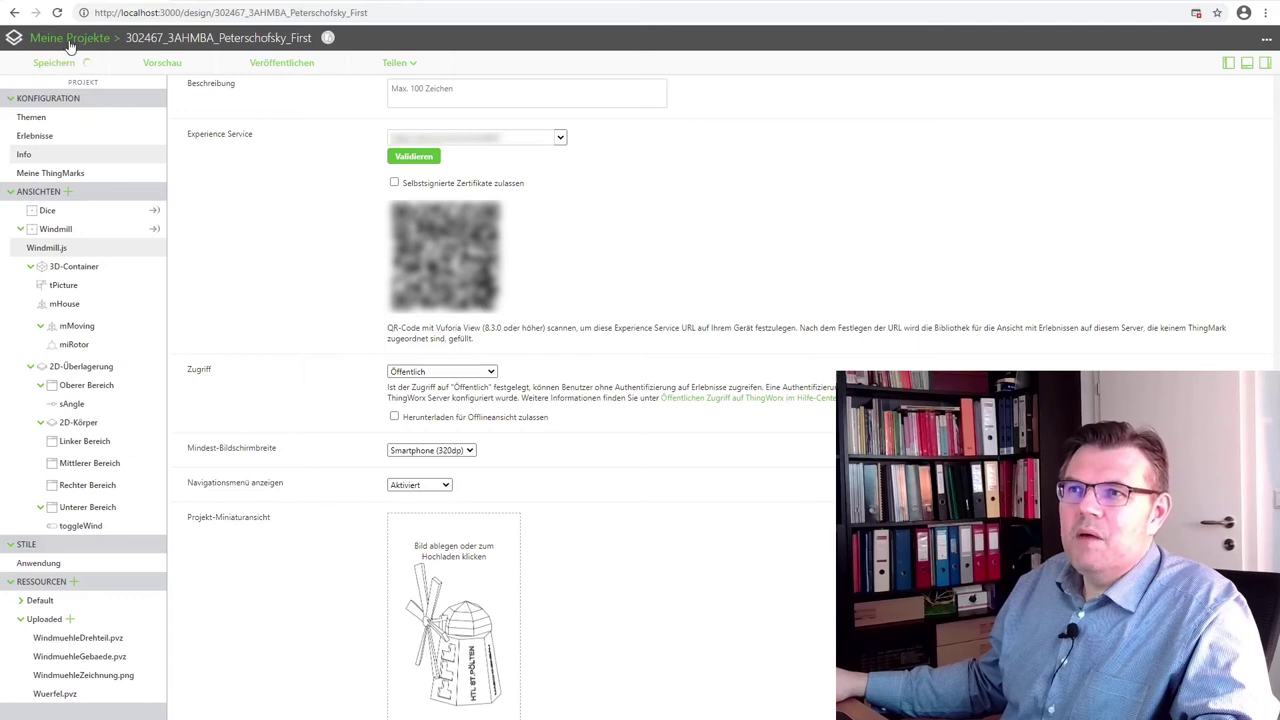
click(69, 42)
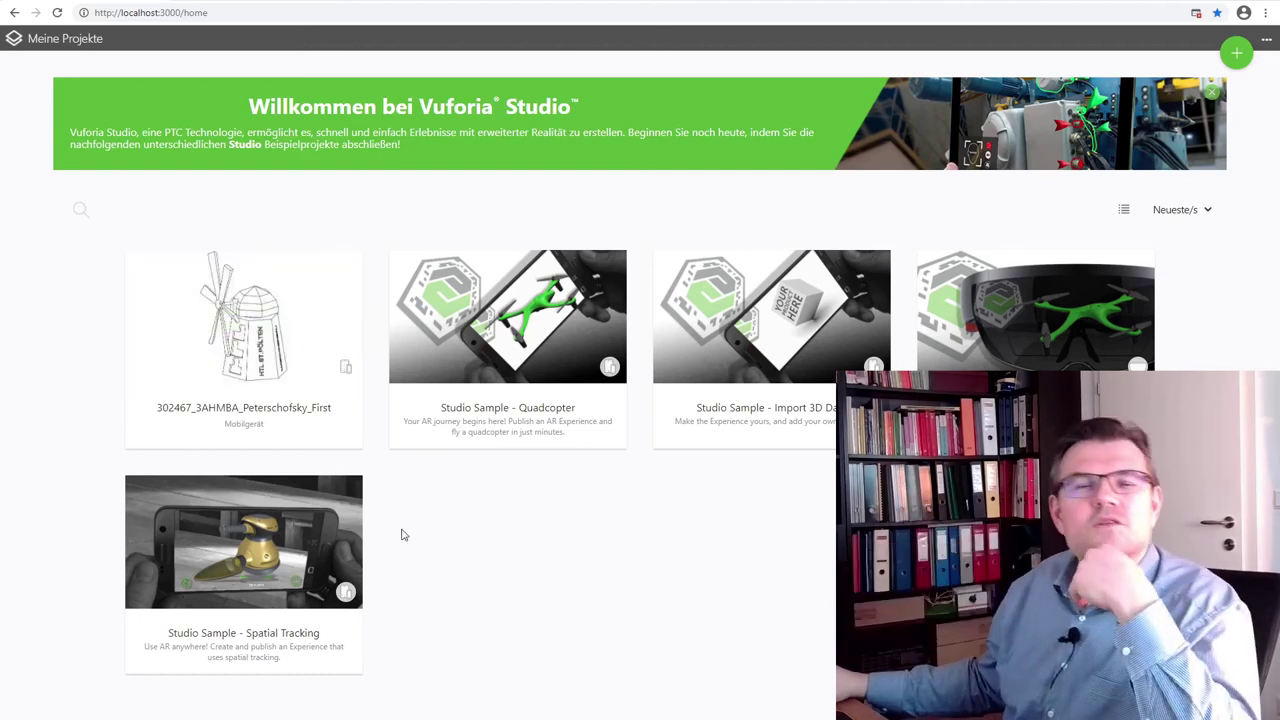
mouse_move(257, 322)
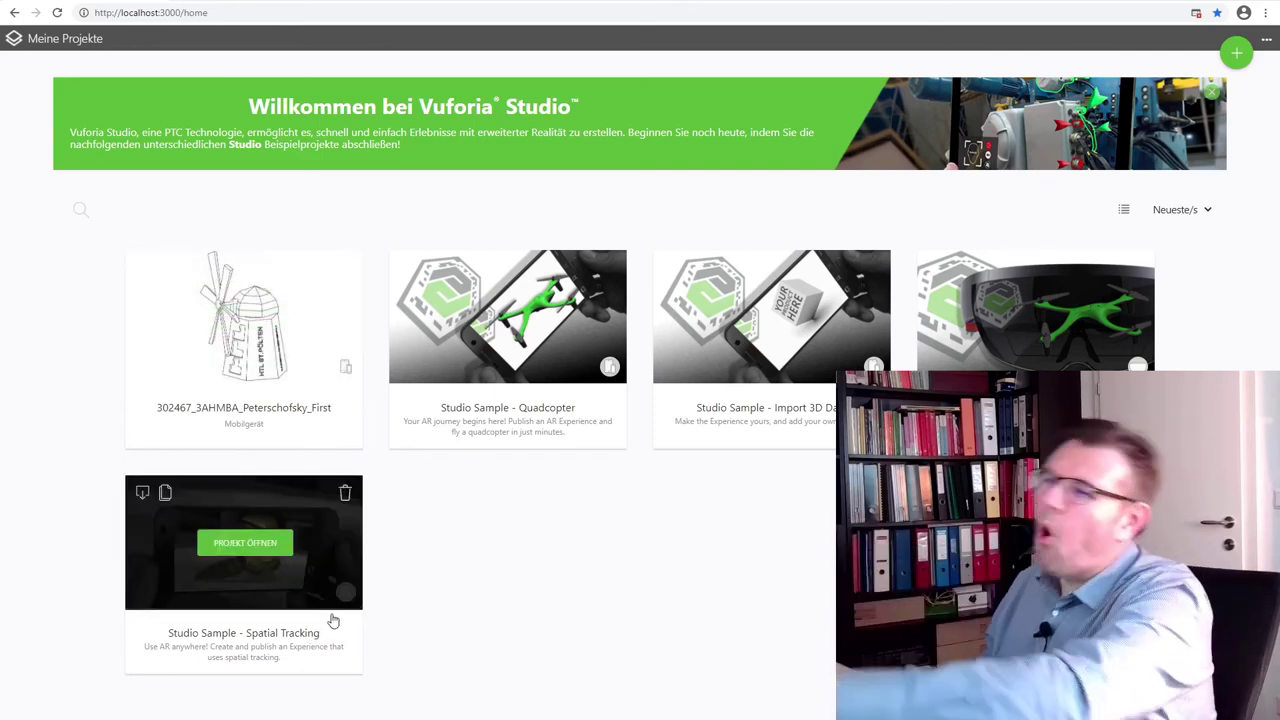
Reopen the project with the windmill thumbnail from Meine Projekte and display its Windmill view on the canvas
mouse_move(319, 419)
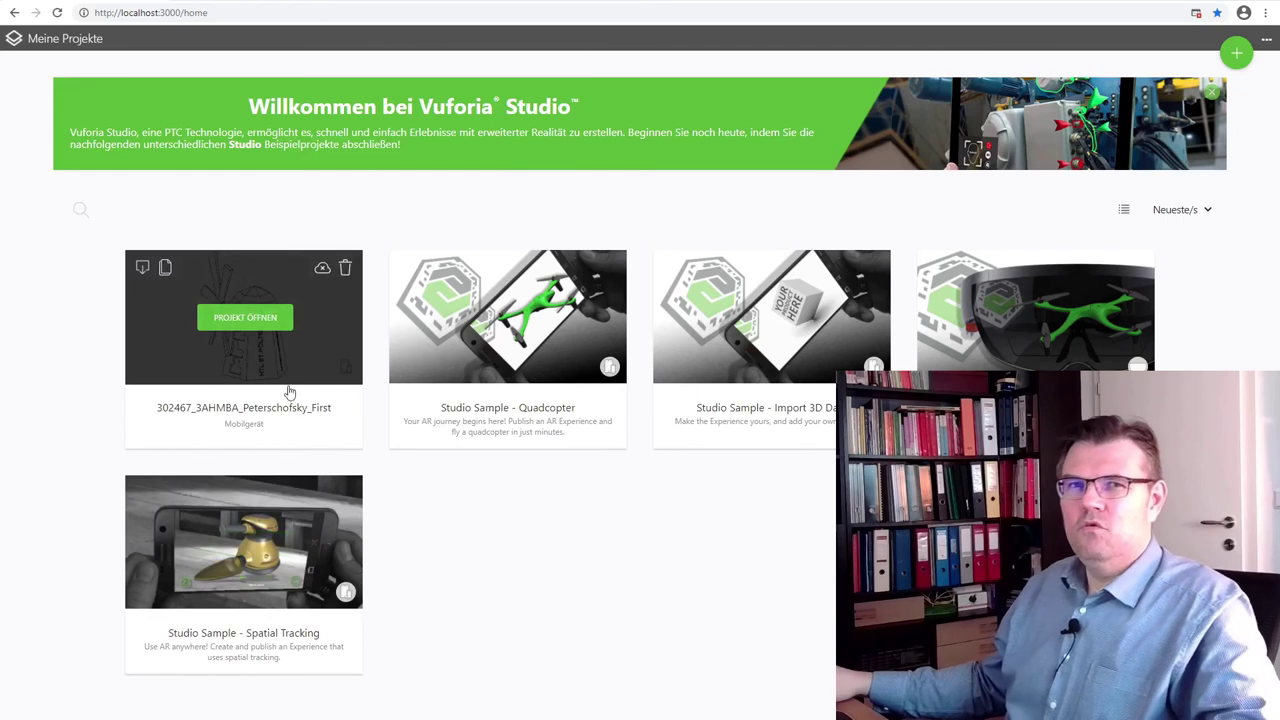
click(245, 318)
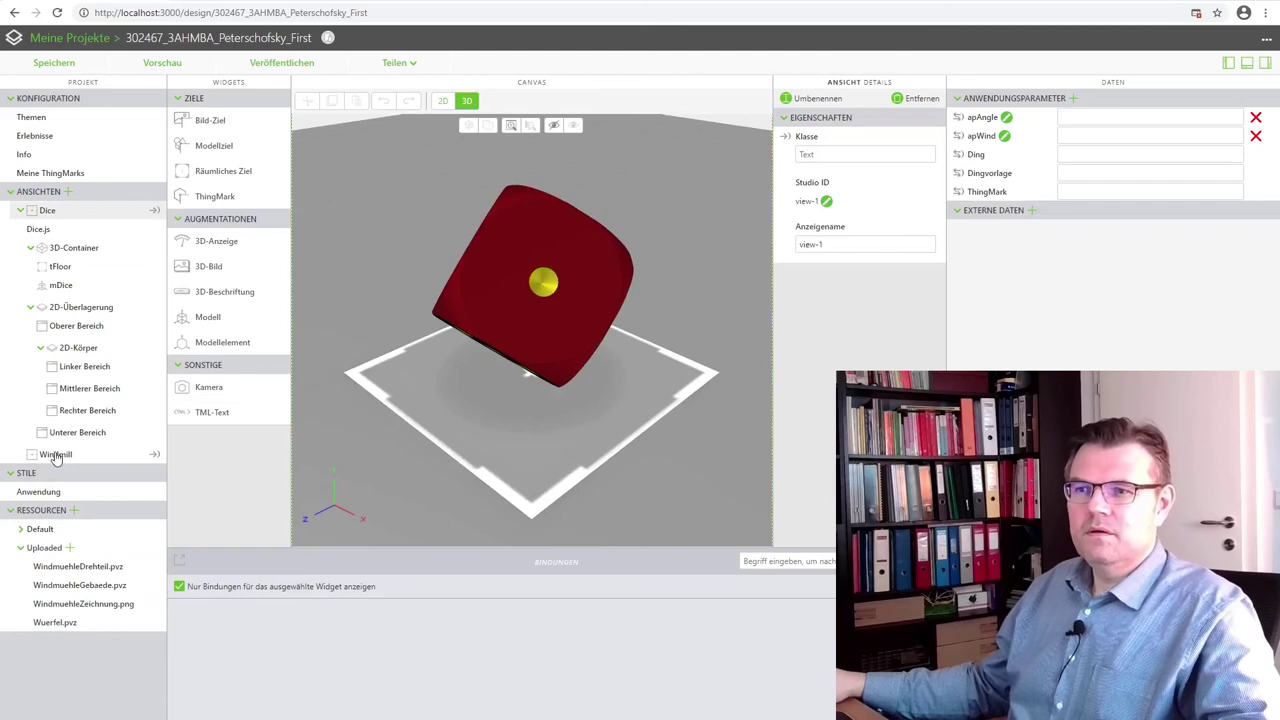
click(152, 454)
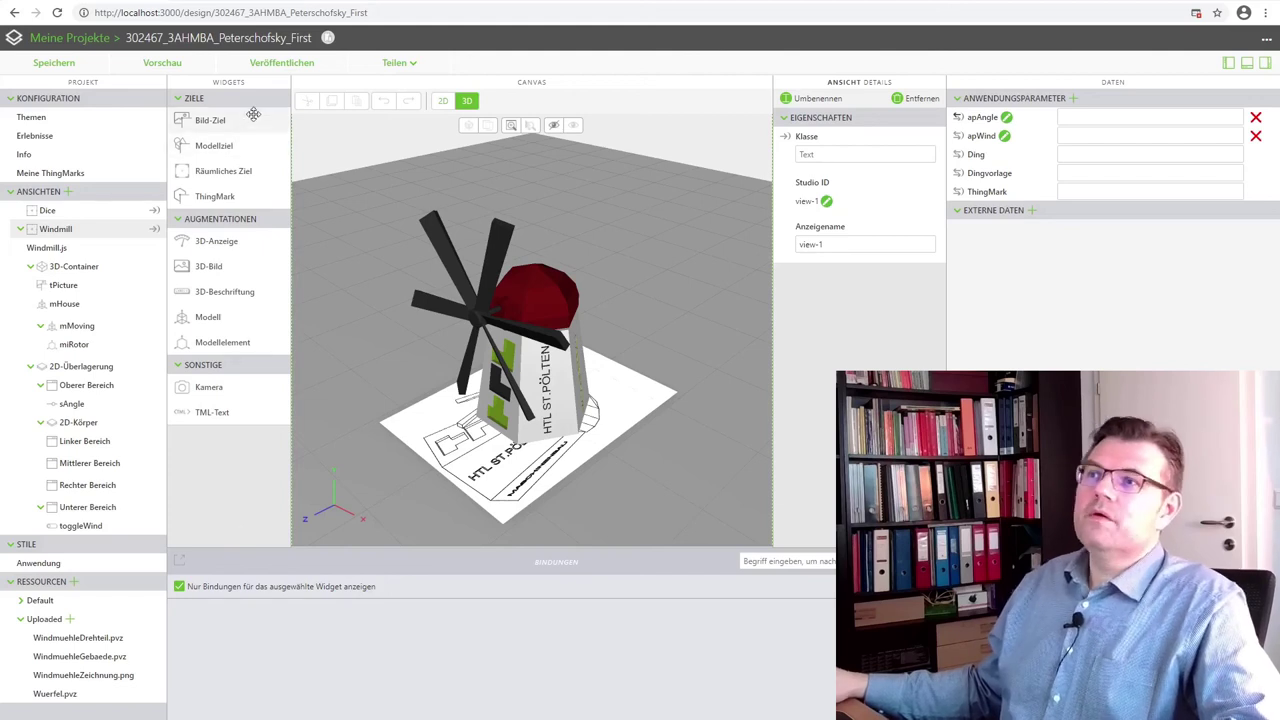
Publish the project to the Experience Service, signing in with the account's Nutzername and Passwort
click(281, 63)
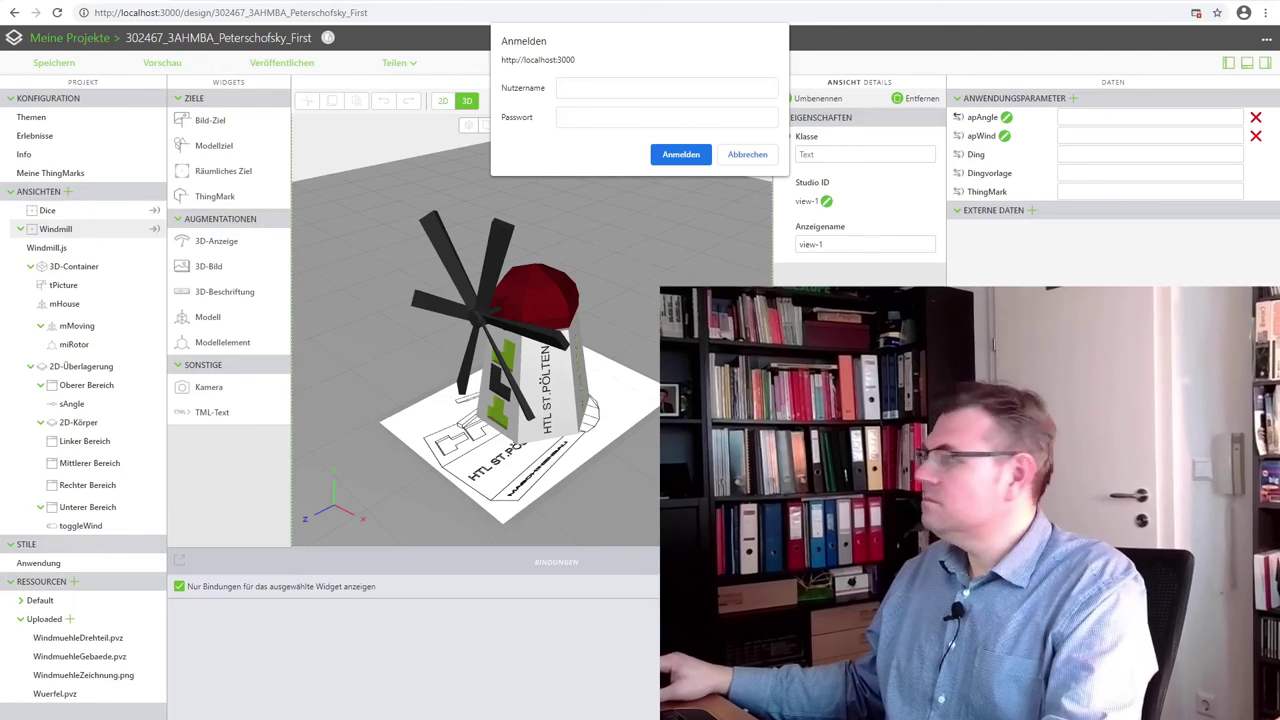
click(565, 88)
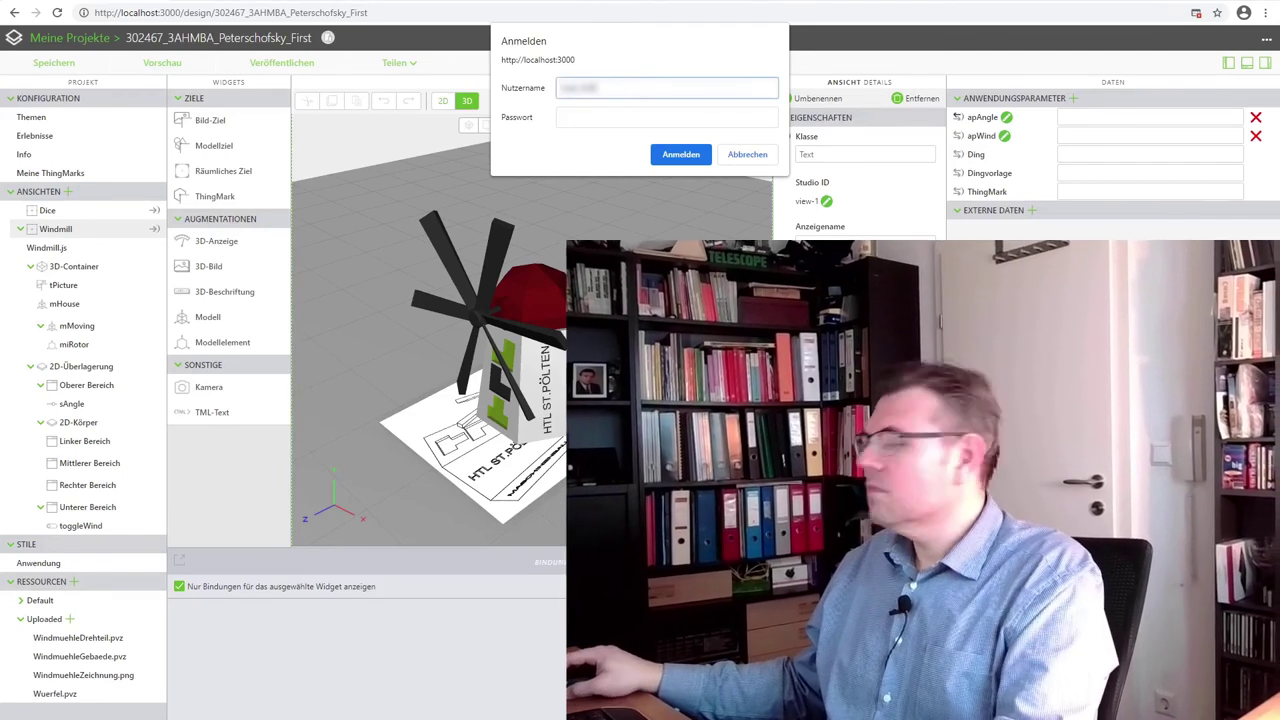
key(Tab)
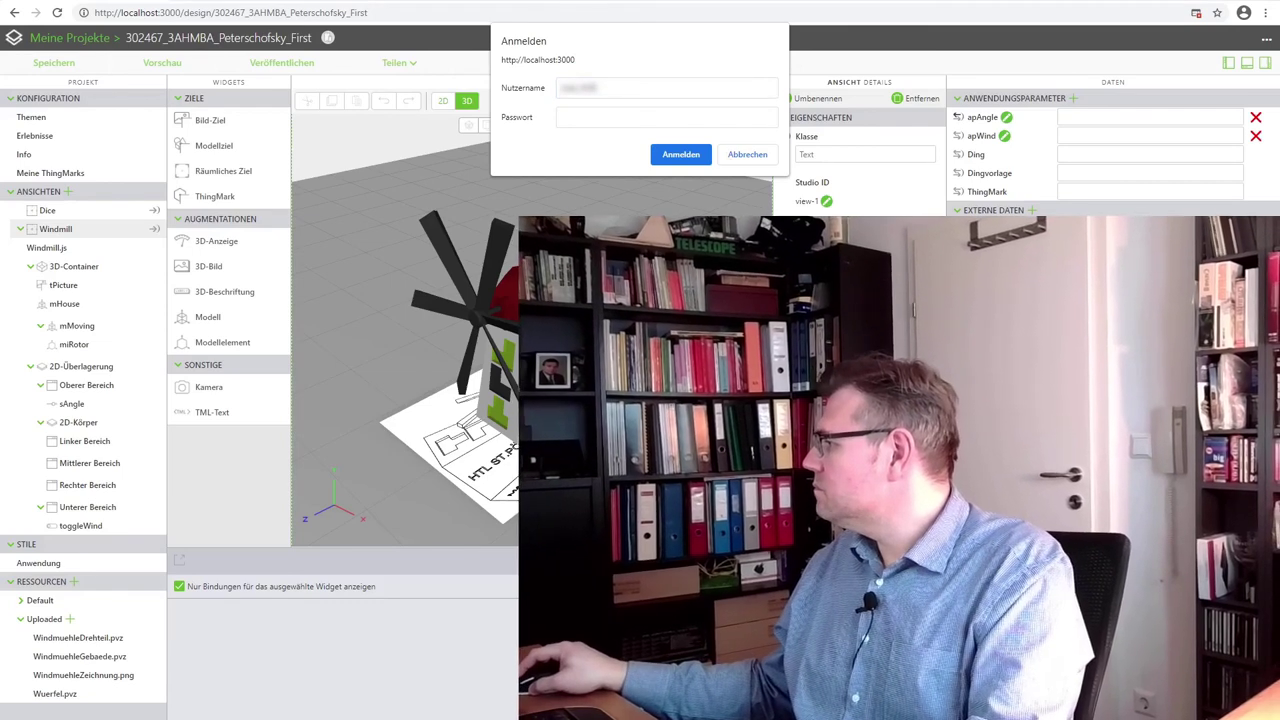
text(********)
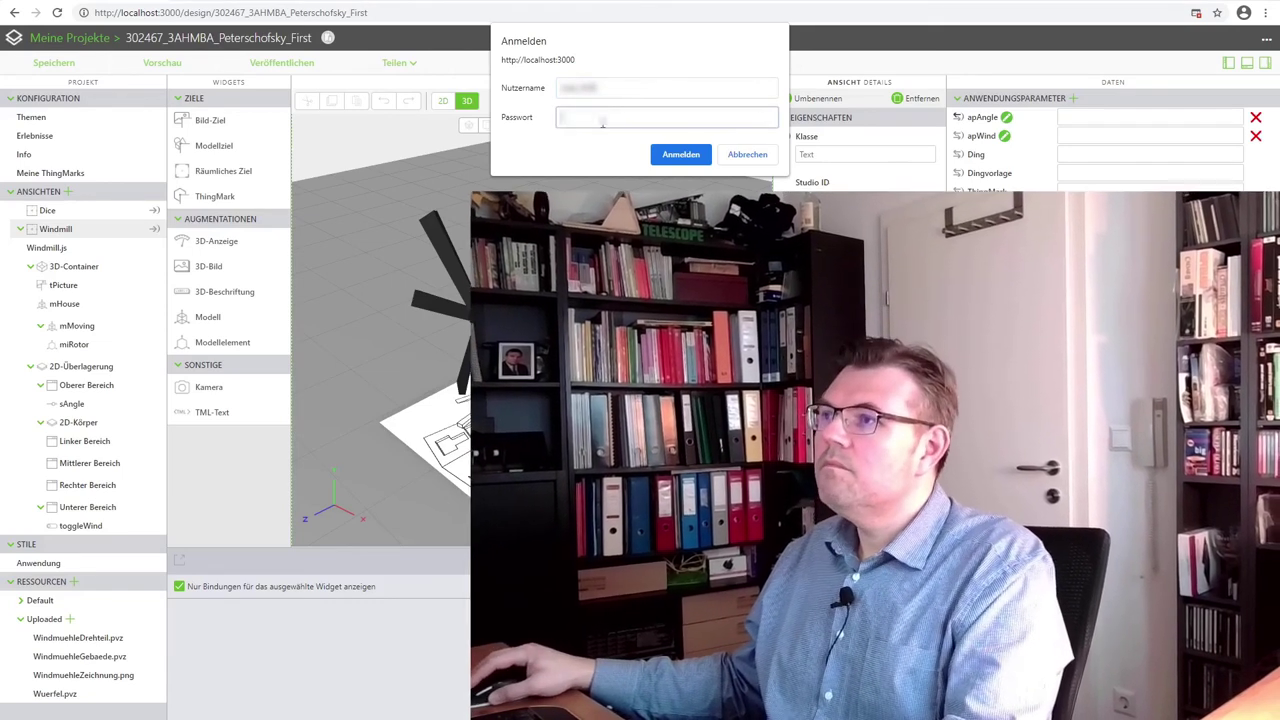
click(680, 156)
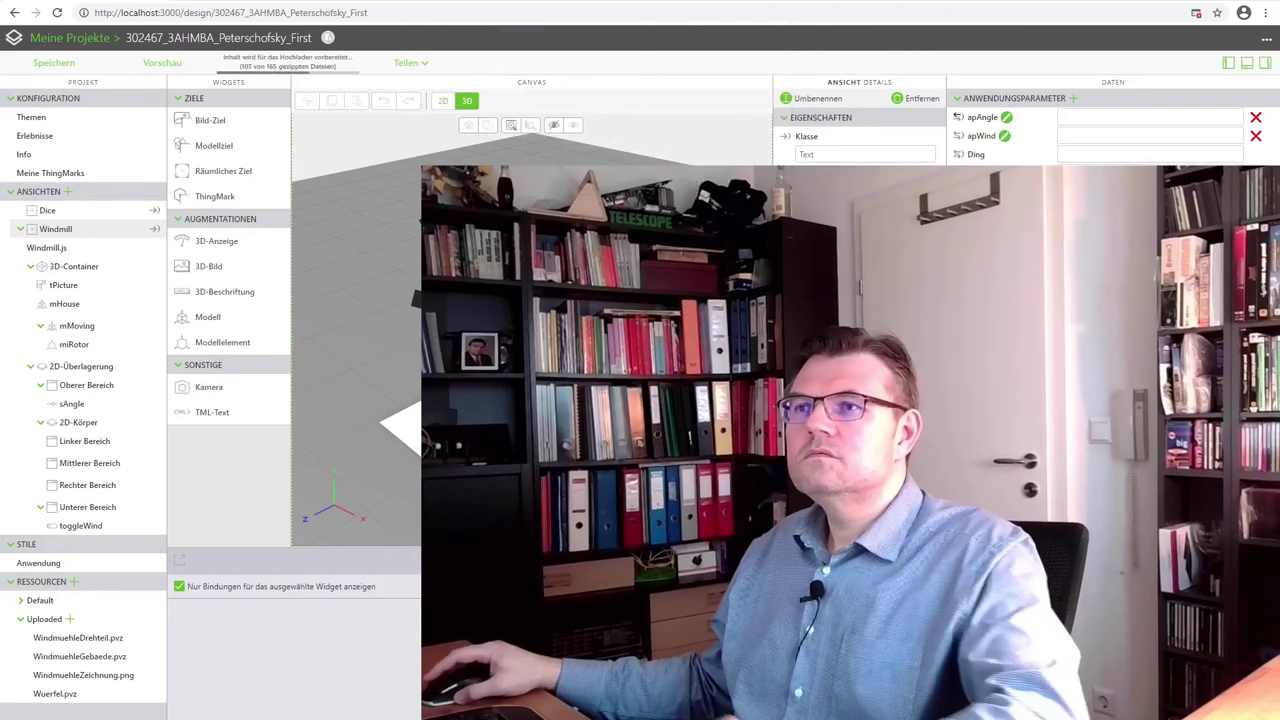